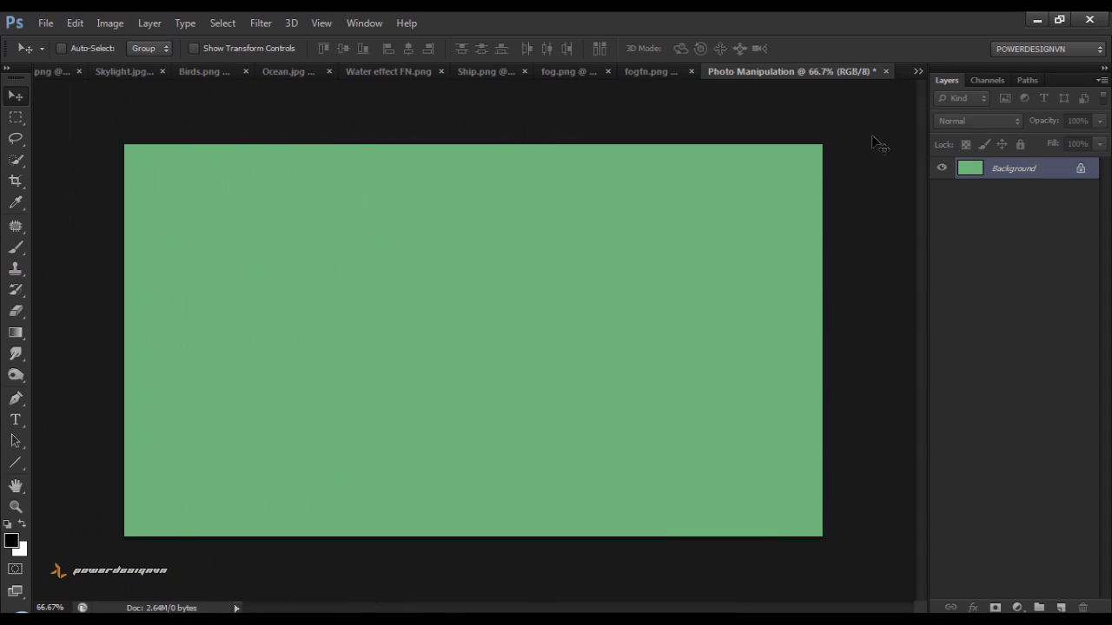
Copy the sea below the horizon in Ocean.jpg with a rectangular marquee, then return to Photo Manipulation.
click(277, 75)
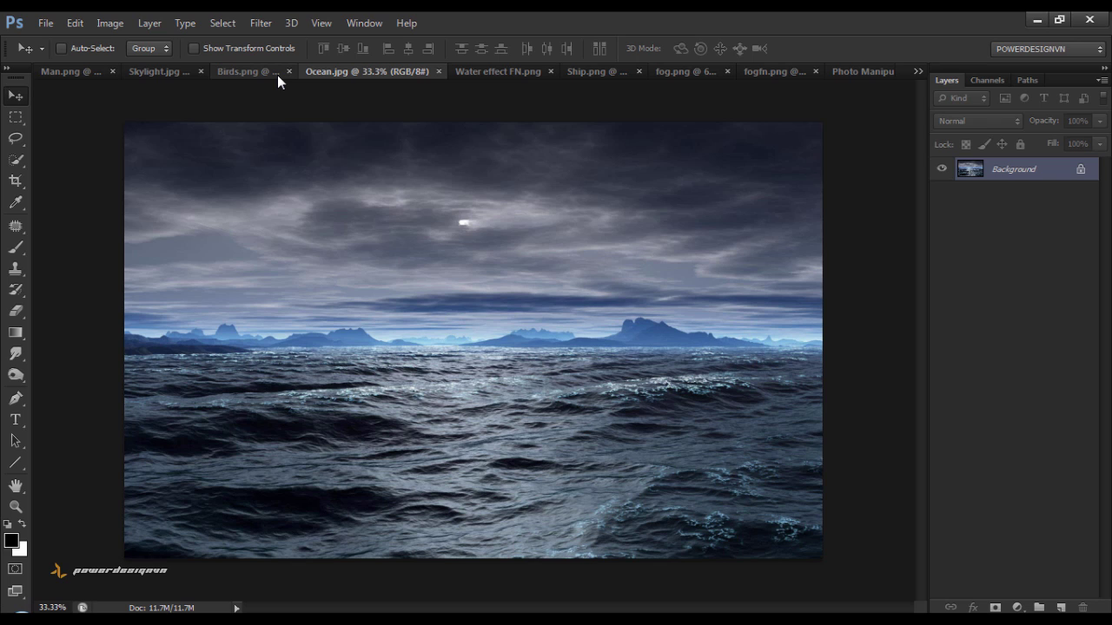
click(15, 116)
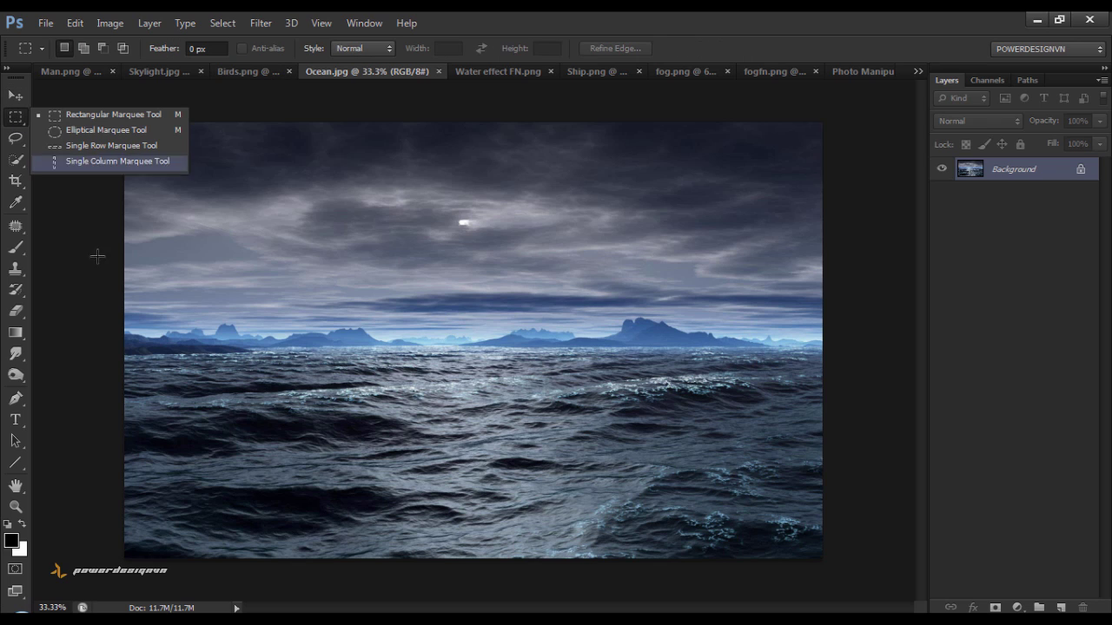
click(119, 115)
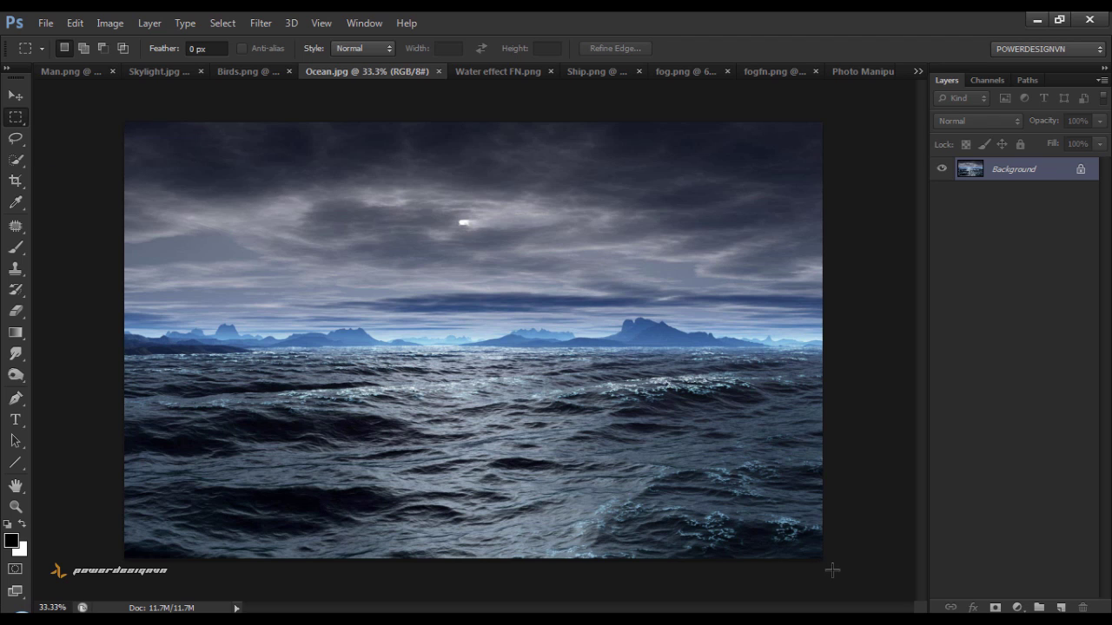
mouse_move(836, 566)
mouse_down()
mouse_move(88, 421)
mouse_move(55, 361)
mouse_up()
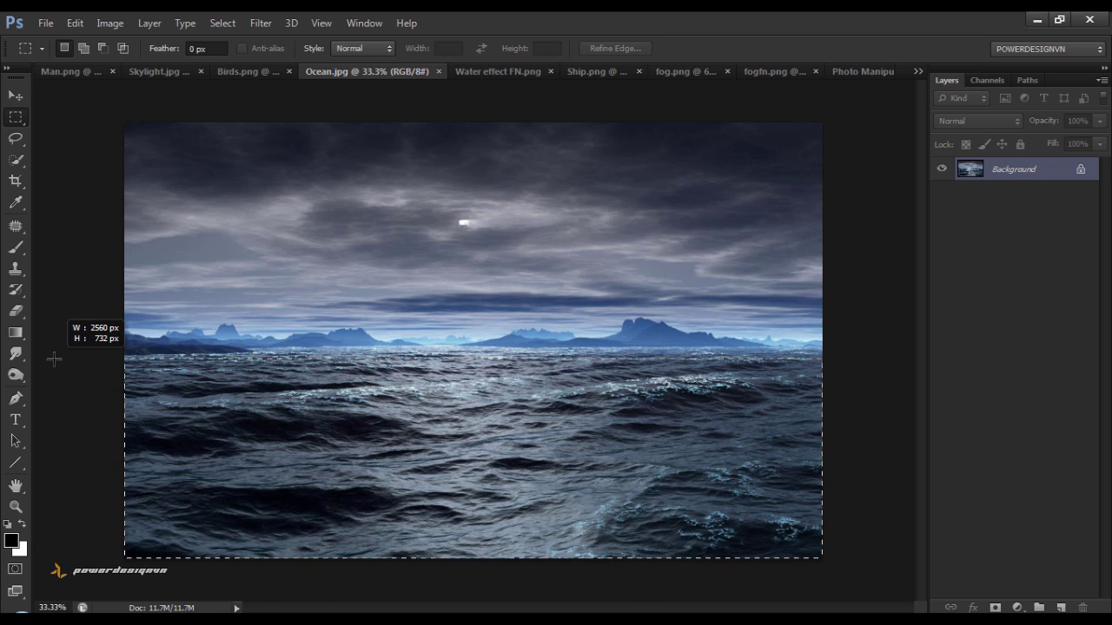
drag(55, 360, 51, 356)
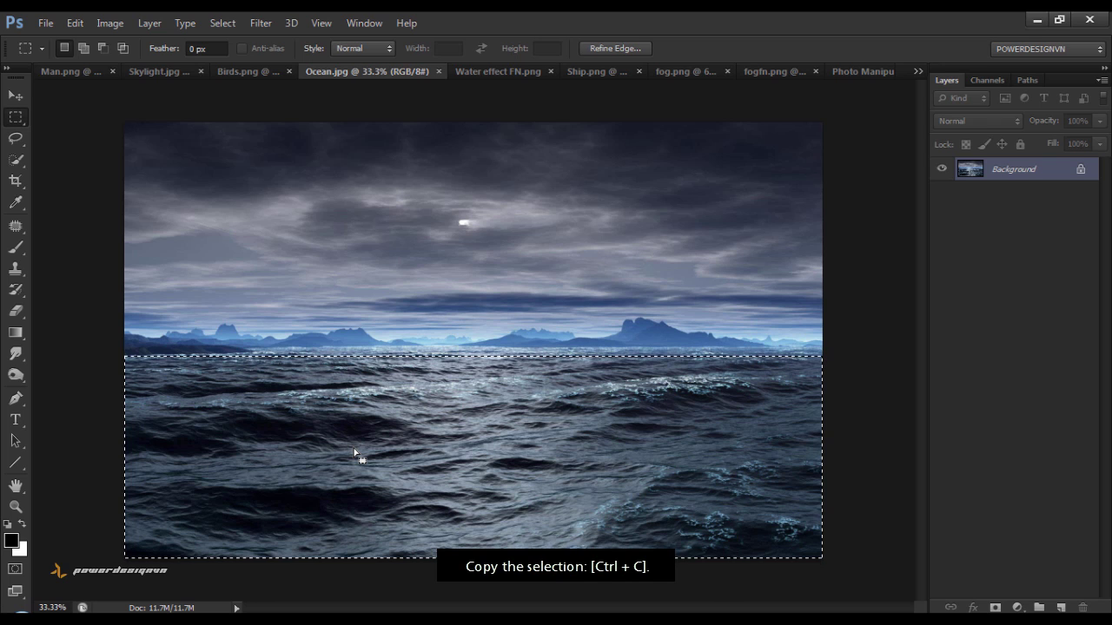
click(862, 74)
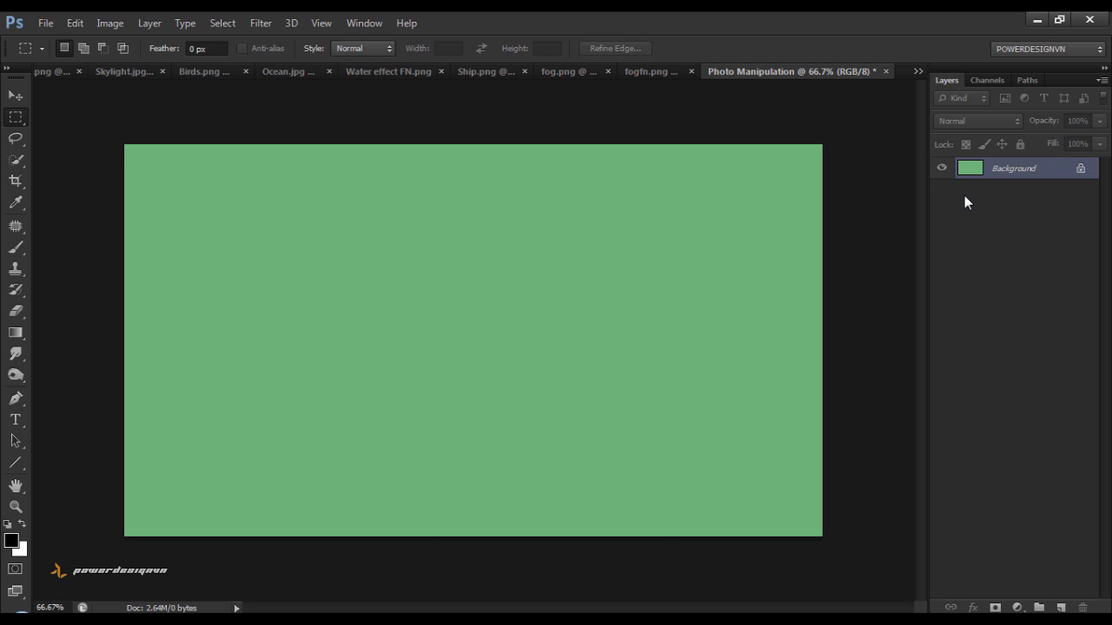
Paste the copied water into the composite and name the new layer Ocean.
key(ctrl+v)
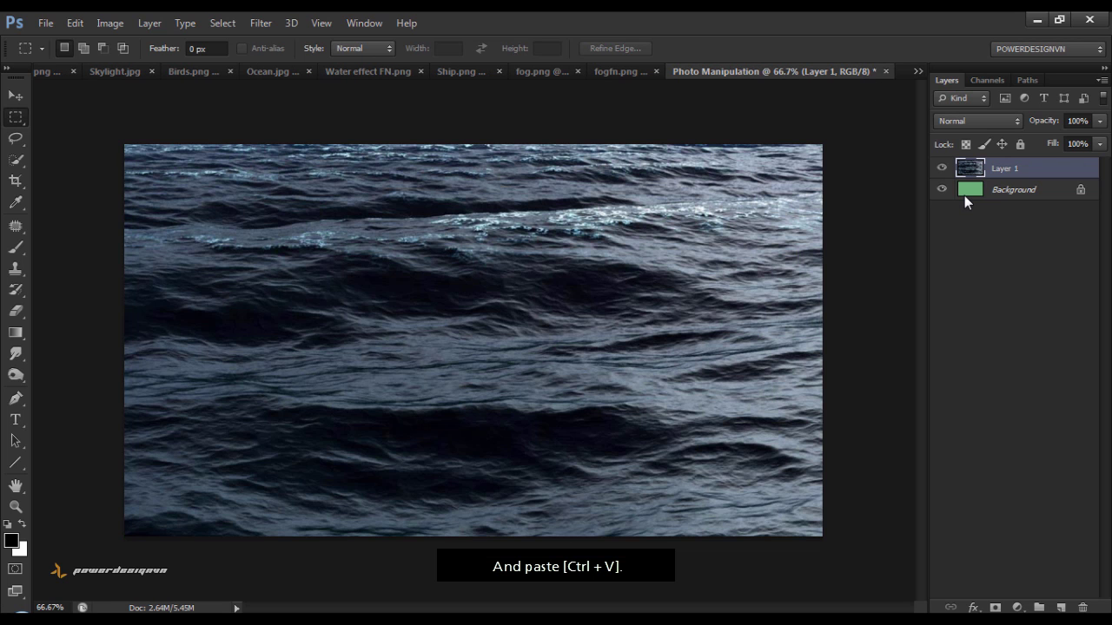
double_click(1005, 168)
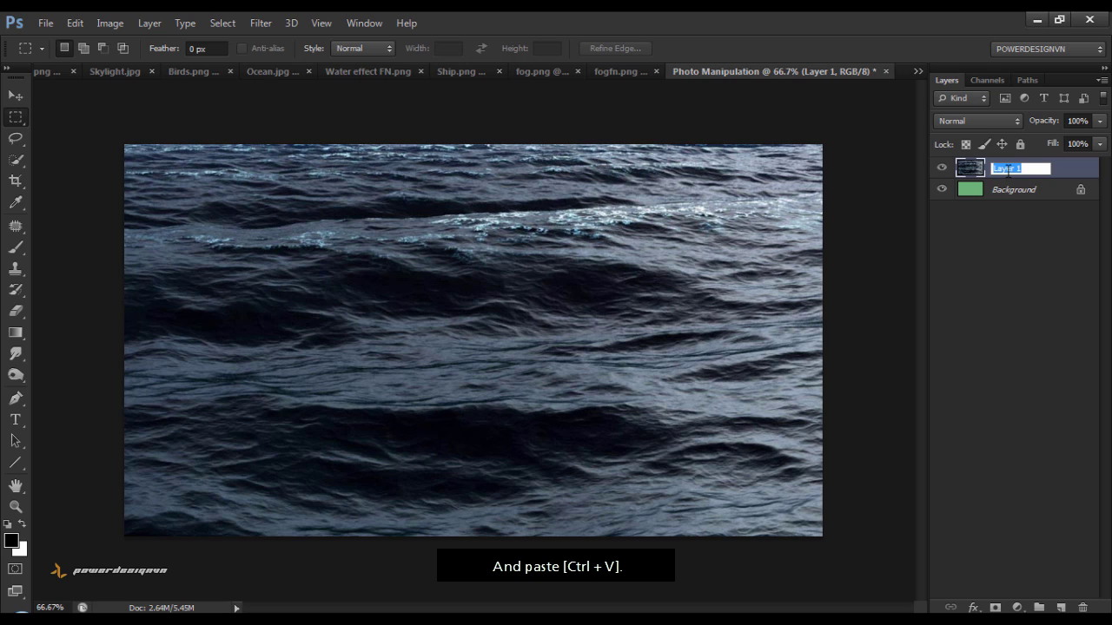
text(Ocean)
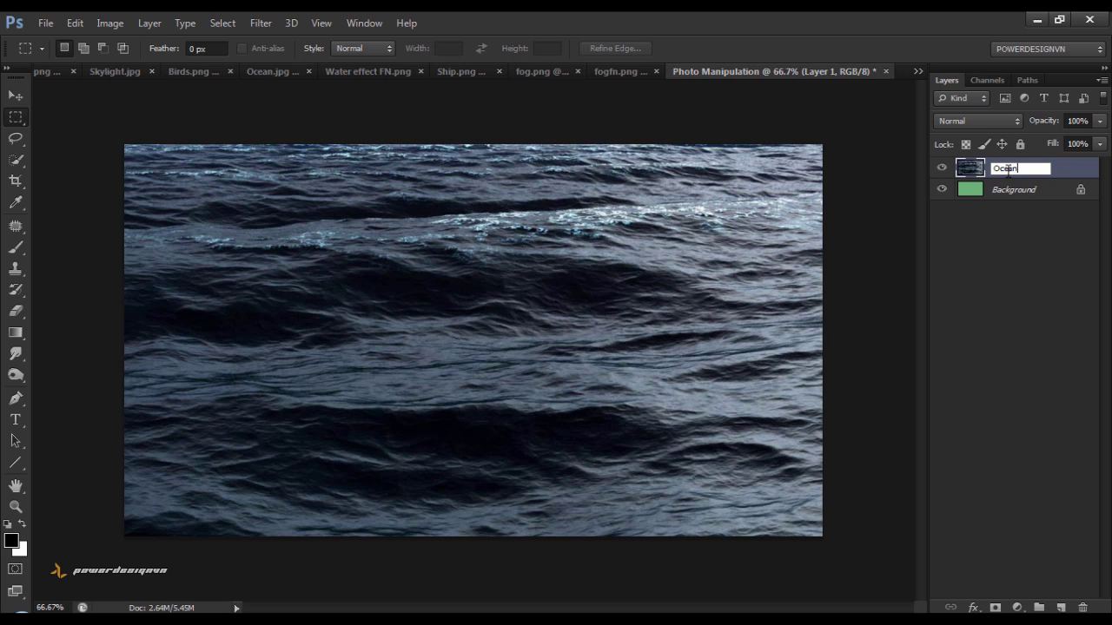
key(Return)
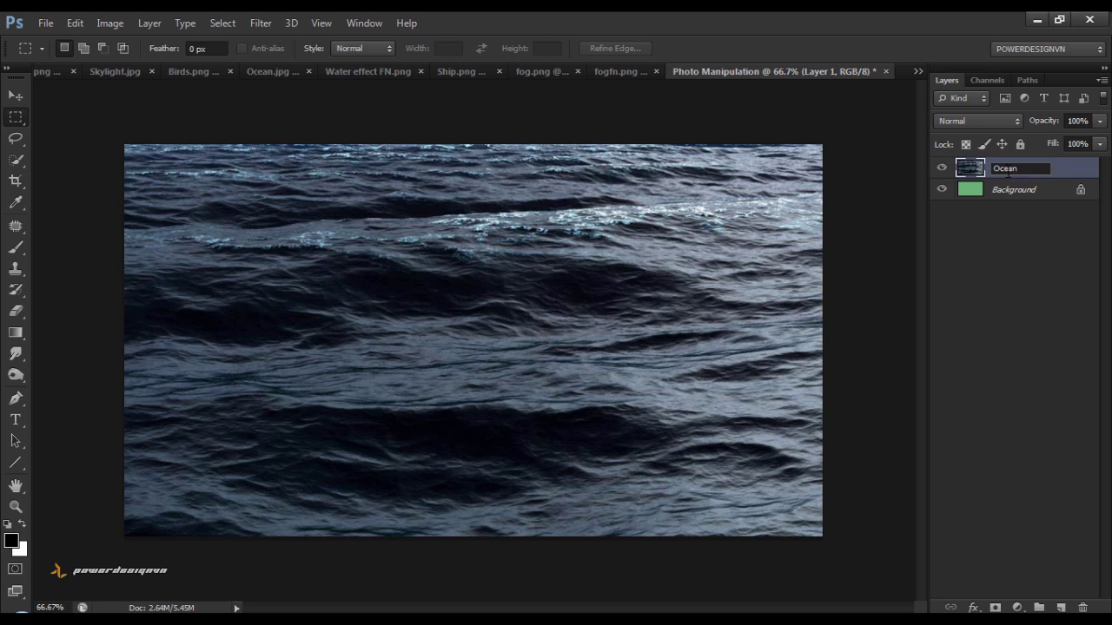
Convert the Ocean layer to a smart object and close Ocean.jpg.
right_click(1008, 170)
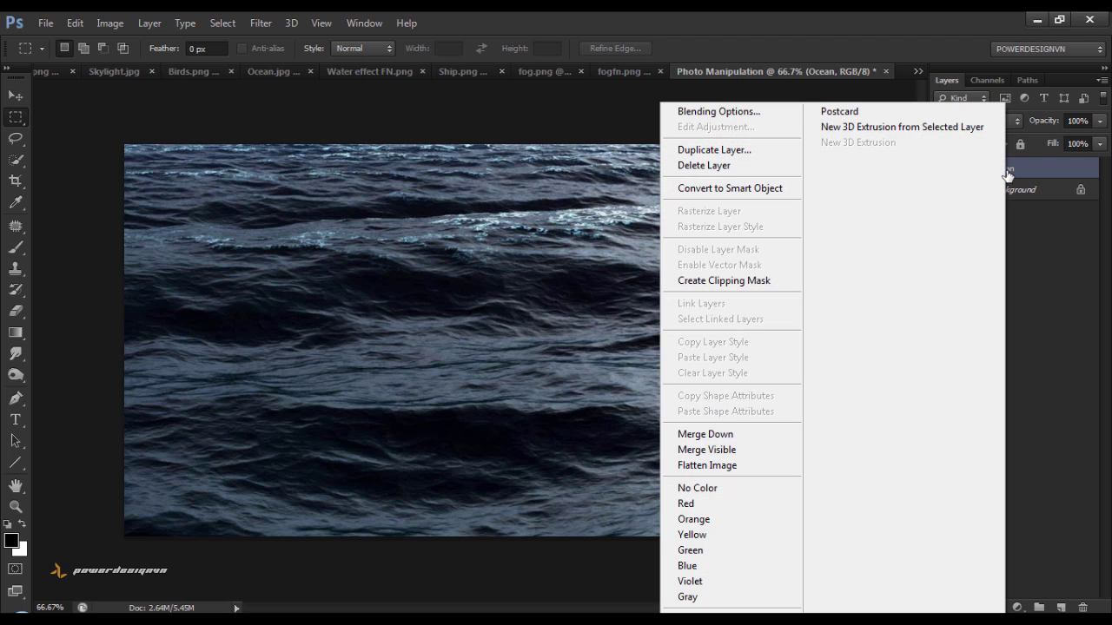
click(775, 188)
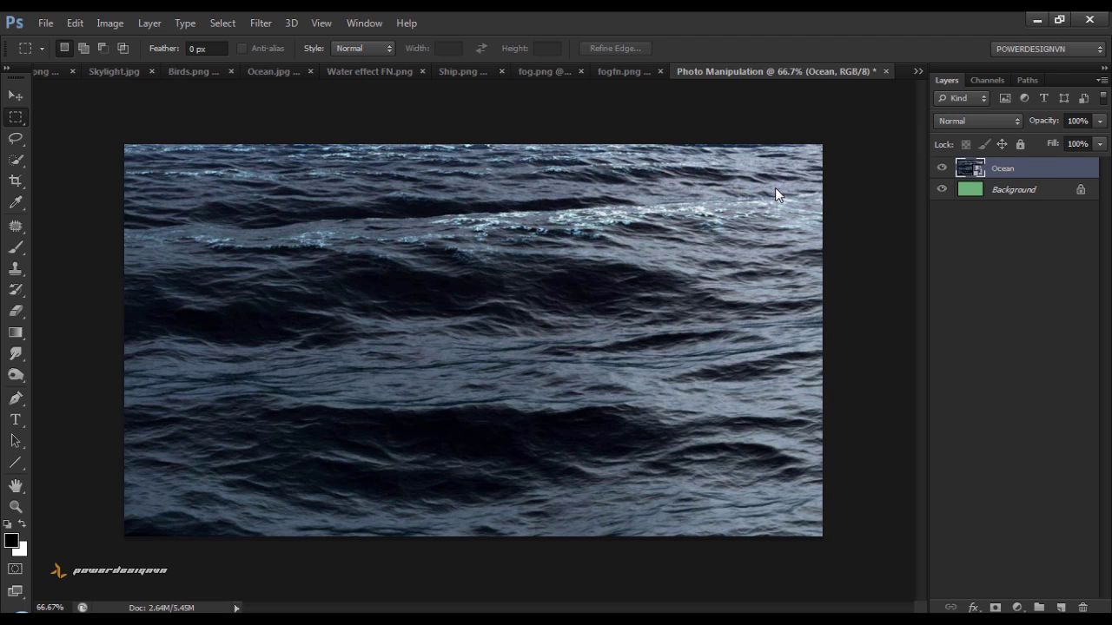
click(17, 96)
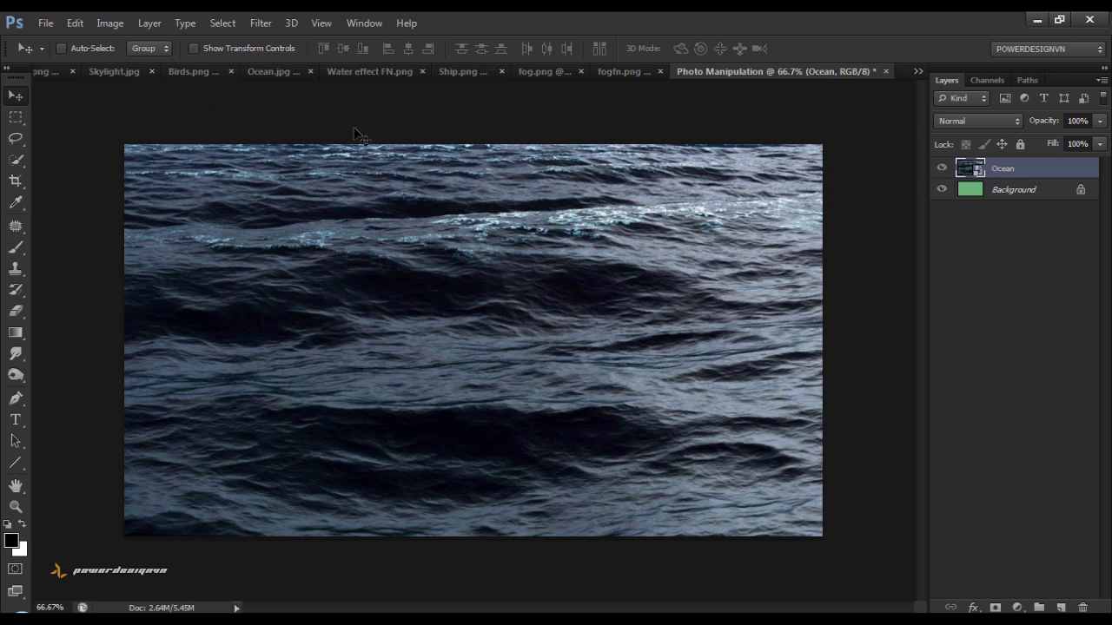
click(310, 71)
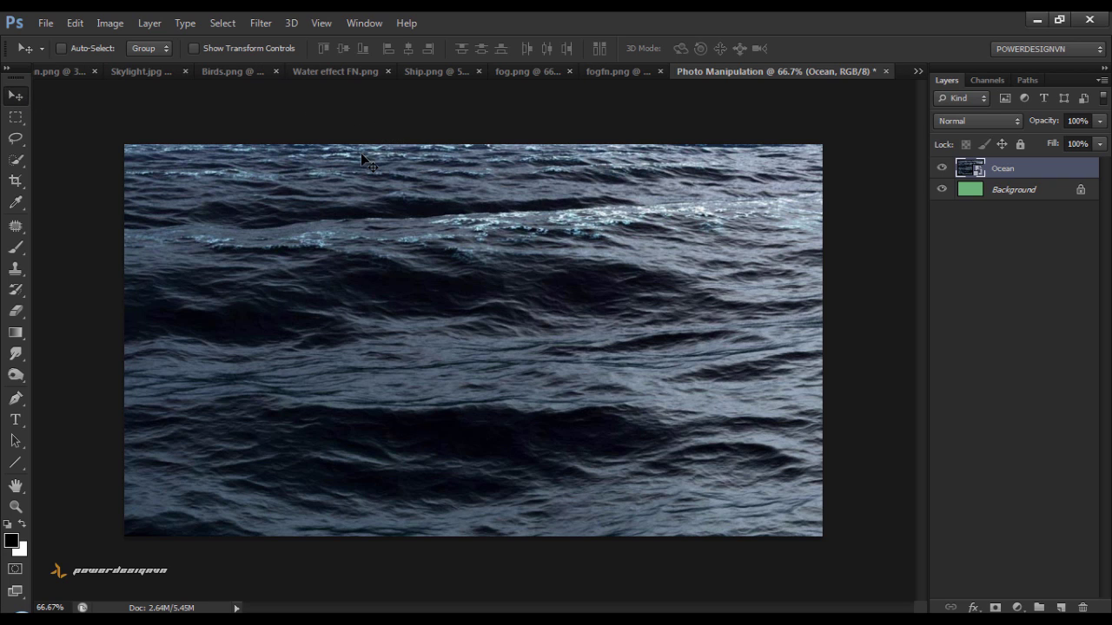
Scale the Ocean layer down to about 50% so it spans the canvas width.
right_click(1034, 175)
click(1048, 231)
key(ctrl+t)
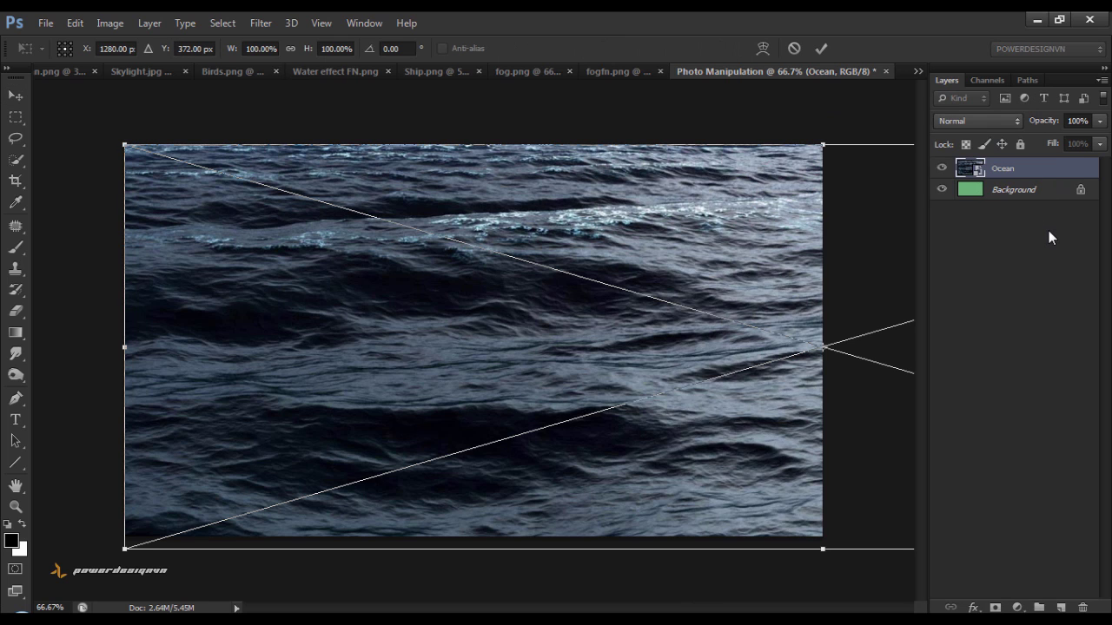
key(ctrl+minus)
key(ctrl+minus)
key(ctrl+minus)
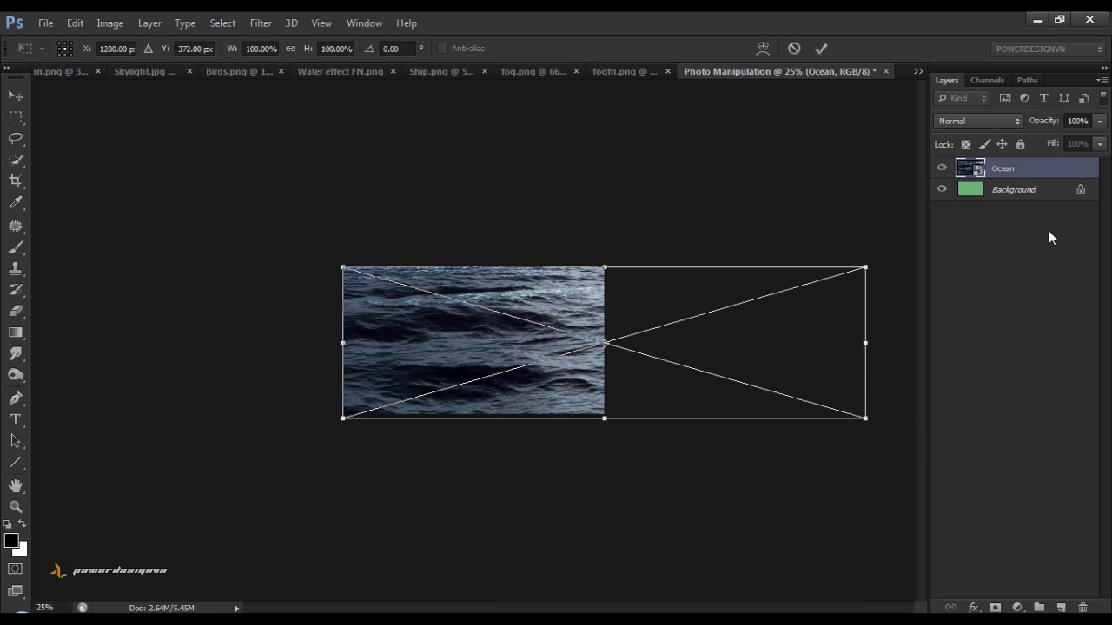
drag(871, 263, 616, 331)
key(ctrl+plus)
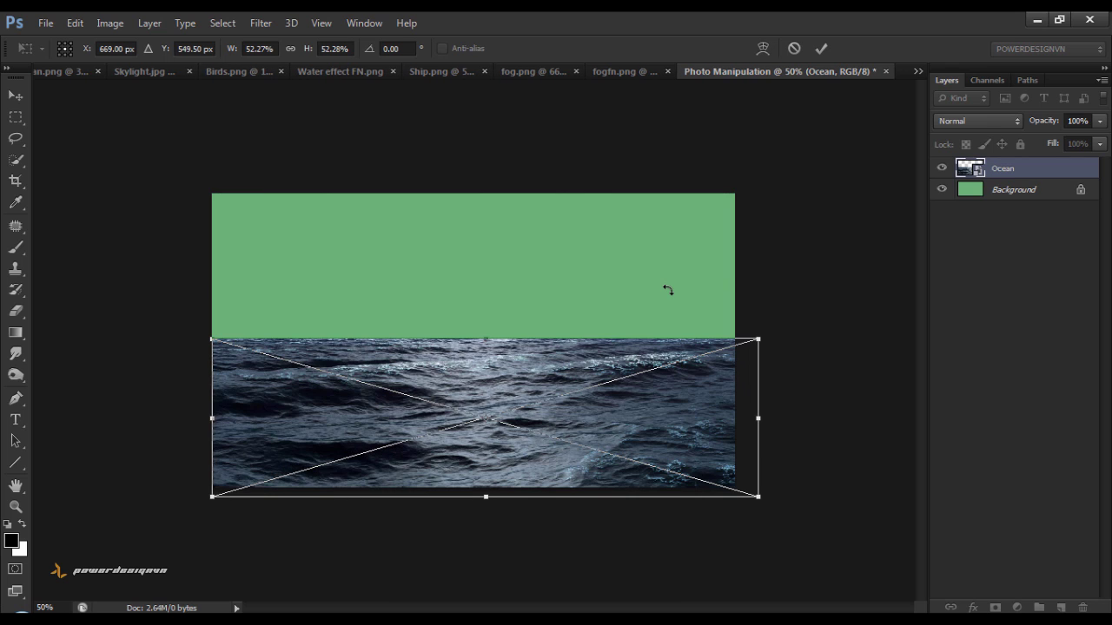
key(ctrl+plus)
key(ctrl+plus)
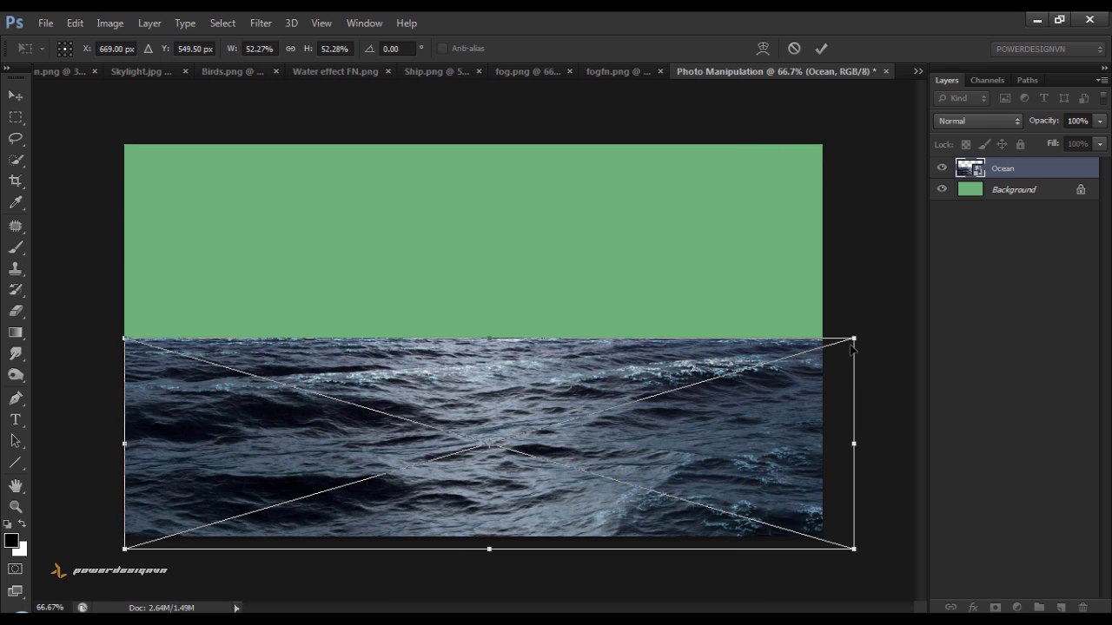
drag(851, 340, 825, 349)
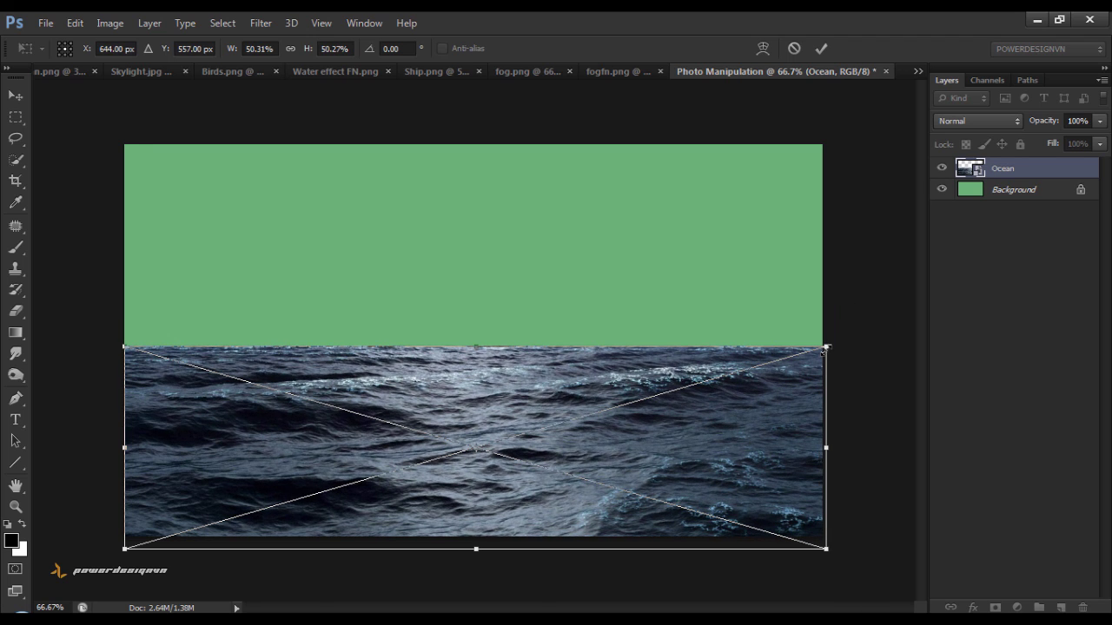
Nudge the Ocean layer up and left into the lower canvas and commit the transform.
key(Up)
key(Up)
key(Up)
key(Up)
key(Up)
key(Up)
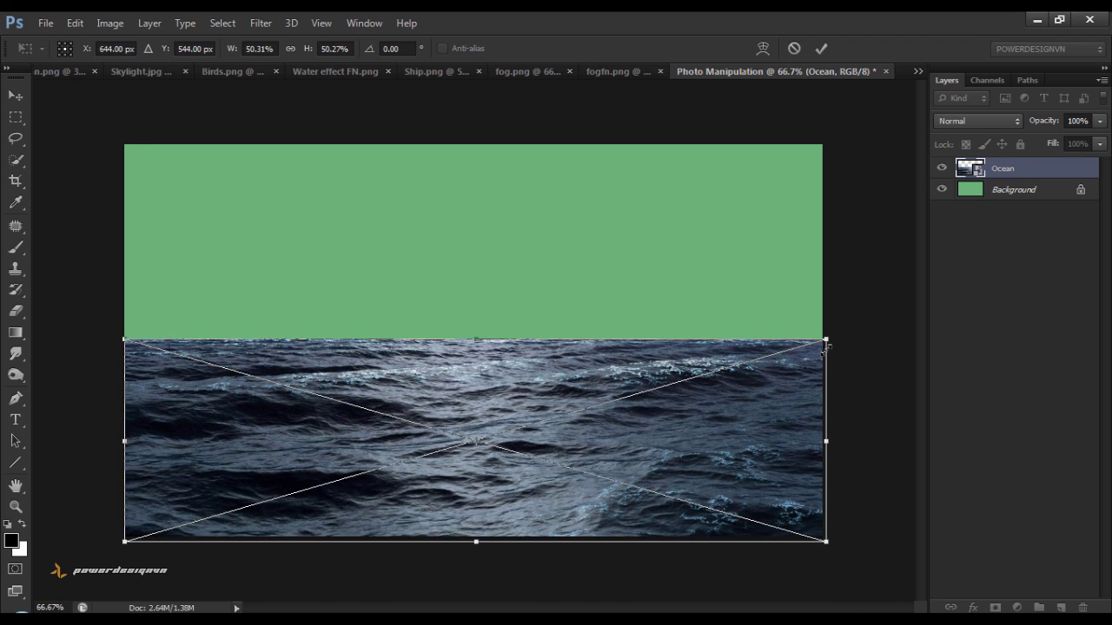
key(Up)
key(Up)
key(Up)
key(Left)
key(Up)
key(Up)
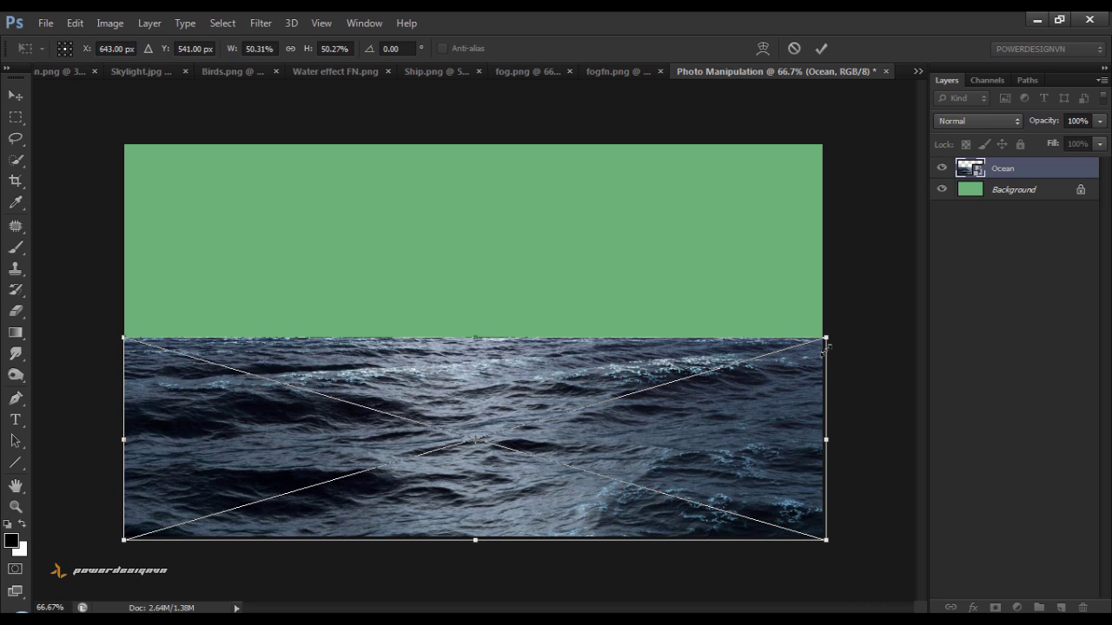
key(Up)
key(Up)
key(Up)
key(Left)
key(Left)
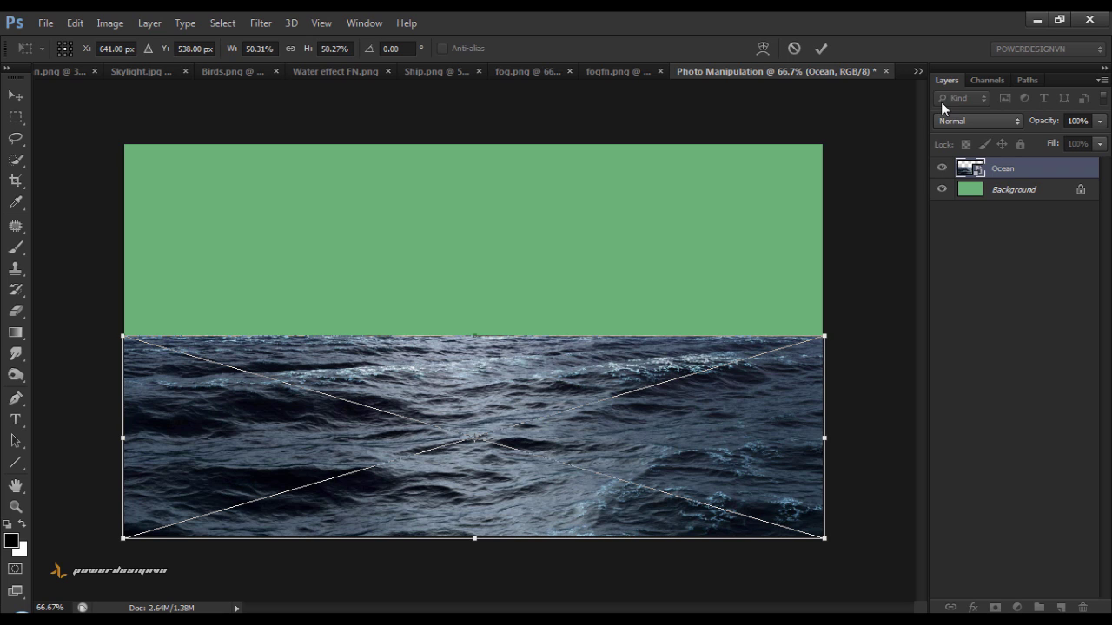
click(826, 52)
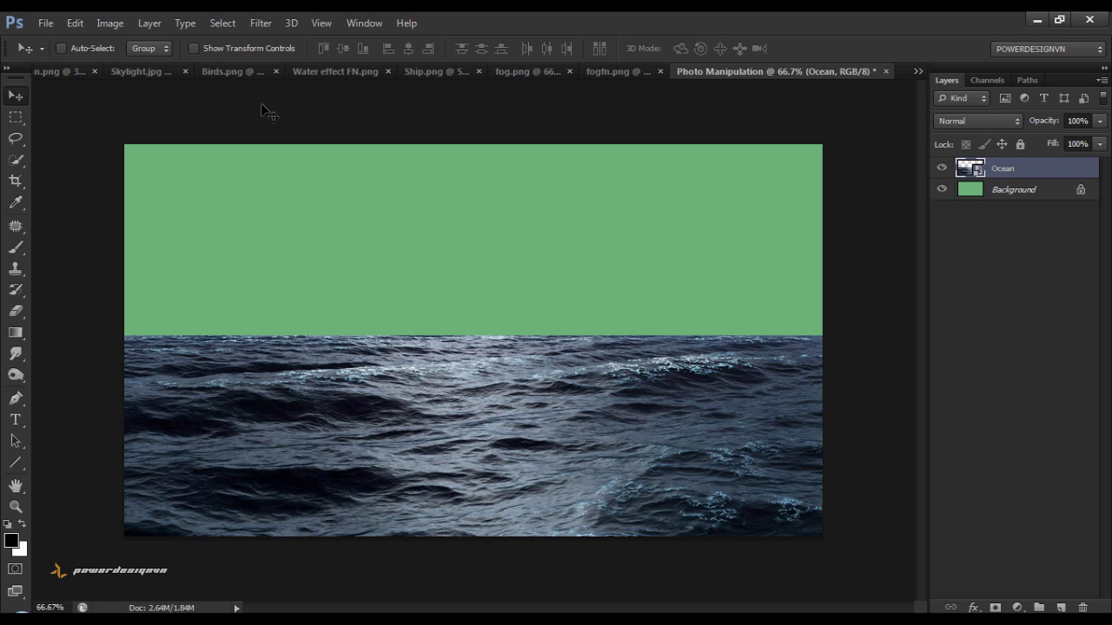
Select the cloudy sky above the tree line in Skylight.jpg, then return to Photo Manipulation.
click(125, 71)
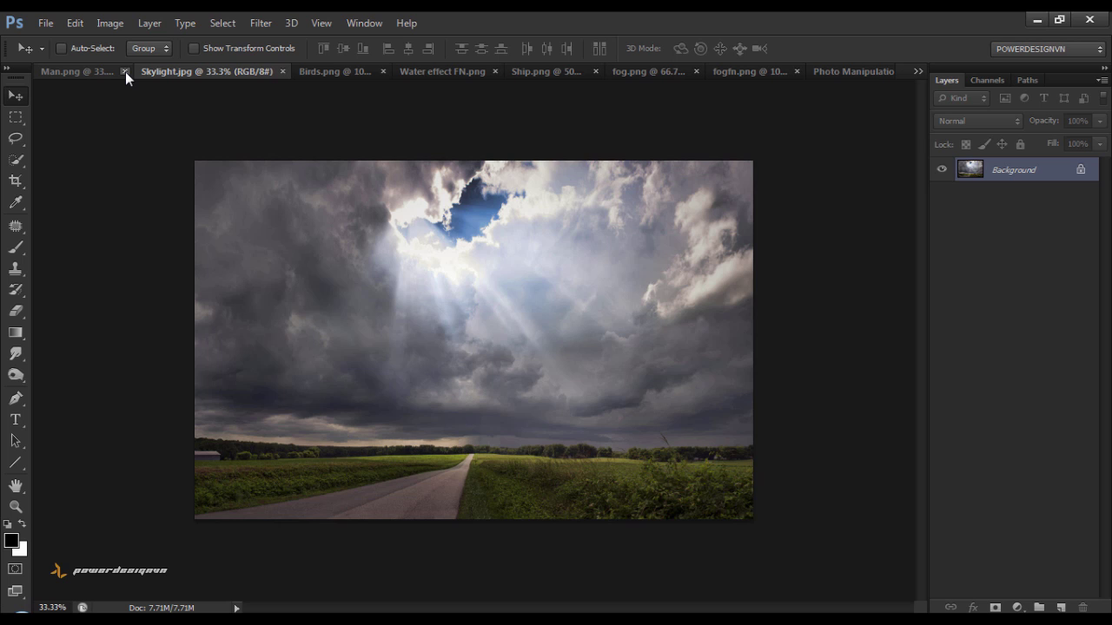
click(16, 118)
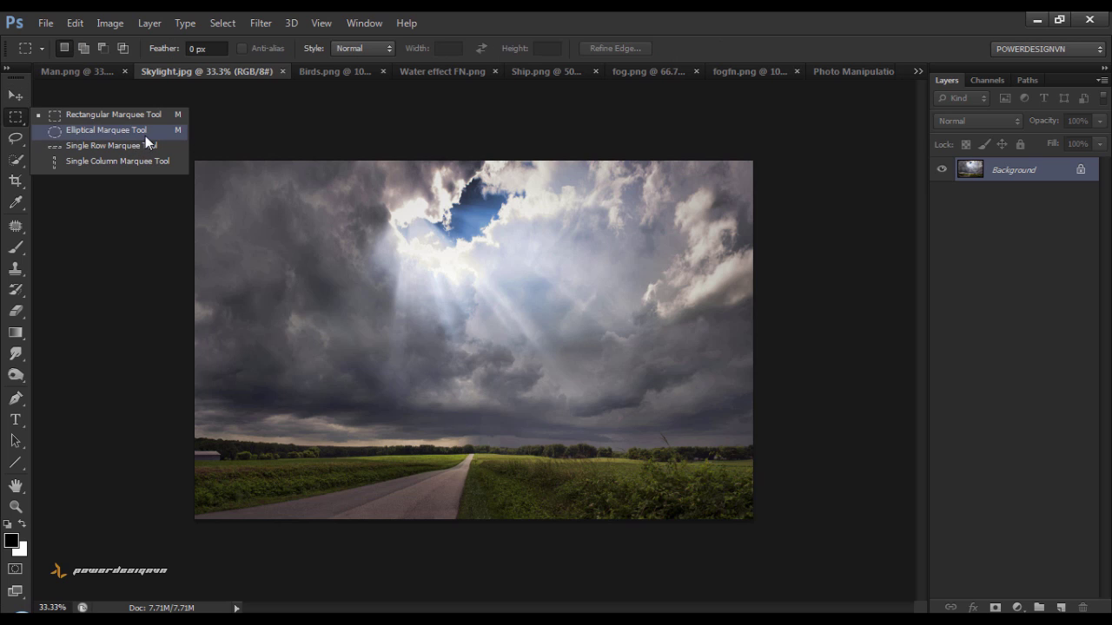
click(113, 116)
mouse_move(193, 160)
mouse_down()
mouse_move(632, 298)
mouse_move(782, 427)
mouse_up()
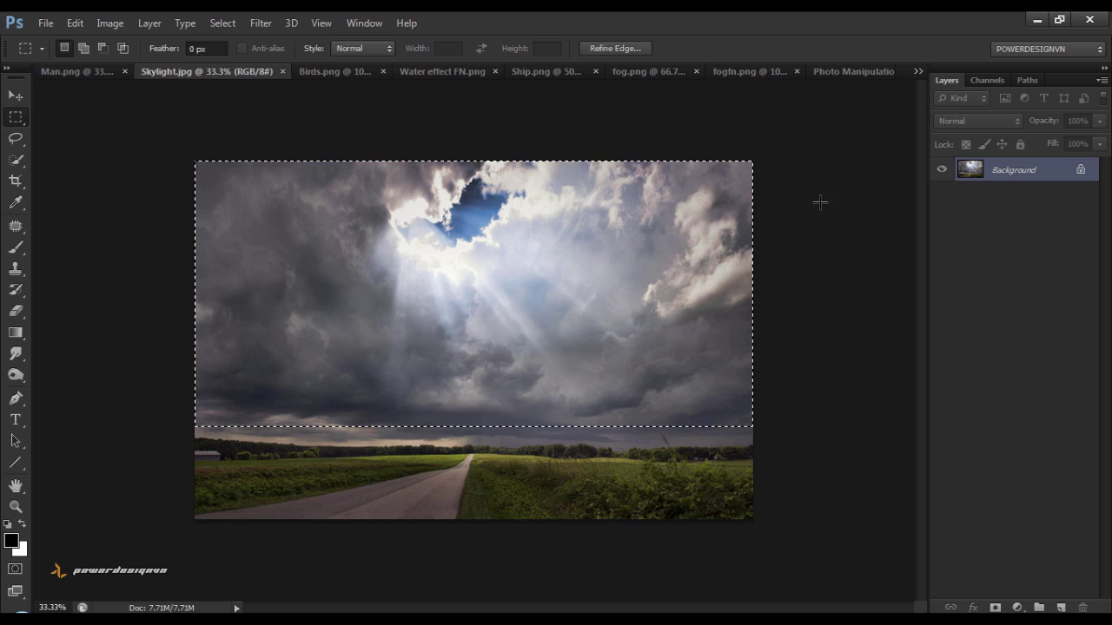
click(852, 75)
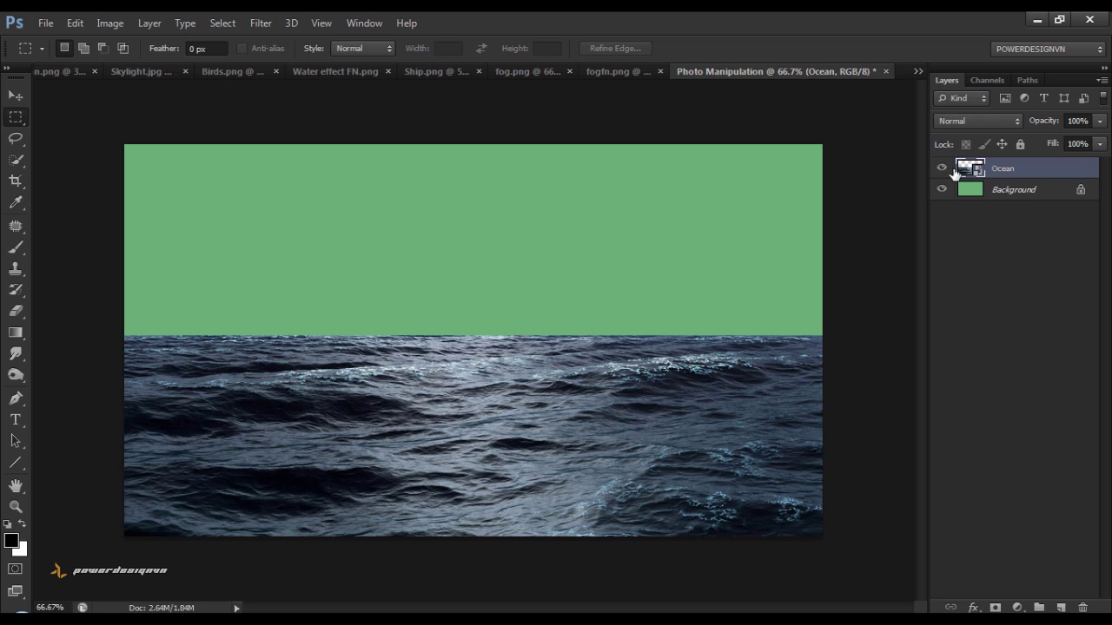
Paste the sky above Background, name the layer Sky, and convert it to a smart object.
click(1002, 192)
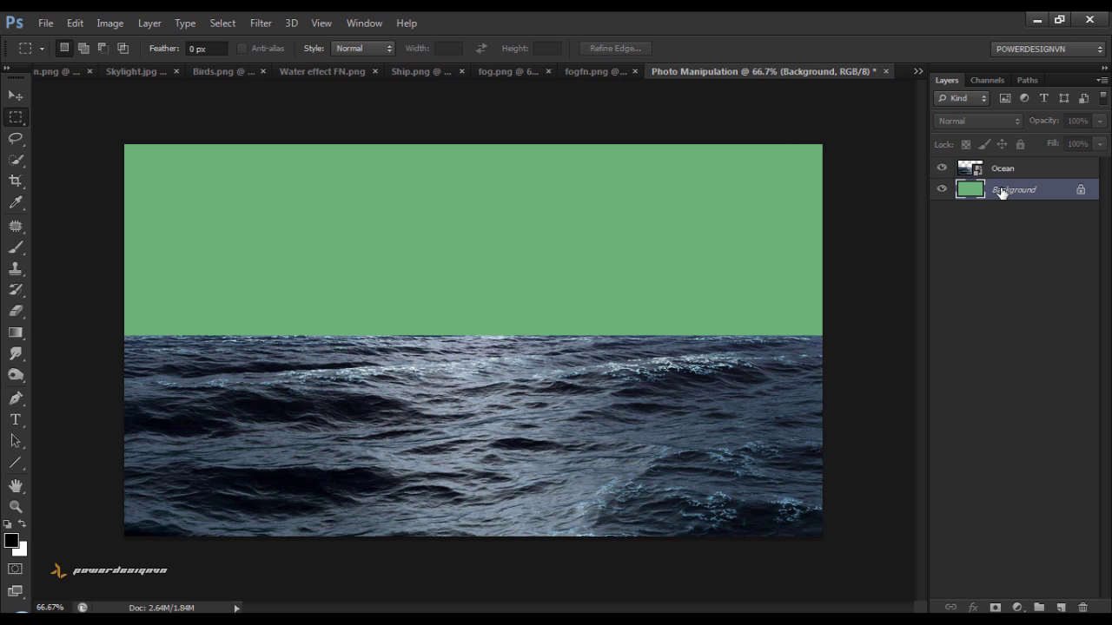
key(ctrl+v)
double_click(1001, 191)
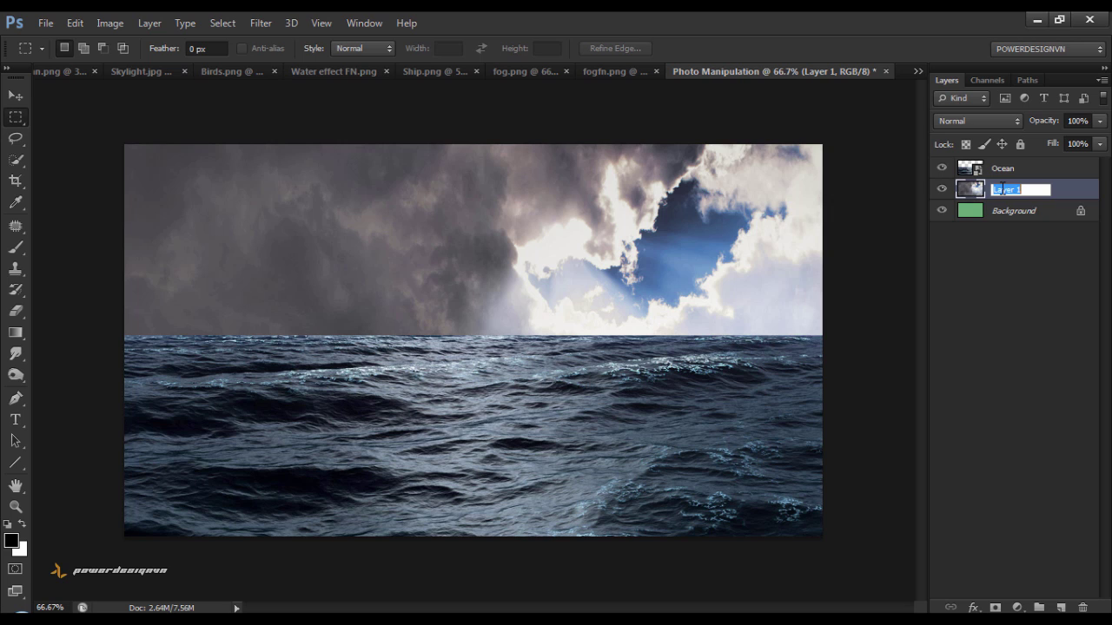
text(Sky)
key(Return)
right_click(1001, 189)
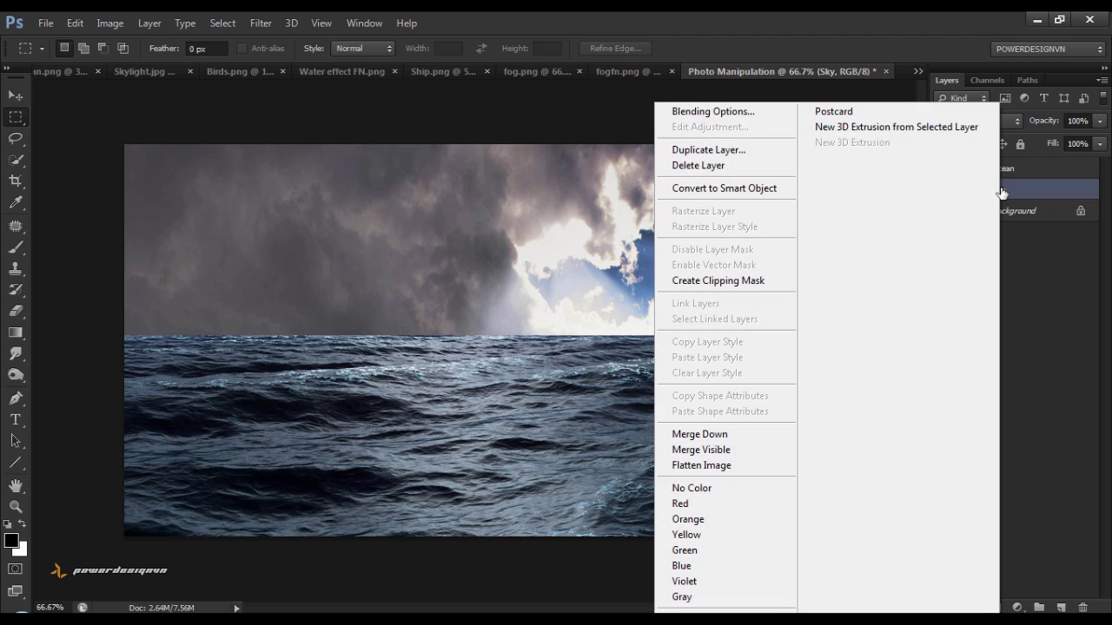
click(777, 190)
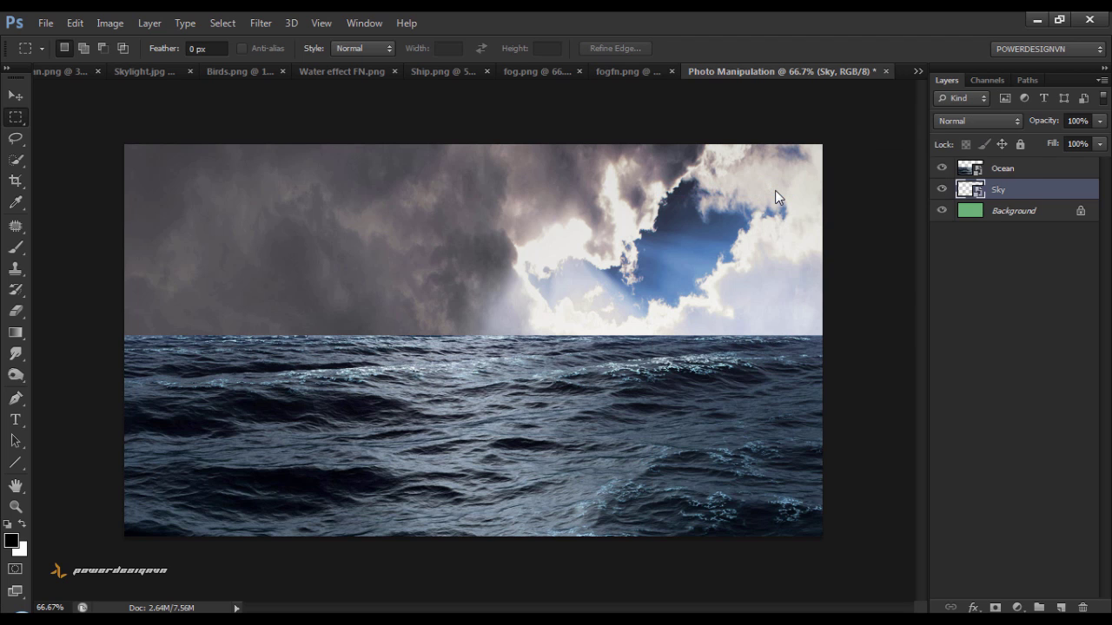
Shrink the Sky layer proportionally to about 63% and commit the resize.
click(18, 98)
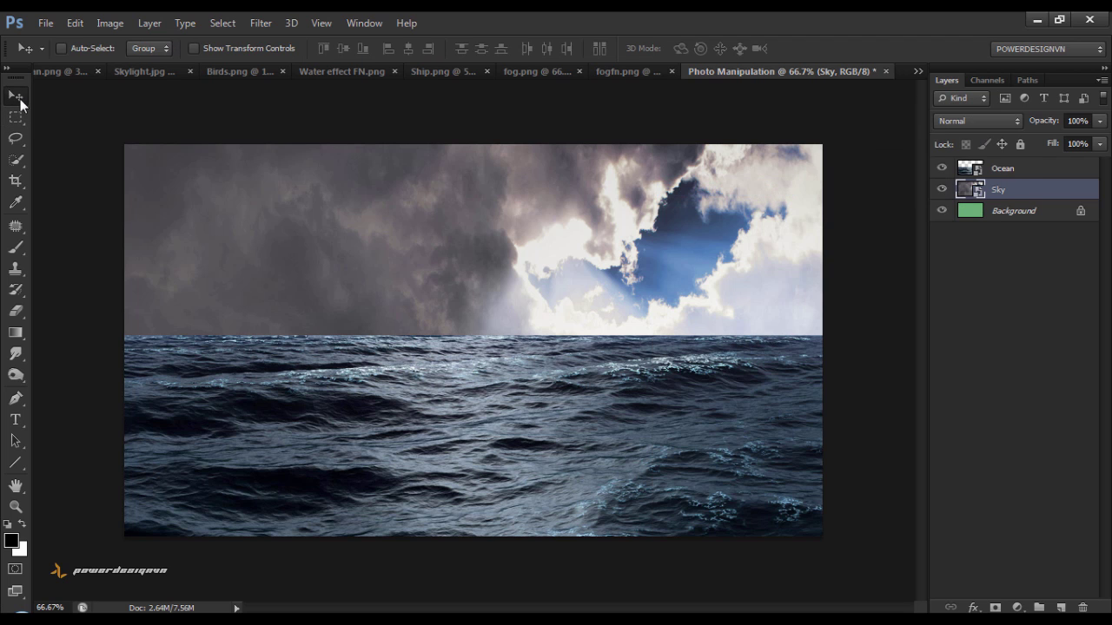
key(ctrl+t)
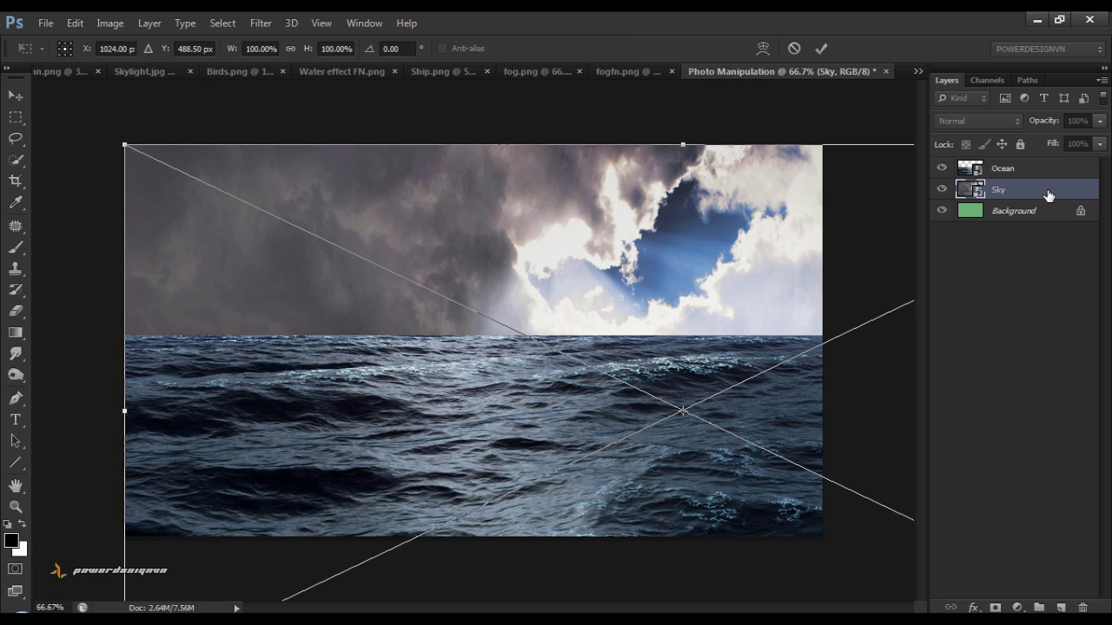
key(ctrl+minus)
key(ctrl+minus)
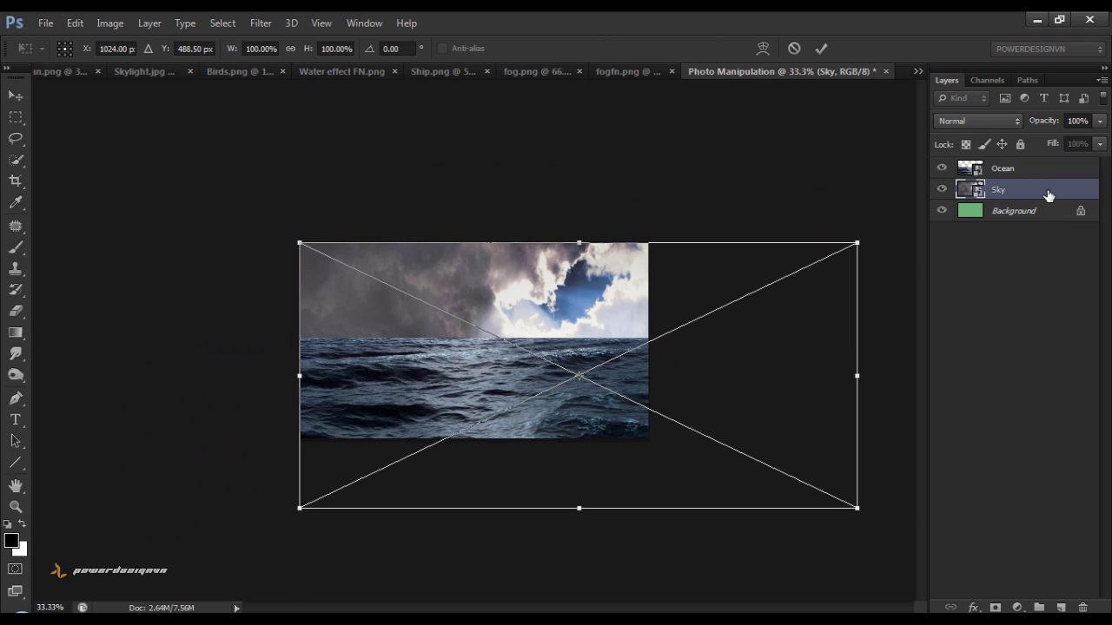
drag(860, 512, 650, 417)
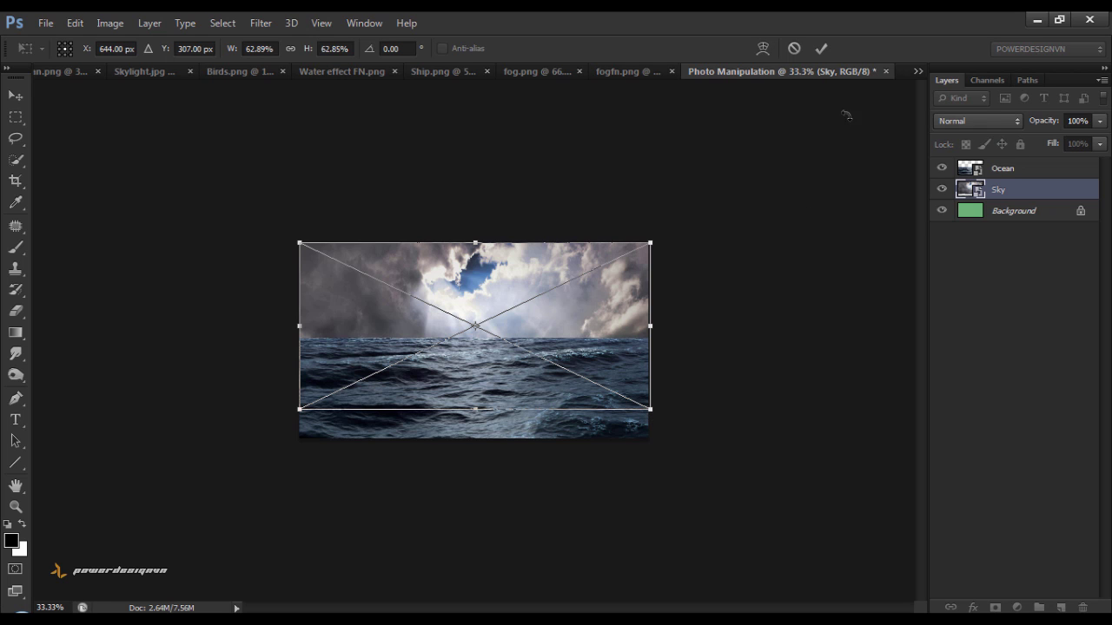
click(822, 49)
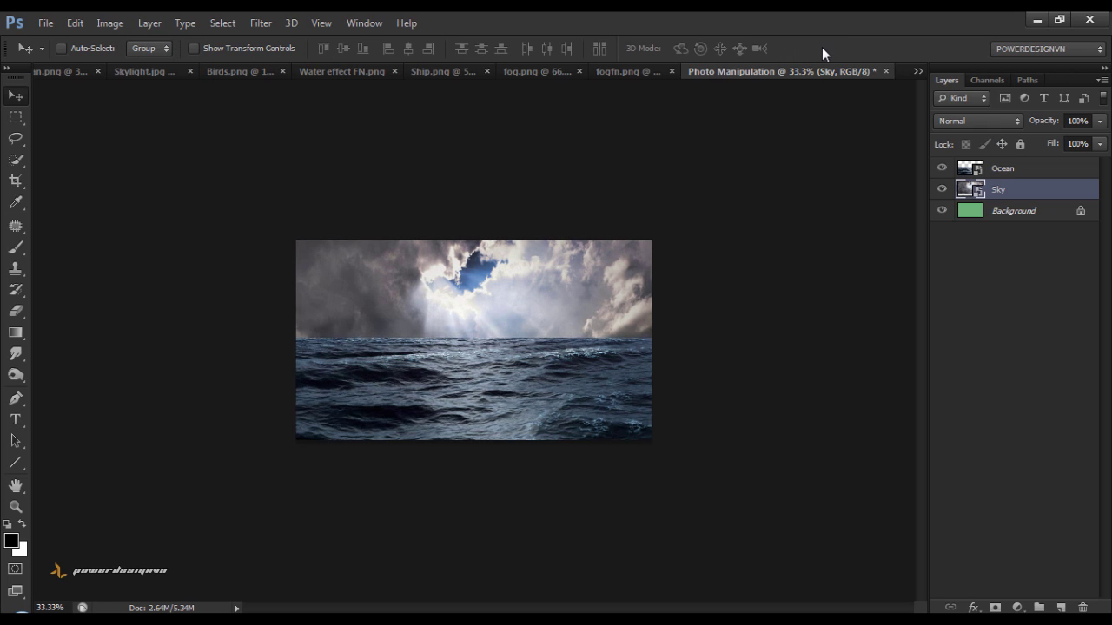
Nudge the sky up, then down, so it meets the horizon with no green gap.
key(ctrl+plus)
key(ctrl+plus)
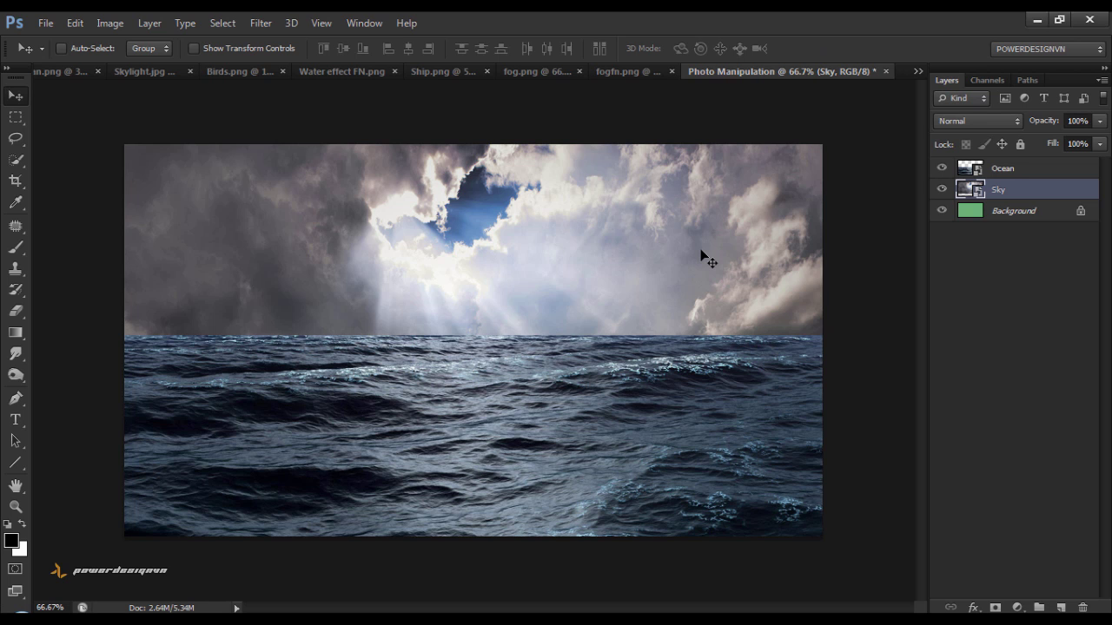
key(shift+Up)
key(shift+Up)
key(shift+Up)
key(shift+Up)
key(shift+Up)
key(shift+Up)
key(shift+Up)
key(shift+Up)
key(shift+Up)
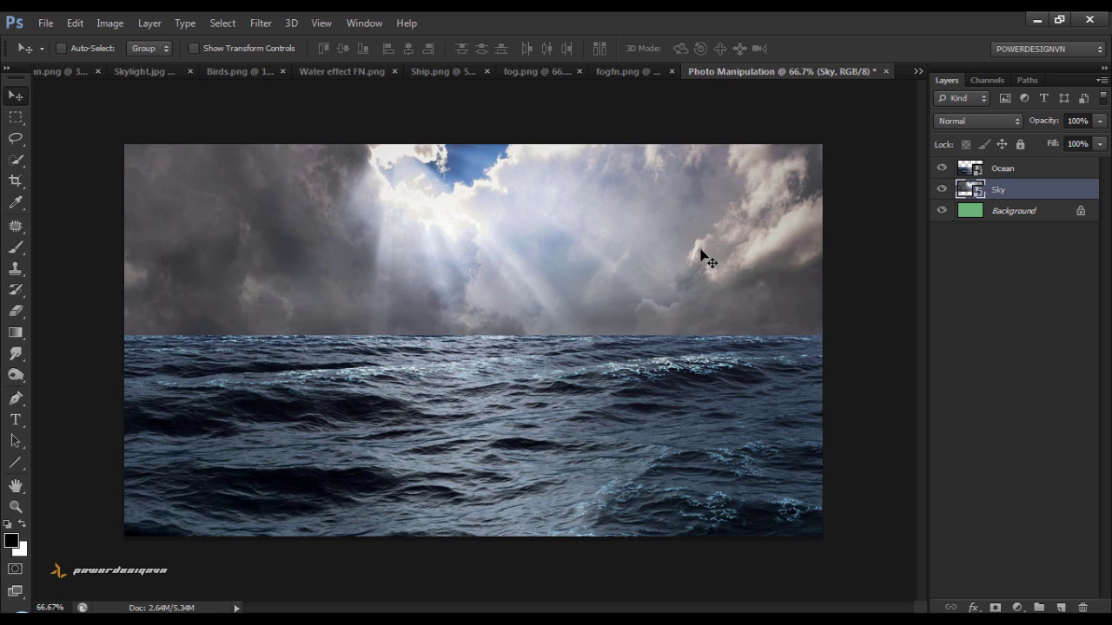
key(shift+Up)
key(shift+Up)
key(shift+Up)
key(shift+Up)
key(shift+Up)
key(shift+Up)
key(shift+Up)
key(shift+Up)
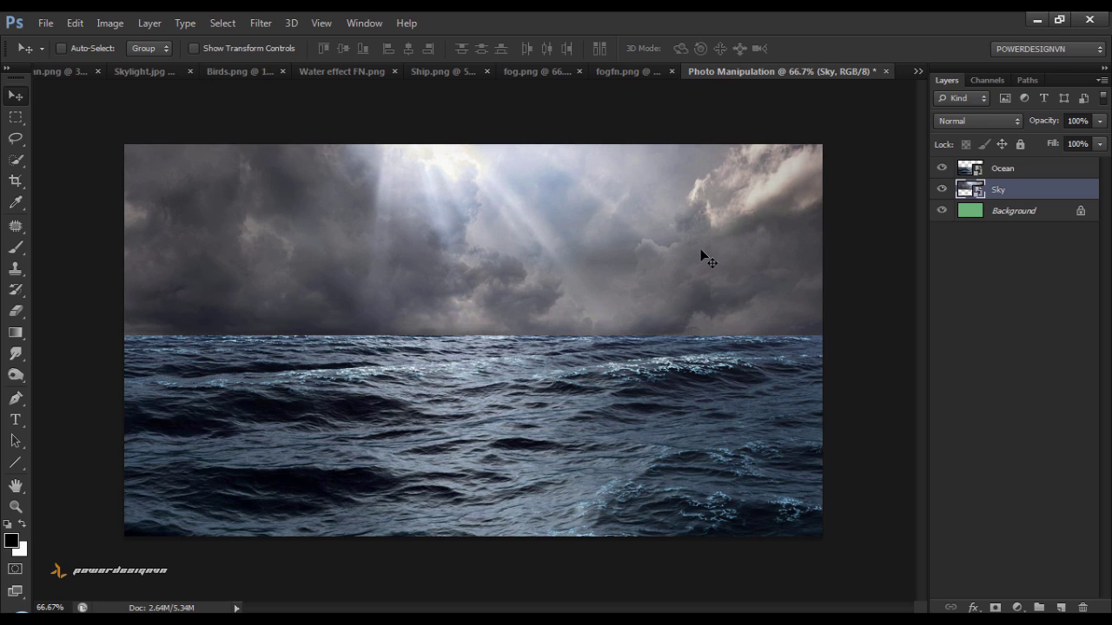
key(shift+Up)
key(shift+Up)
key(shift+Up)
key(shift+Up)
key(shift+Up)
key(shift+Up)
key(shift+Up)
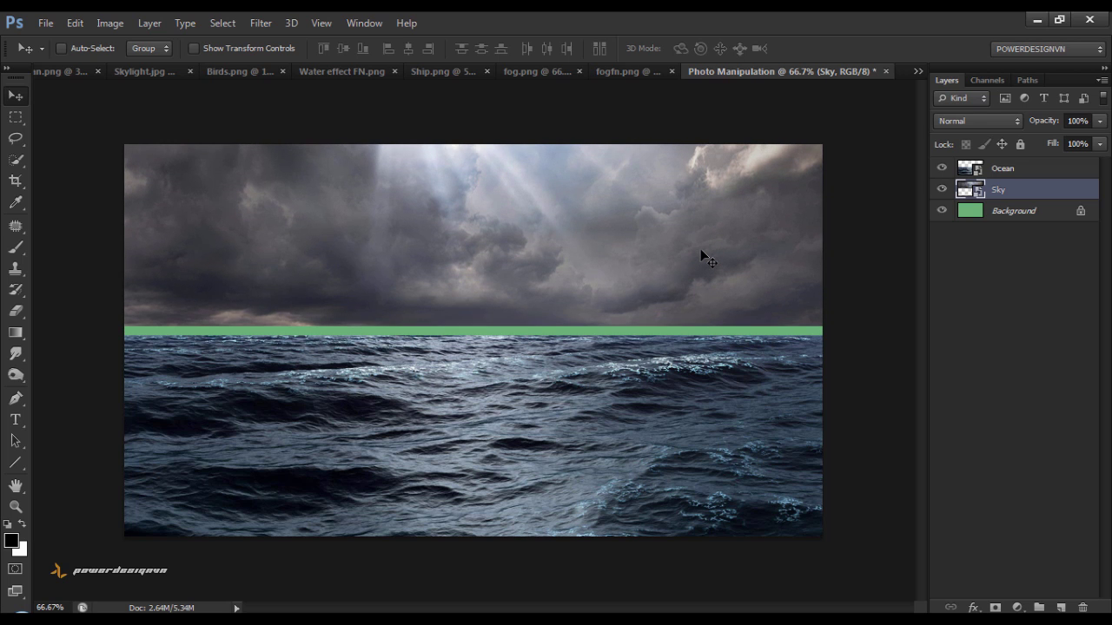
key(shift+Down)
key(shift+Down)
key(shift+Down)
key(shift+Down)
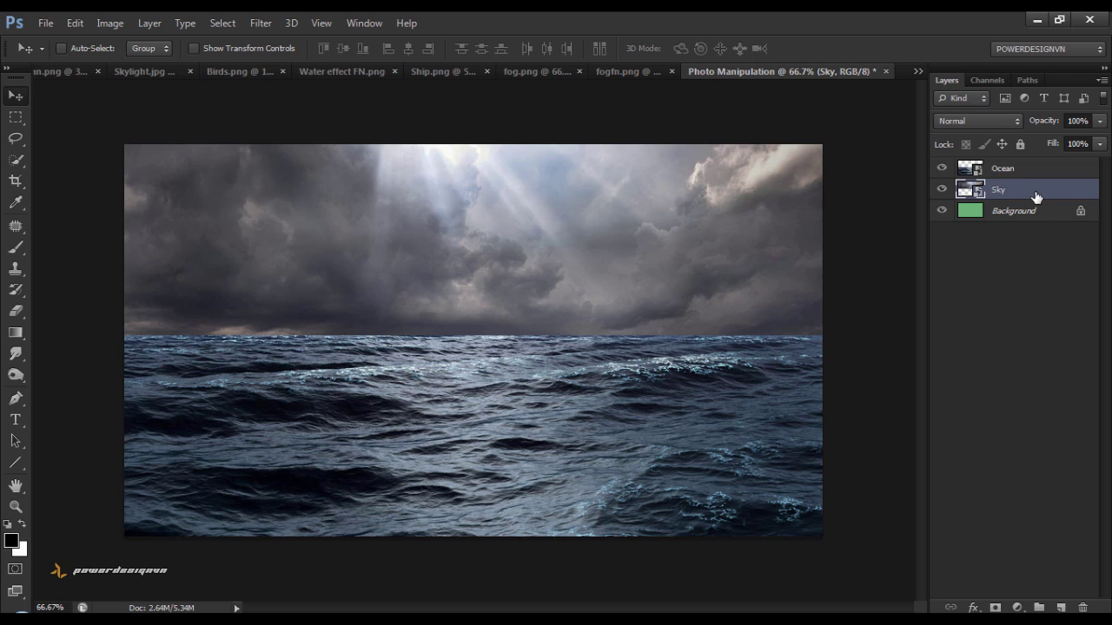
click(1032, 281)
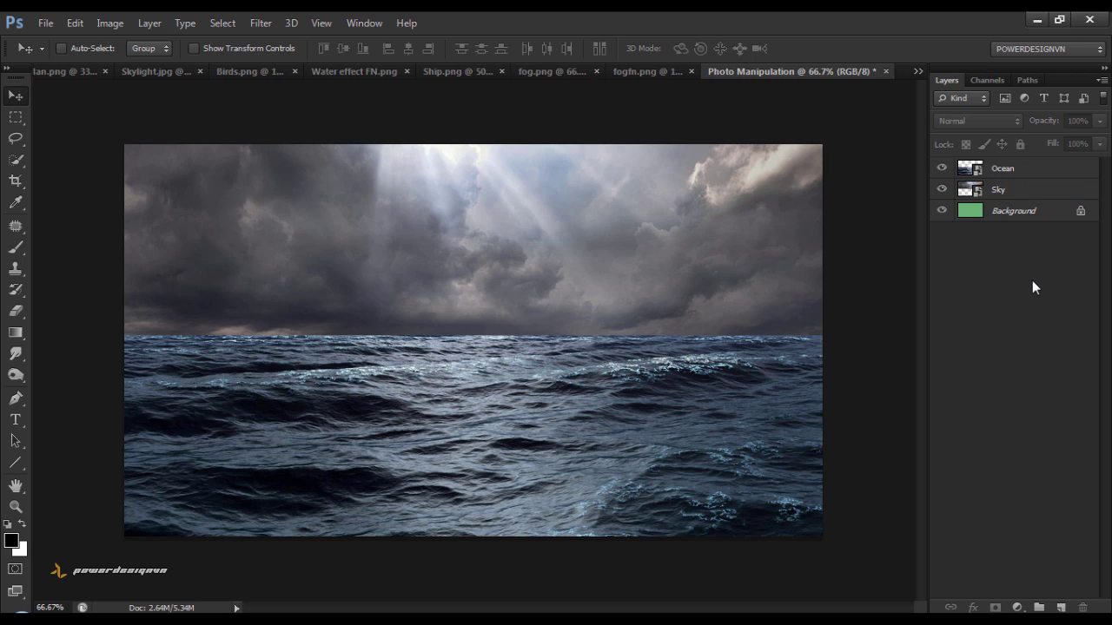
click(1004, 172)
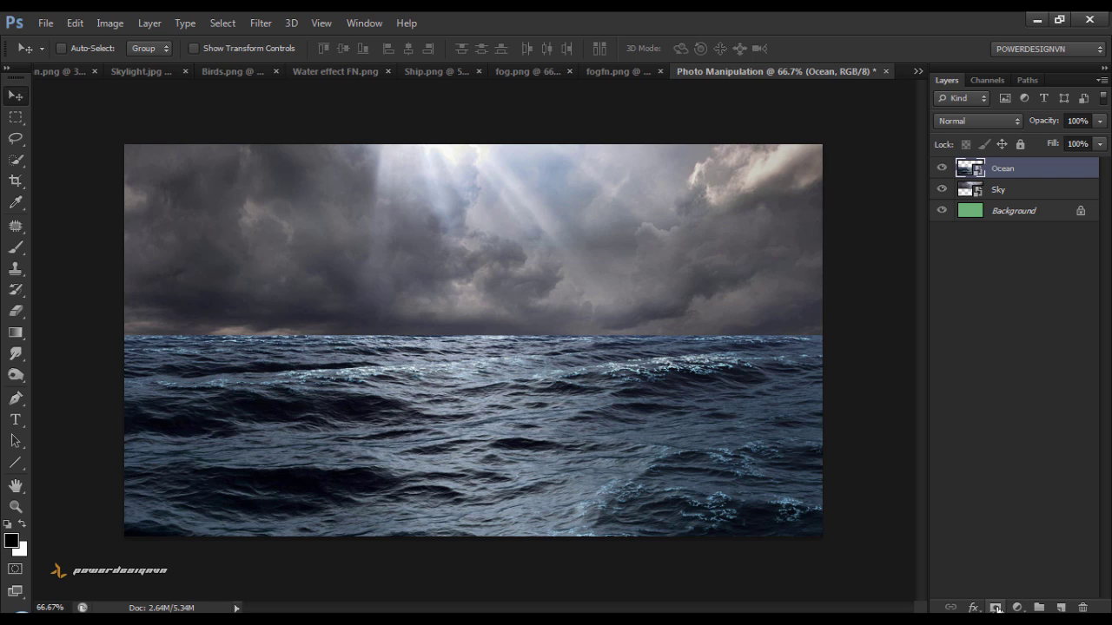
Add a layer mask to Ocean and set up a soft 24 px brush.
click(996, 608)
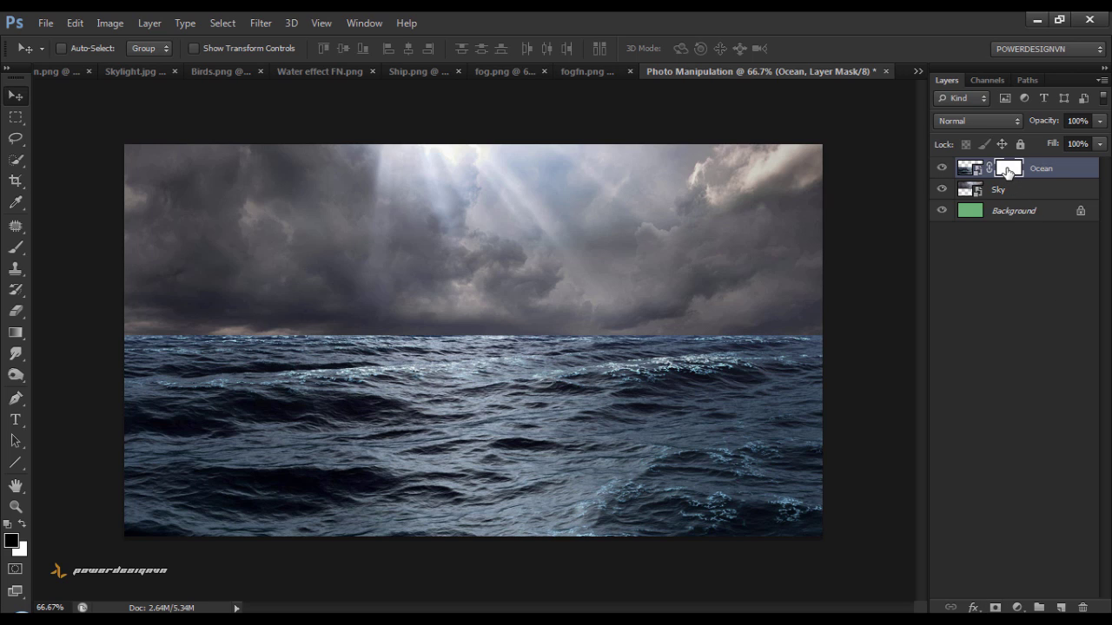
click(23, 253)
click(77, 244)
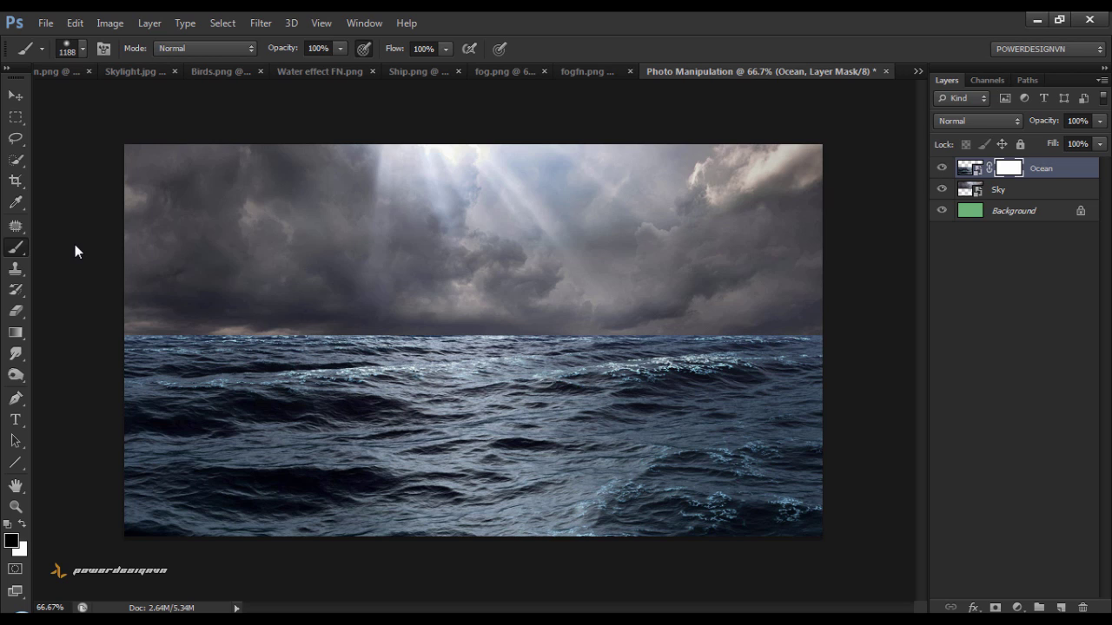
right_click(356, 309)
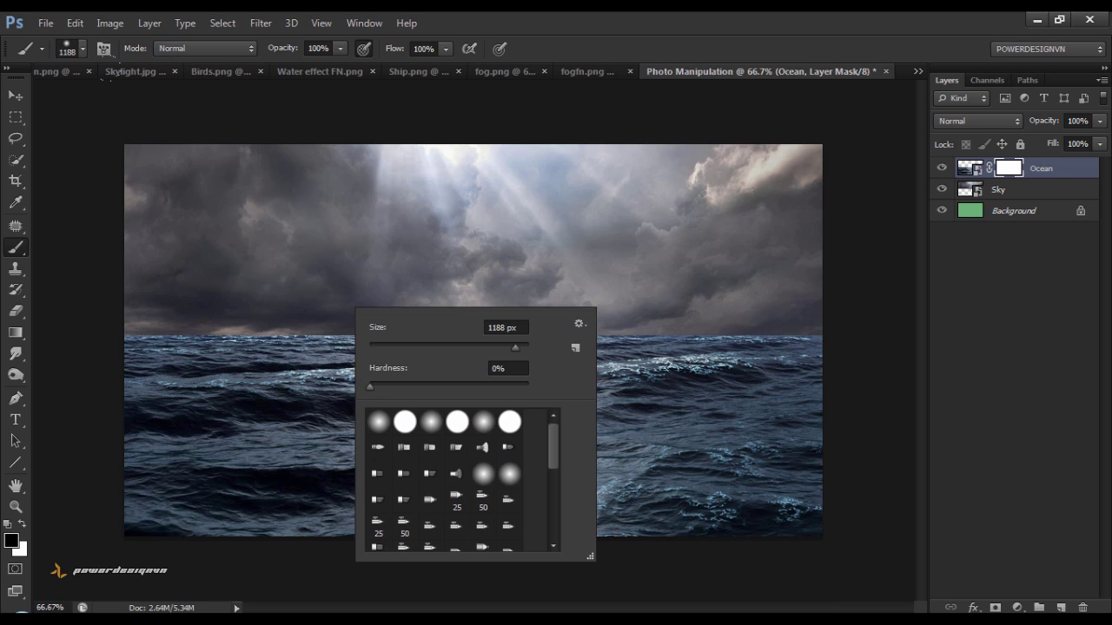
click(376, 385)
drag(514, 345, 387, 348)
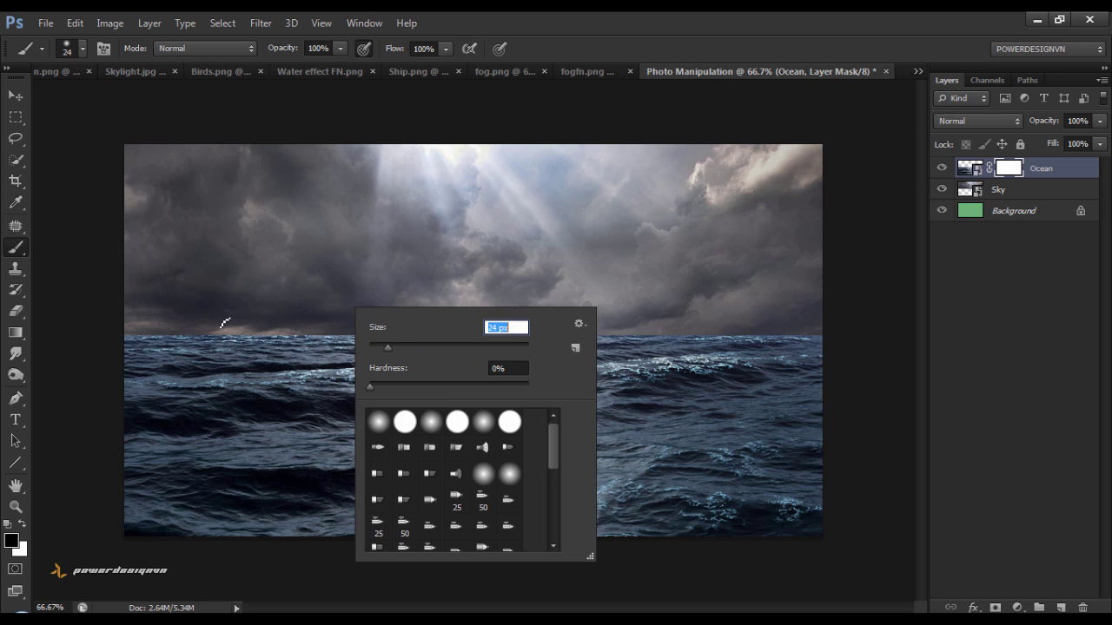
click(223, 323)
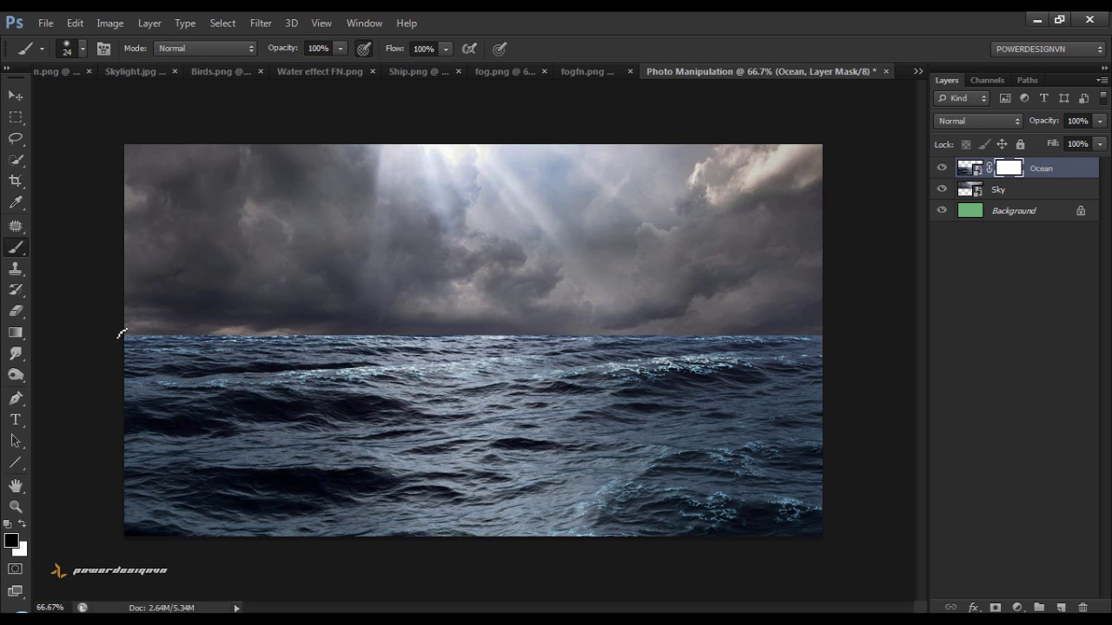
Paint black along the horizon on the Ocean mask and check the sea-sky blend.
drag(808, 349, 834, 336)
shift+click(829, 333)
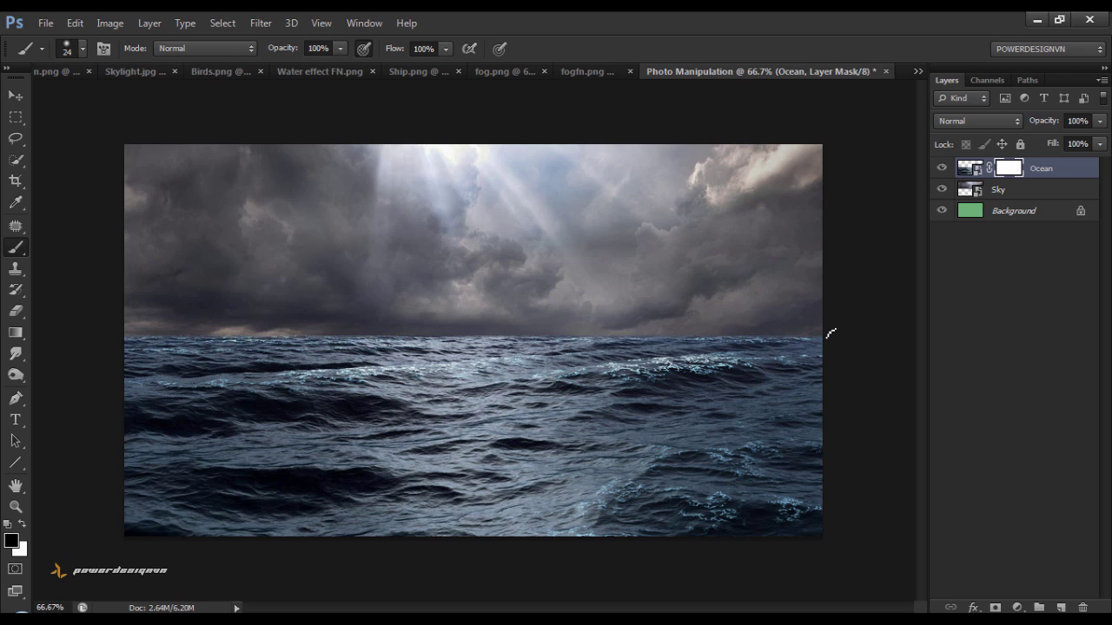
right_click(739, 288)
drag(766, 319, 794, 324)
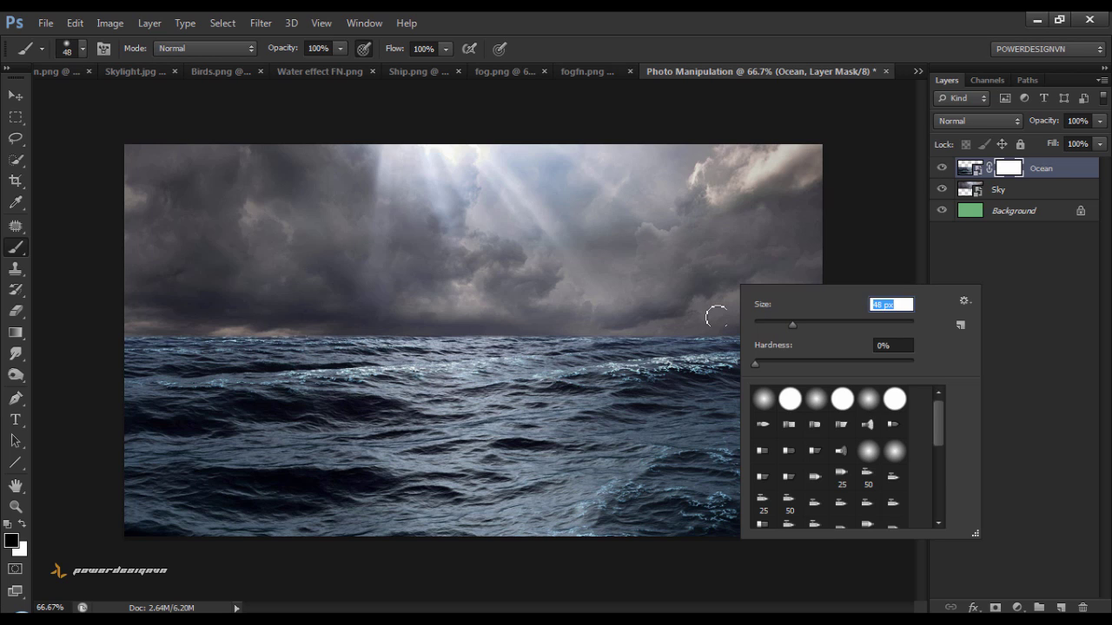
key(Return)
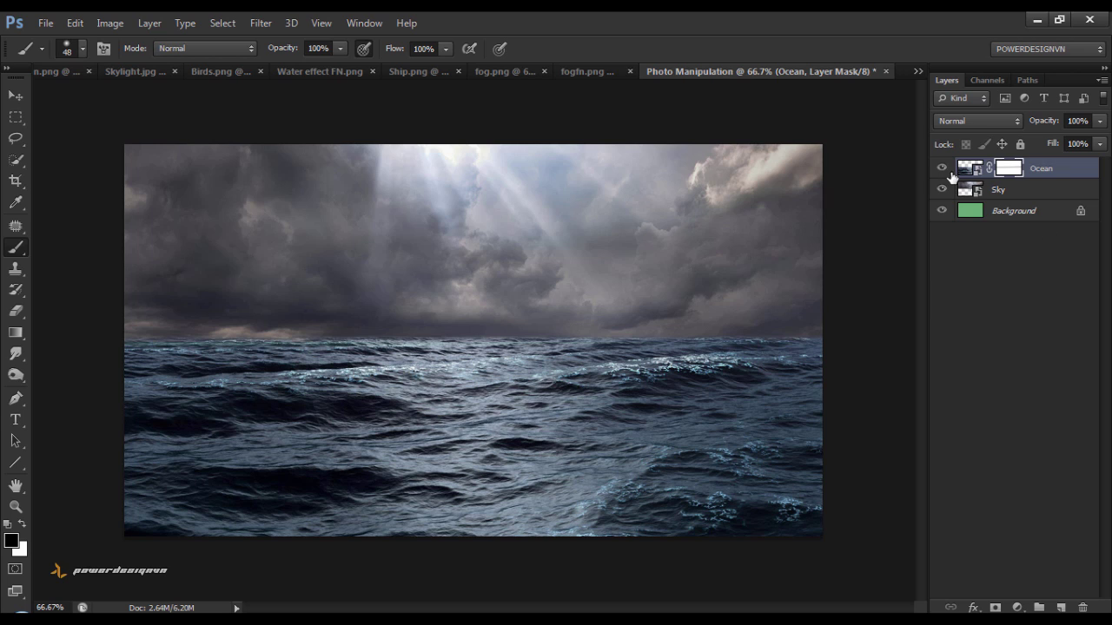
click(942, 169)
click(942, 169)
Enlarge the Sky layer slightly to about 63.2% and shift it a few pixels left.
click(998, 194)
key(ctrl+t)
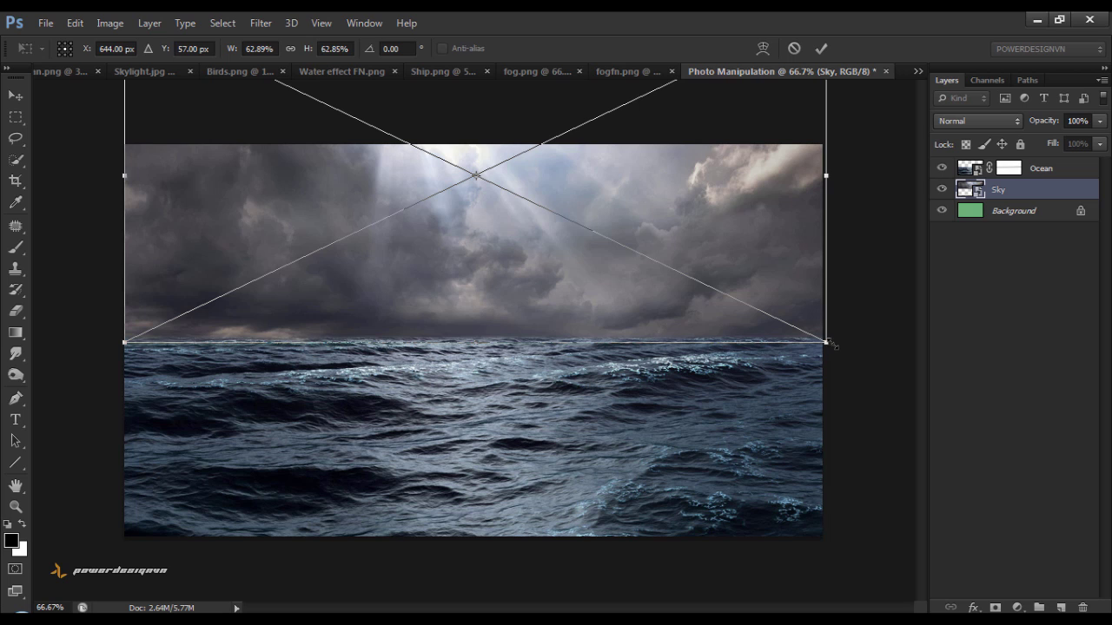
drag(826, 343, 831, 345)
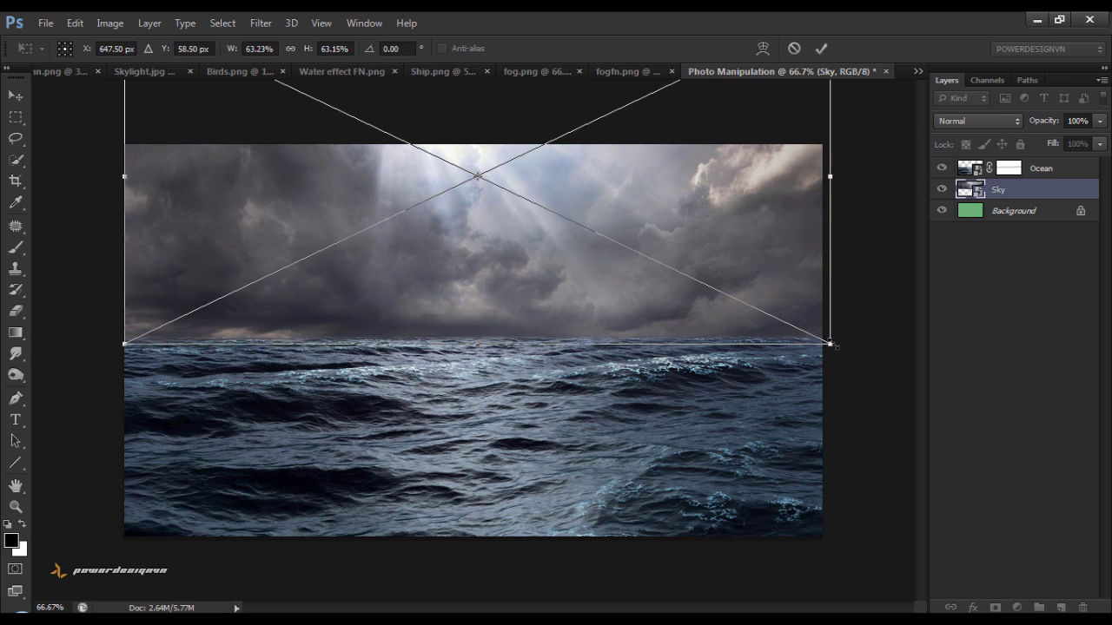
key(Left)
key(Left)
key(Left)
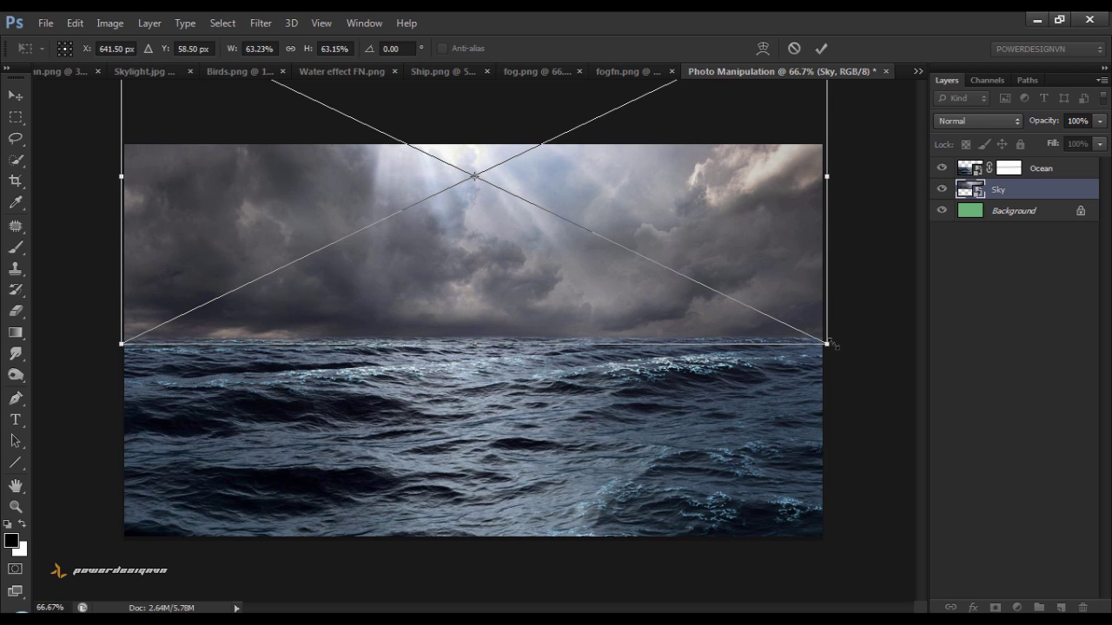
click(824, 52)
key(b)
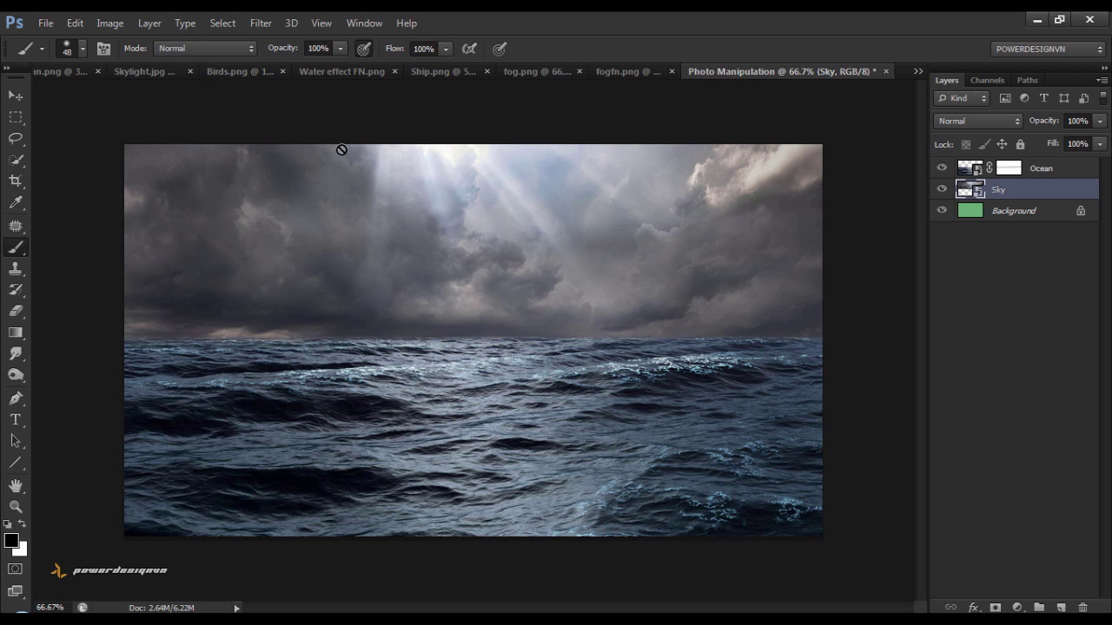
click(17, 96)
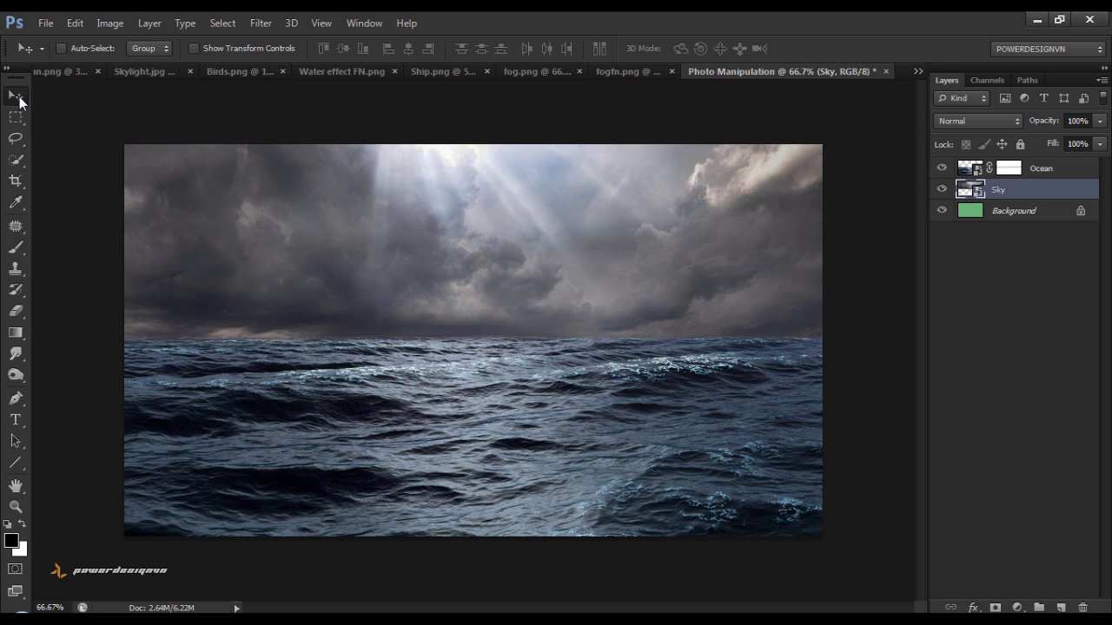
Copy the whole Man.png image and paste it above the Ocean layer.
click(46, 74)
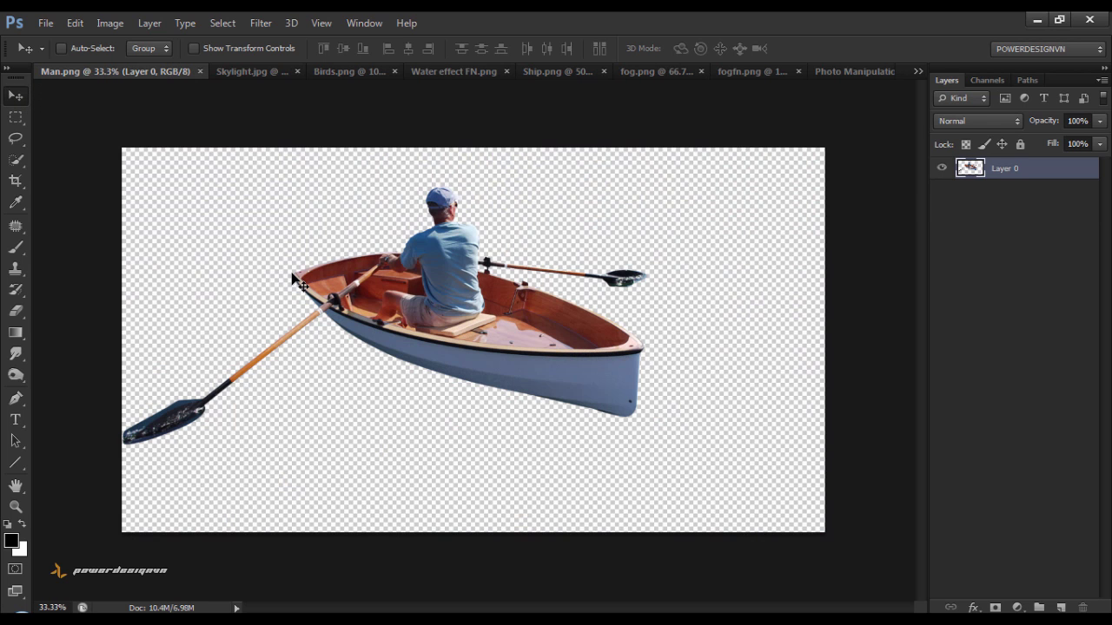
key(ctrl+a)
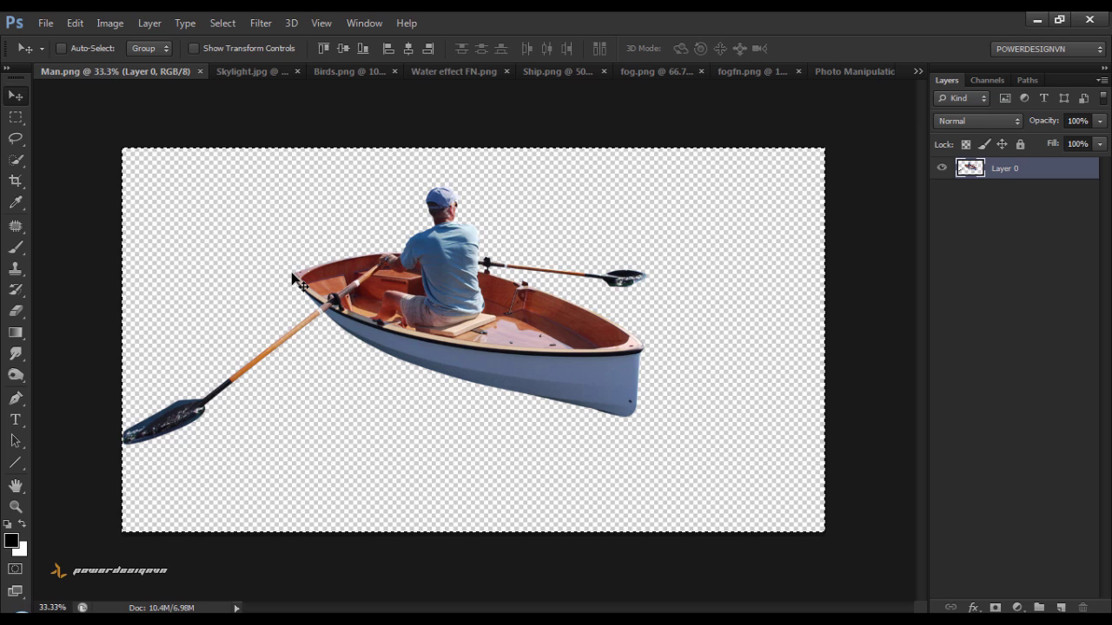
click(860, 71)
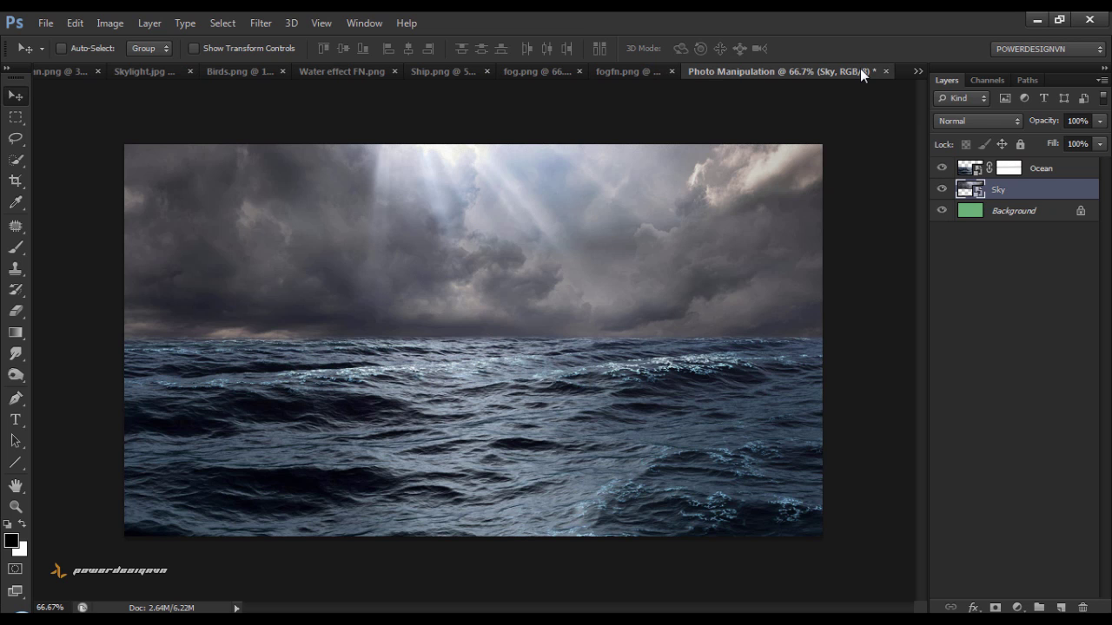
click(1054, 176)
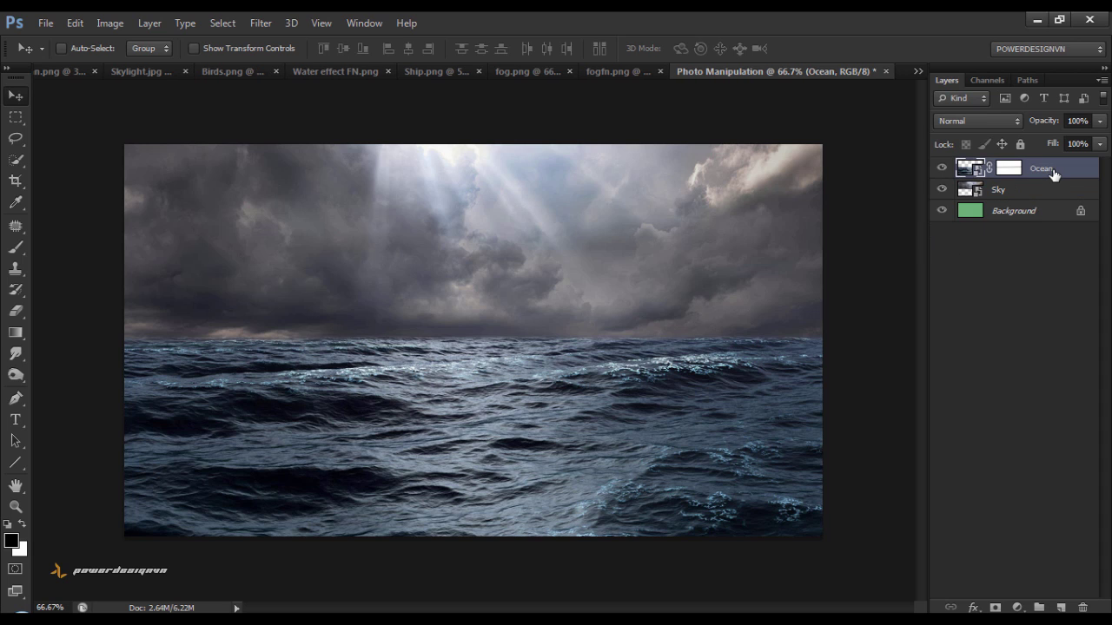
key(ctrl+v)
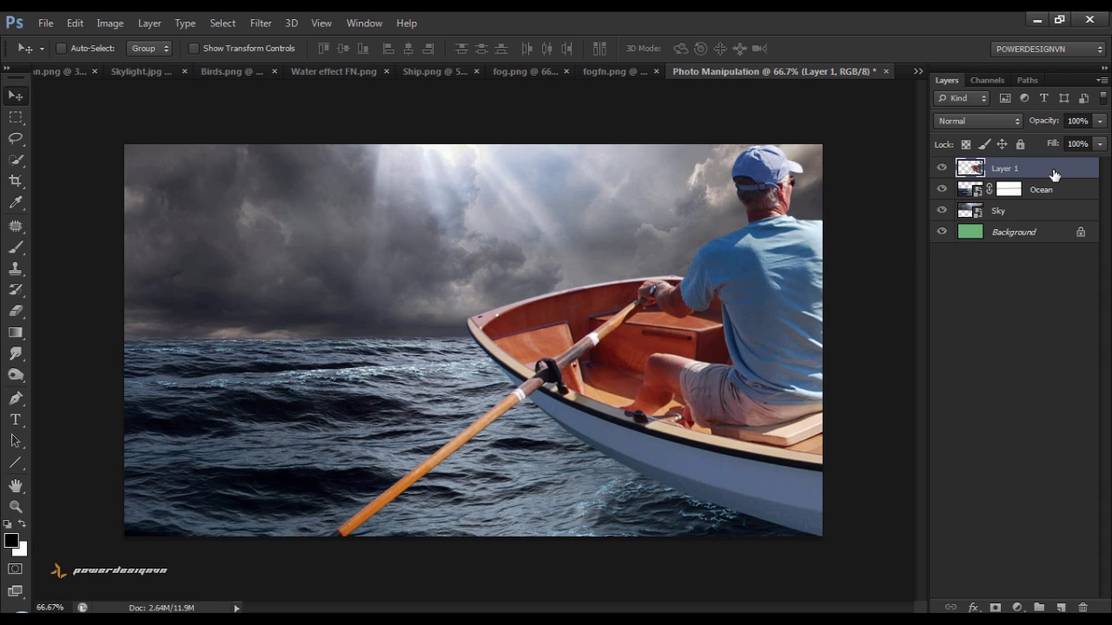
Name the pasted layer Man and convert it to a smart object.
double_click(1005, 168)
text(Man)
key(Return)
right_click(1005, 169)
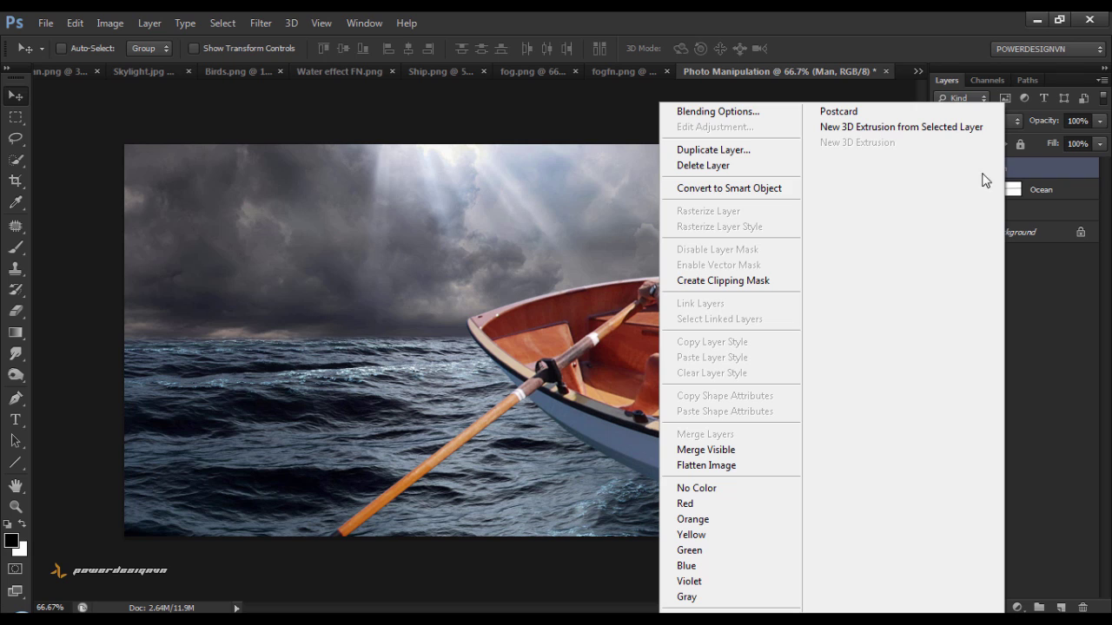
click(772, 188)
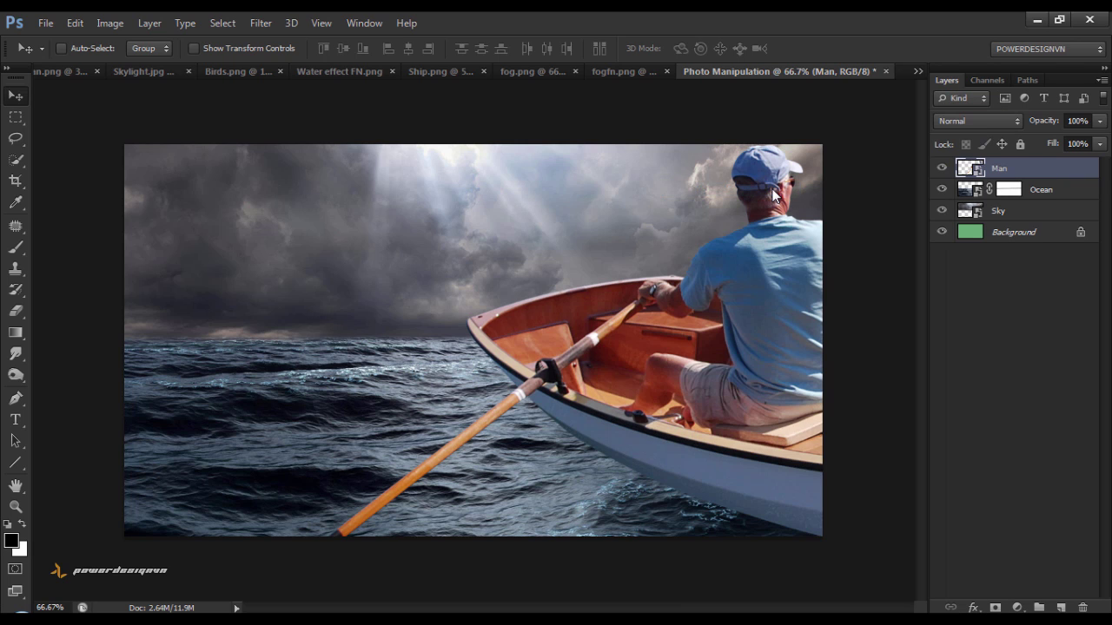
Shrink the man and boat, move them onto the sea, and flip them horizontally.
key(ctrl+t)
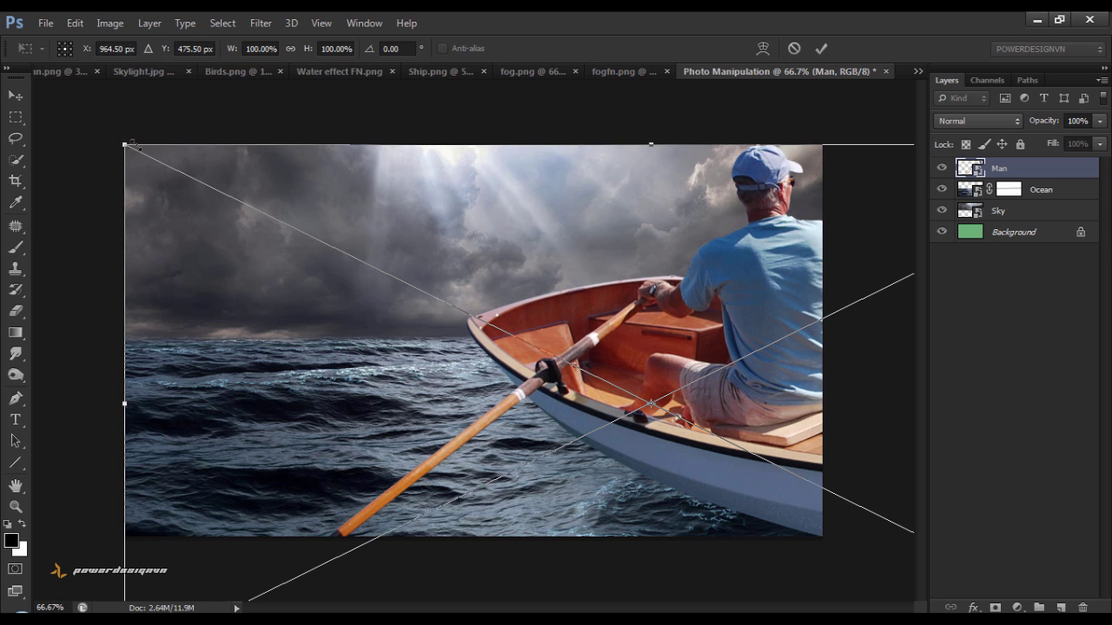
drag(126, 146, 453, 294)
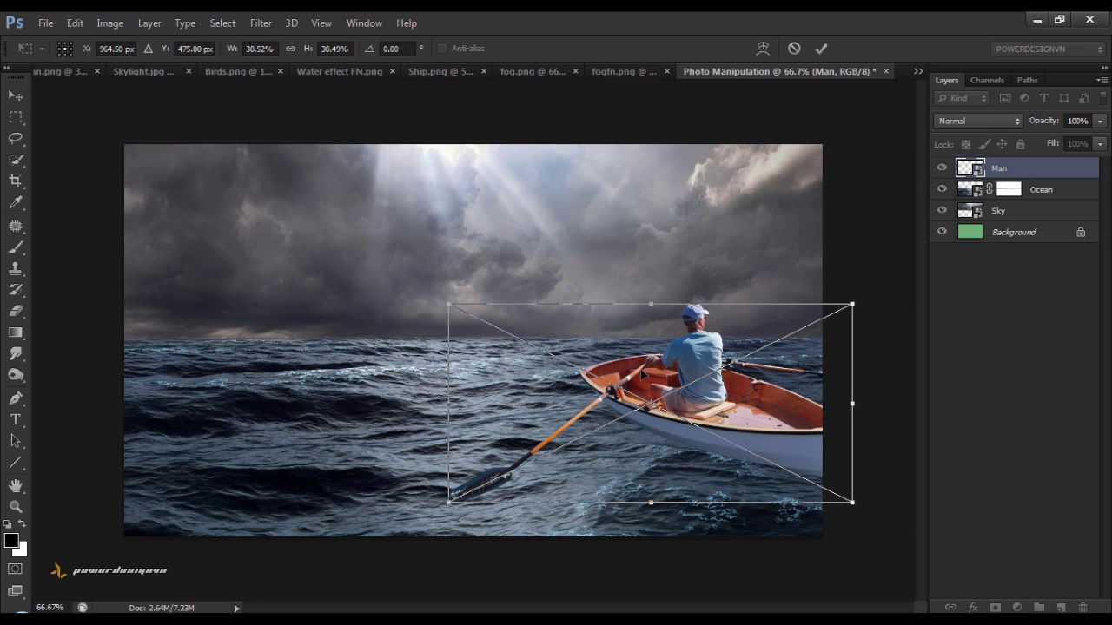
drag(643, 374, 528, 369)
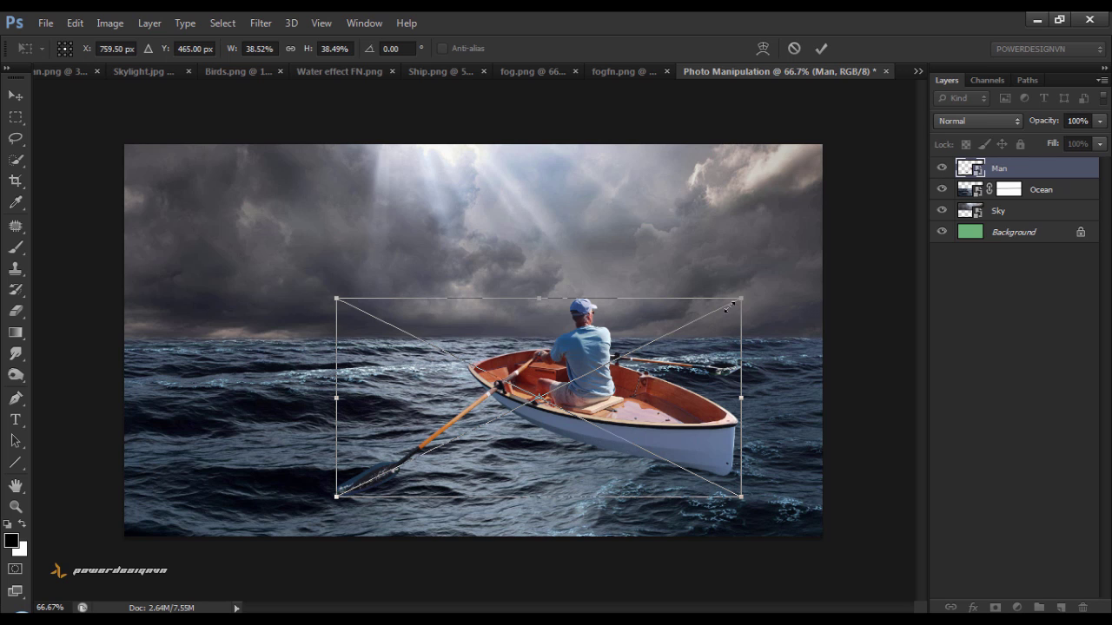
drag(727, 308, 691, 325)
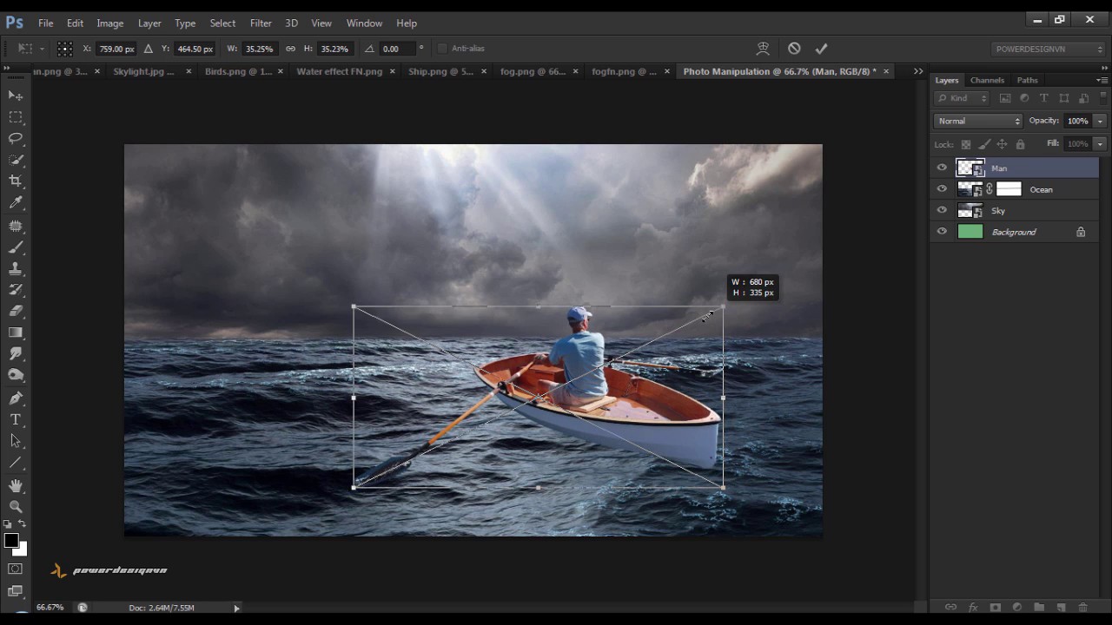
drag(674, 434, 673, 429)
right_click(673, 429)
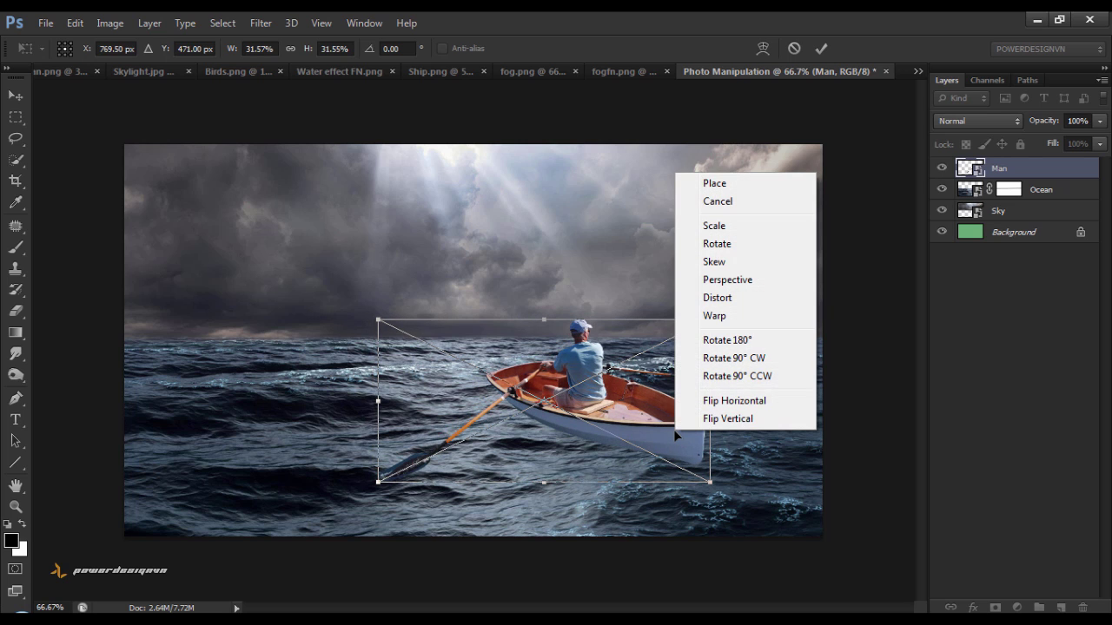
click(704, 404)
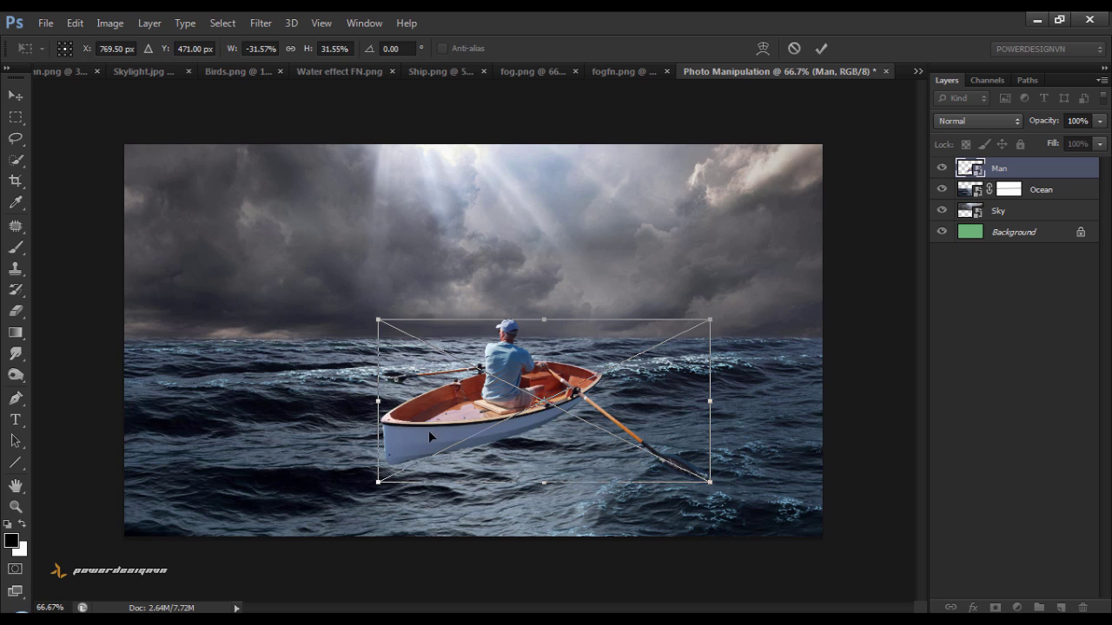
Fine-tune the boat to about 26% scale and 8.6° tilt, right of centre.
drag(434, 420, 527, 439)
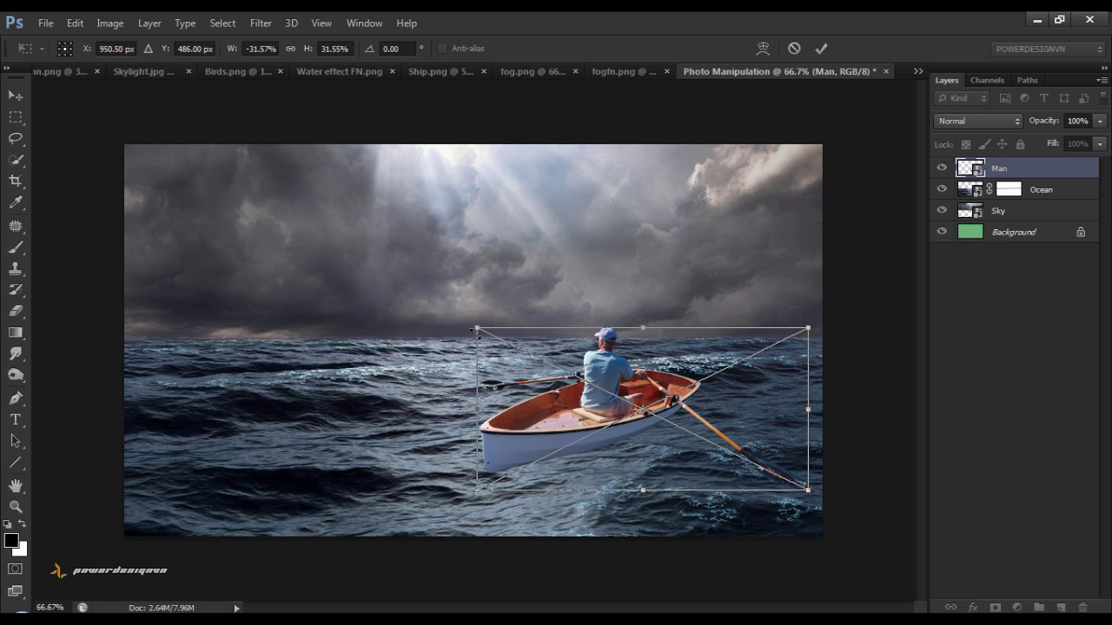
drag(476, 328, 532, 368)
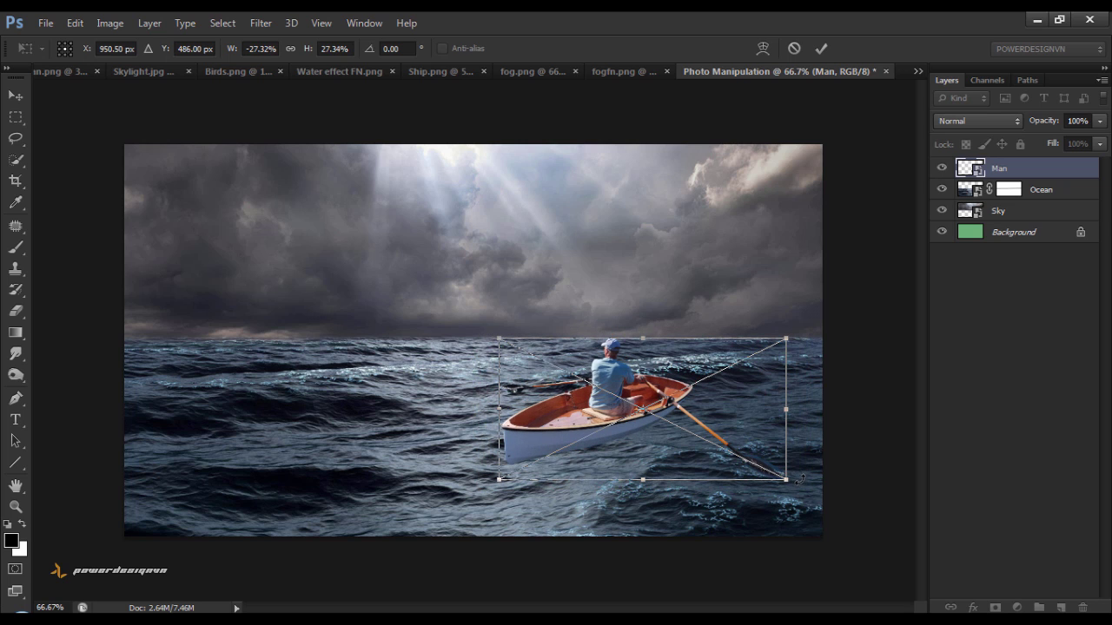
drag(798, 477, 791, 491)
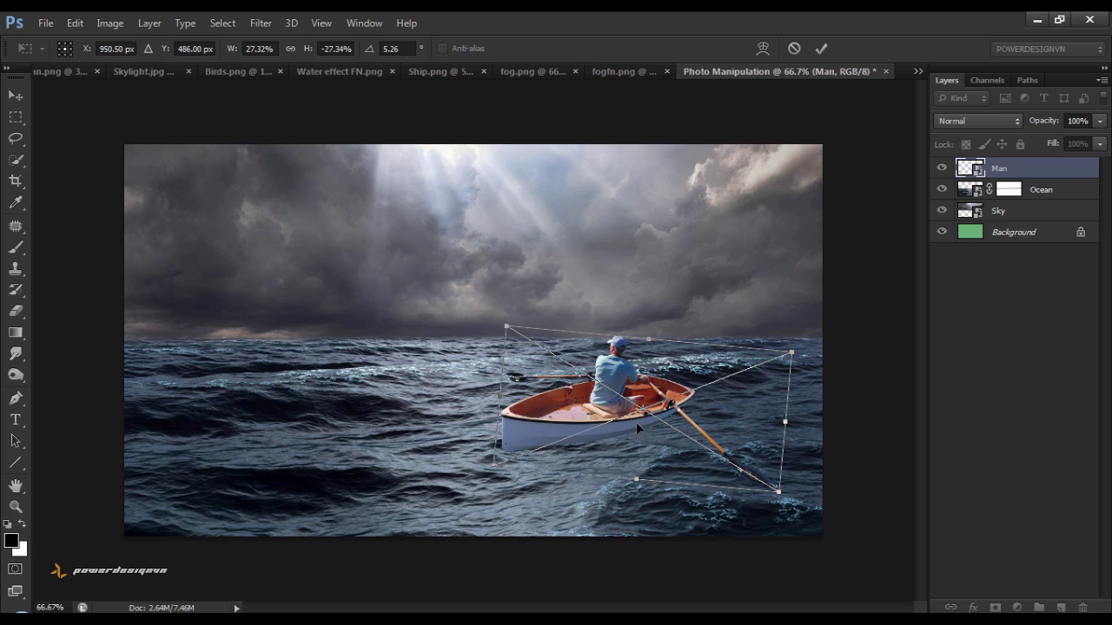
drag(636, 422, 647, 423)
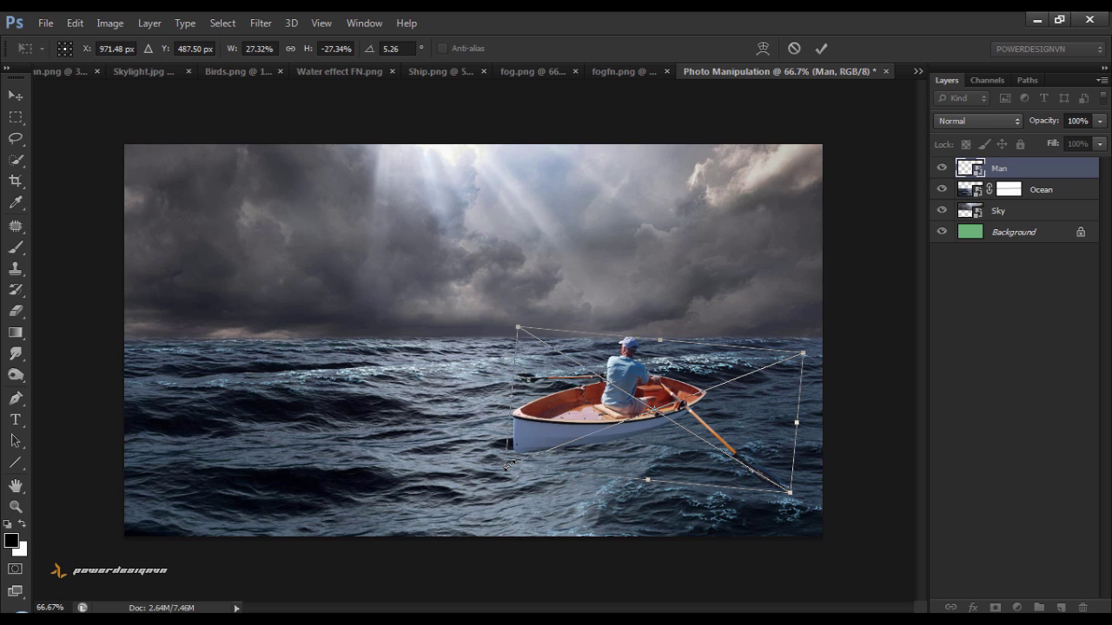
drag(508, 465, 519, 458)
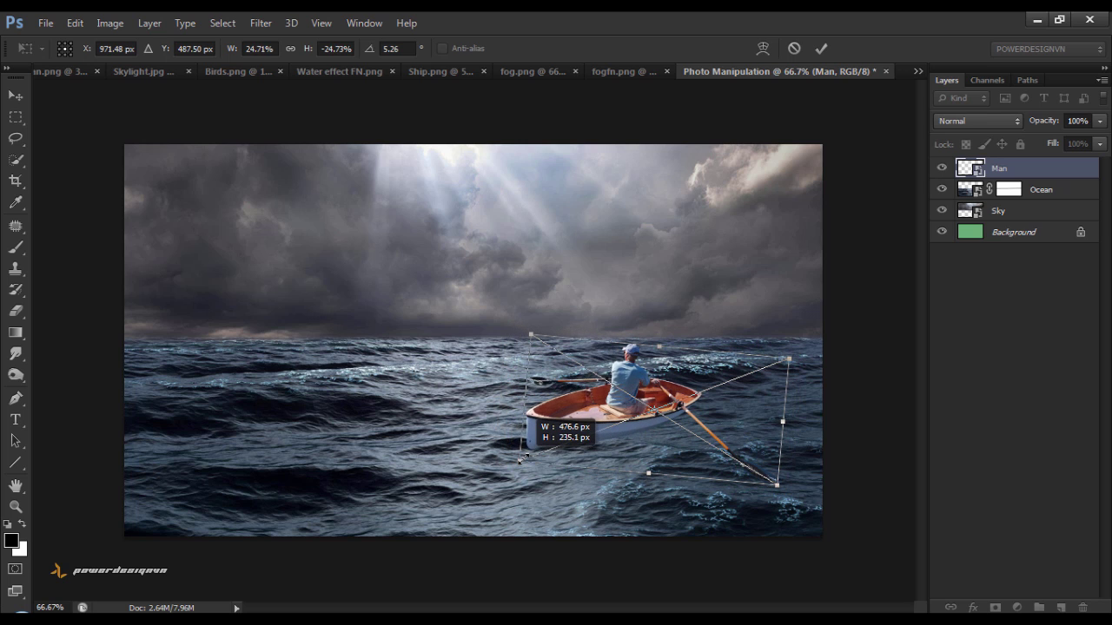
drag(785, 498, 777, 486)
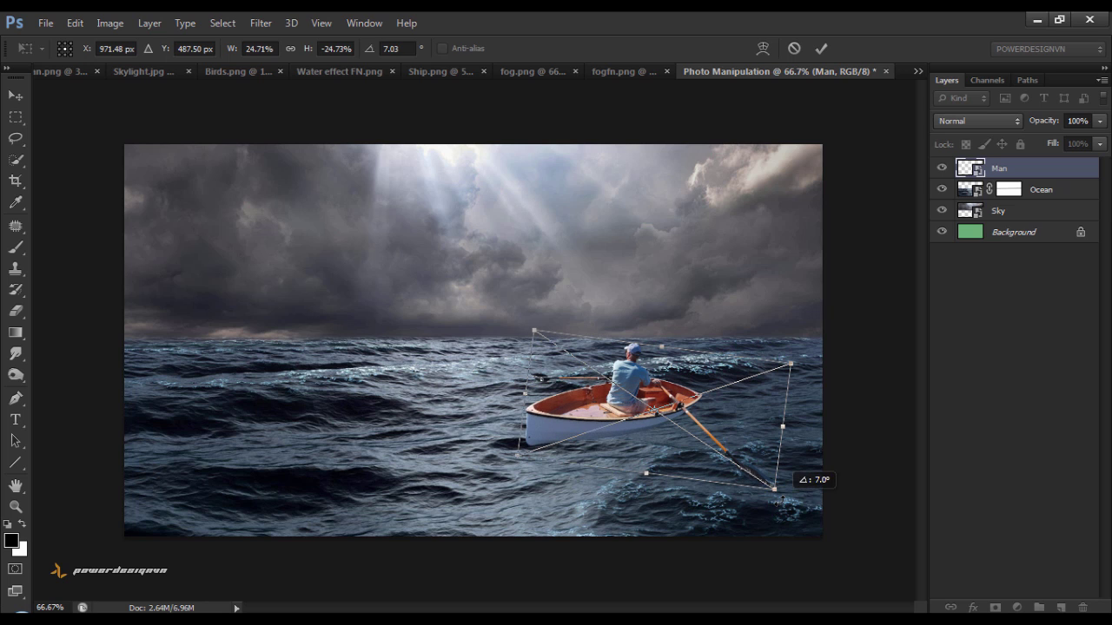
drag(633, 434, 641, 435)
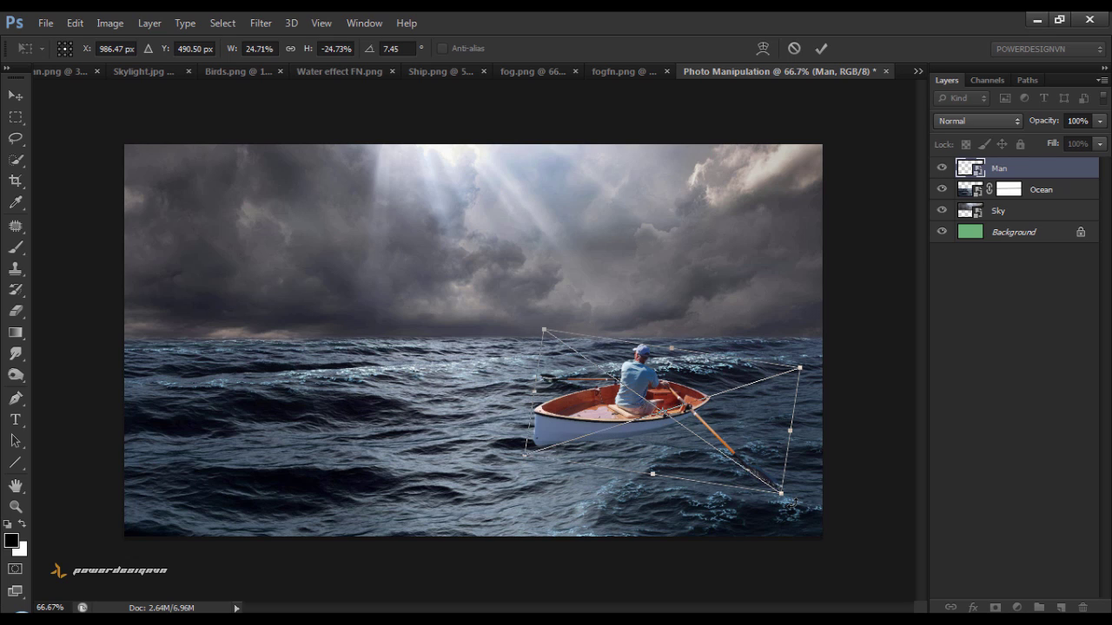
drag(787, 501, 784, 505)
drag(638, 429, 642, 428)
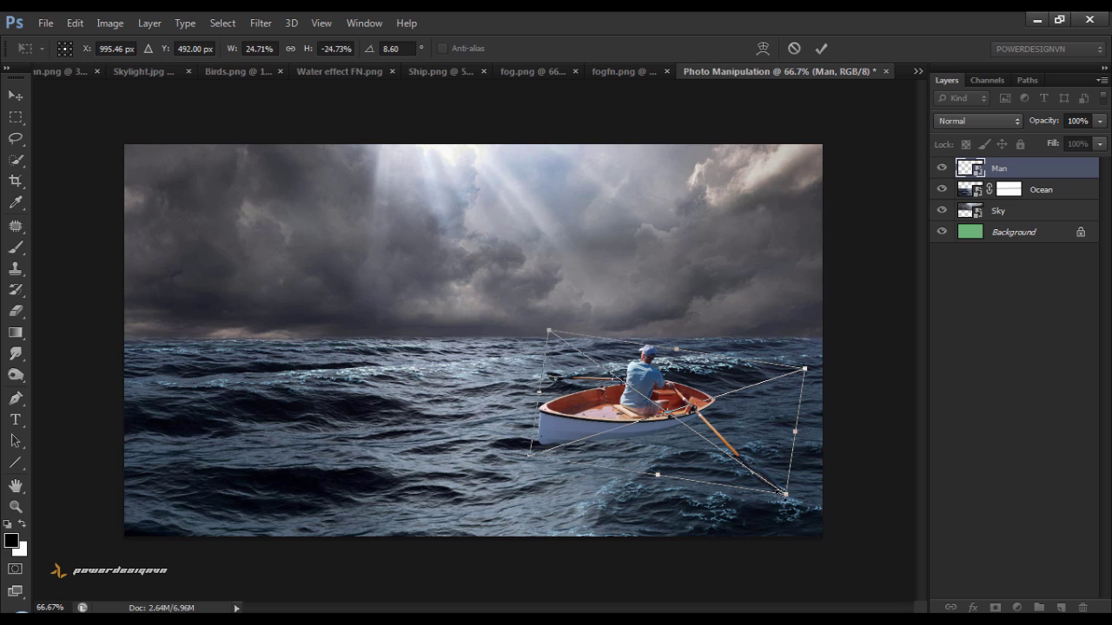
drag(786, 494, 796, 503)
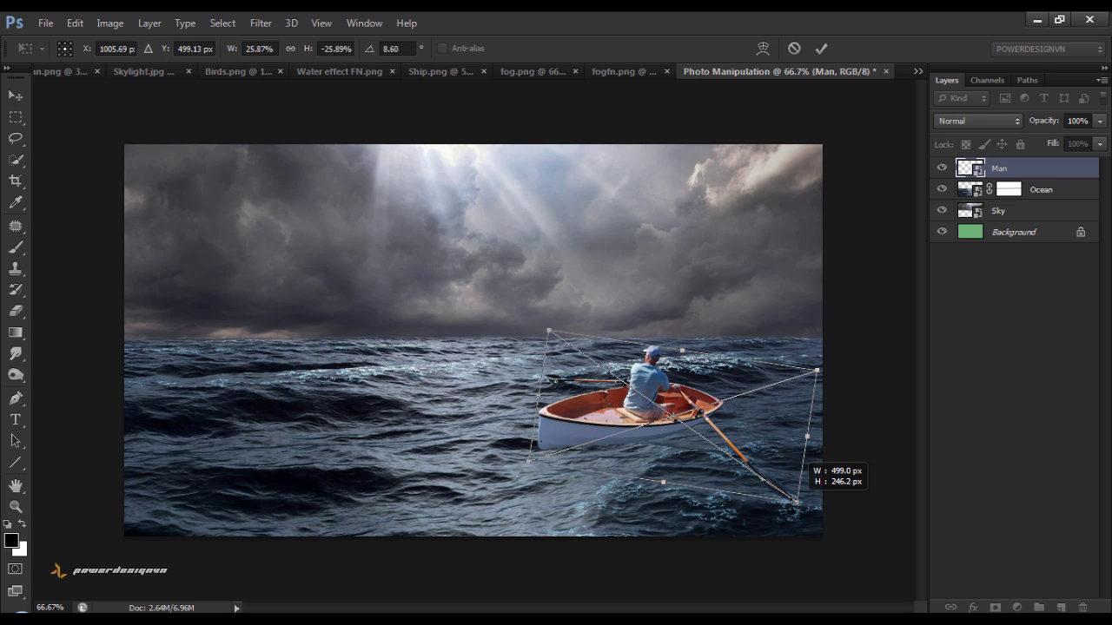
click(817, 54)
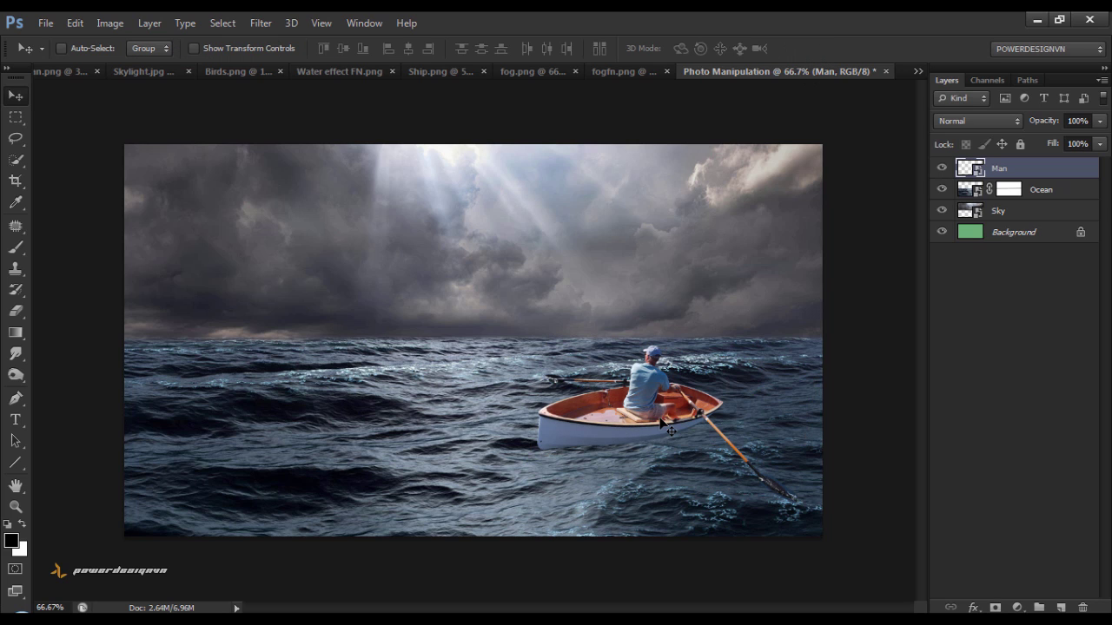
Close the first source document and Skylight.jpg, then paste all of Ship.png into Photo Manipulation.
click(95, 72)
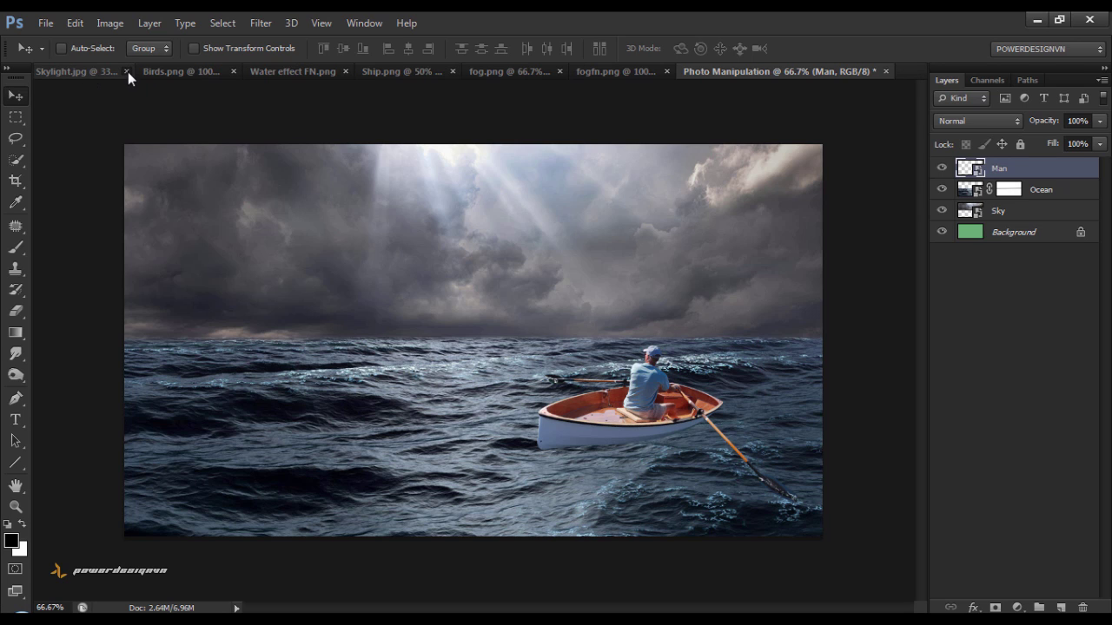
click(128, 72)
click(320, 73)
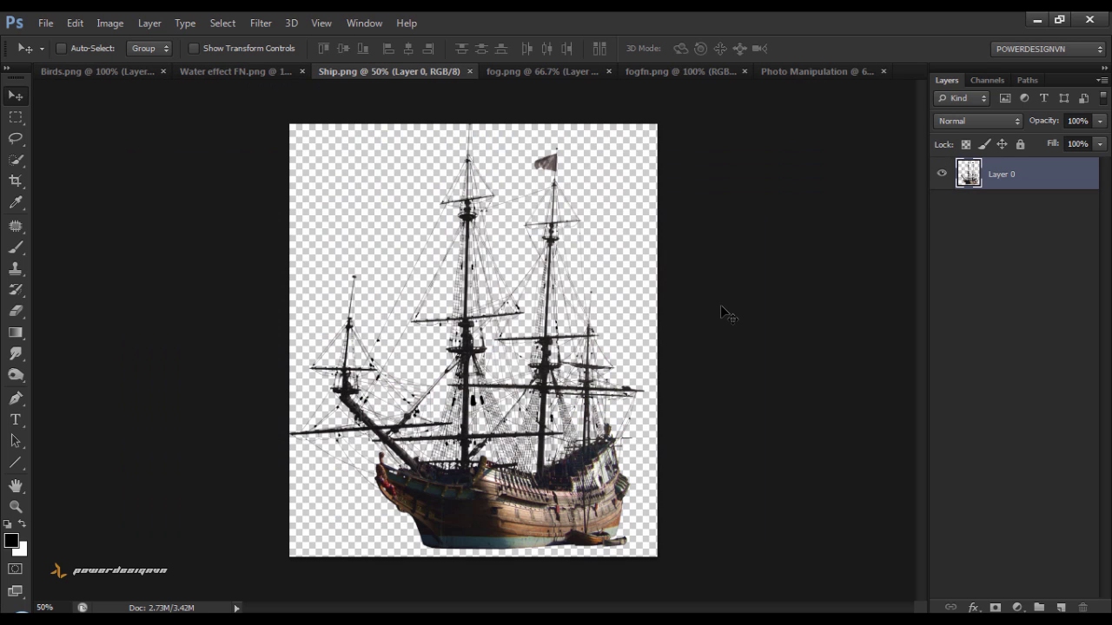
key(ctrl+a)
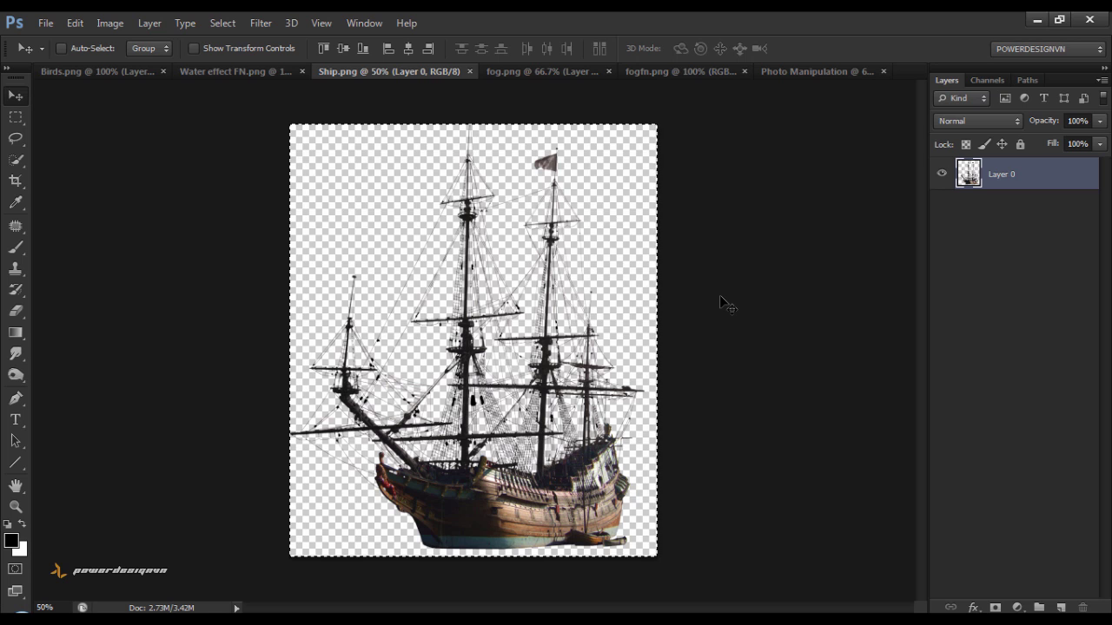
click(800, 73)
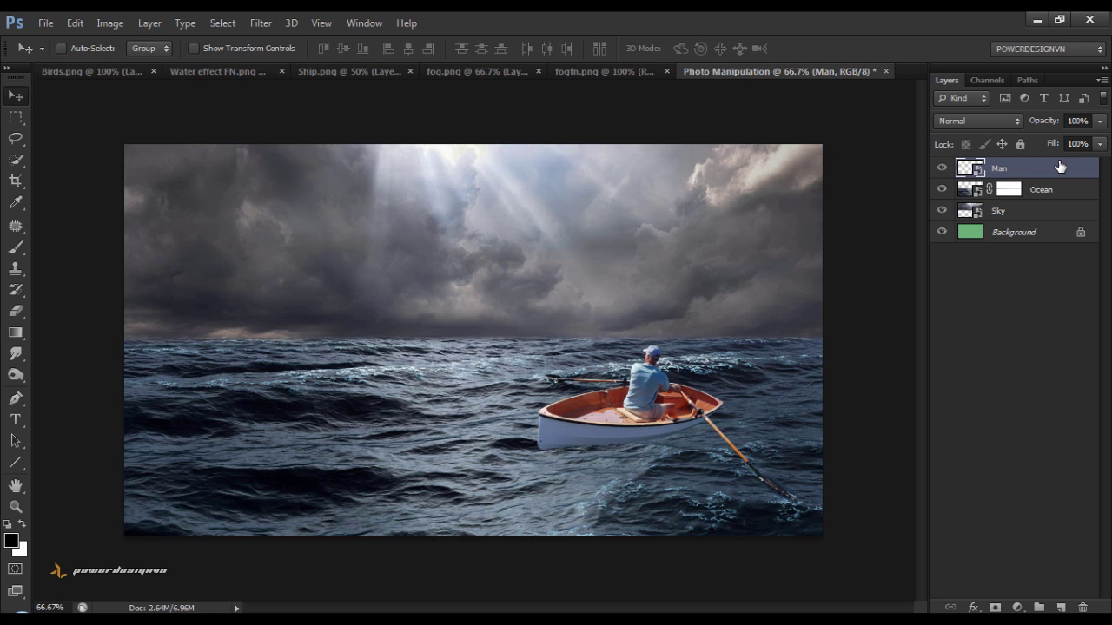
key(ctrl+v)
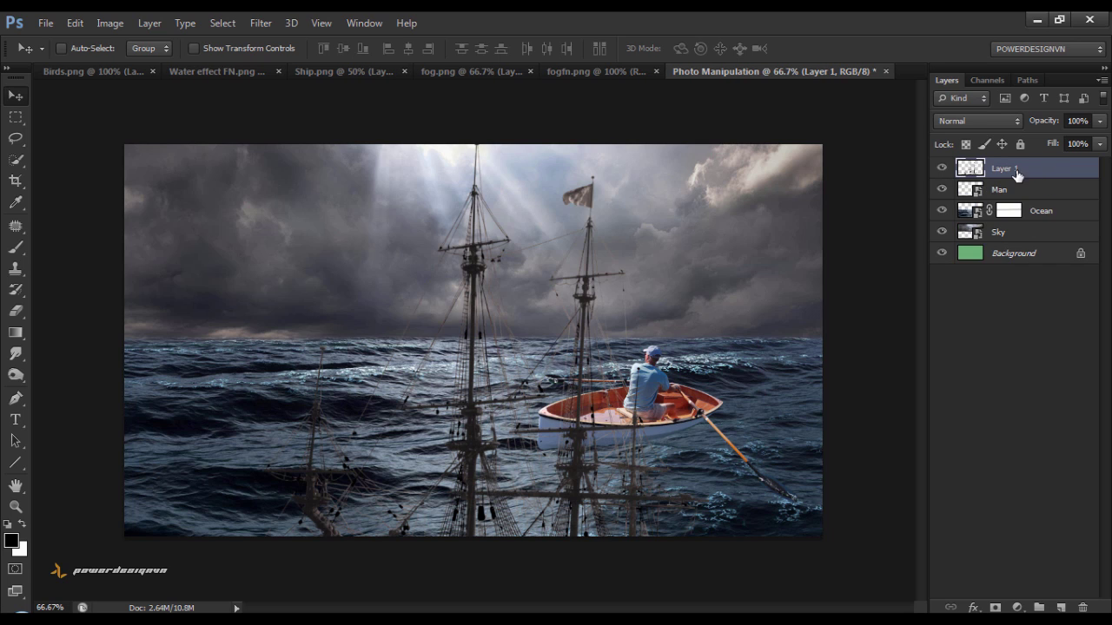
Name the pasted layer Ship and convert it to a smart object.
double_click(1005, 168)
text(Ship)
key(Return)
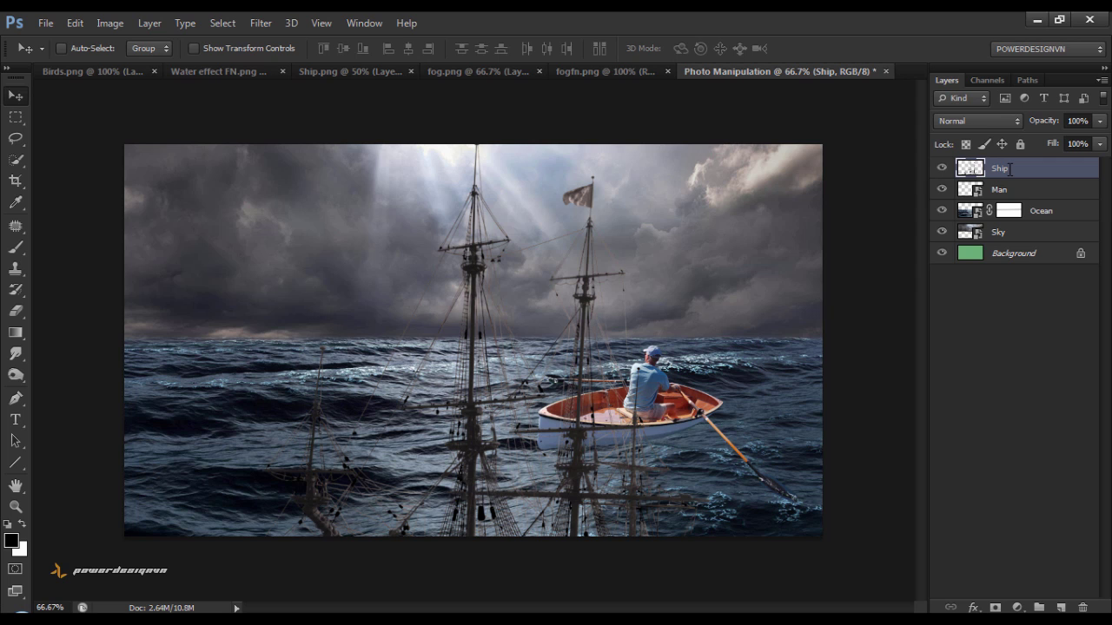
right_click(1009, 168)
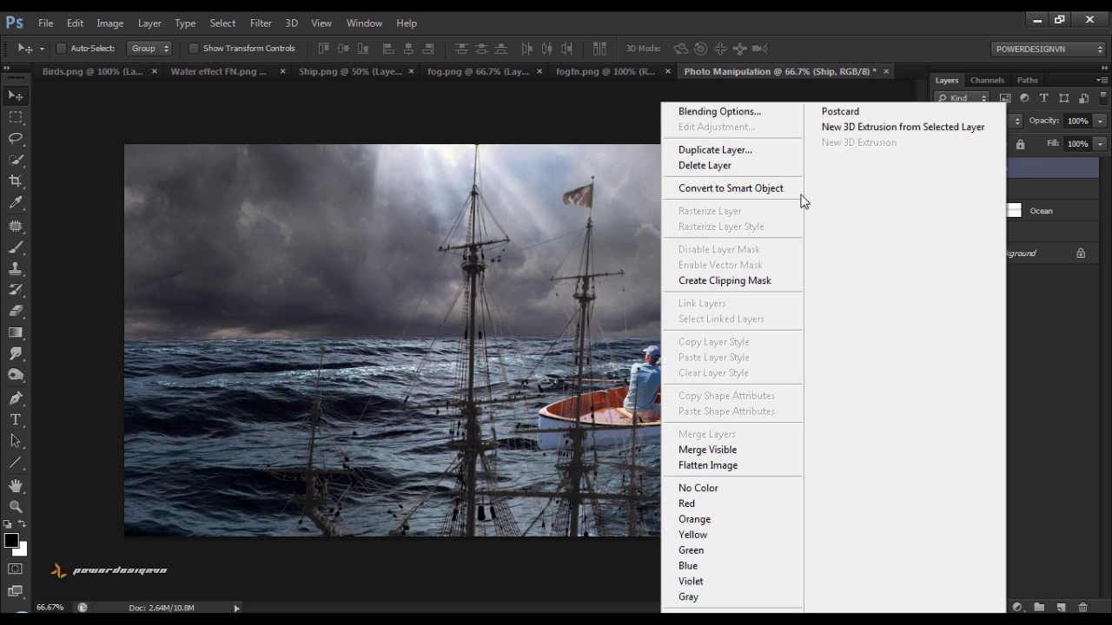
click(791, 189)
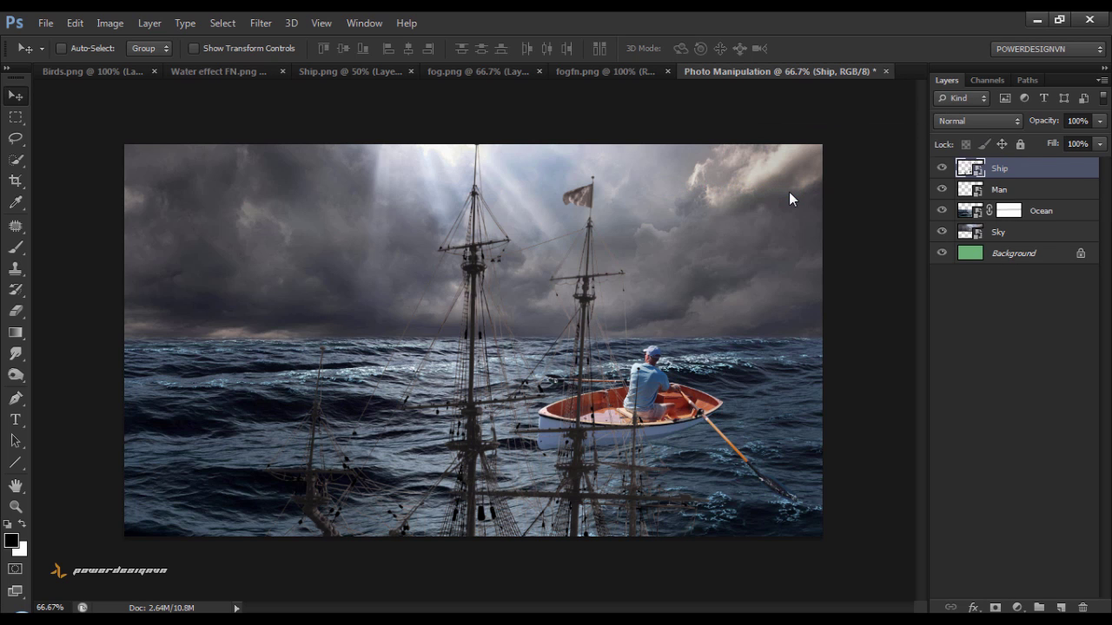
Scale the ship down to about 56.5% and place it on the horizon left of the rowboat.
mouse_move(630, 495)
mouse_down()
mouse_move(425, 284)
mouse_move(421, 320)
mouse_move(443, 350)
mouse_up()
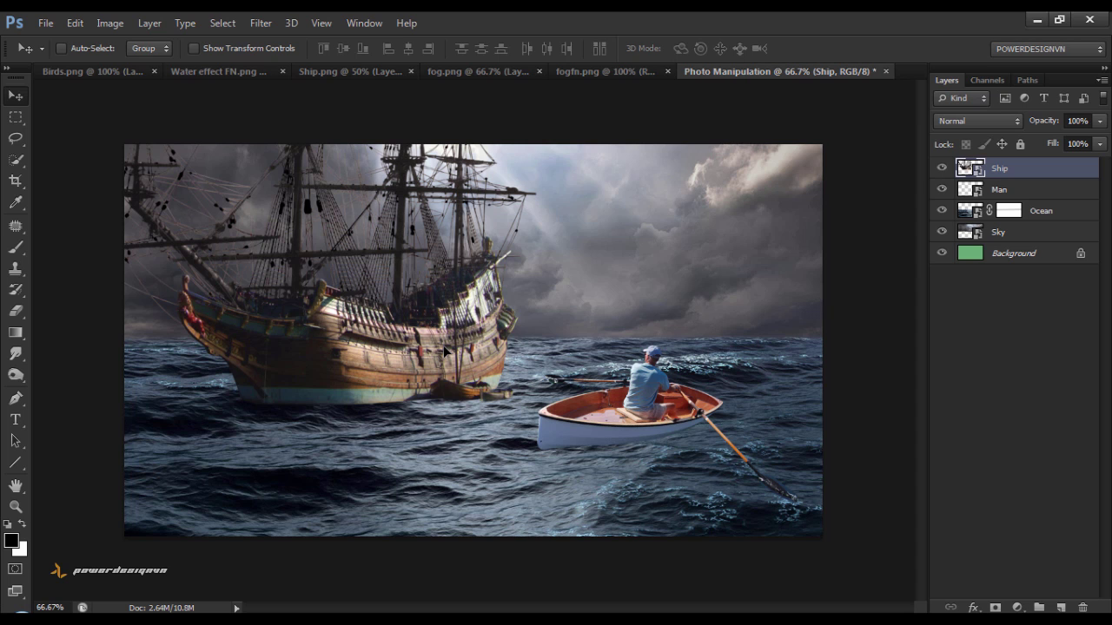
key(ctrl+t)
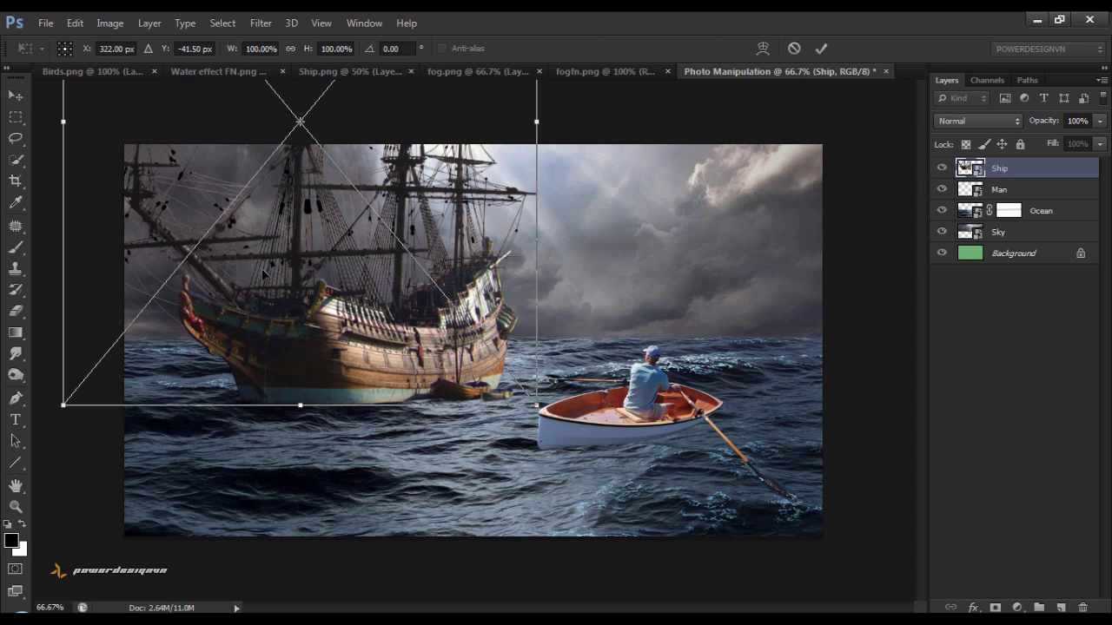
drag(300, 341, 351, 421)
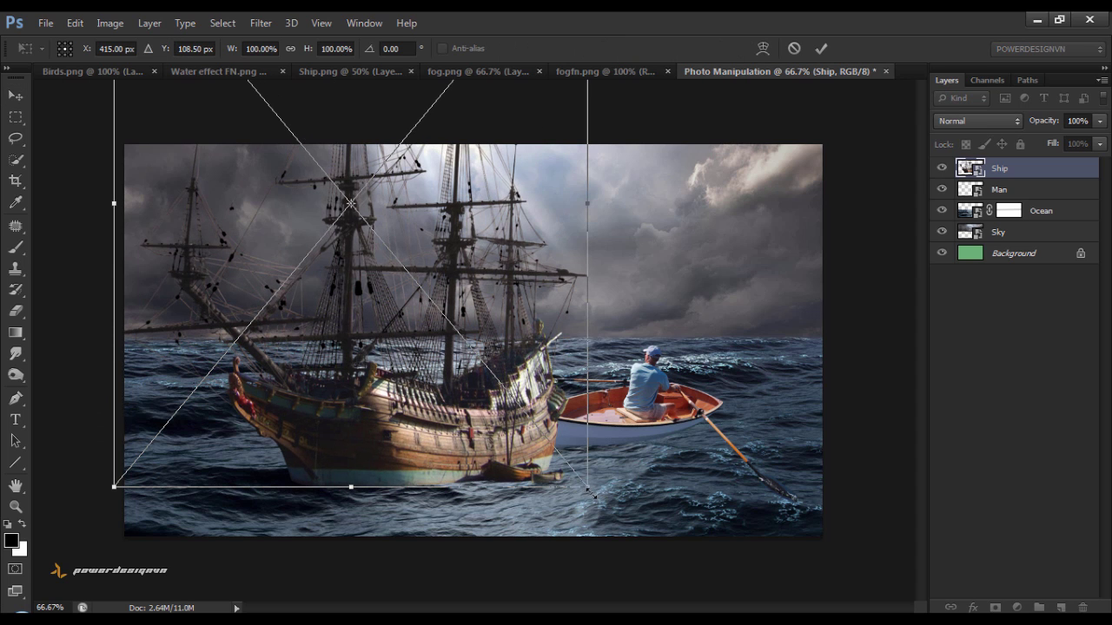
drag(589, 489, 533, 420)
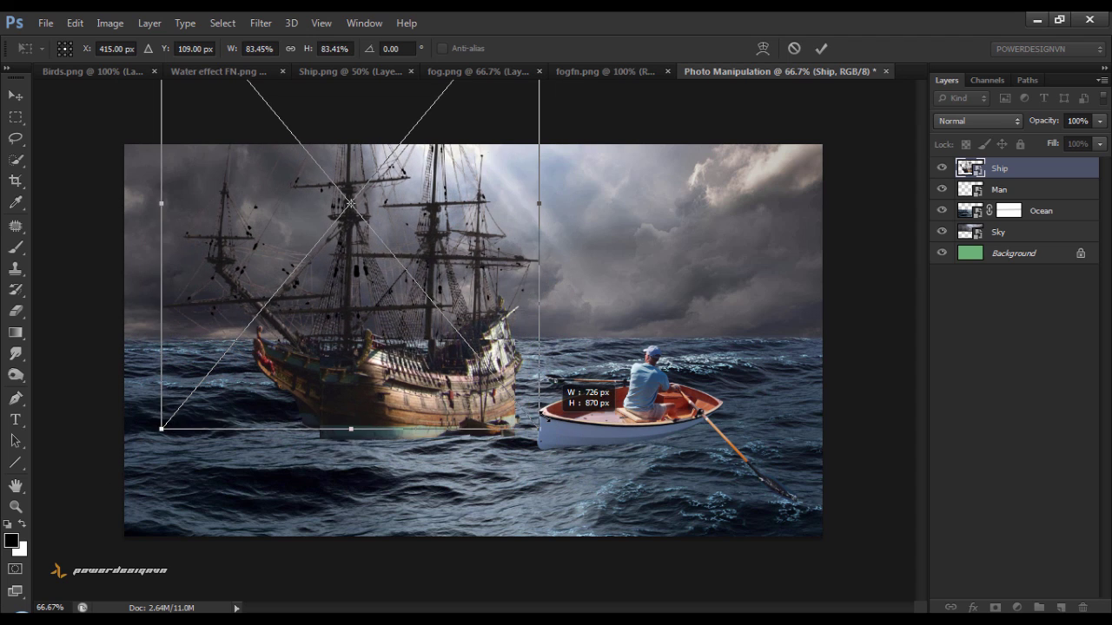
mouse_move(413, 389)
mouse_down()
mouse_move(324, 330)
mouse_move(381, 453)
mouse_up()
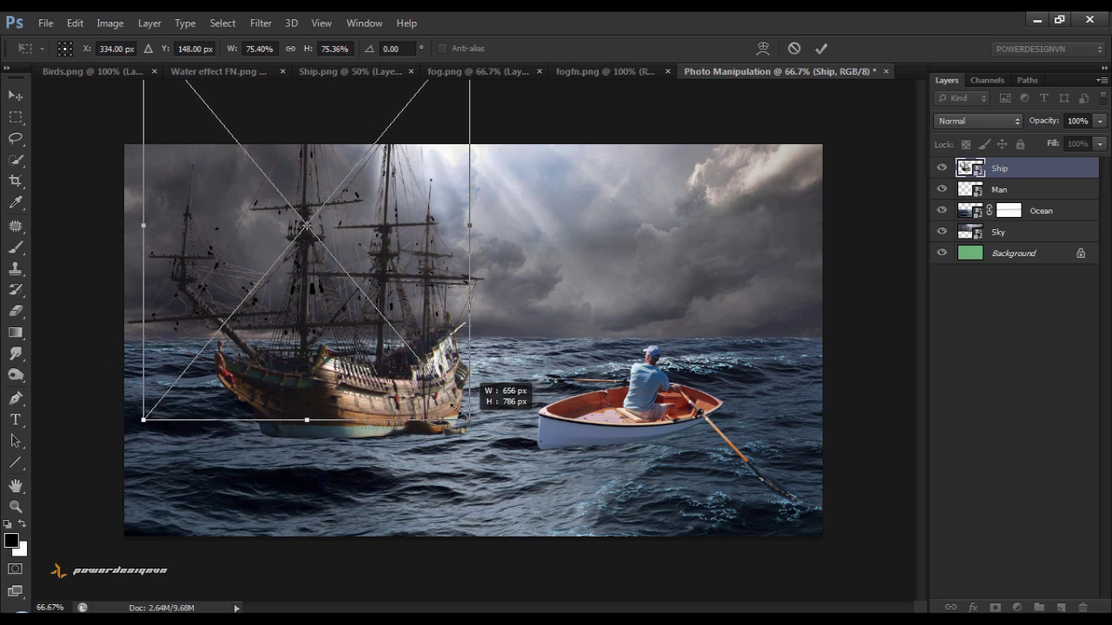
drag(484, 439, 455, 396)
mouse_move(371, 376)
mouse_down()
mouse_move(337, 347)
mouse_move(365, 344)
mouse_up()
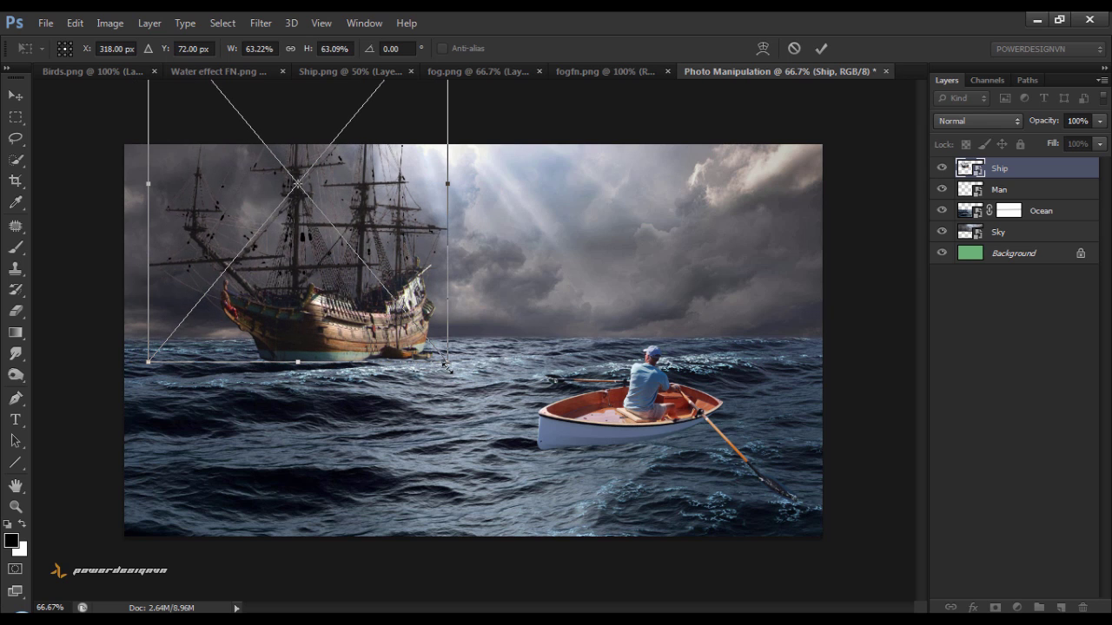
drag(448, 361, 426, 353)
drag(372, 321, 375, 328)
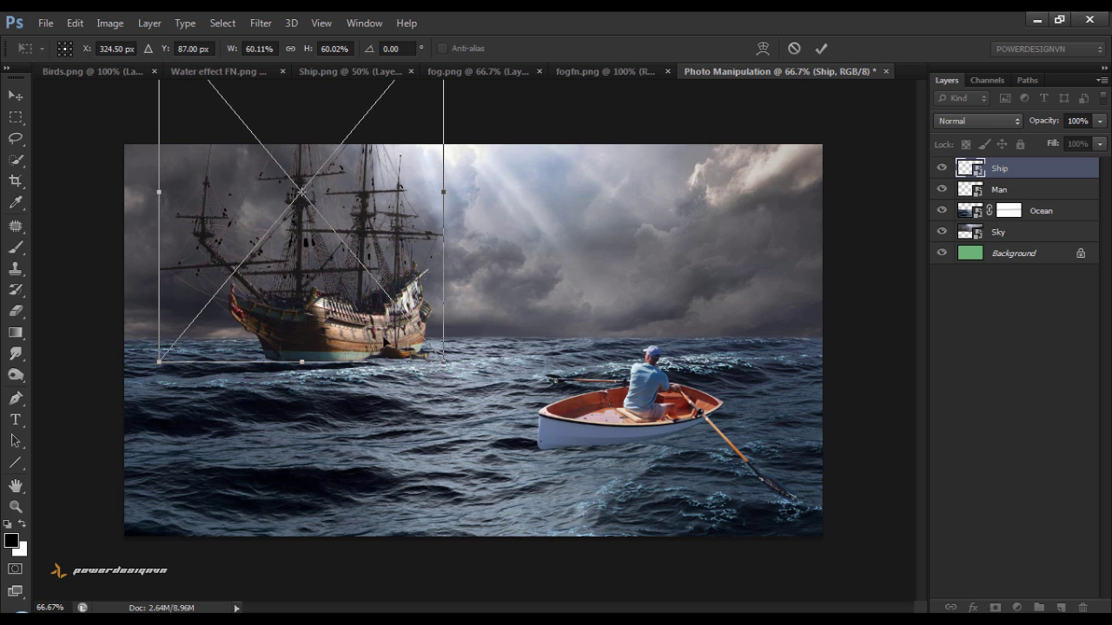
drag(163, 356, 166, 344)
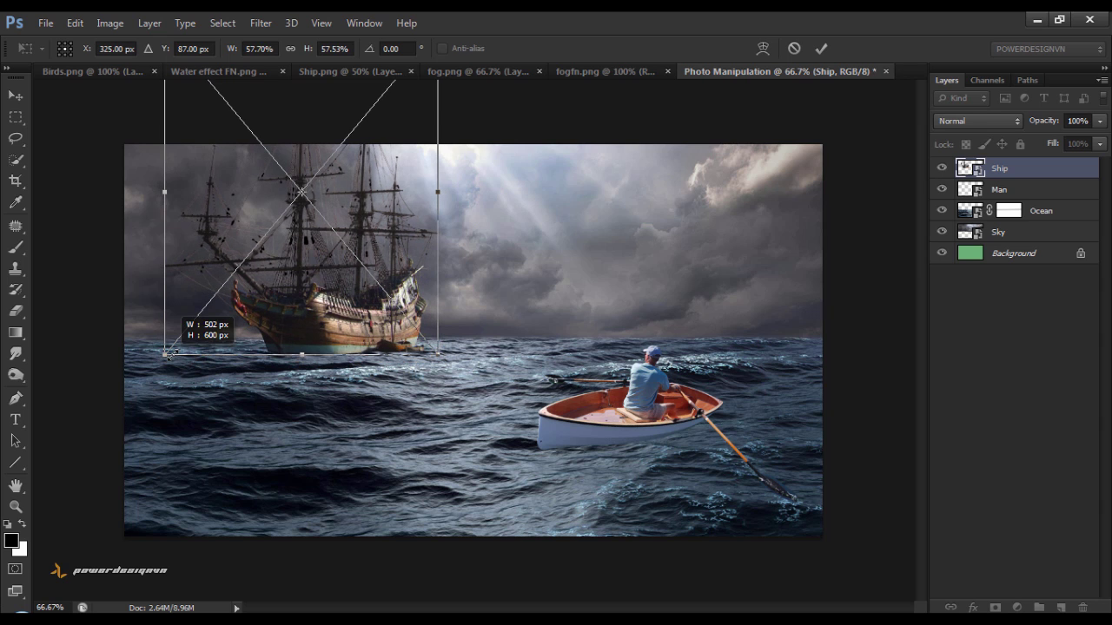
drag(291, 321, 296, 331)
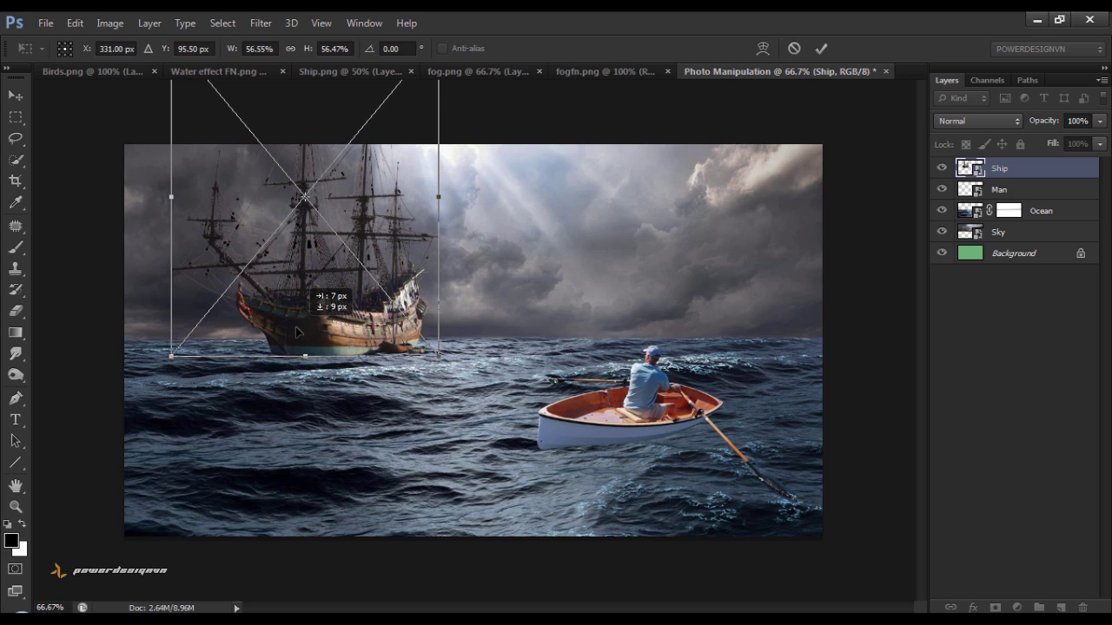
click(821, 49)
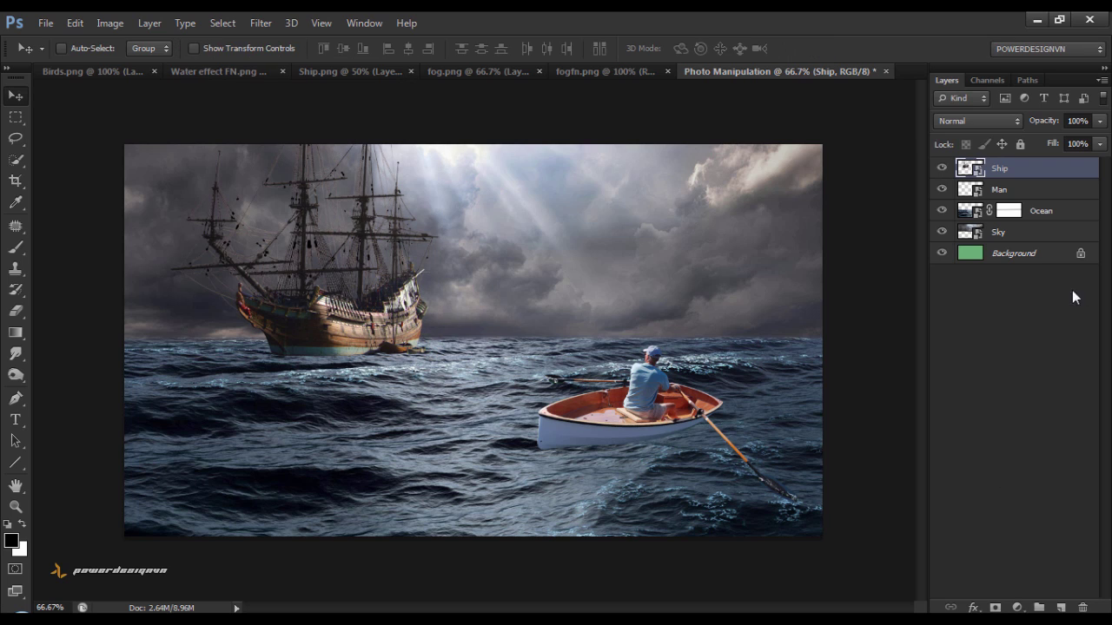
Add a Hue/Saturation adjustment clipped to the Man layer with lowered saturation.
click(1052, 232)
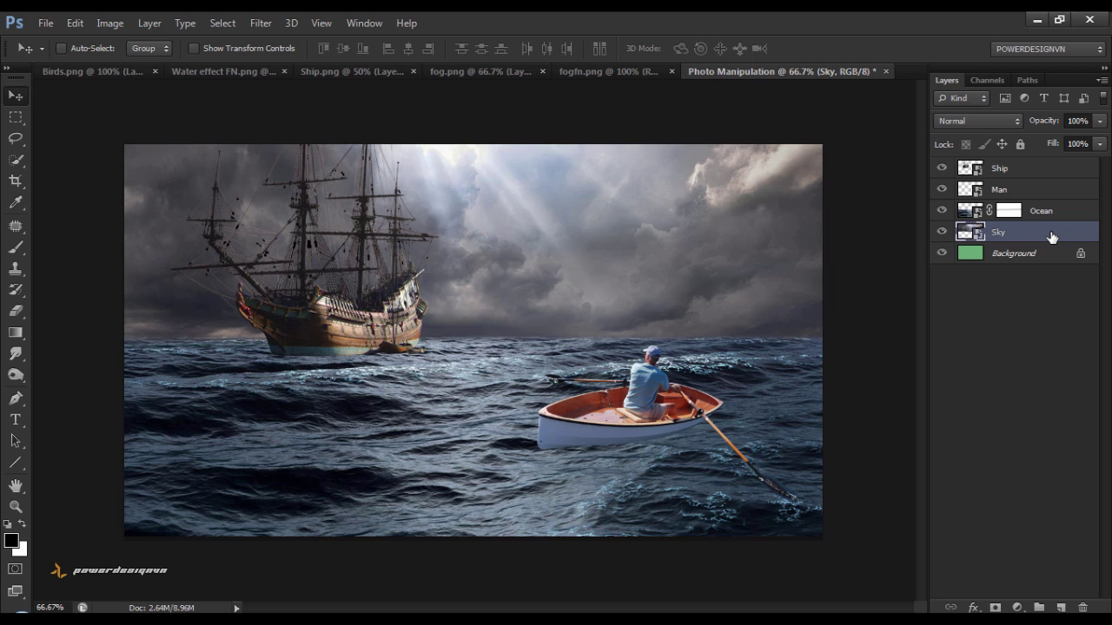
click(1040, 191)
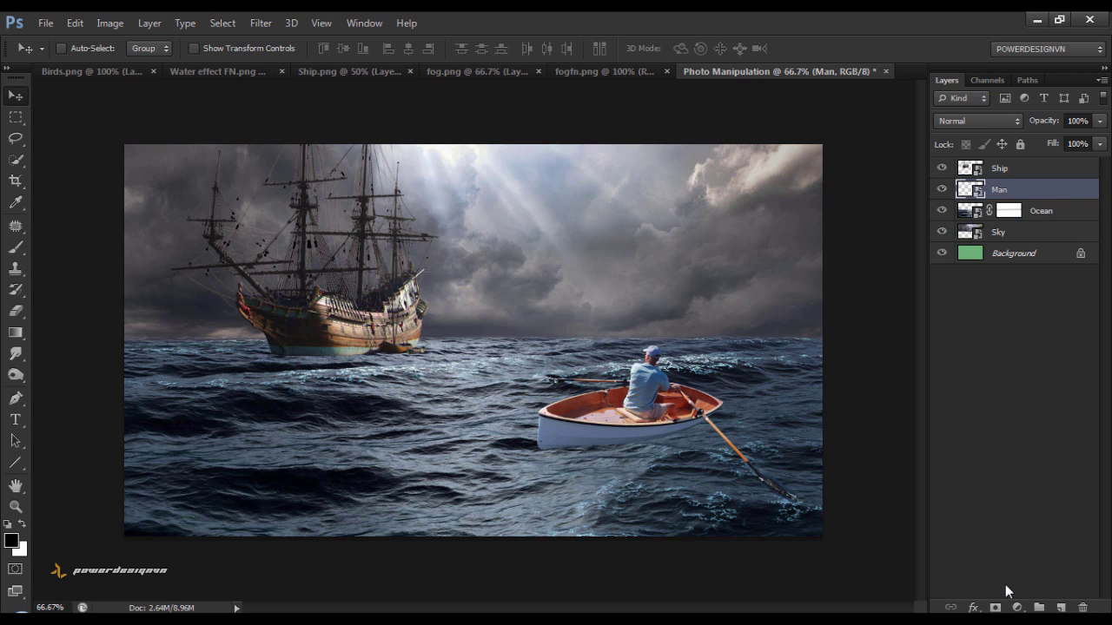
click(1017, 607)
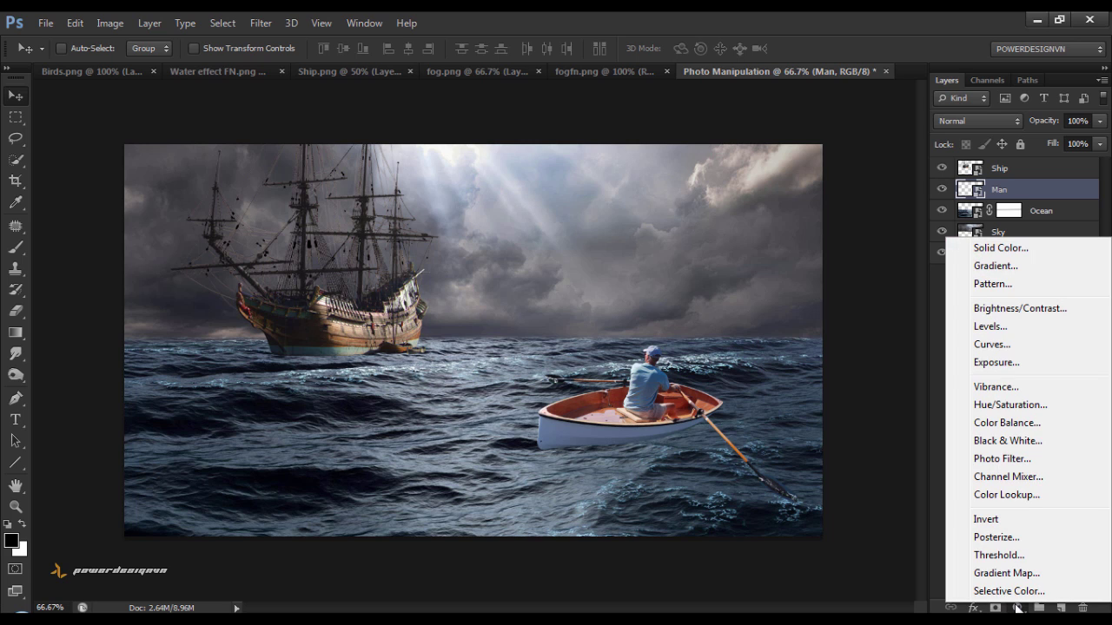
click(1010, 405)
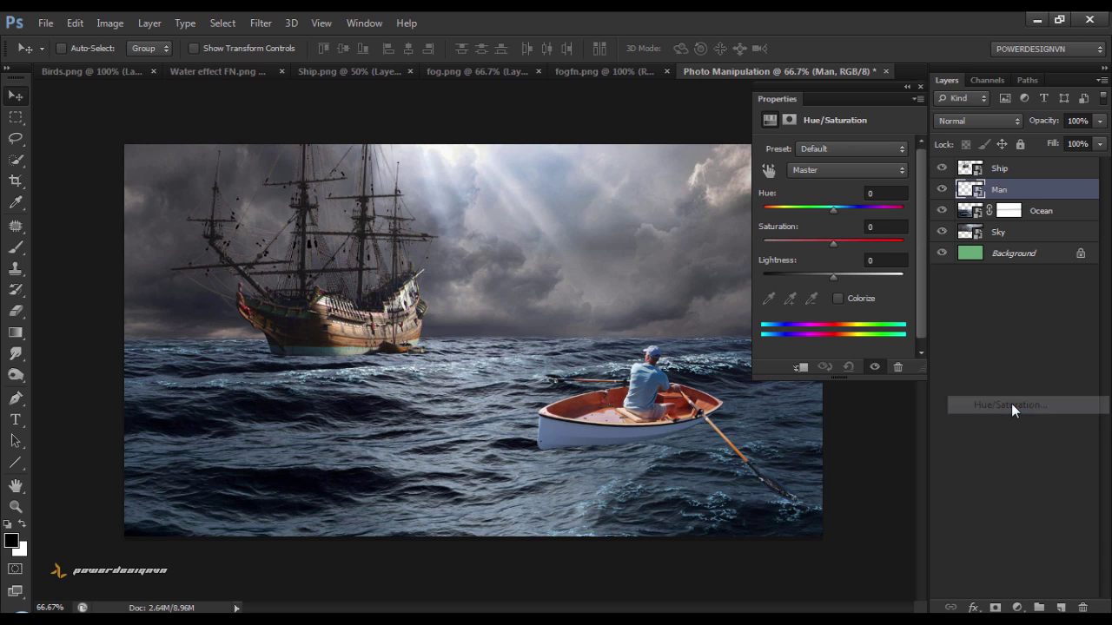
click(801, 368)
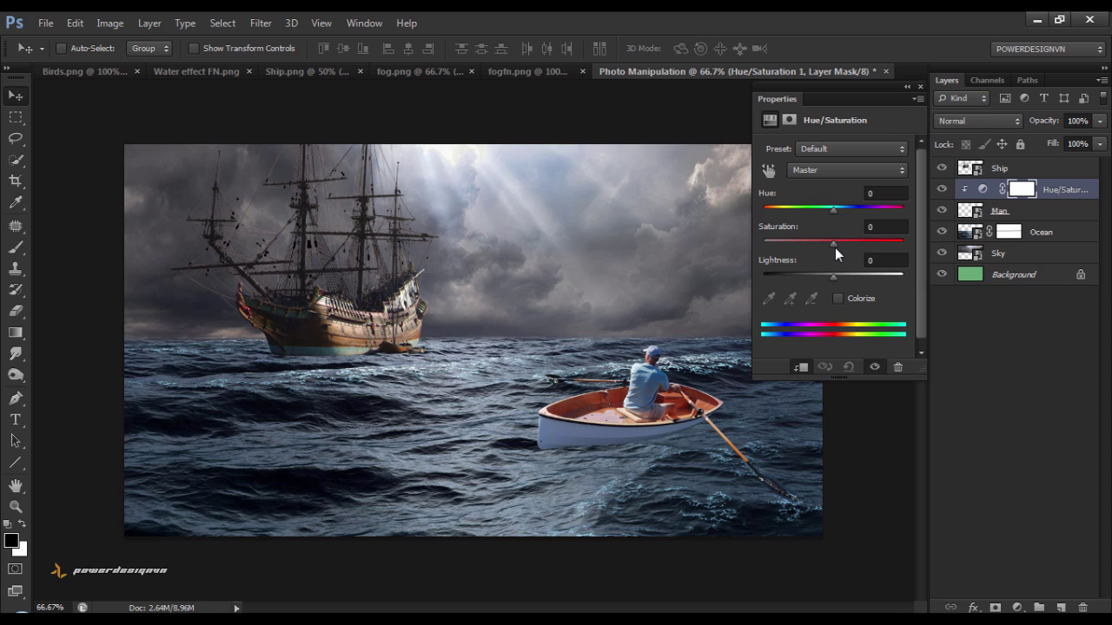
drag(831, 248, 806, 252)
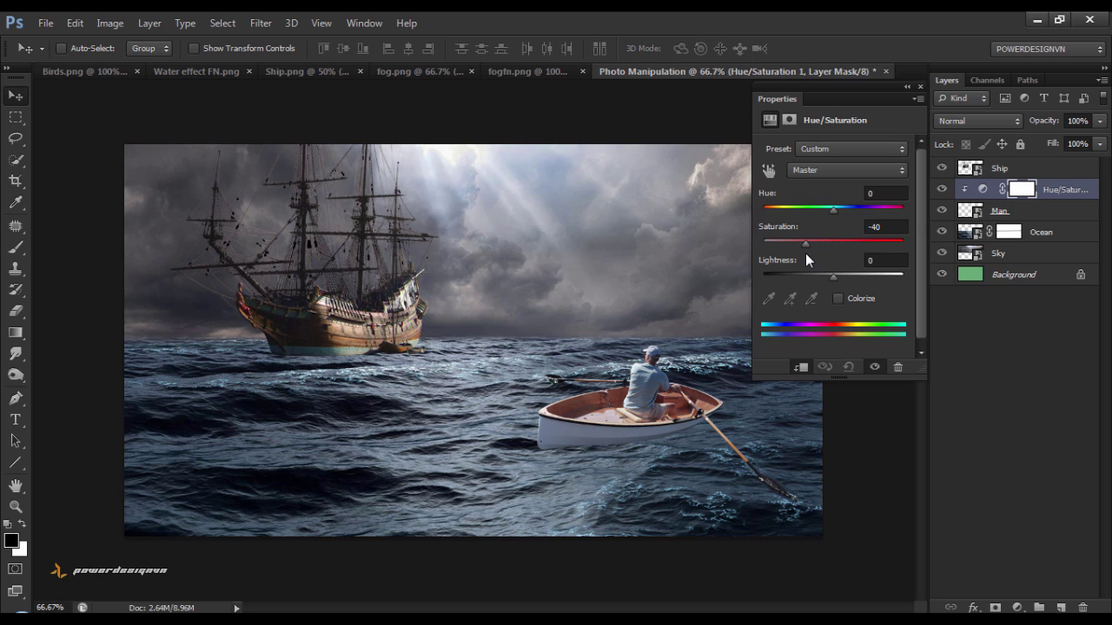
click(918, 87)
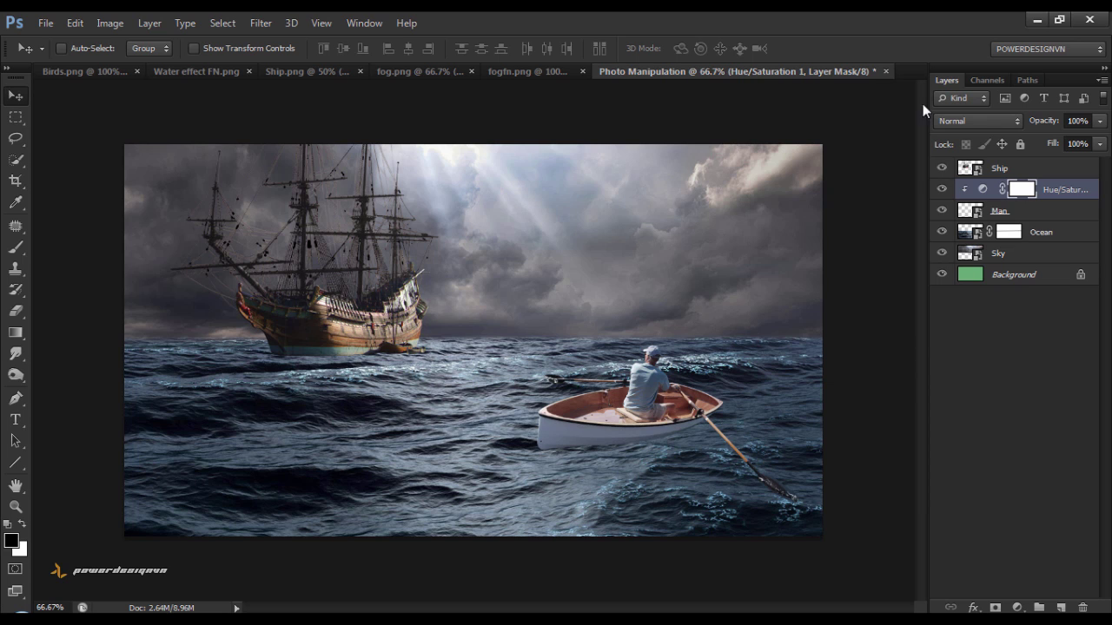
Add a Brightness/Contrast adjustment clipped to Man at brightness -68, contrast 20.
click(1017, 607)
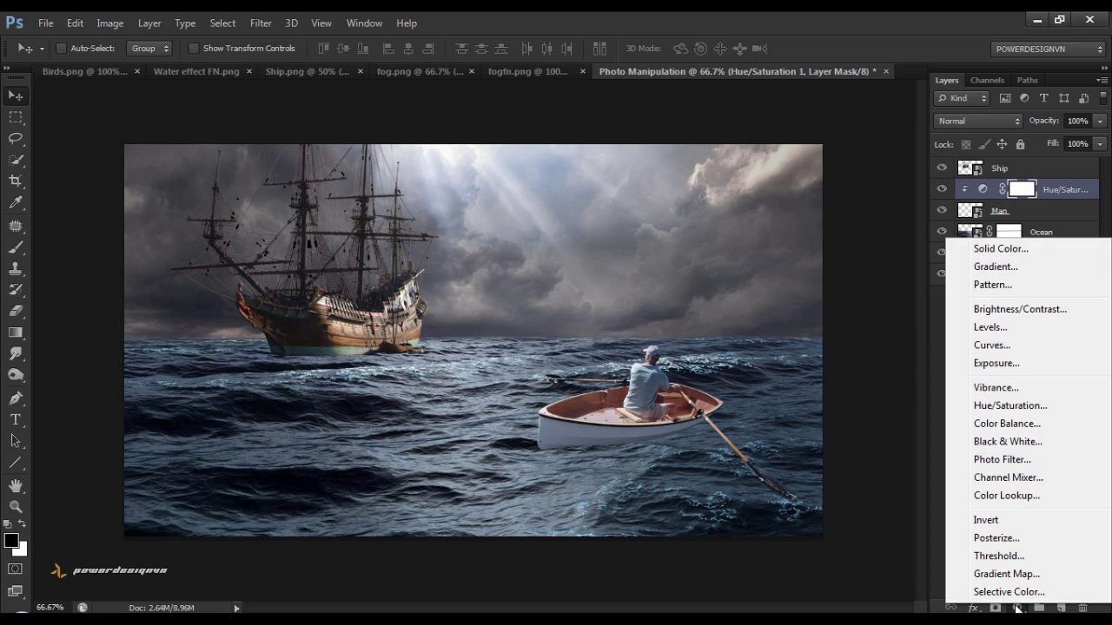
click(1001, 310)
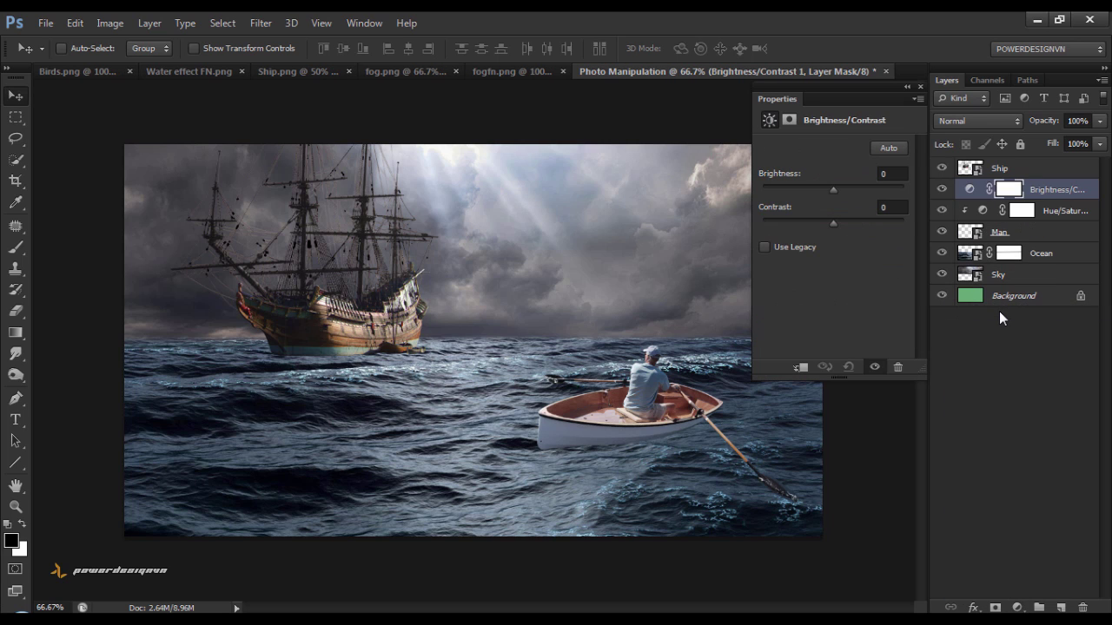
click(800, 367)
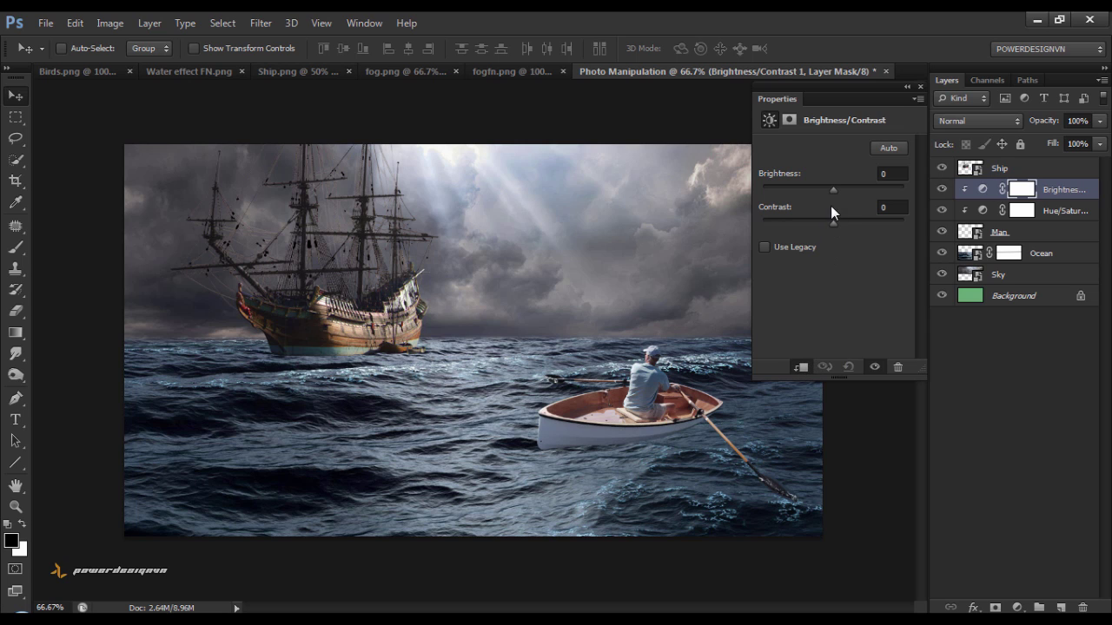
drag(833, 193, 798, 199)
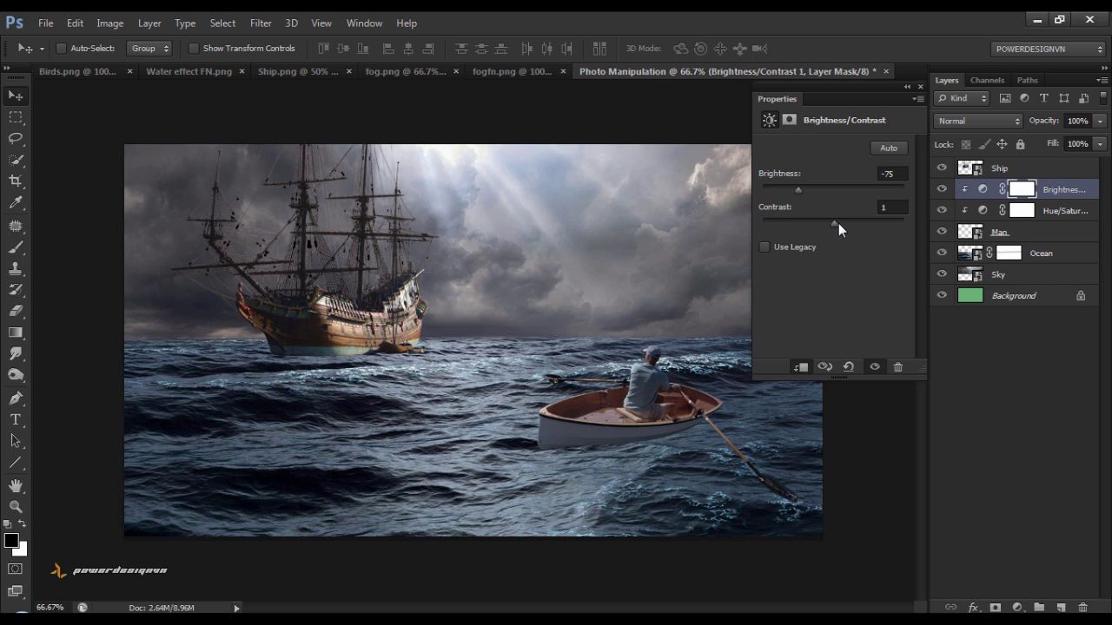
drag(838, 228, 846, 228)
click(919, 87)
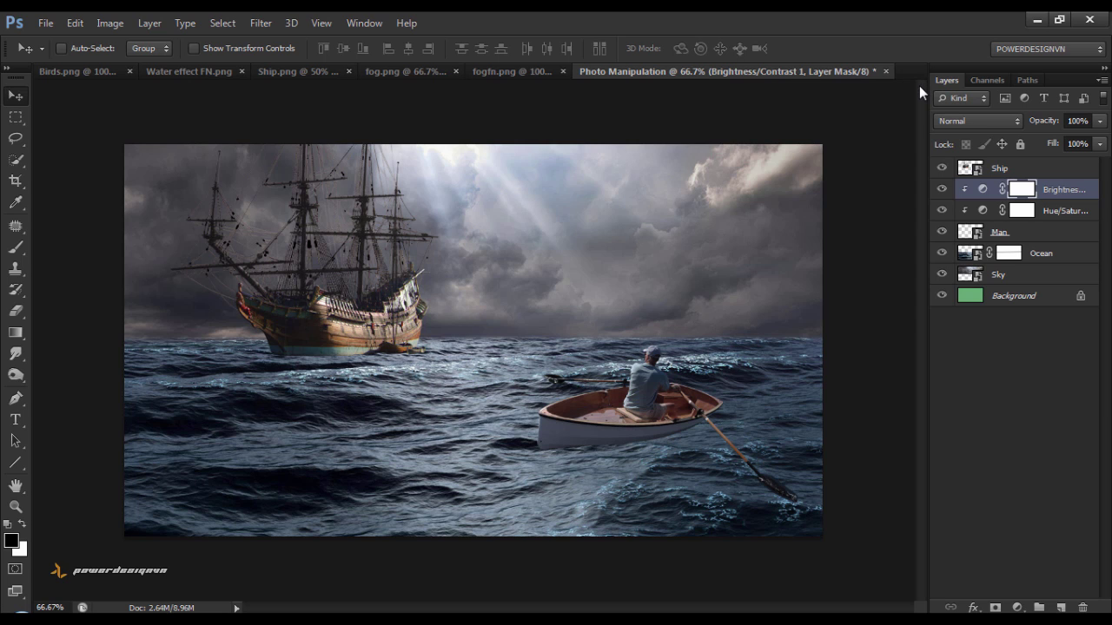
Desaturate the ship with a Hue/Saturation adjustment clipped to the Ship layer.
click(1054, 176)
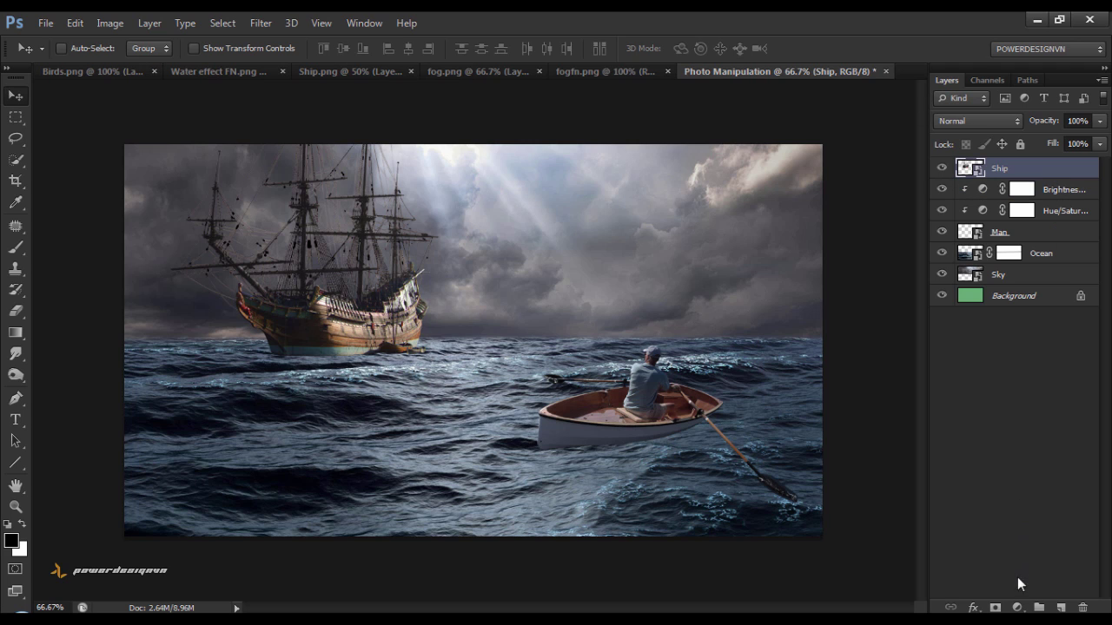
click(1017, 607)
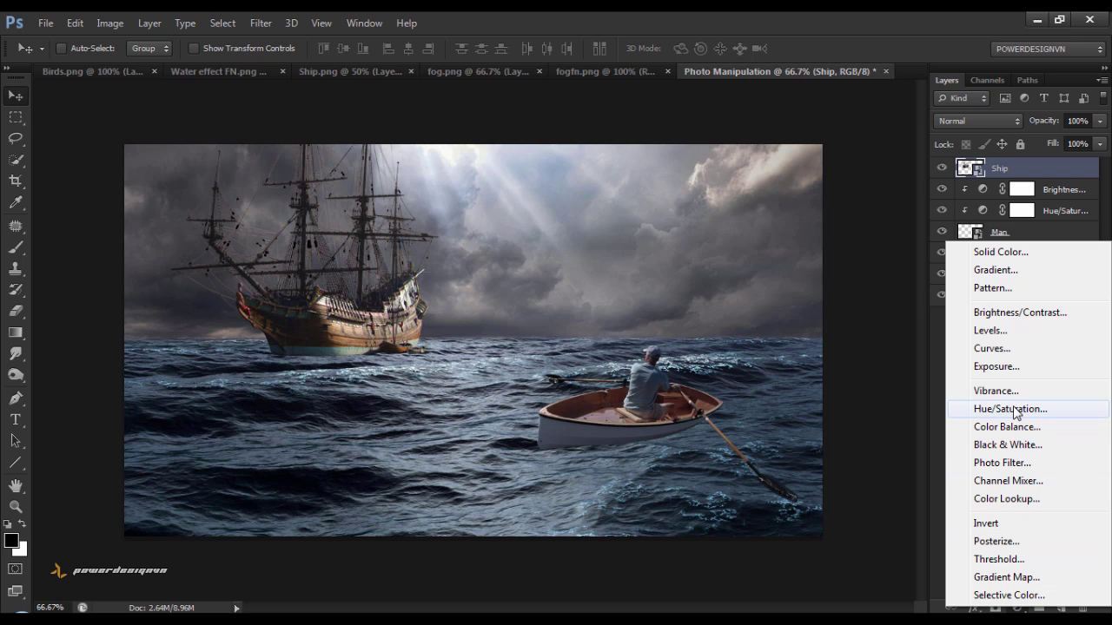
click(1012, 407)
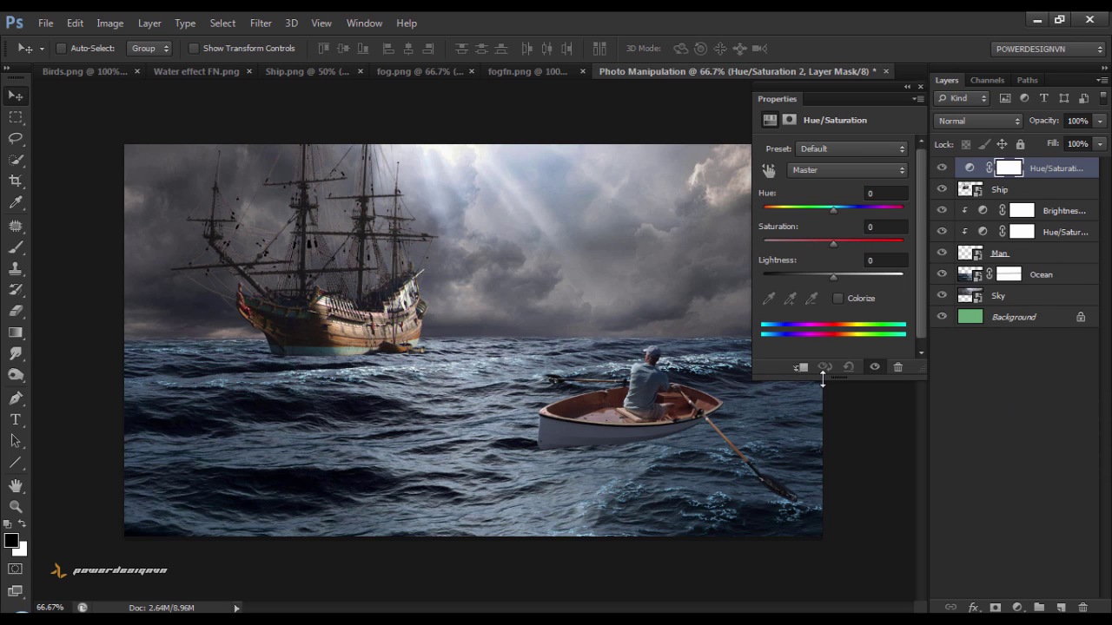
click(803, 369)
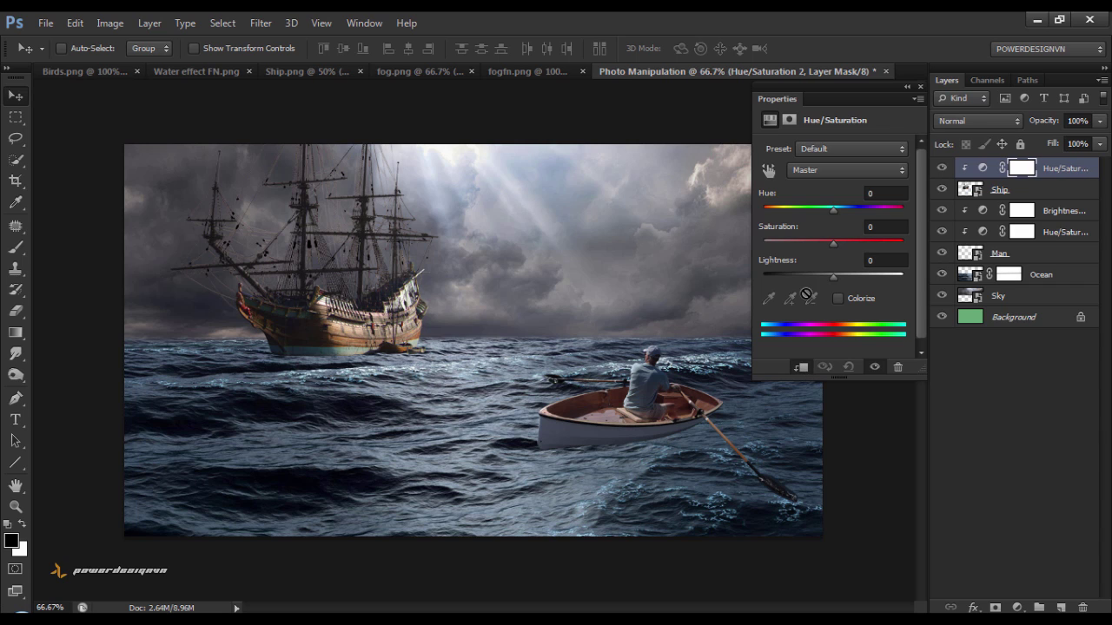
drag(832, 243, 799, 244)
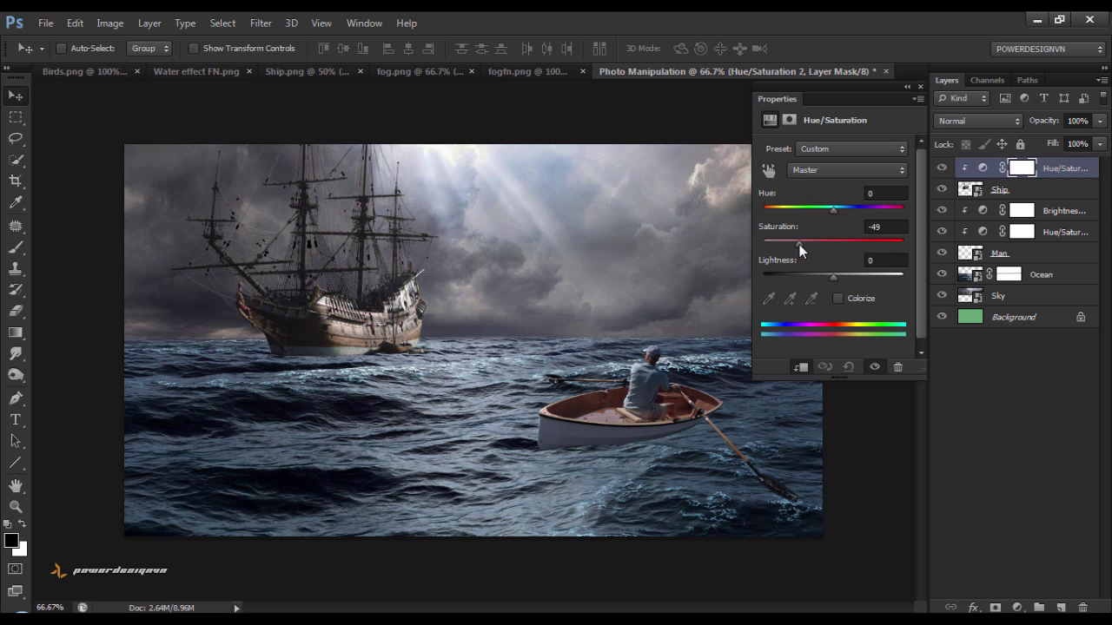
click(920, 87)
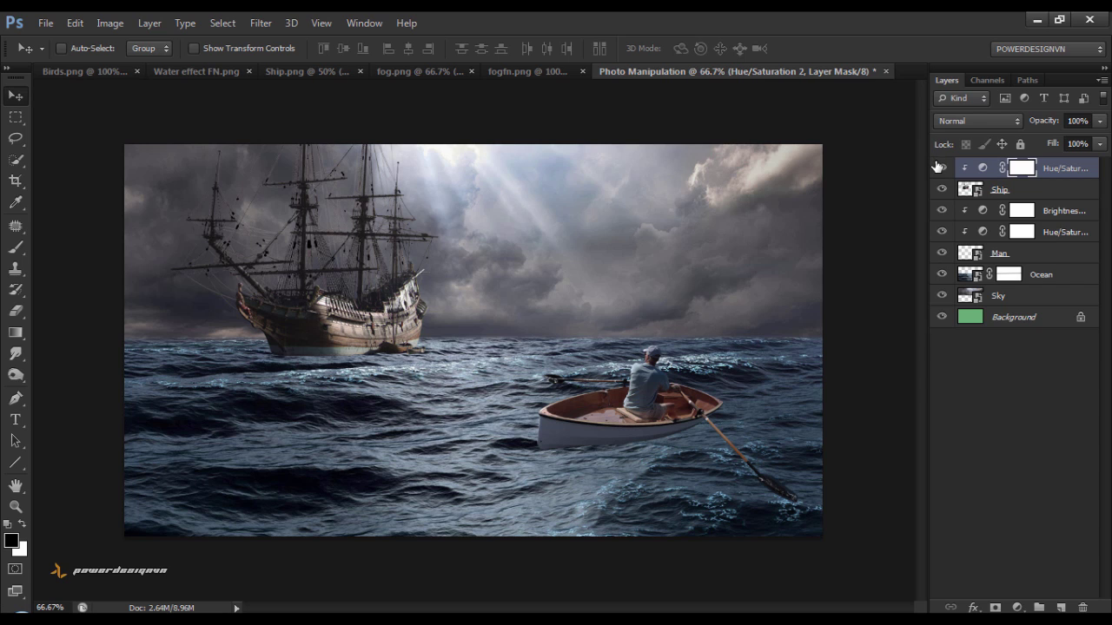
click(941, 168)
click(942, 168)
Darken the ship and add slight contrast with a clipped Brightness/Contrast adjustment.
click(1018, 606)
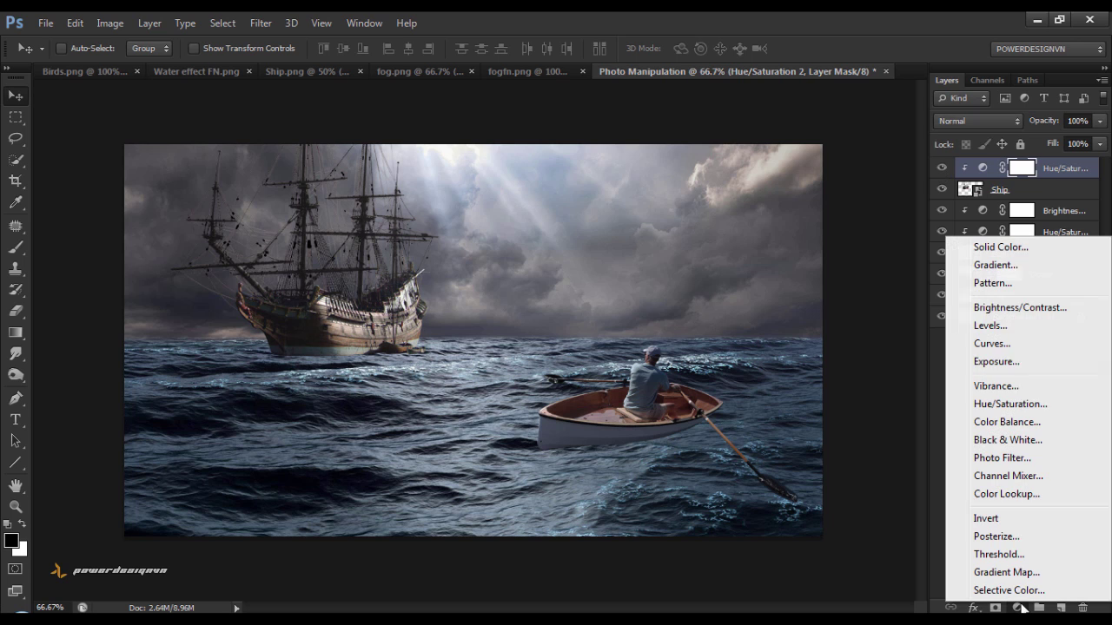
click(1005, 307)
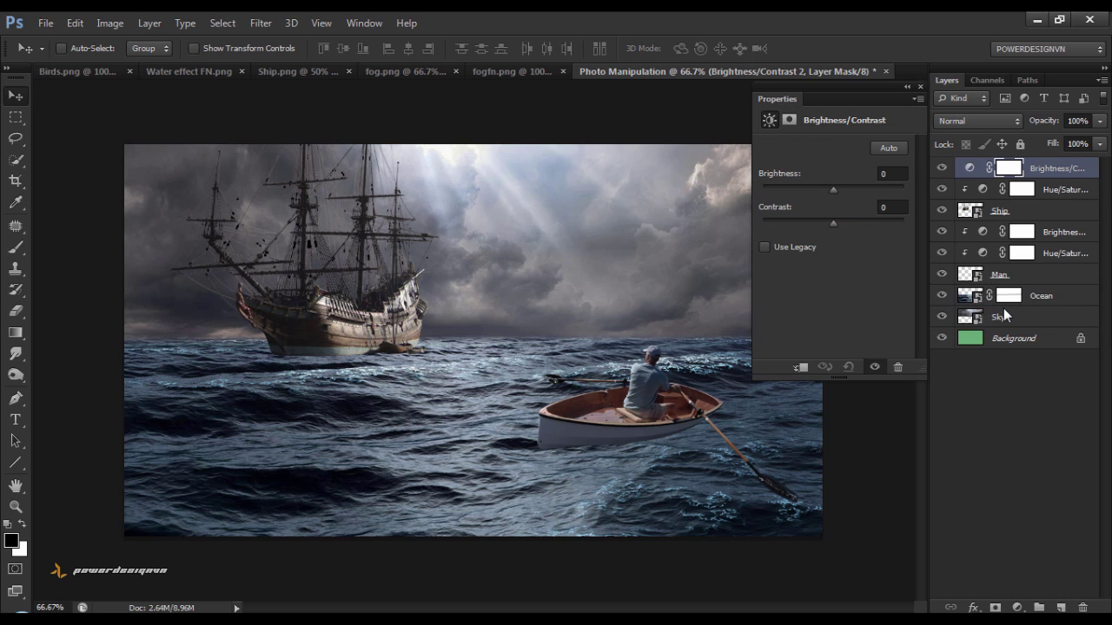
click(799, 368)
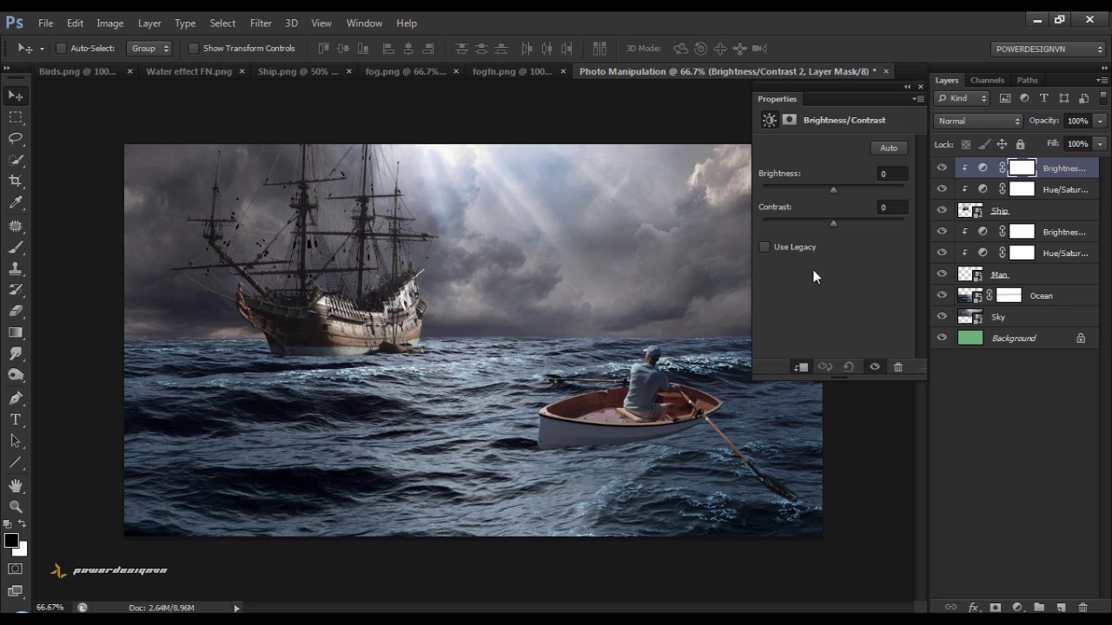
drag(835, 192, 803, 196)
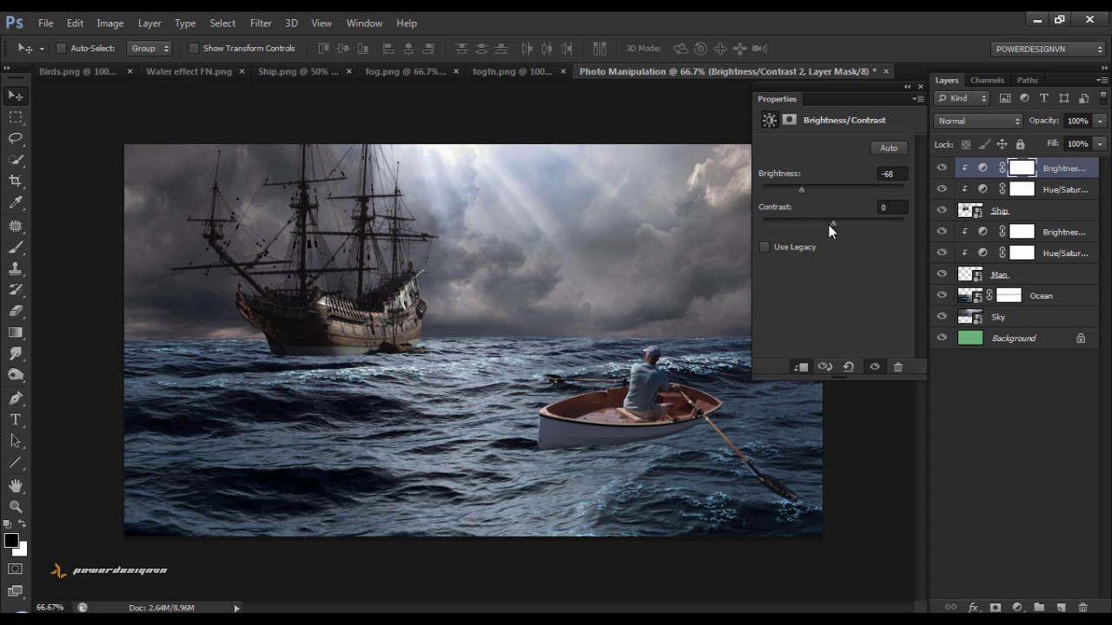
drag(828, 224, 842, 224)
click(919, 87)
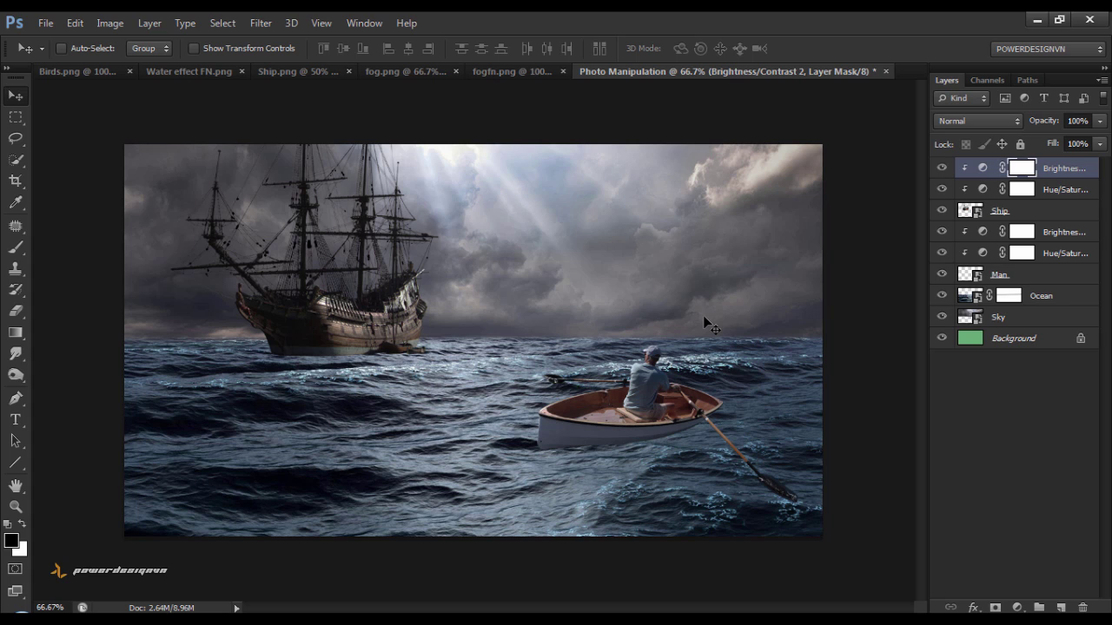
Create an empty new layer above the Ocean layer.
click(1038, 278)
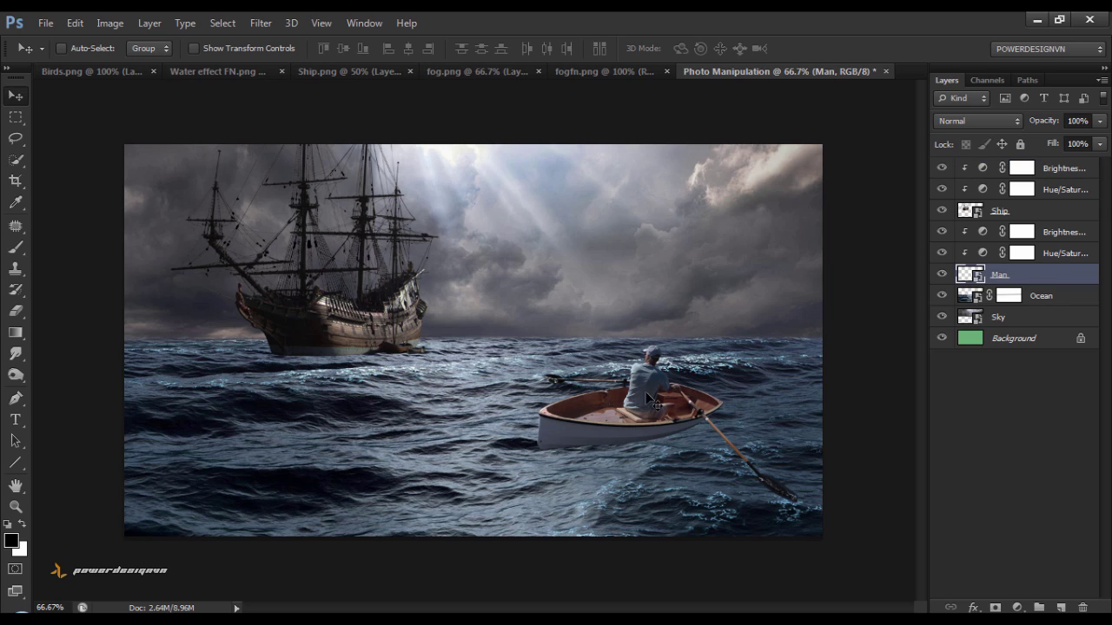
click(1041, 300)
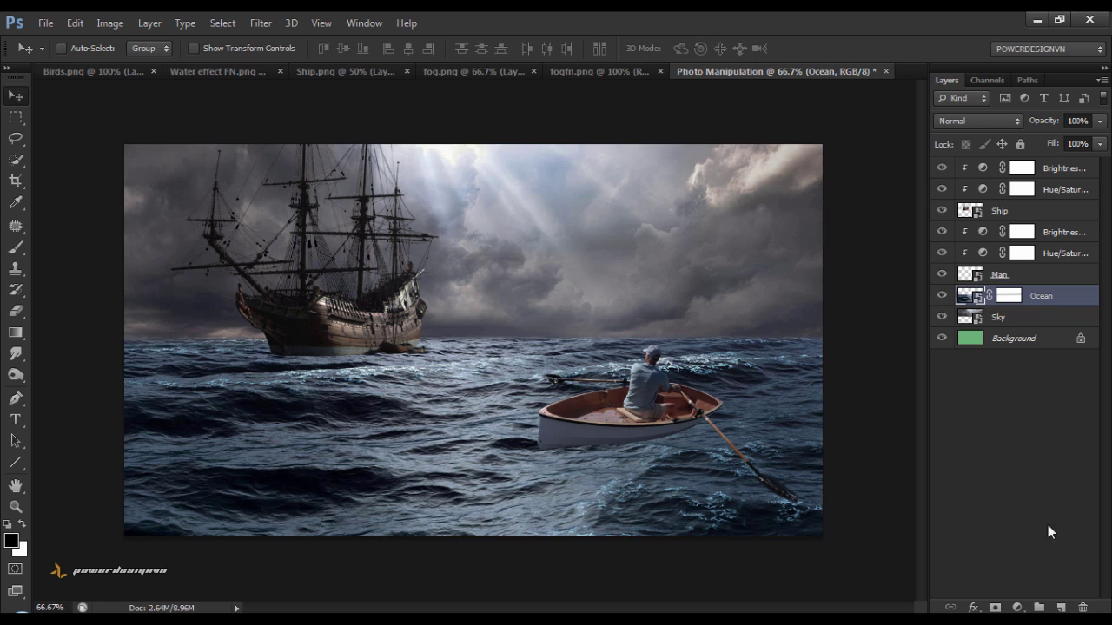
click(1061, 607)
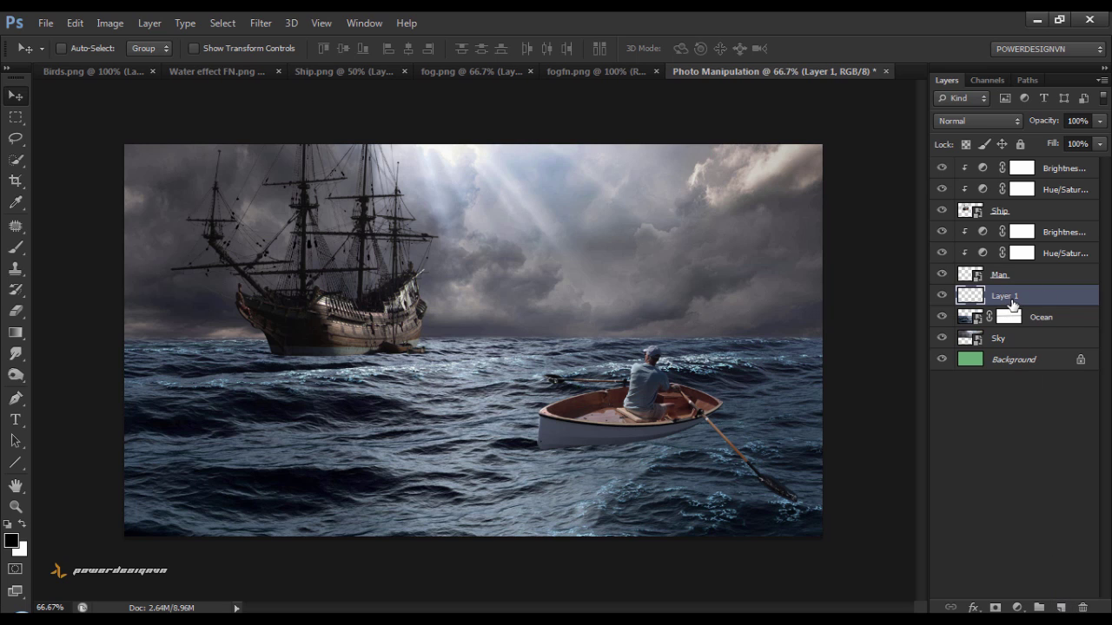
Rename the new empty layer to Shadow Man.
double_click(1010, 297)
text(S)
text(hadow)
text( Man)
key(Return)
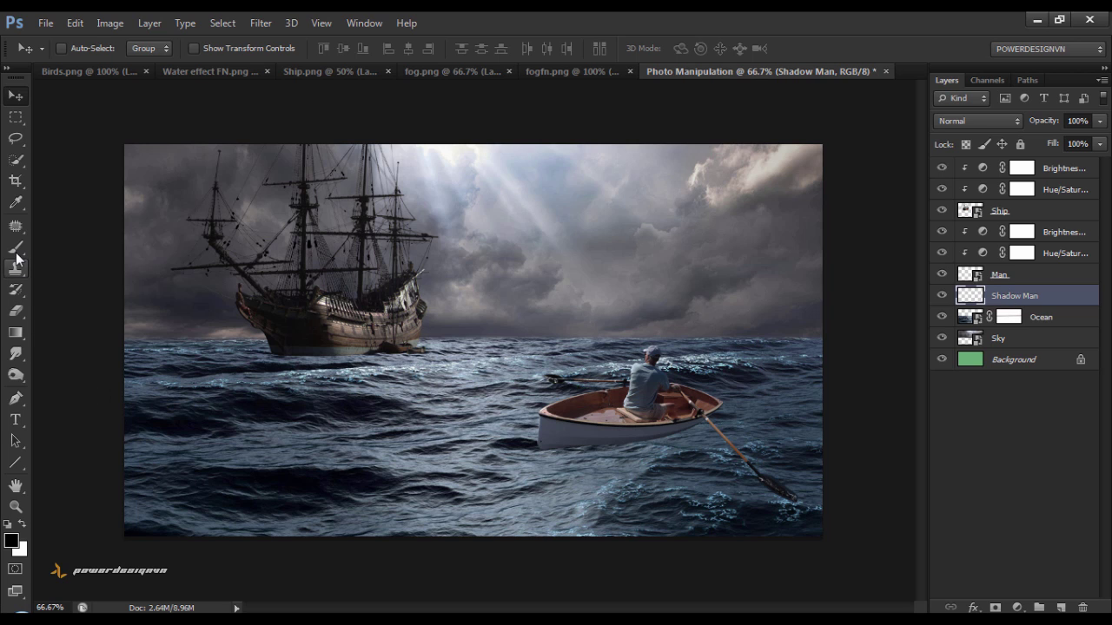
Set a black brush to 24% flow, 21% opacity and size 80, testing one dab.
drag(16, 253, 67, 248)
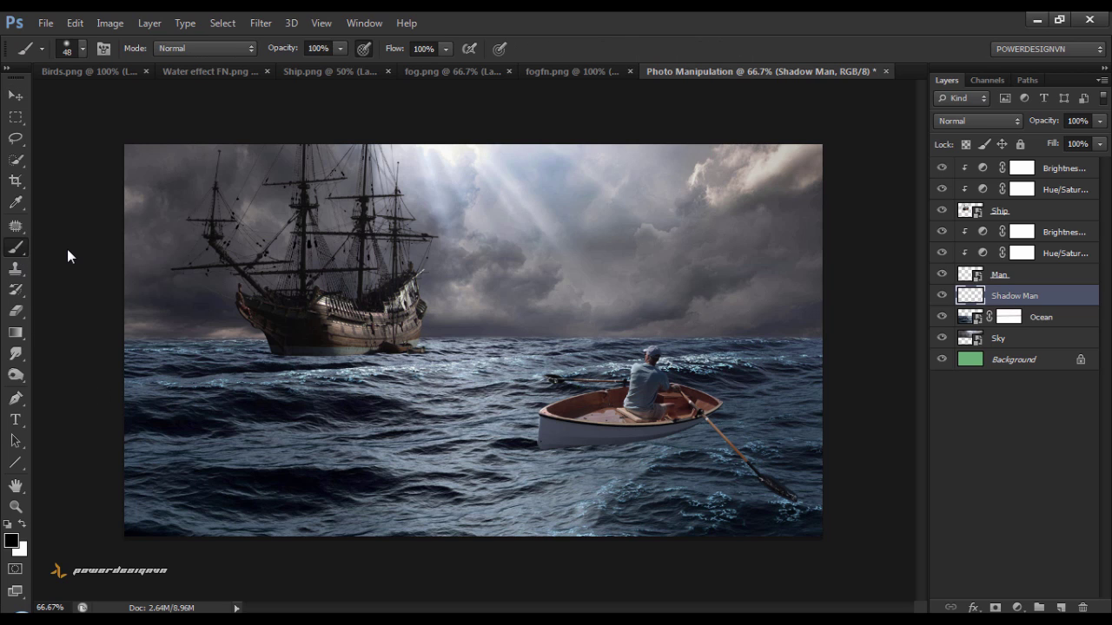
click(11, 540)
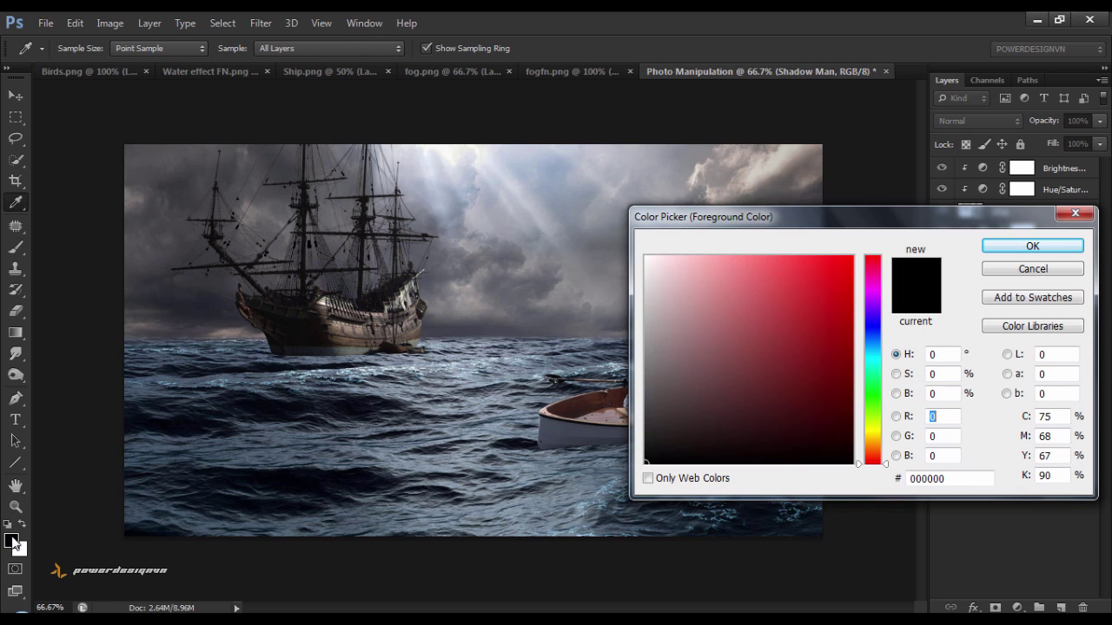
click(921, 478)
click(1008, 248)
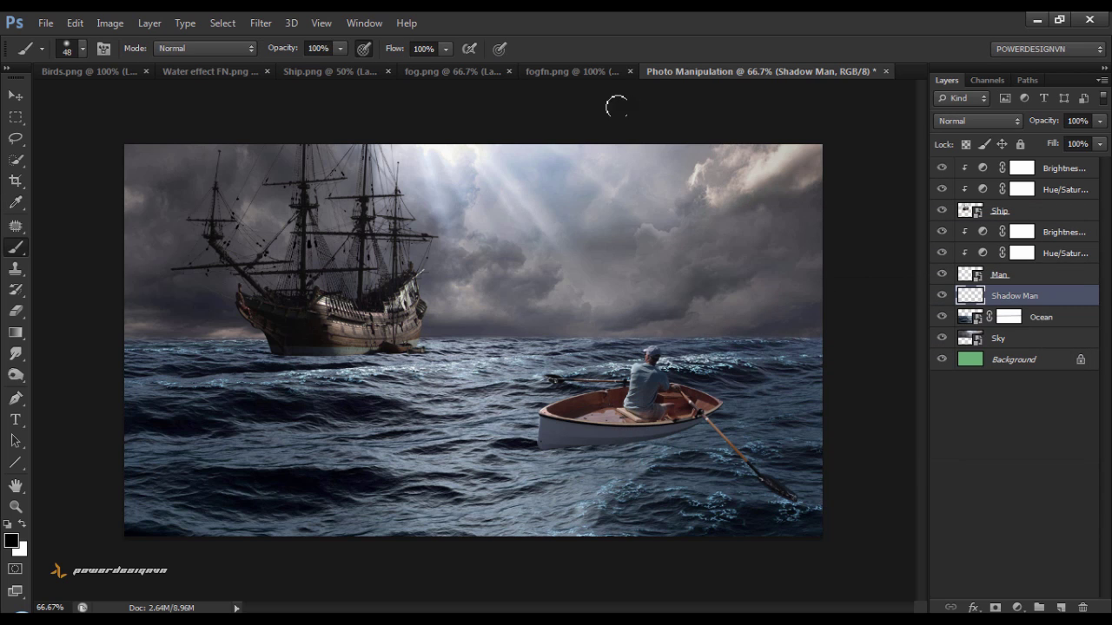
click(445, 49)
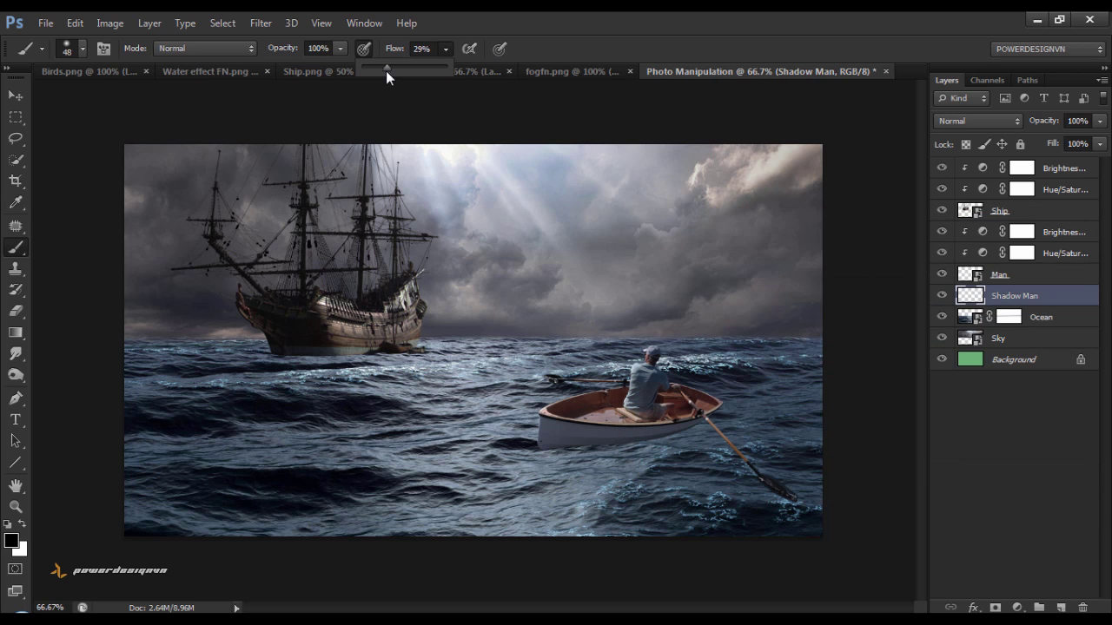
click(342, 52)
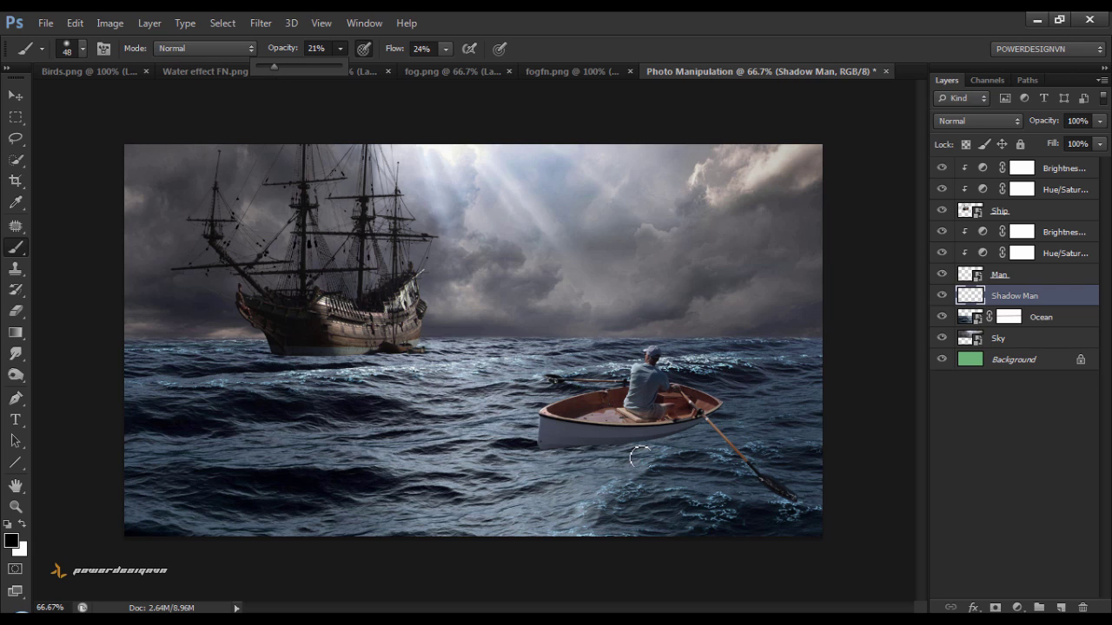
key(bracketright)
key(bracketright)
key(bracketright)
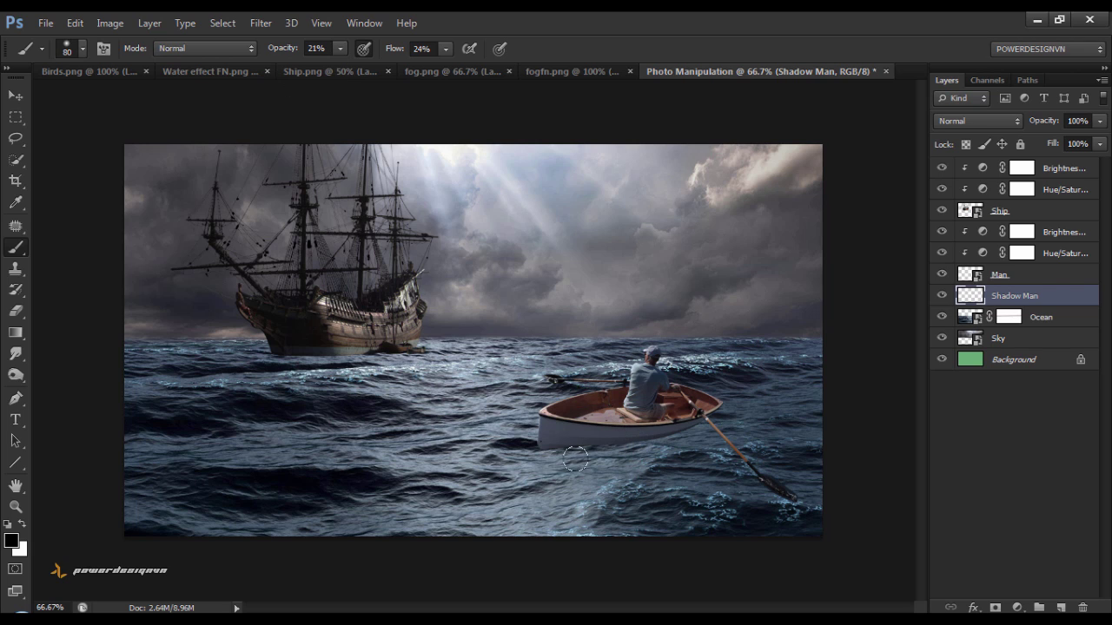
click(714, 453)
click(1013, 342)
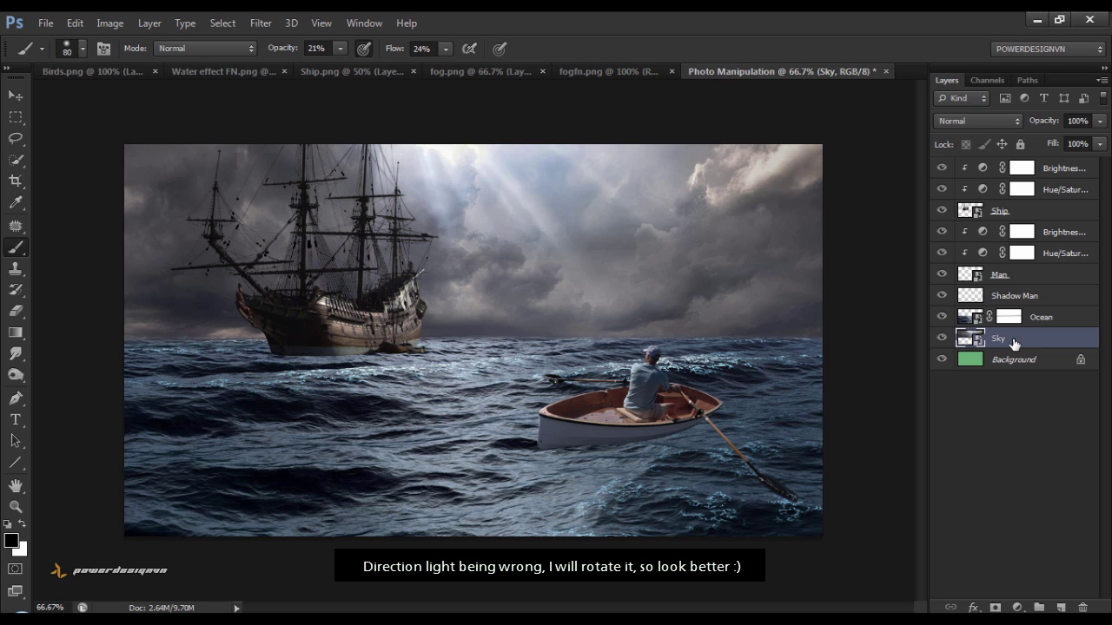
Mirror the Sky layer horizontally and nudge its vertical position slightly before committing.
key(ctrl+t)
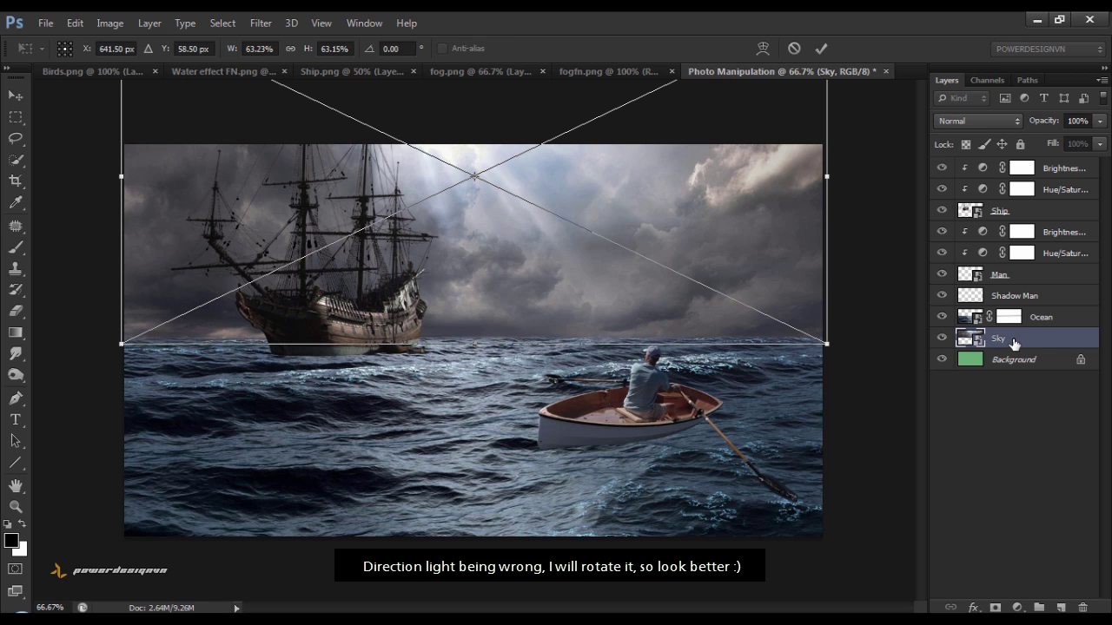
right_click(689, 299)
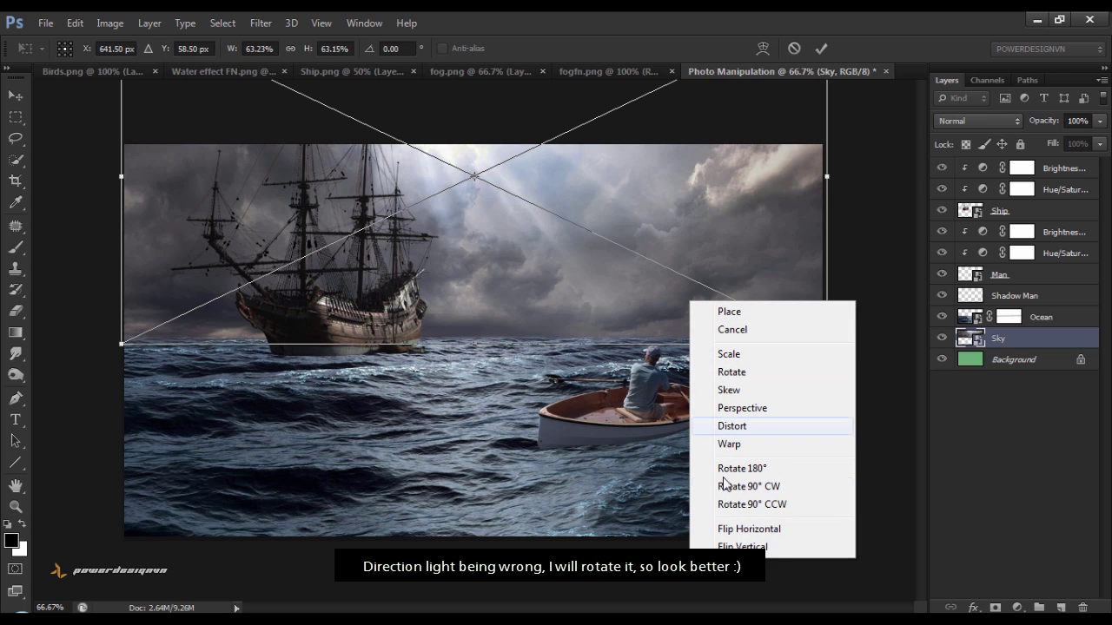
click(726, 528)
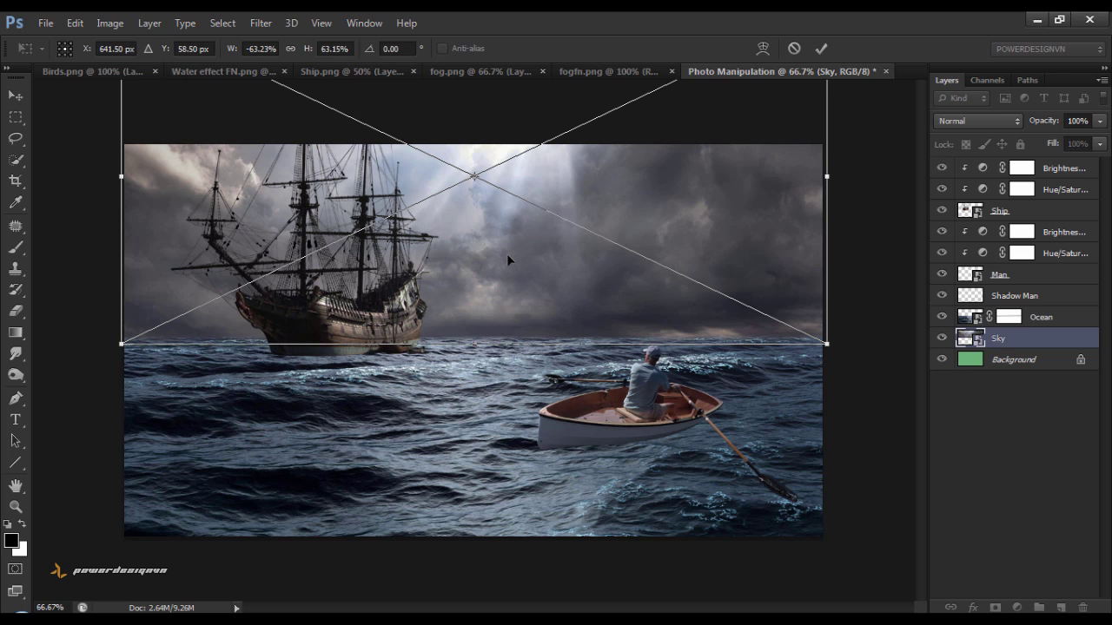
key(shift+Down)
key(shift+Down)
key(shift+Down)
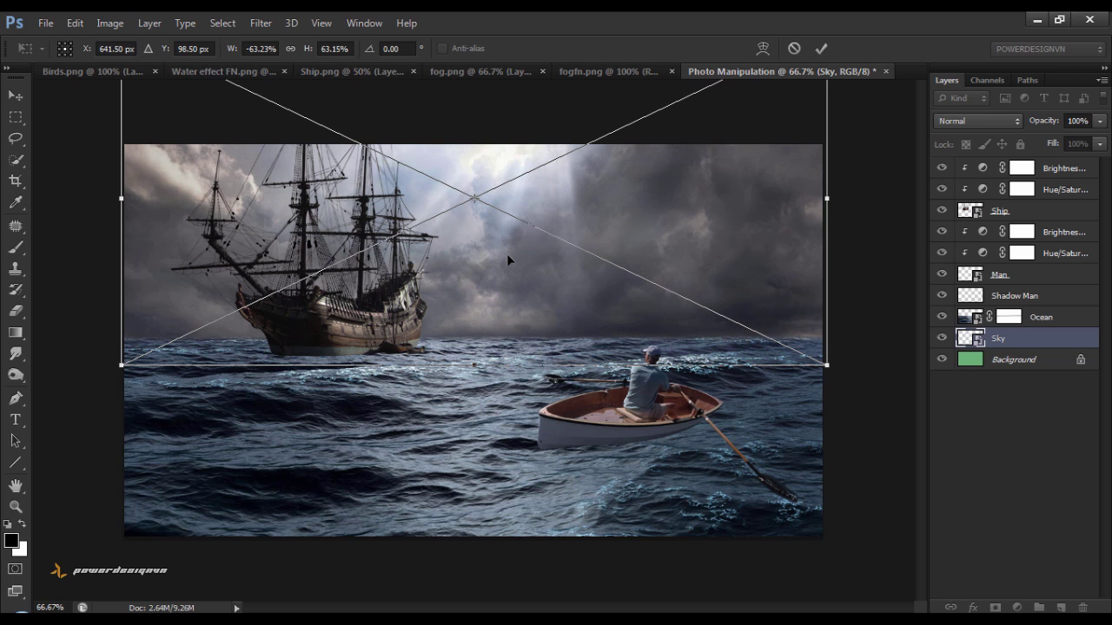
key(shift+Down)
key(shift+Up)
key(shift+Up)
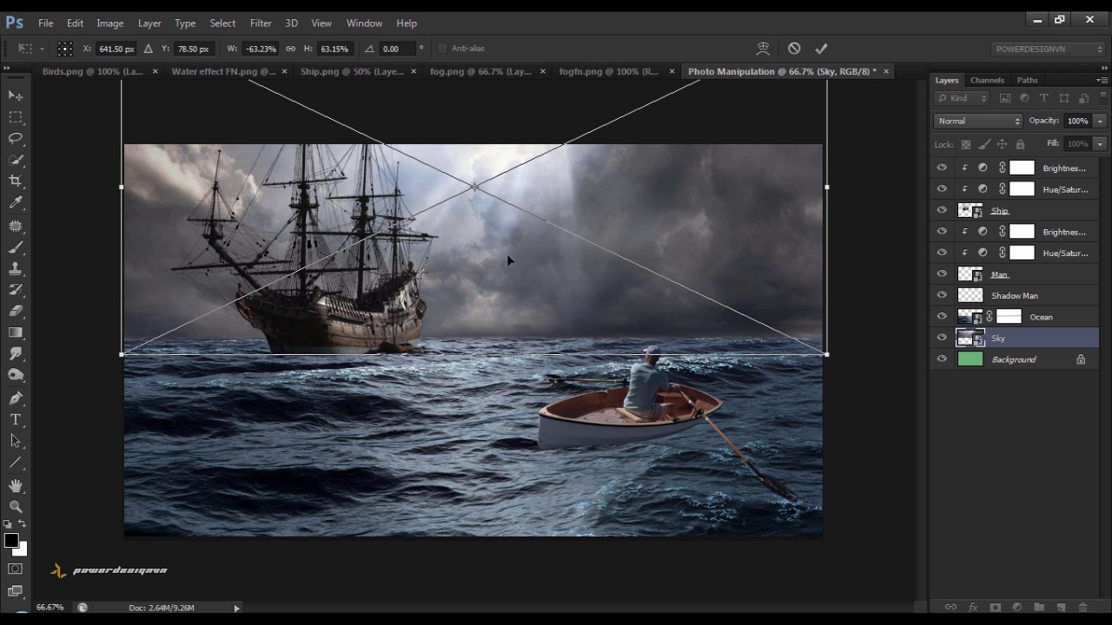
key(Up)
key(Up)
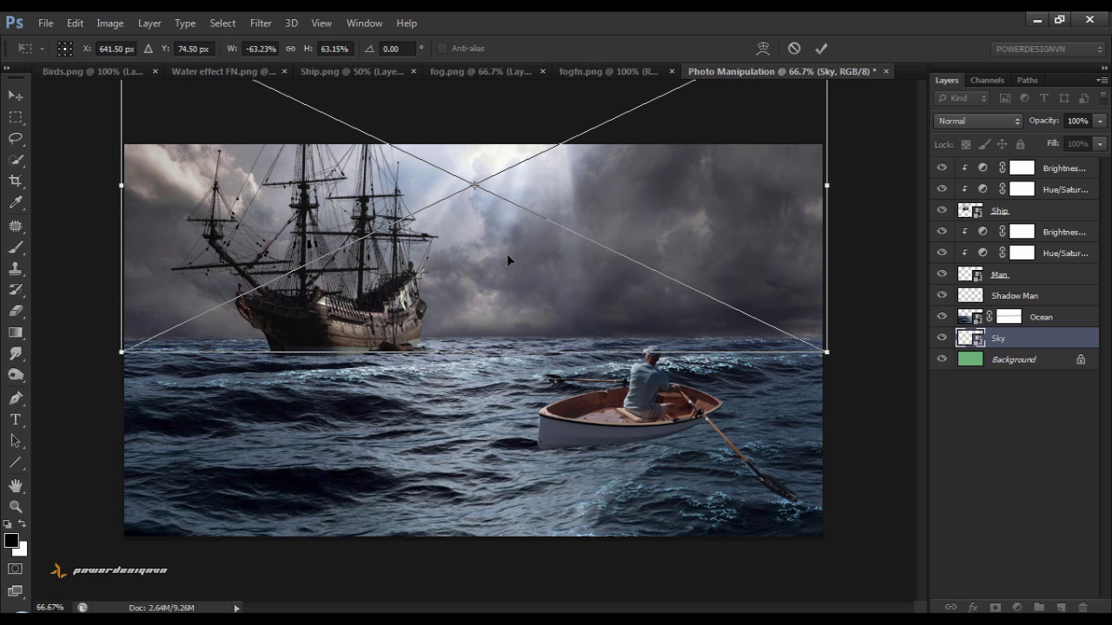
key(Up)
key(Up)
key(Up)
key(Up)
key(Up)
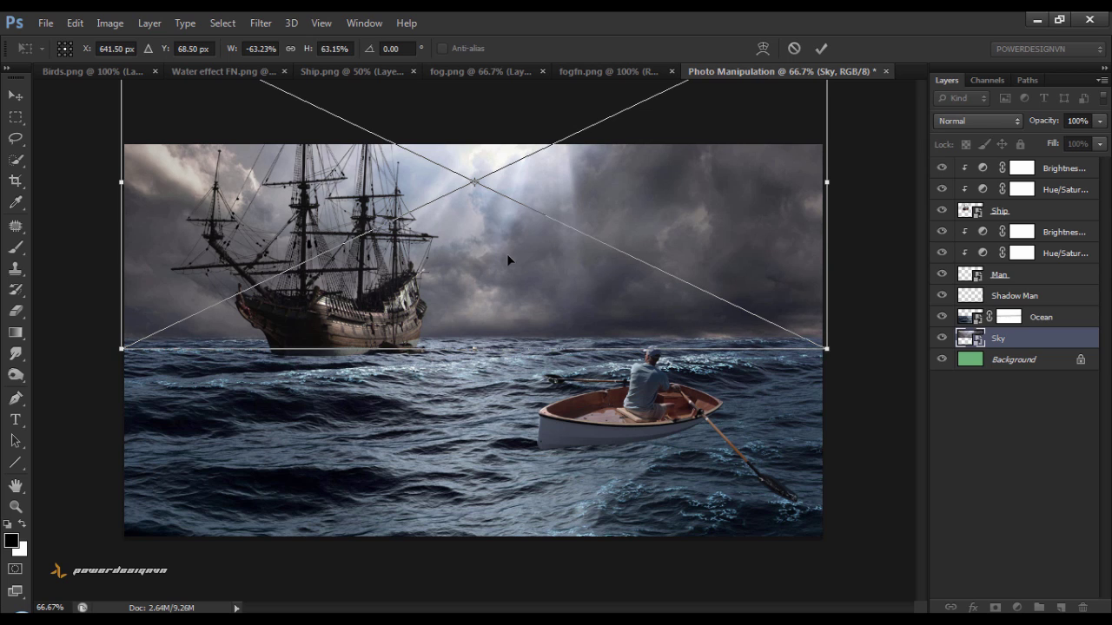
key(Up)
key(Down)
key(Down)
key(Down)
key(Down)
key(Down)
key(Down)
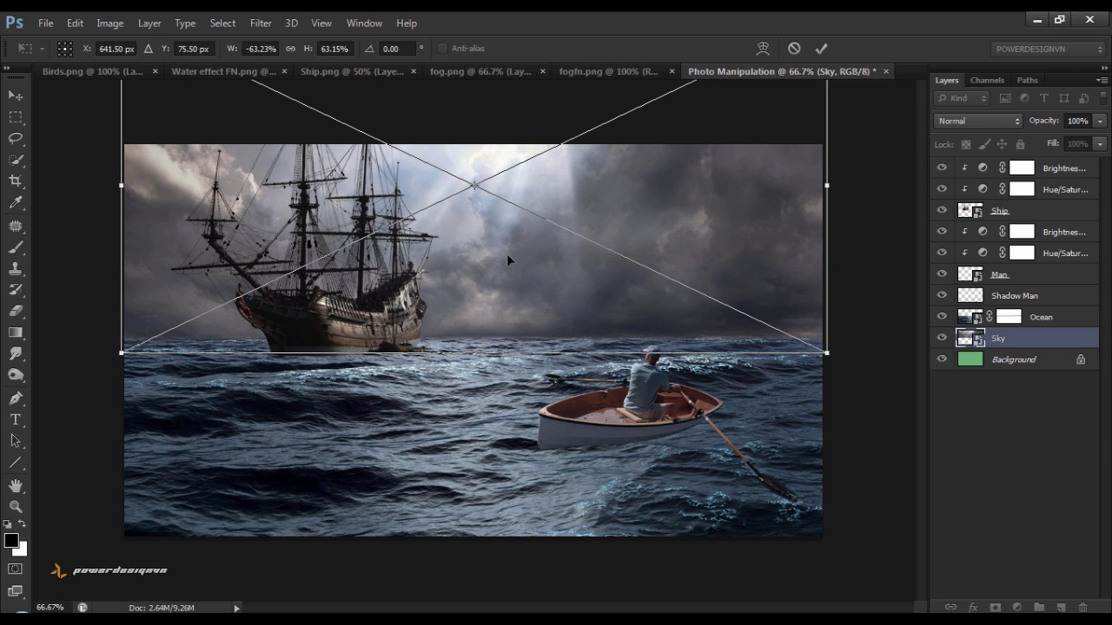
click(818, 49)
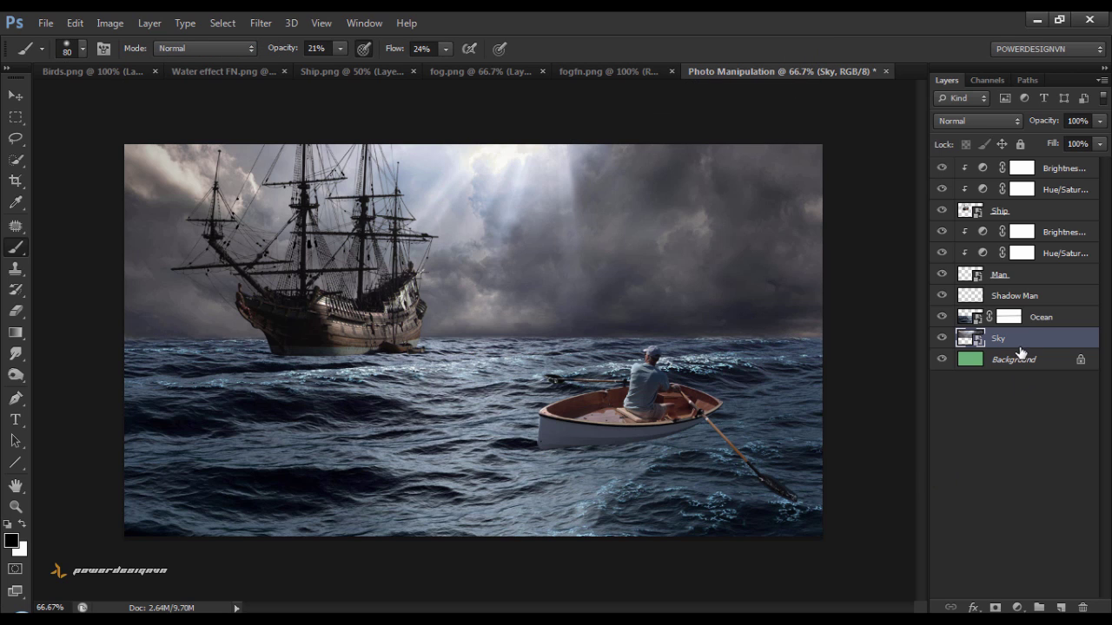
Paint a faint shadow under the boat and along the hull, enlarging the brush to 125.
click(1032, 297)
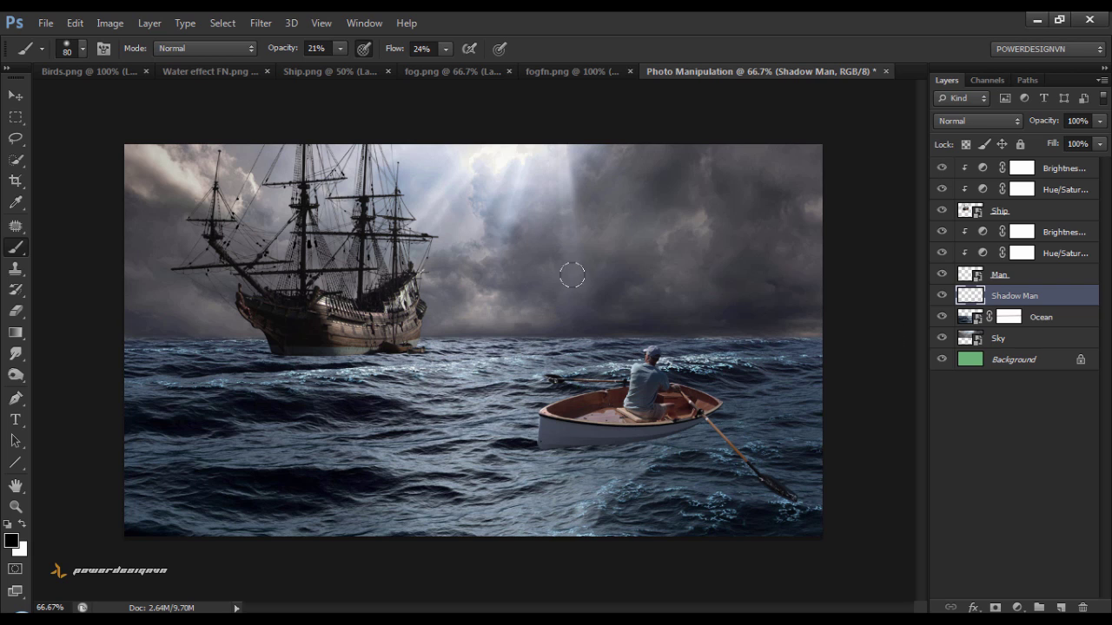
drag(550, 439, 596, 475)
drag(557, 440, 686, 432)
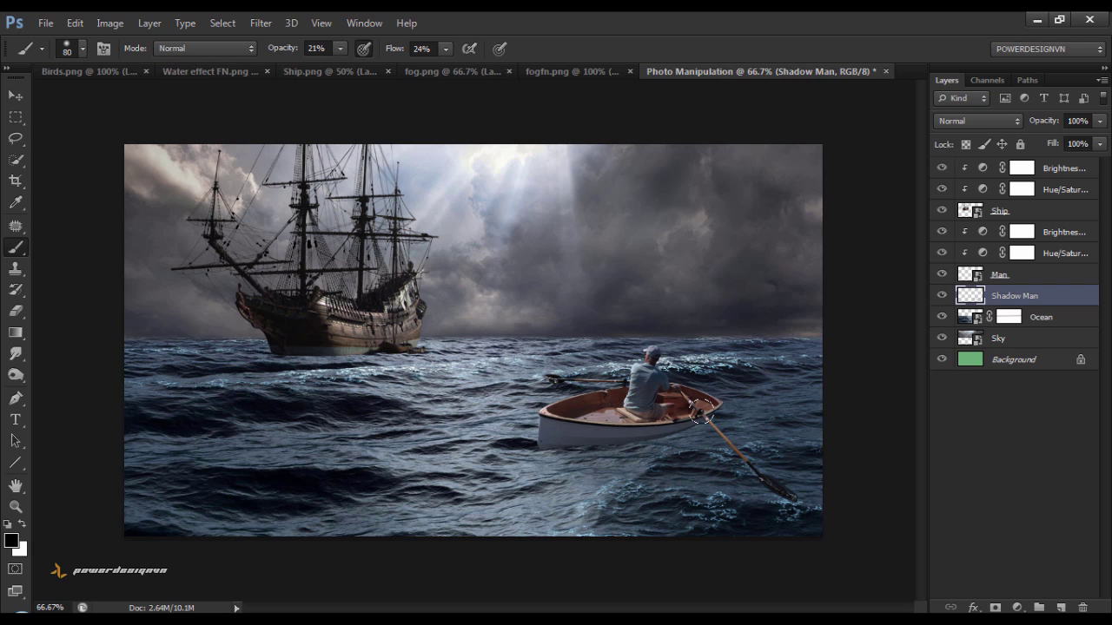
drag(547, 439, 592, 439)
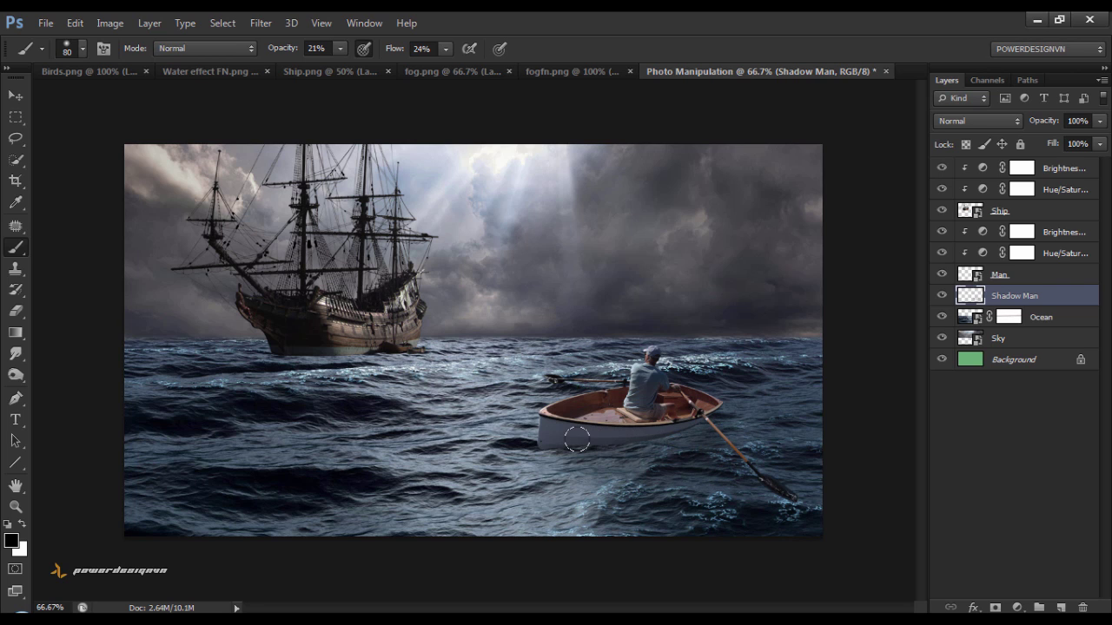
key(bracketright)
key(bracketright)
key(bracketright)
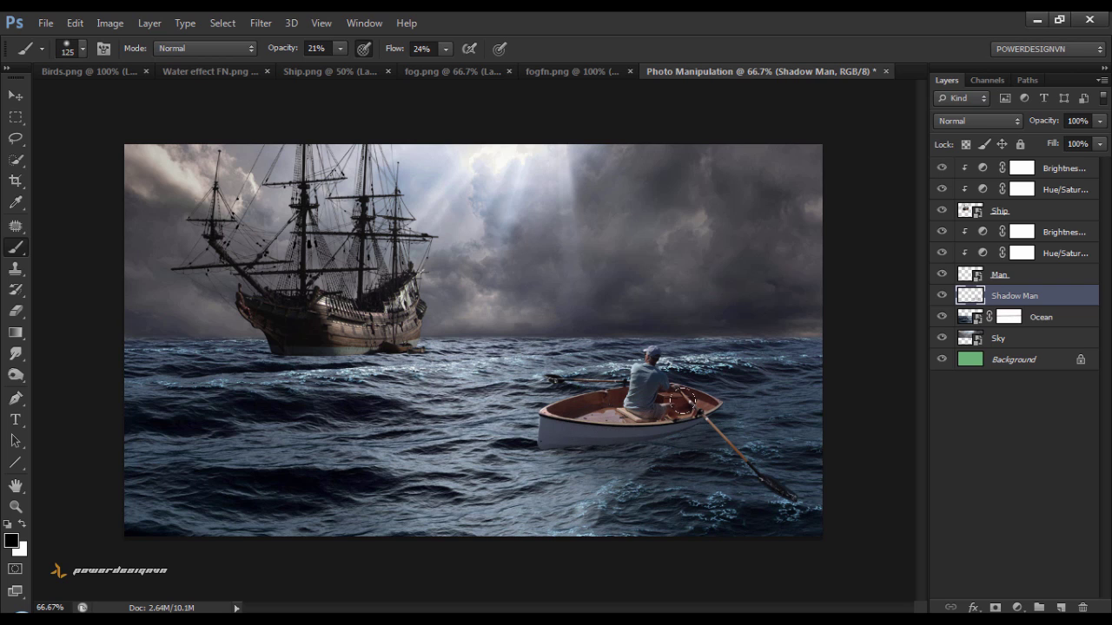
drag(549, 414, 603, 430)
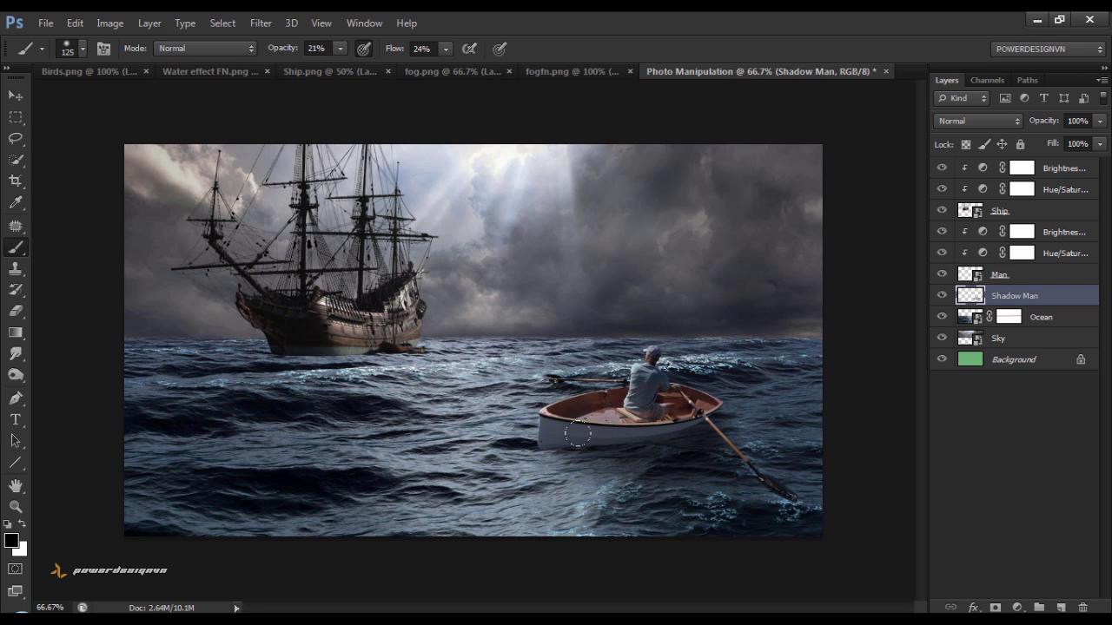
At 40% opacity and brush size 90, deepen the shadow along the hull and bow.
click(340, 48)
drag(338, 66, 357, 70)
key(bracketleft)
key(bracketleft)
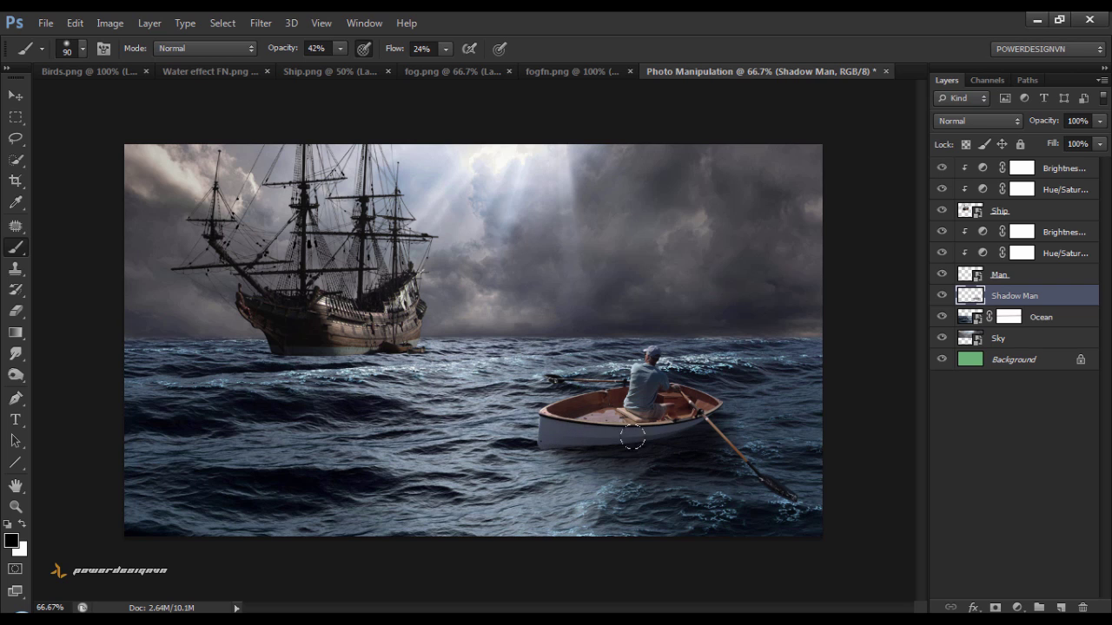
drag(632, 439, 682, 441)
drag(540, 443, 565, 436)
At 61% opacity and brush size 50, paint a tight shadow along the hull bottom.
click(342, 49)
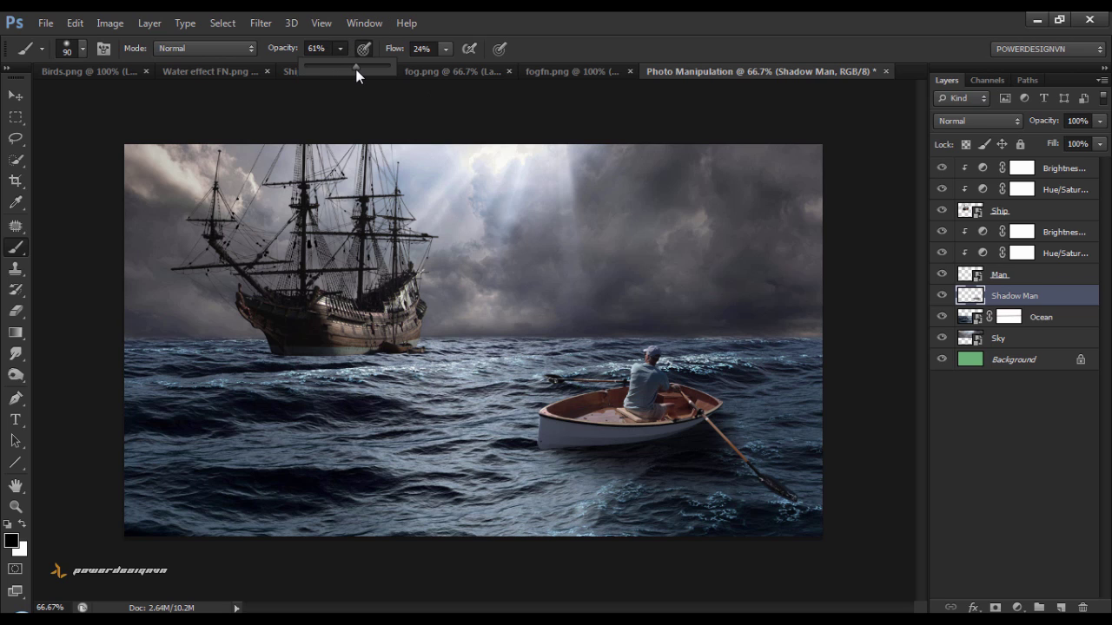
click(586, 426)
key(bracketleft)
key(bracketleft)
key(bracketleft)
drag(591, 444, 555, 445)
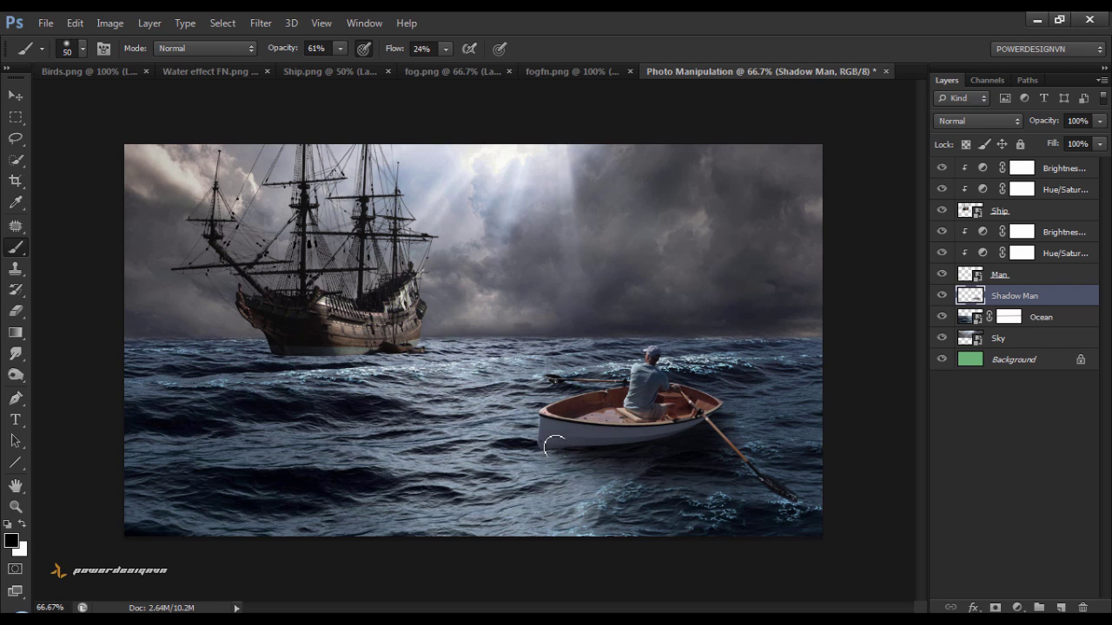
drag(640, 445, 679, 434)
click(16, 97)
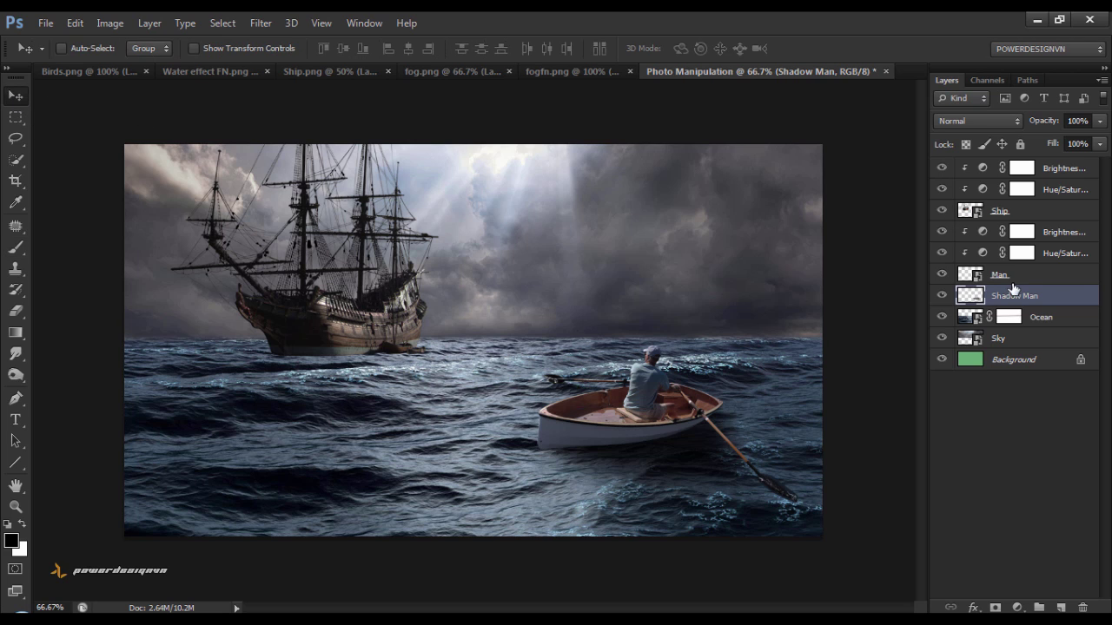
Load a selection of the man and boat from the Man layer and bring the bow into view.
click(1023, 282)
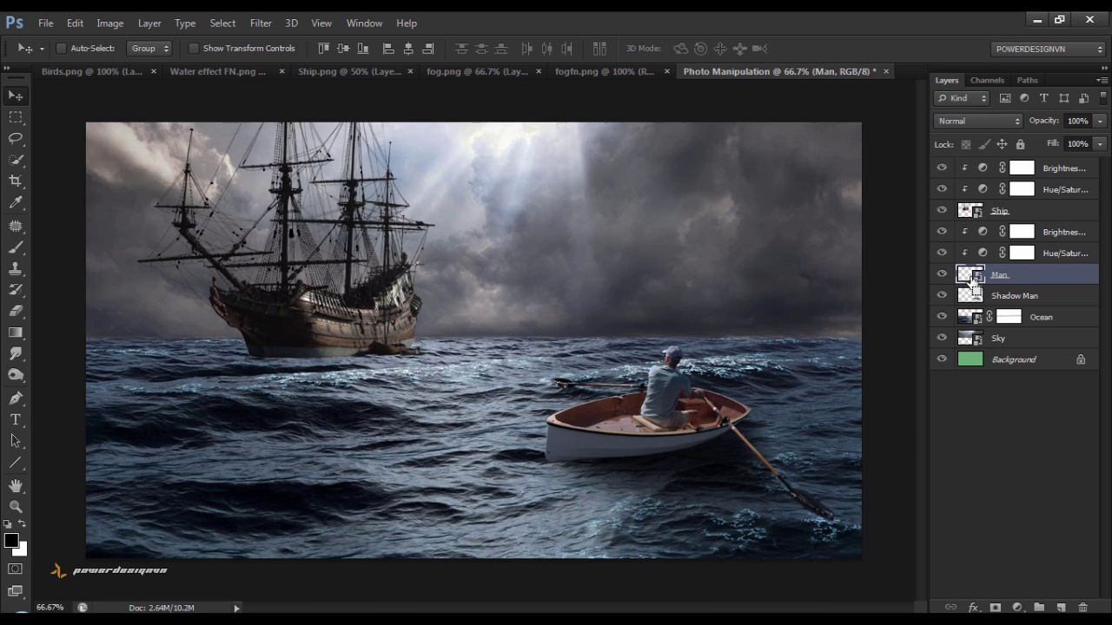
ctrl+click(971, 276)
scroll(691, 378, up, 1)
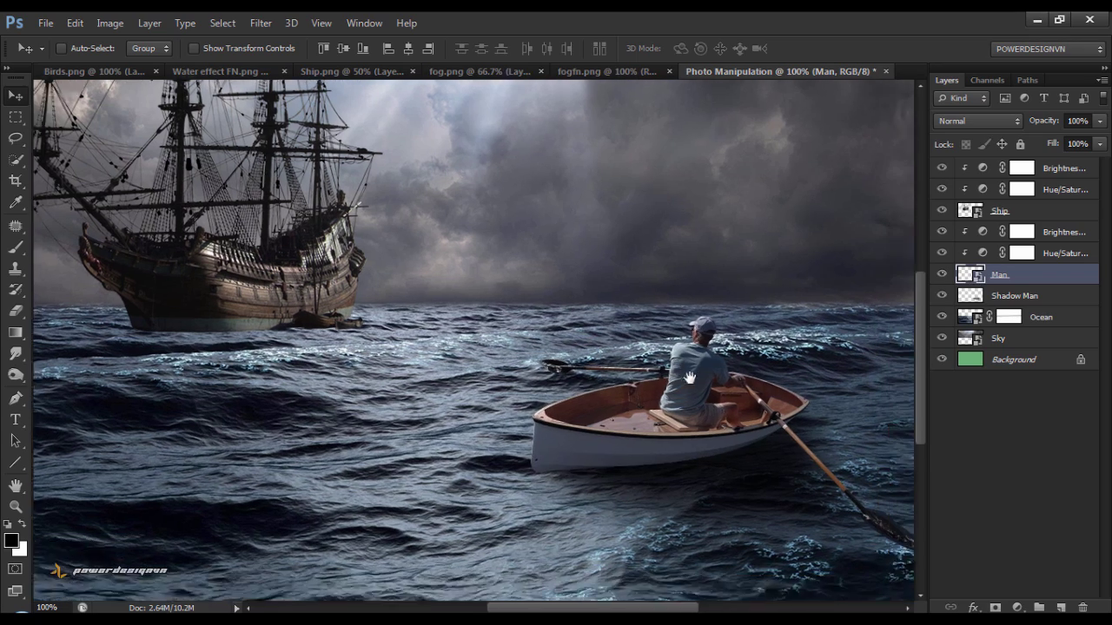
scroll(690, 378, down, 1)
scroll(677, 373, up, 2)
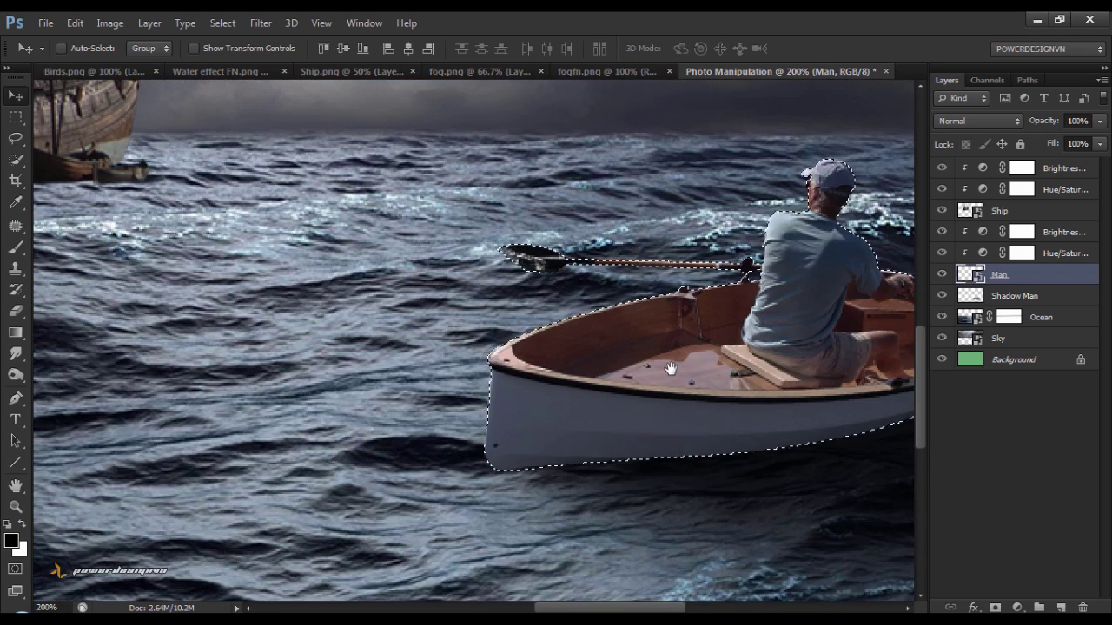
drag(670, 368, 423, 309)
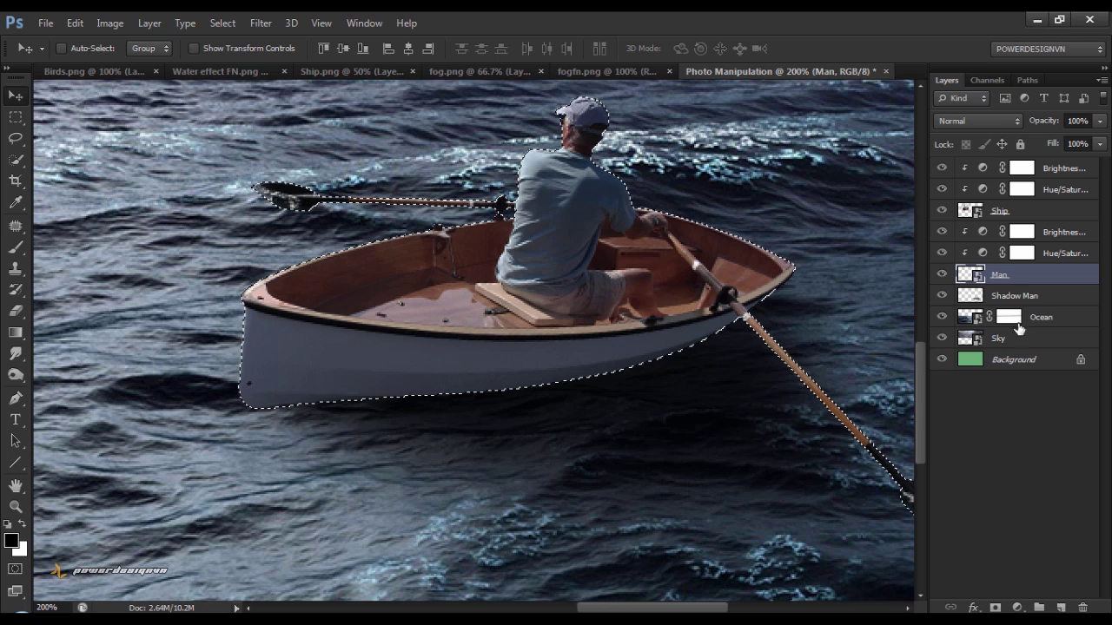
Add a new layer above the adjustment under Ship and name it Fill.
click(1068, 233)
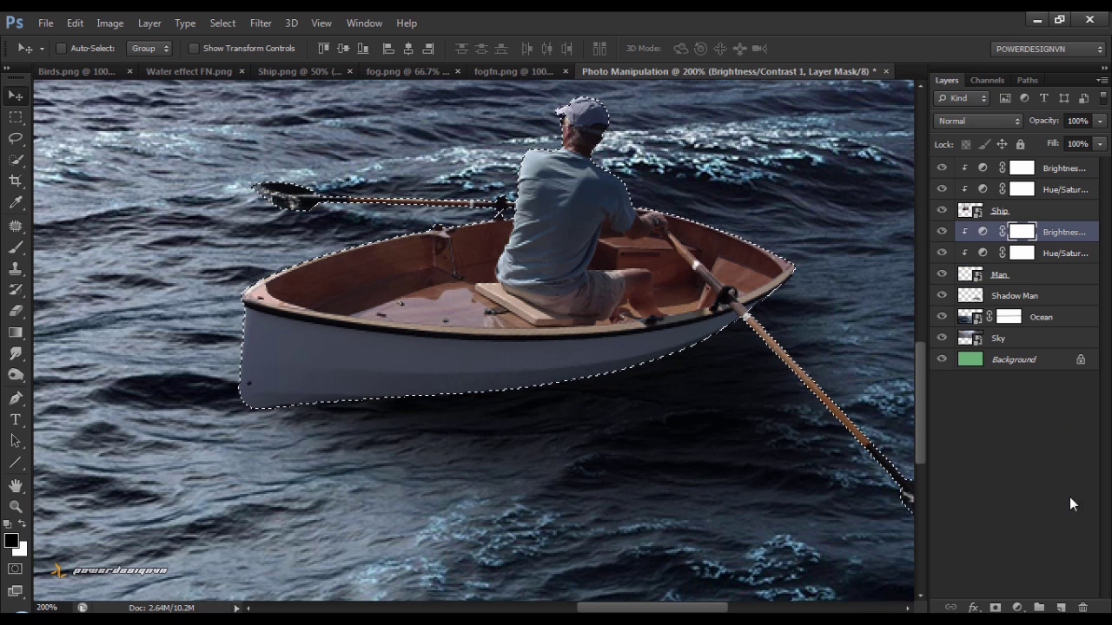
click(1062, 606)
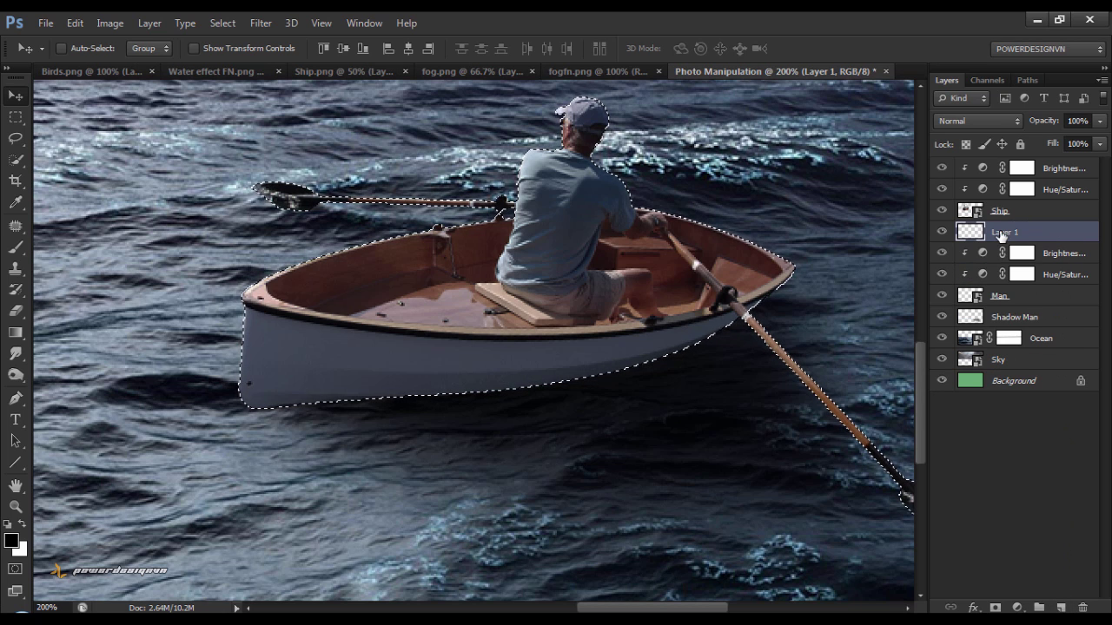
double_click(1003, 232)
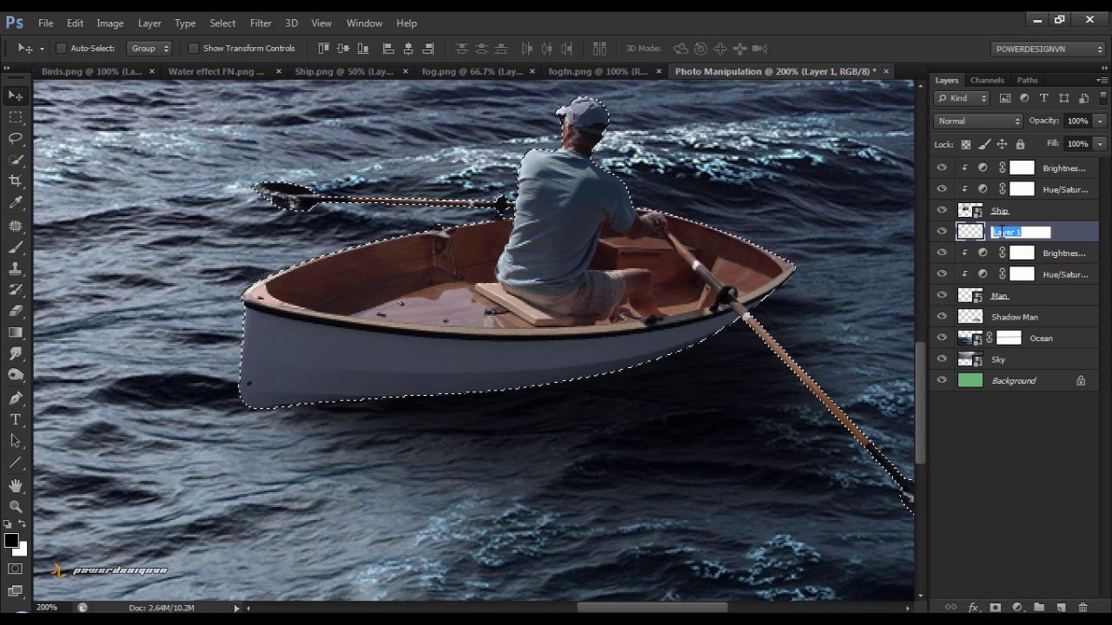
text(Fill)
key(Return)
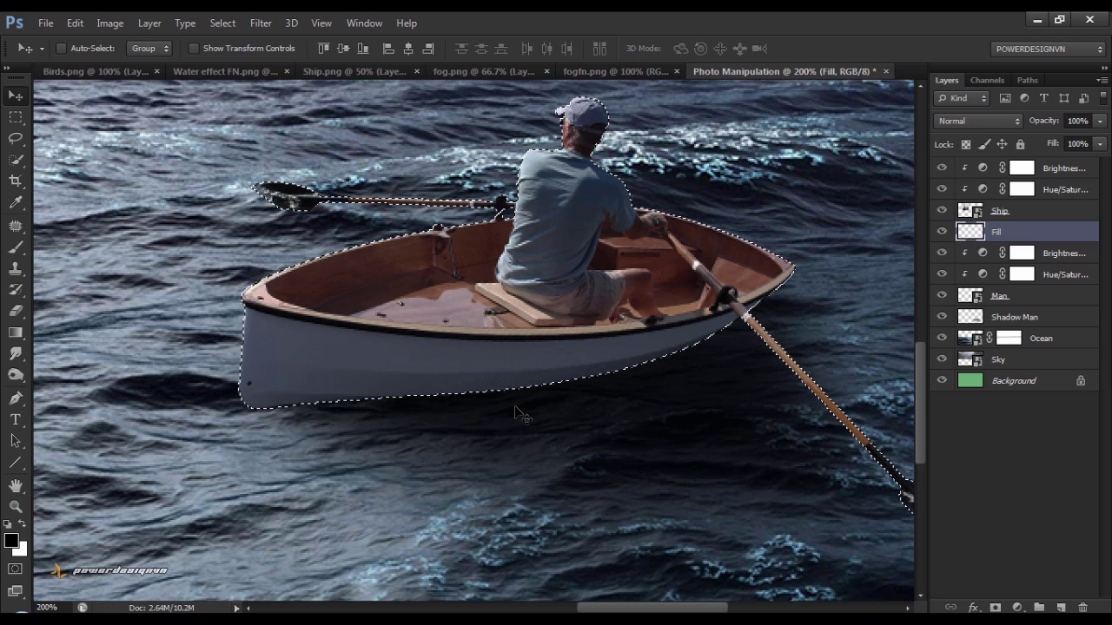
Paint soft black shading on the hull at 27% brush opacity, then deselect.
click(12, 540)
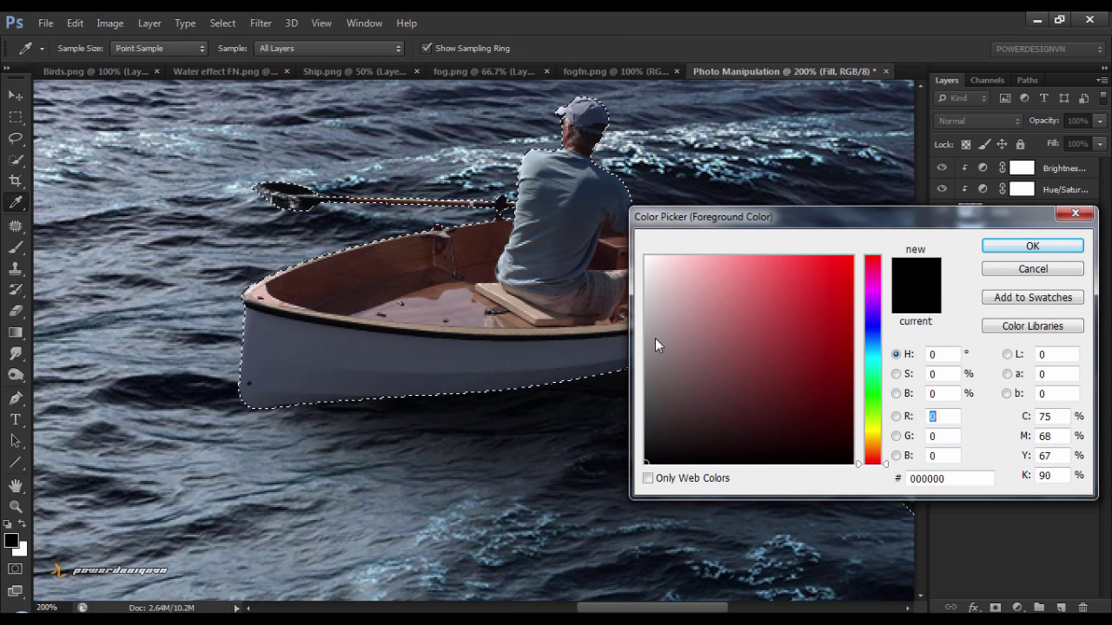
drag(659, 186, 503, 101)
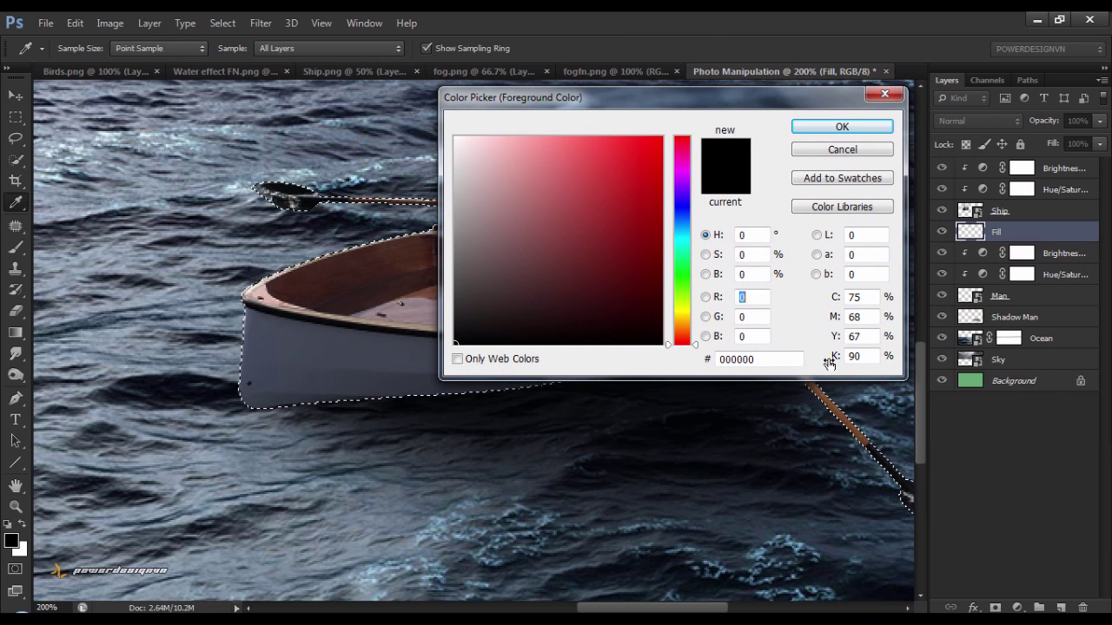
drag(764, 361, 721, 361)
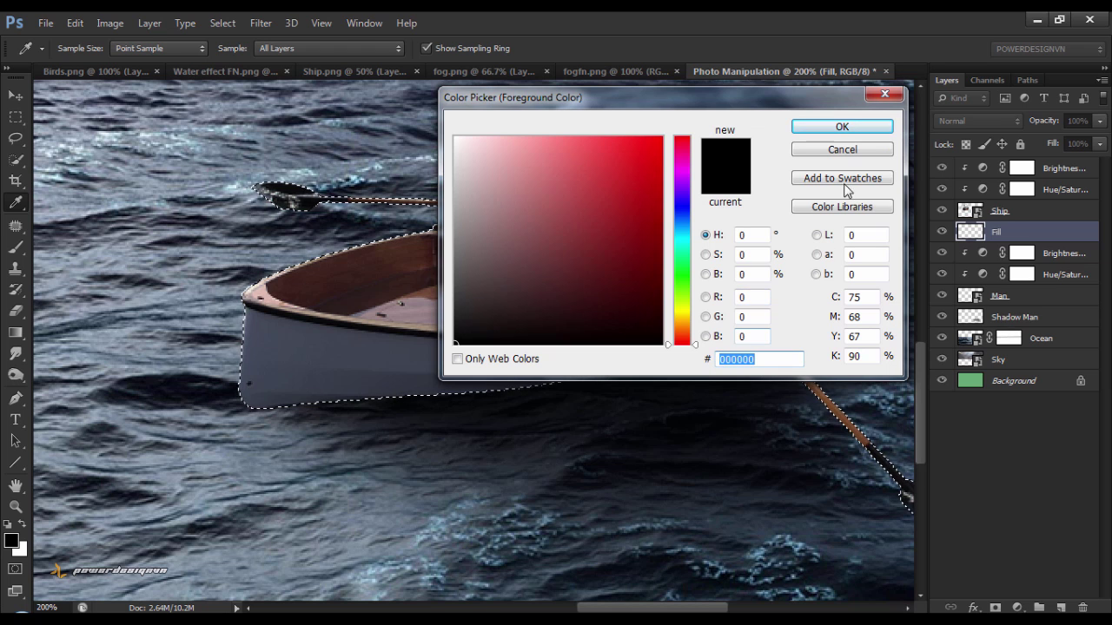
click(859, 128)
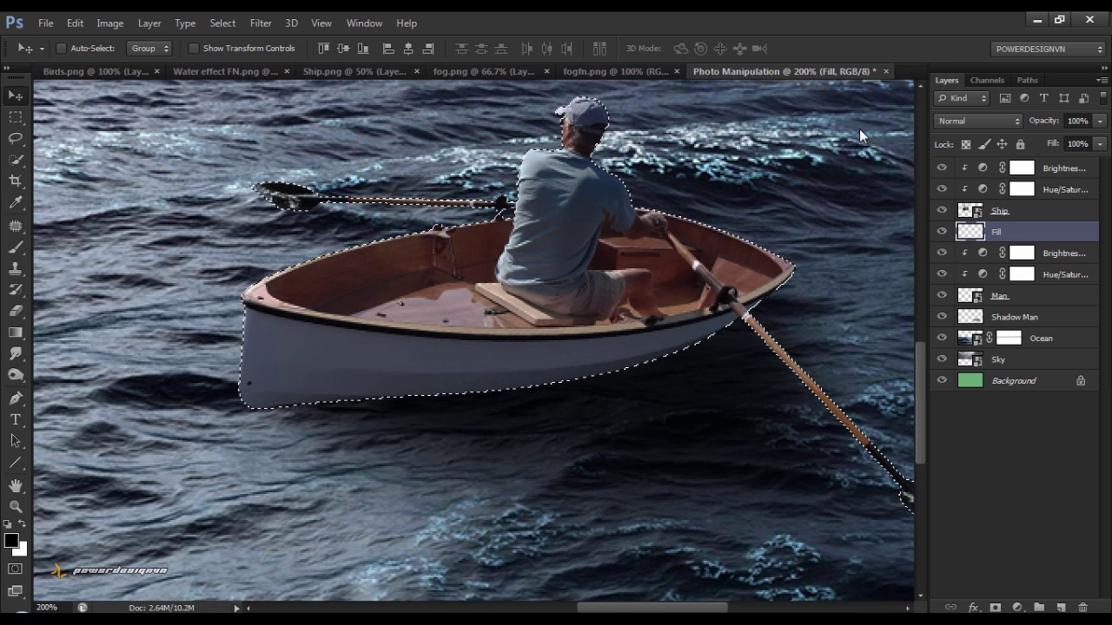
drag(16, 247, 58, 248)
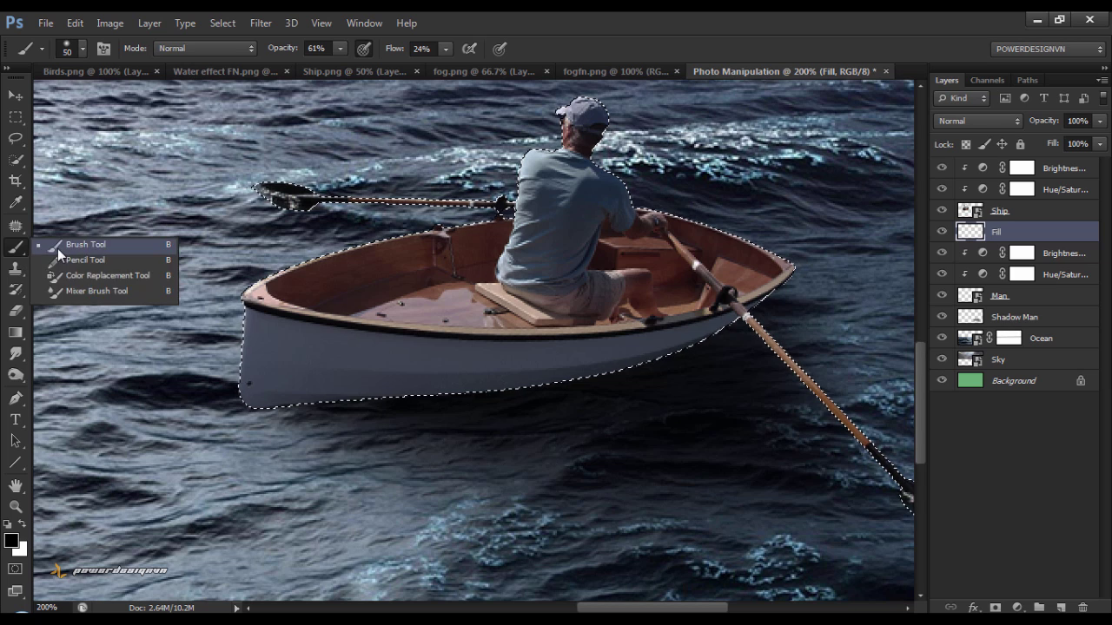
click(339, 49)
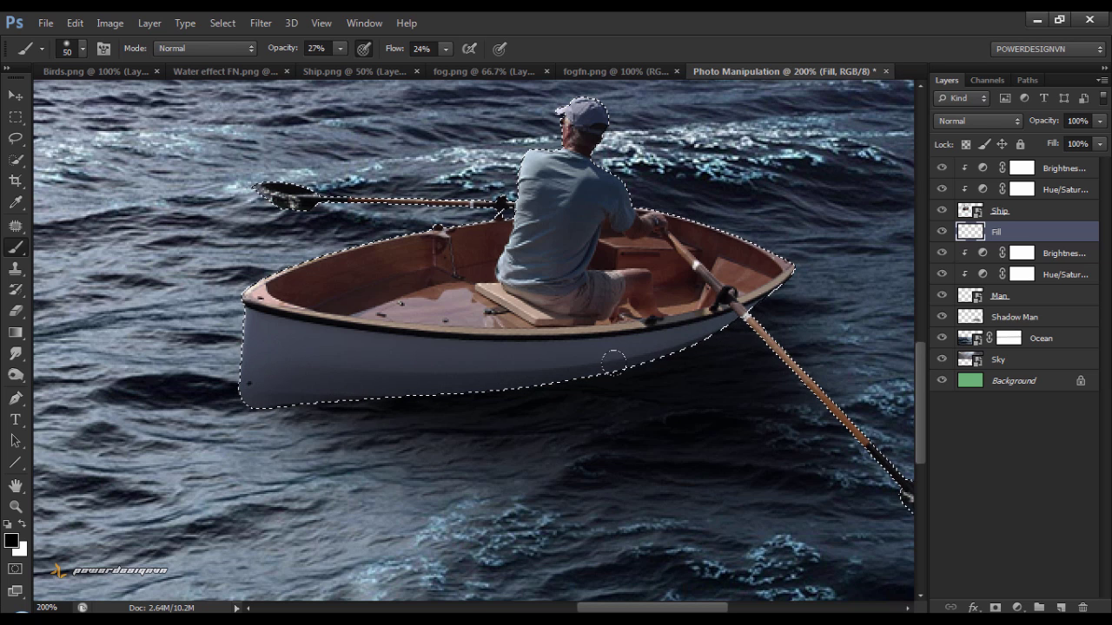
key(ctrl+minus)
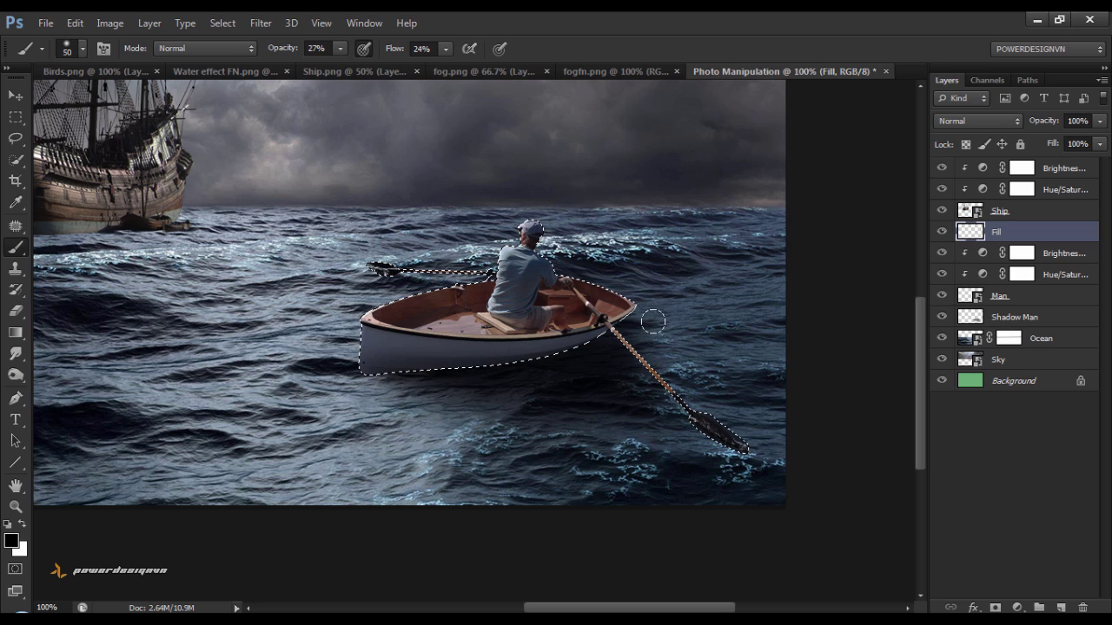
mouse_move(609, 336)
mouse_down()
mouse_move(478, 350)
mouse_move(686, 405)
mouse_move(310, 366)
mouse_up()
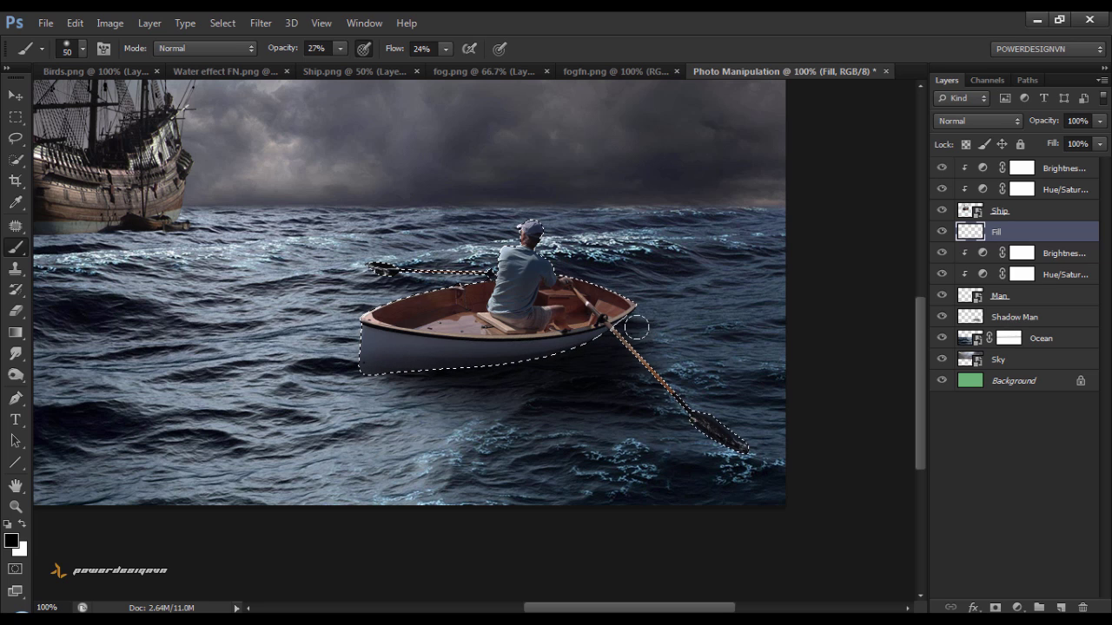
key(ctrl+z)
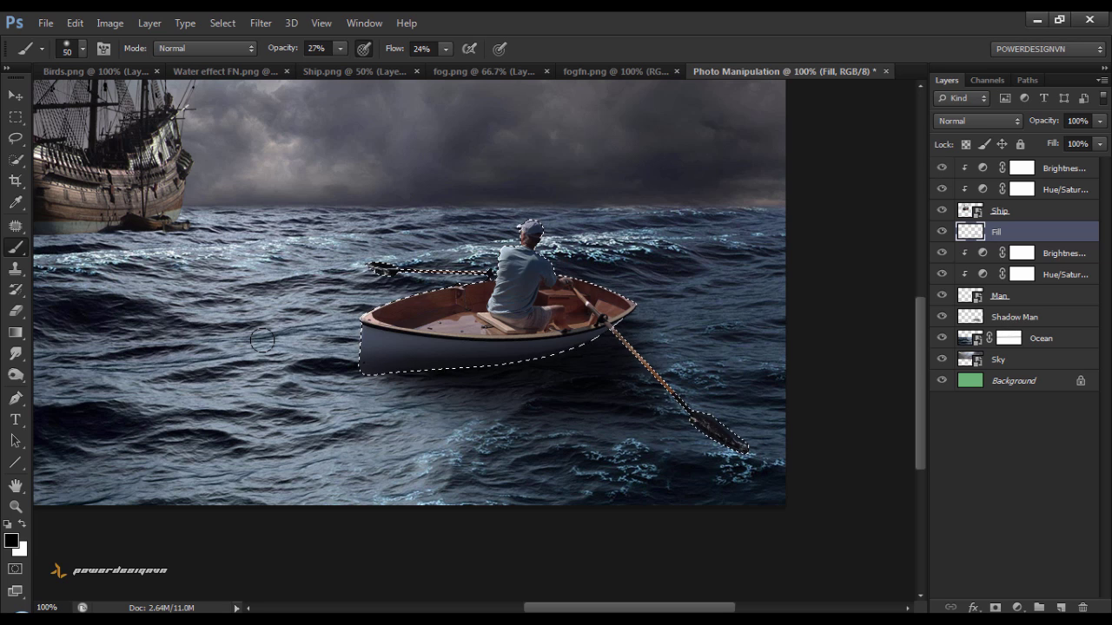
key(ctrl+d)
click(941, 232)
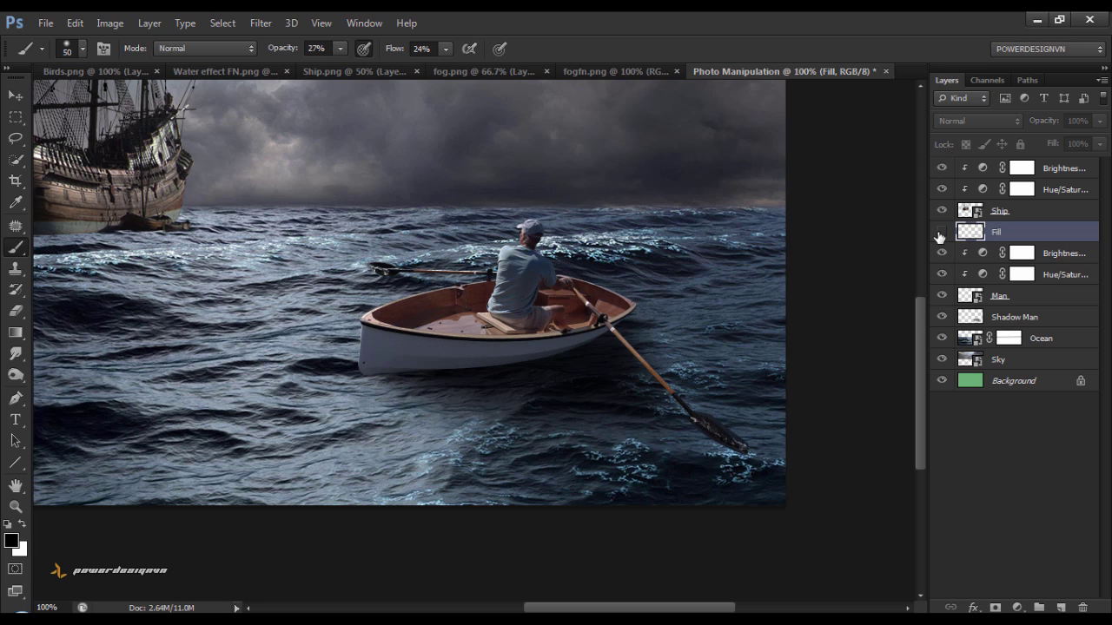
click(940, 232)
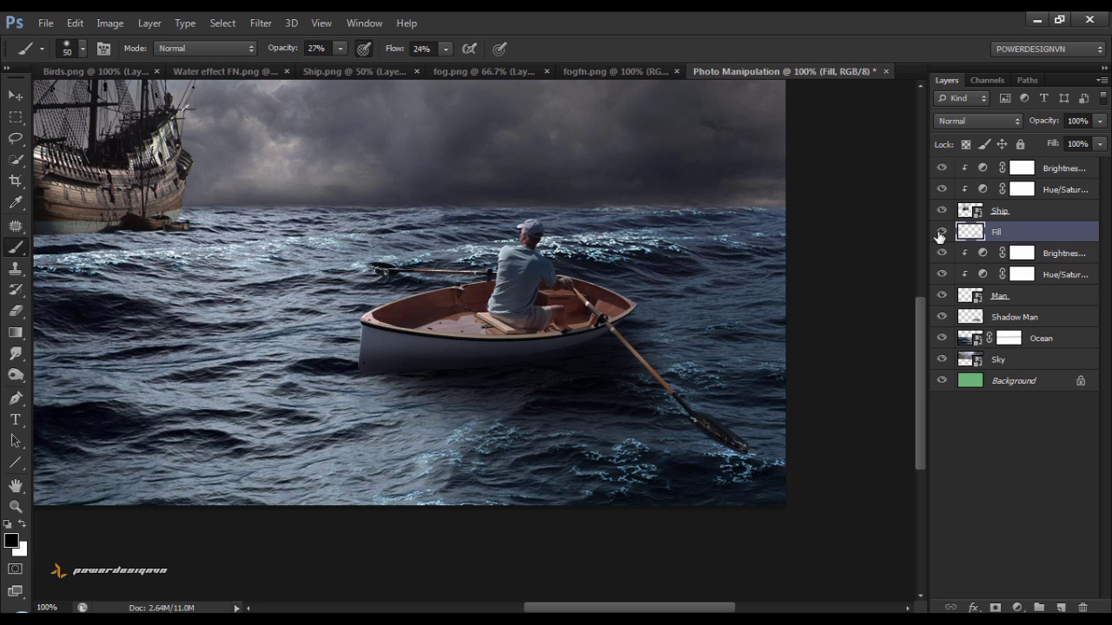
click(941, 232)
click(941, 232)
key(ctrl+0)
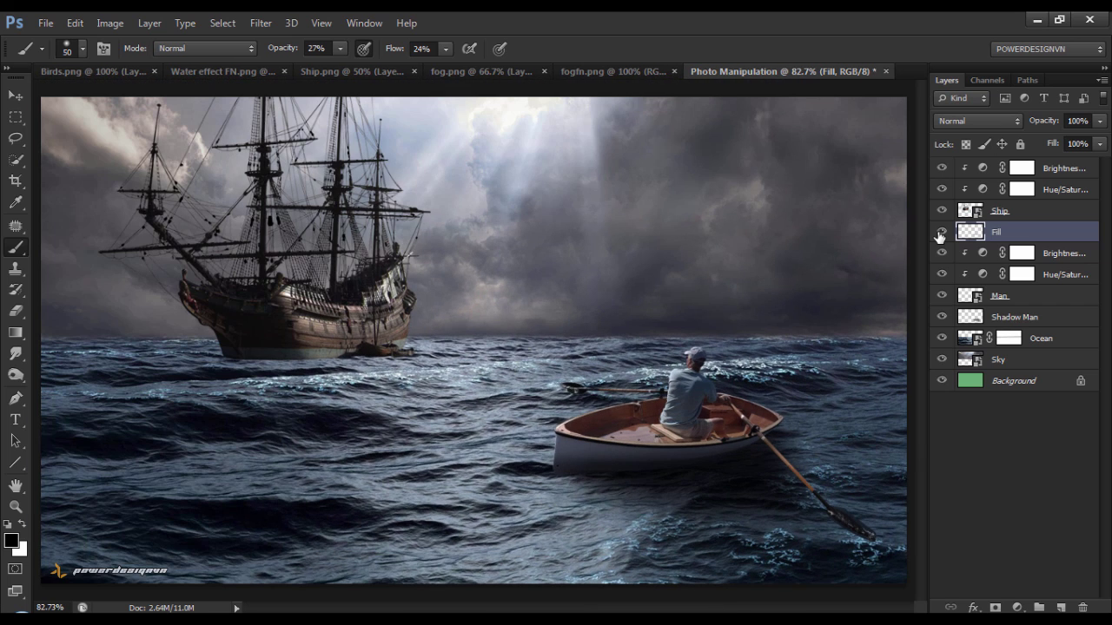
key(ctrl+minus)
click(940, 232)
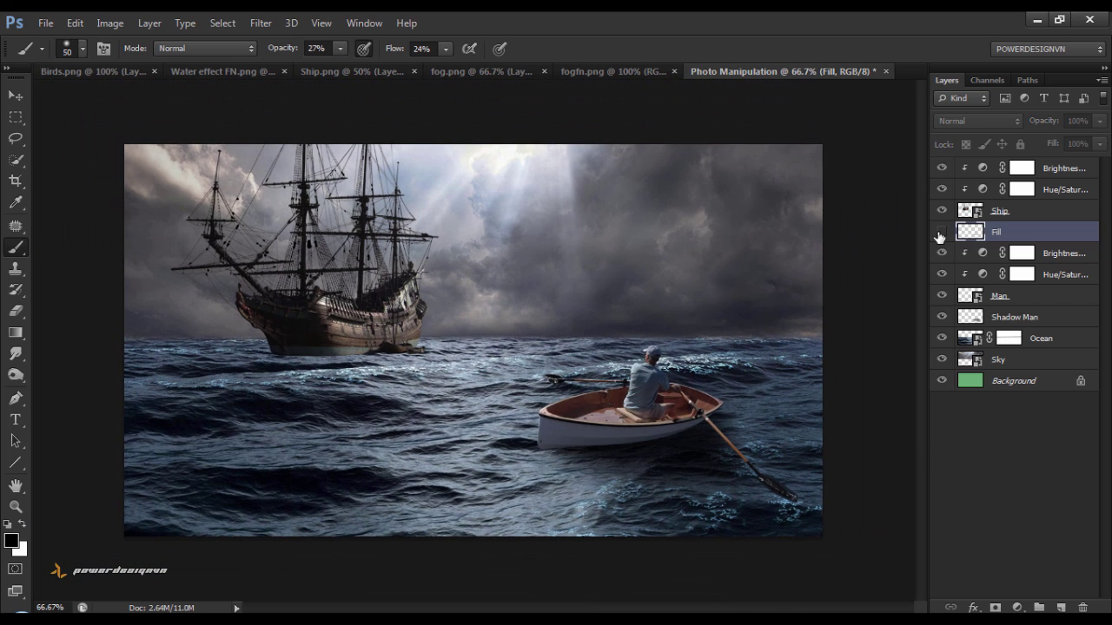
click(940, 232)
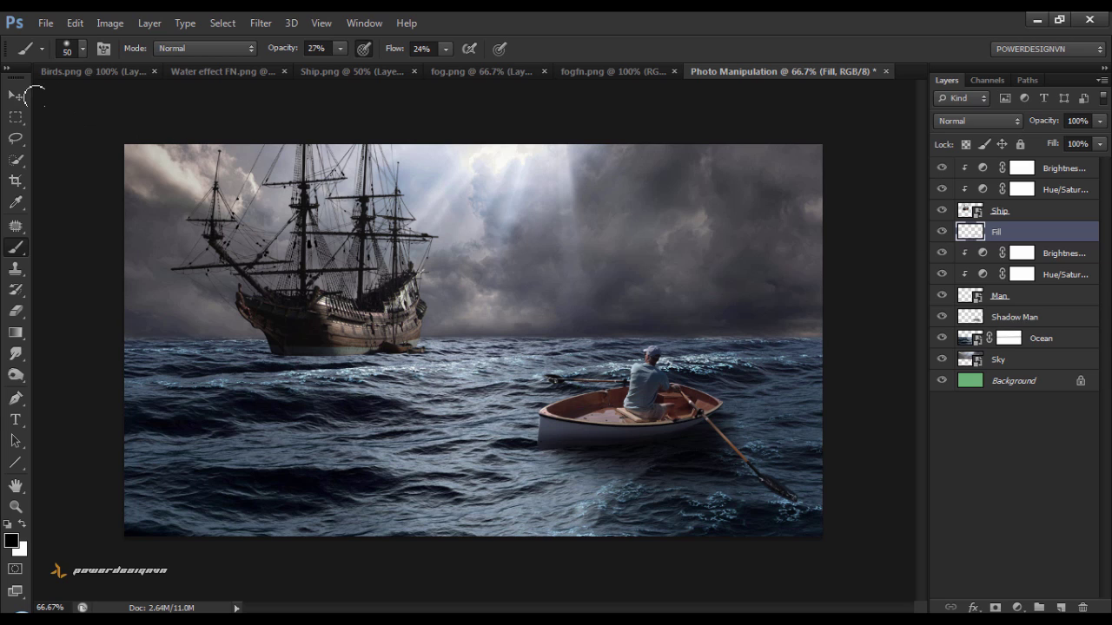
click(17, 96)
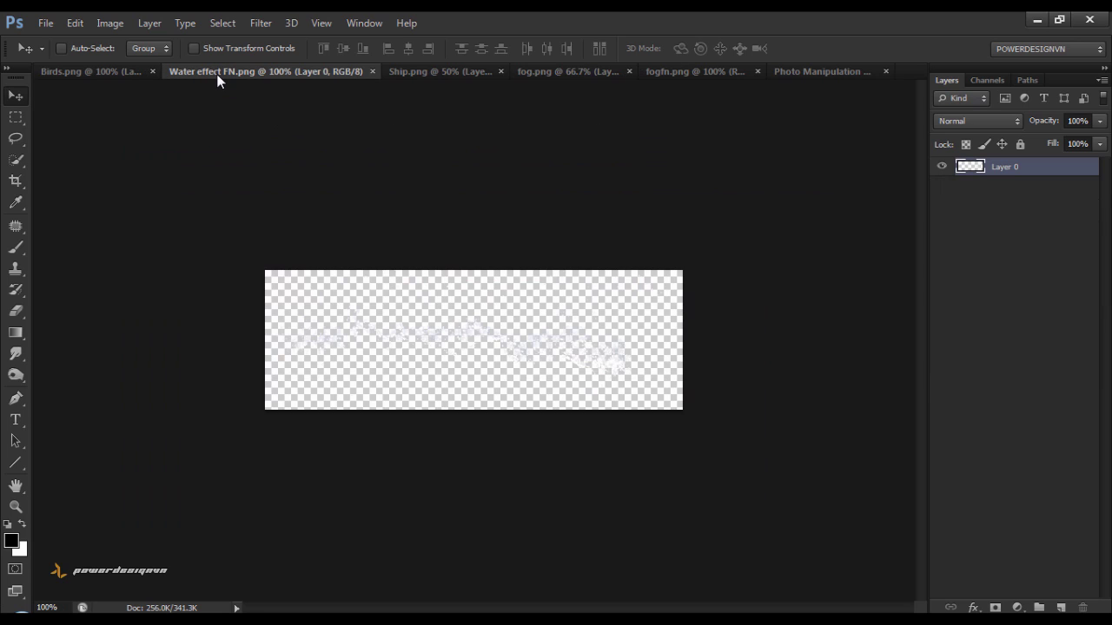
Paste the whole Water effect FN.png image into the composite above Shadow Man.
click(216, 73)
key(ctrl+a)
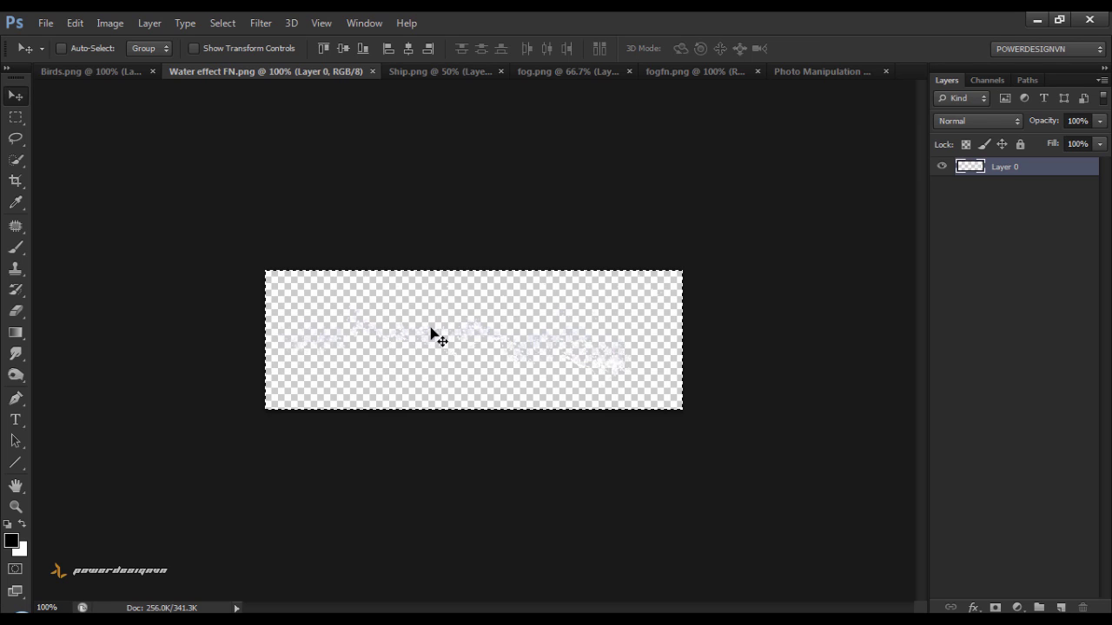
click(815, 73)
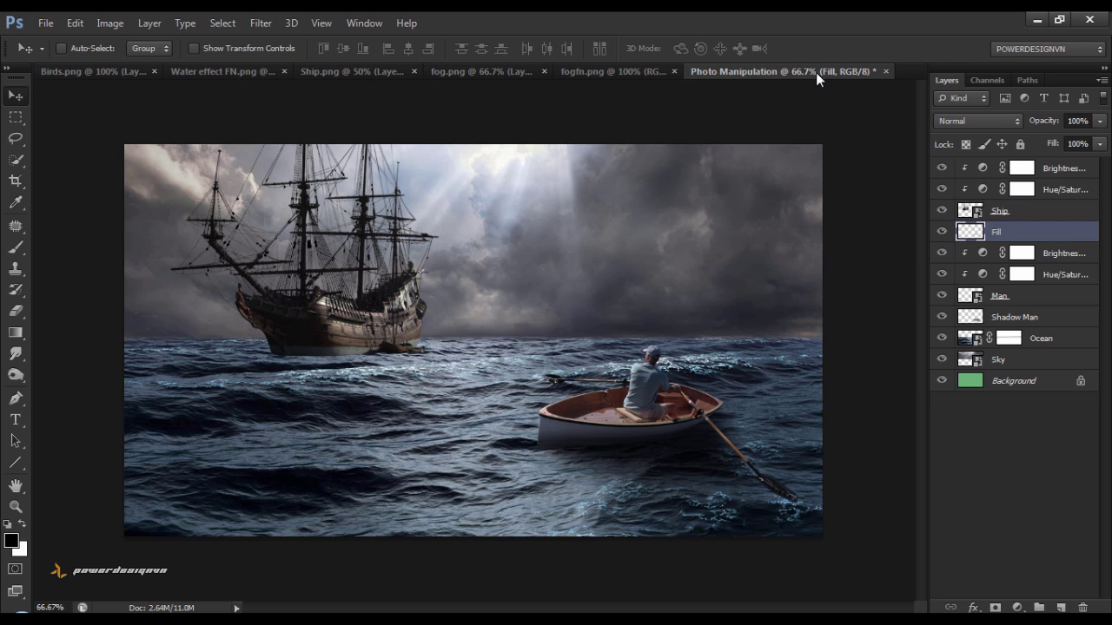
click(1021, 317)
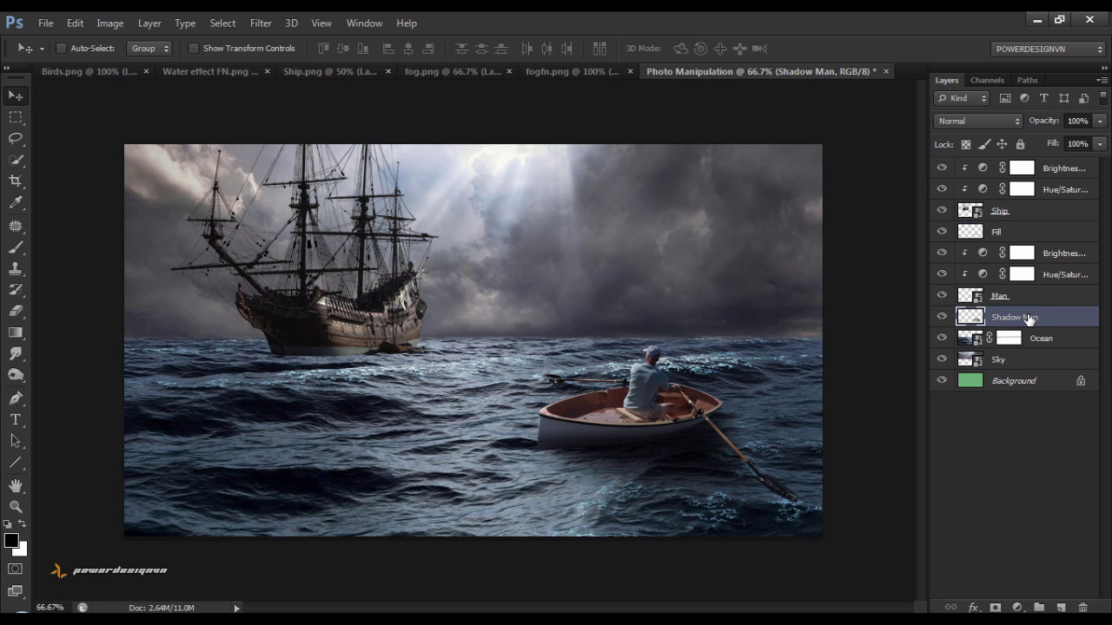
key(ctrl+v)
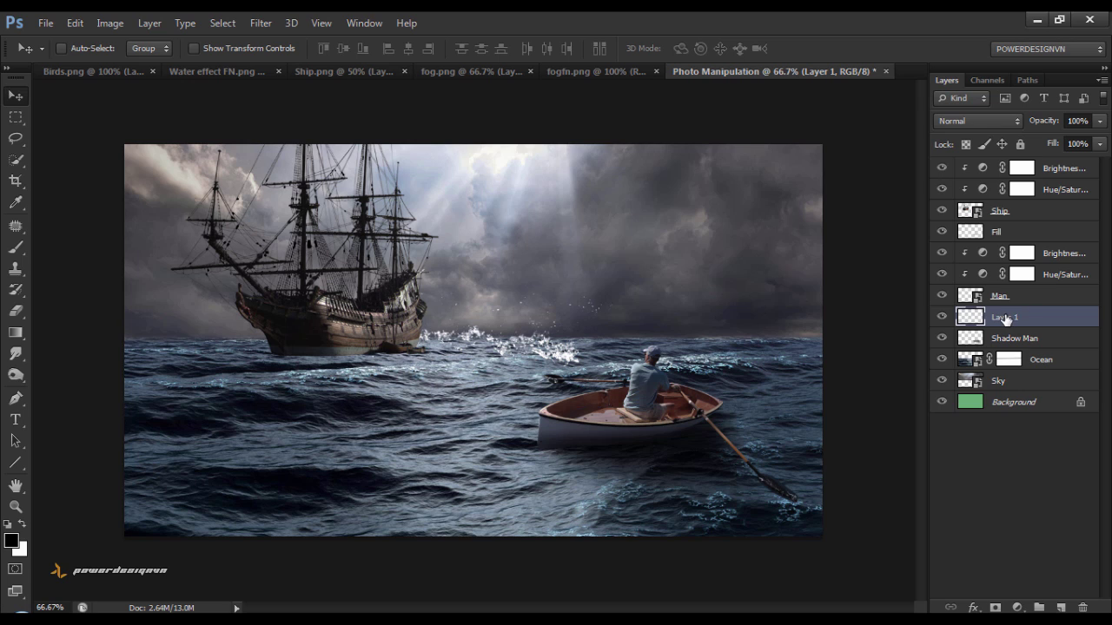
Name the splash layer Water effect and convert it to a smart object.
double_click(1005, 318)
text(Wat)
key(Return)
right_click(1005, 316)
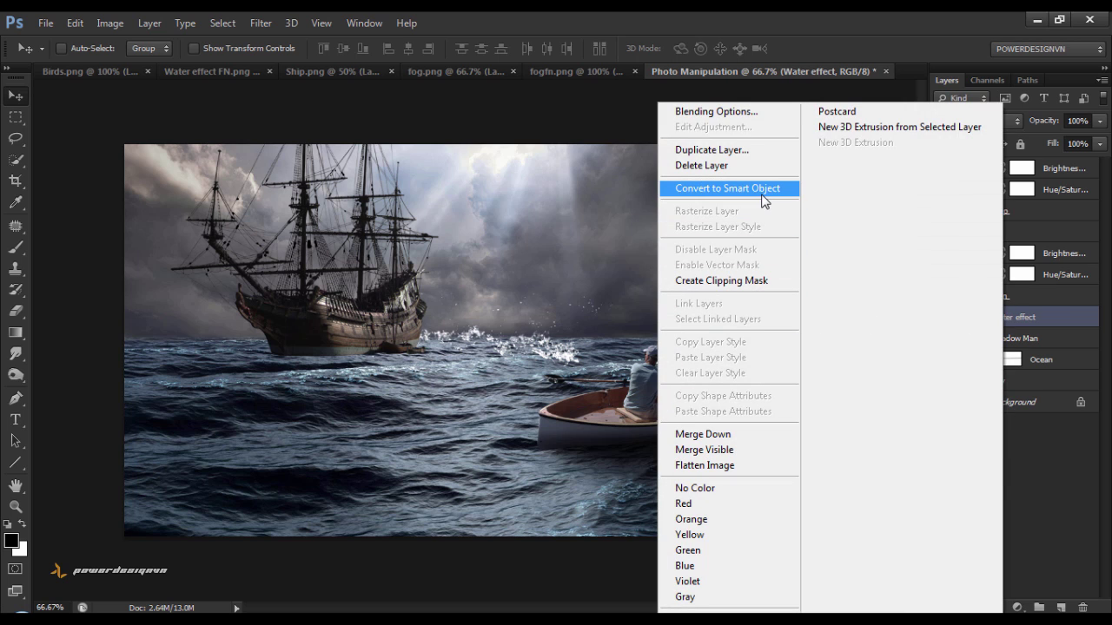
click(763, 193)
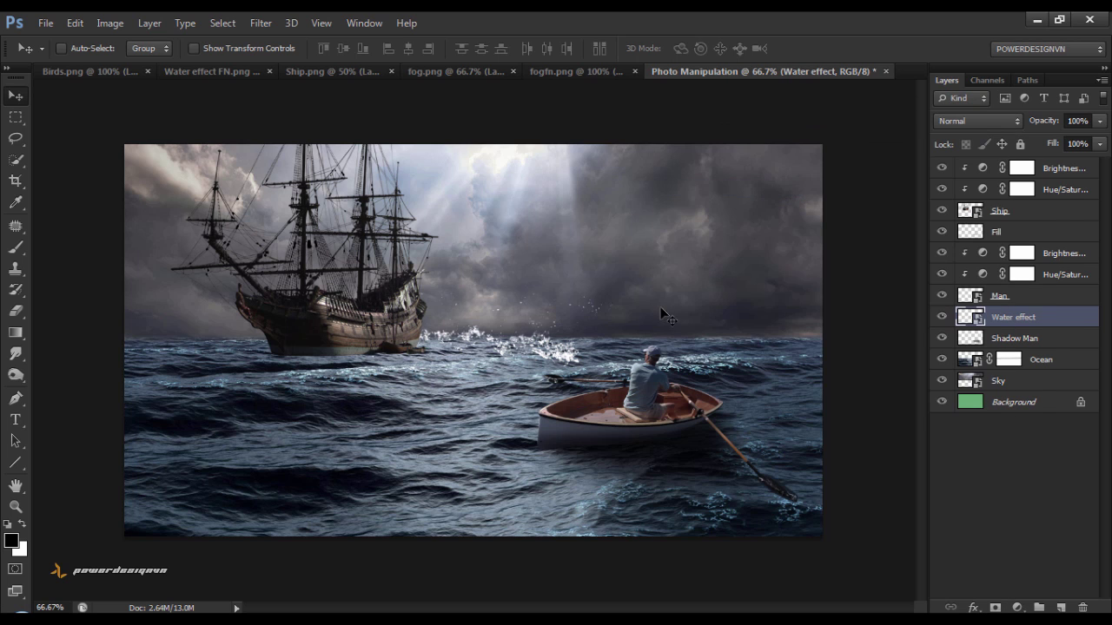
Move the splash up, then flip it horizontally and vertically in Free Transform.
drag(555, 358, 691, 311)
key(ctrl+t)
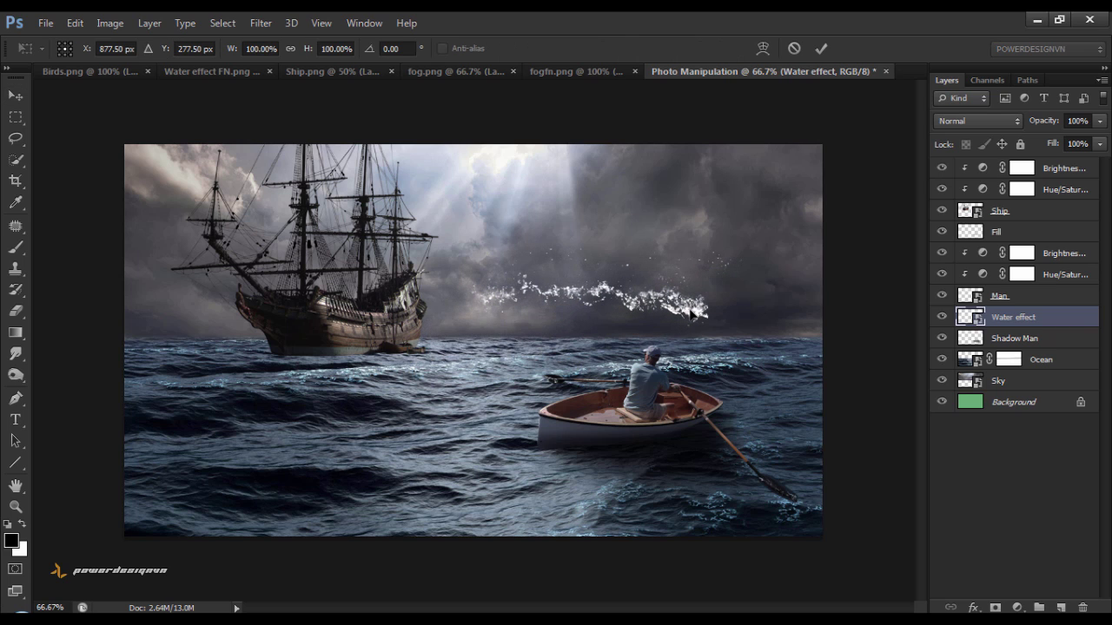
right_click(691, 312)
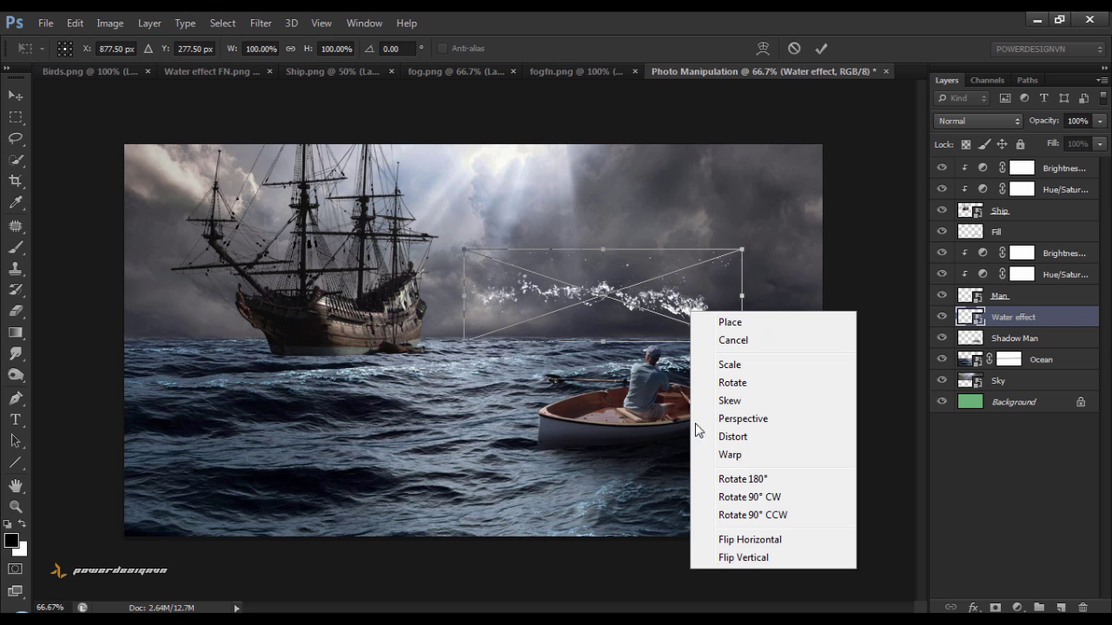
click(719, 540)
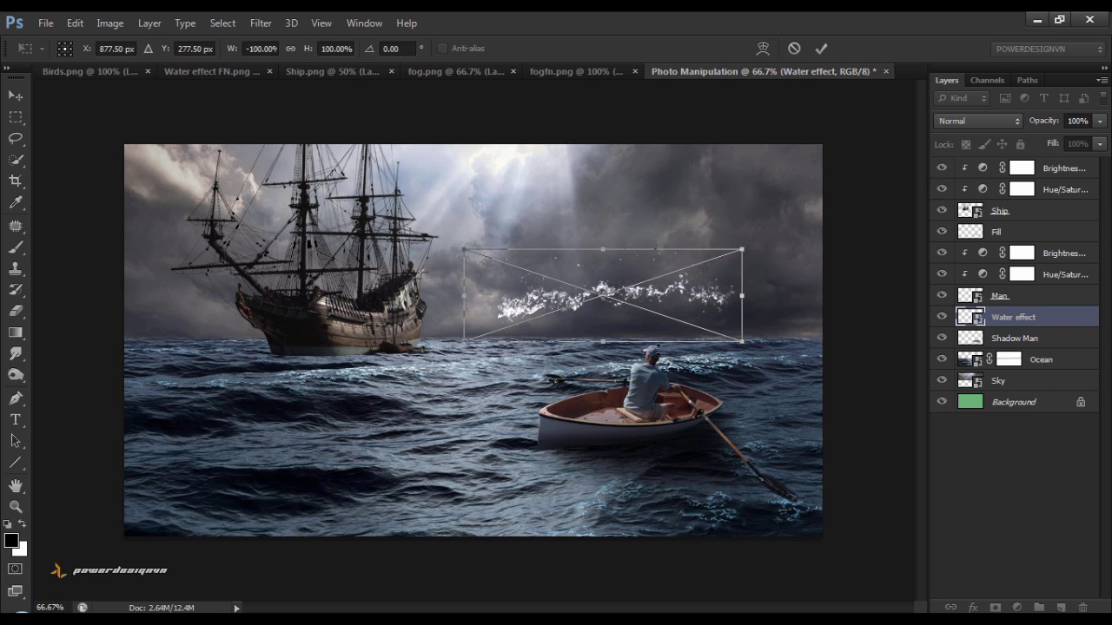
right_click(661, 295)
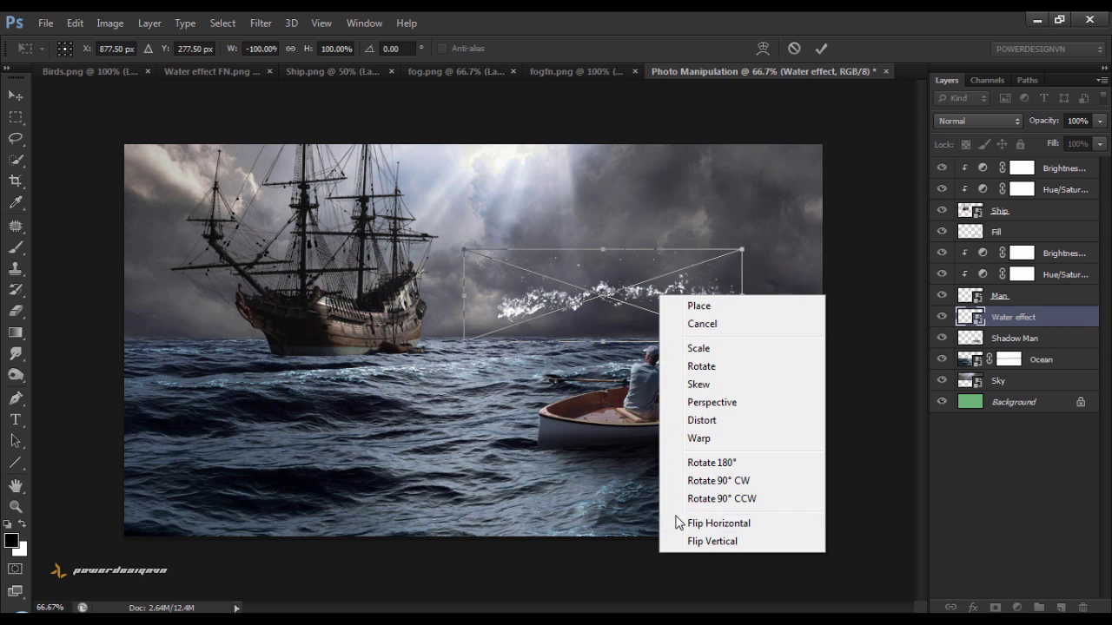
click(683, 542)
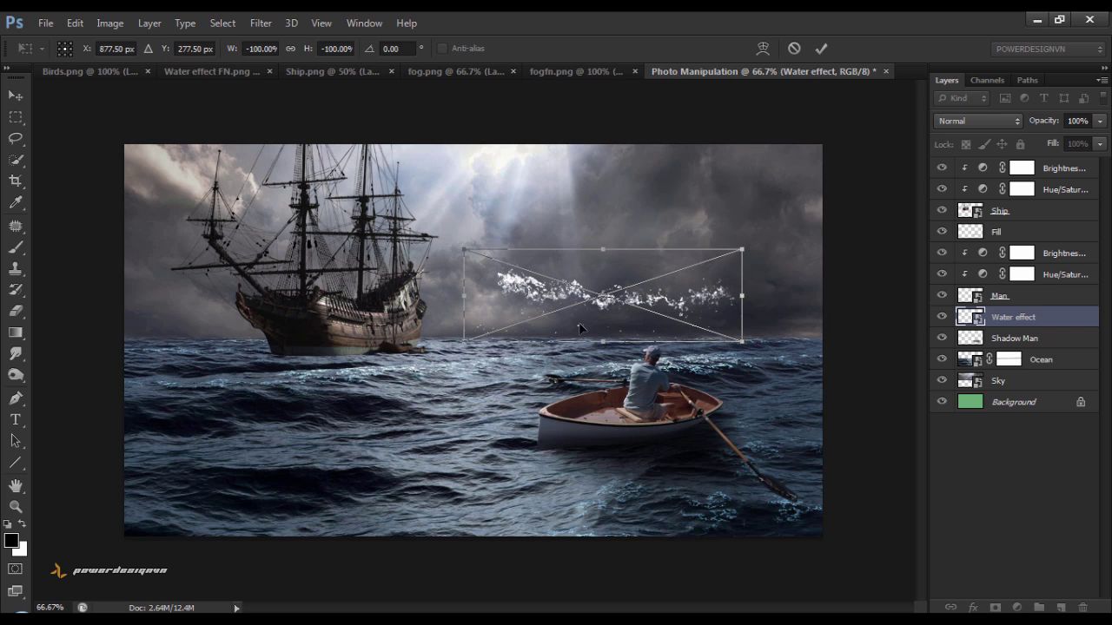
Shrink the splash to about 40%, rotate it roughly upside down and move it to the boat's side.
mouse_move(463, 252)
mouse_down()
mouse_move(573, 302)
mouse_move(580, 292)
mouse_move(373, 293)
mouse_up()
key(ctrl+plus)
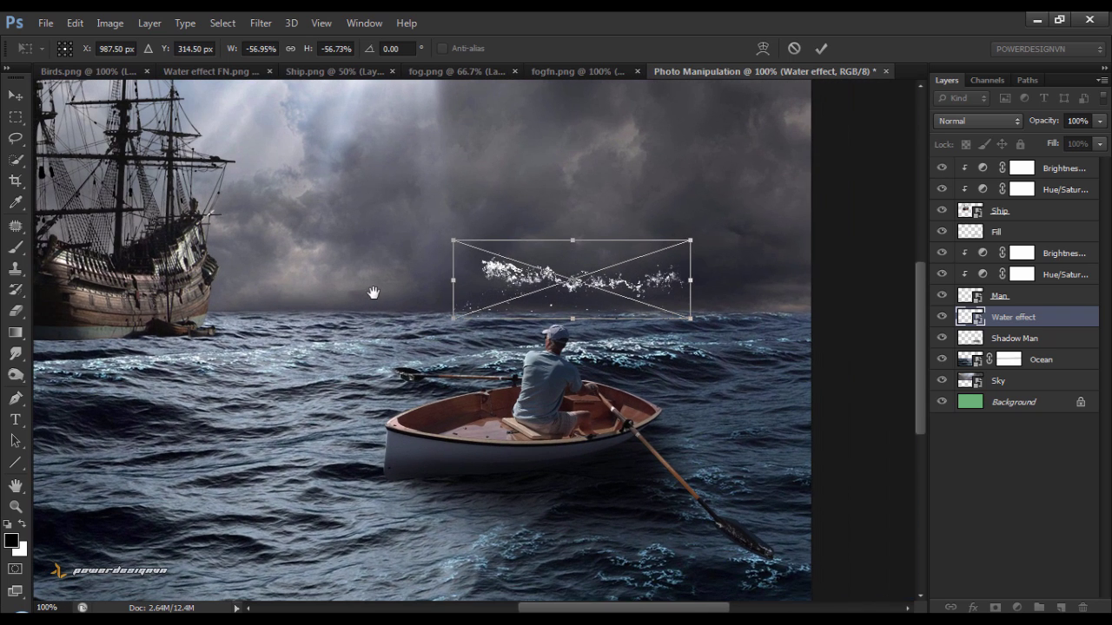
drag(510, 278, 526, 493)
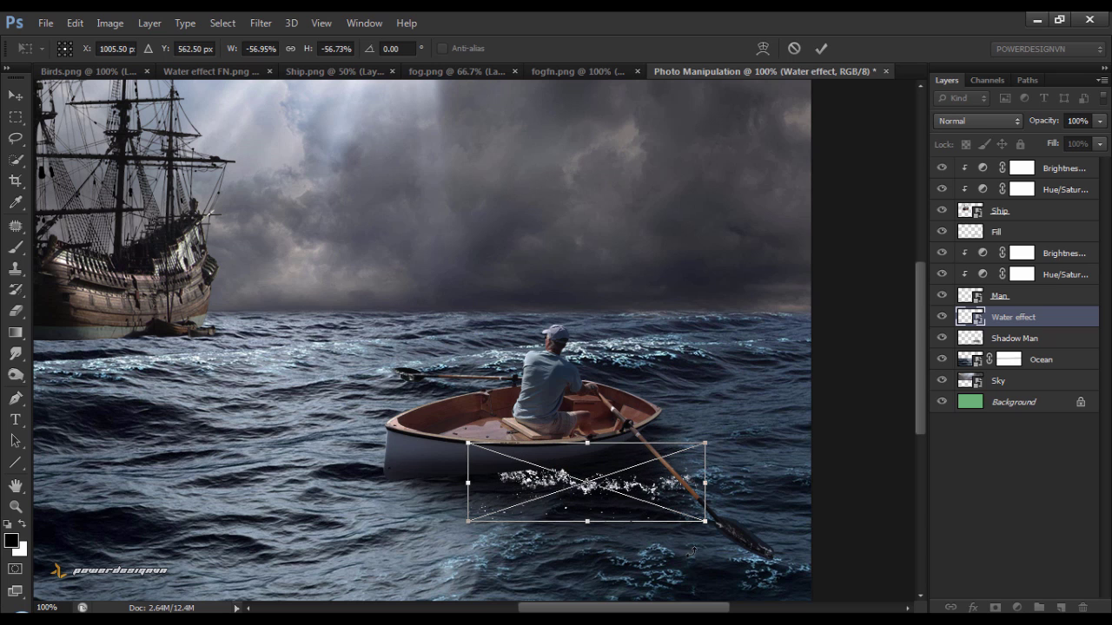
drag(709, 545, 727, 496)
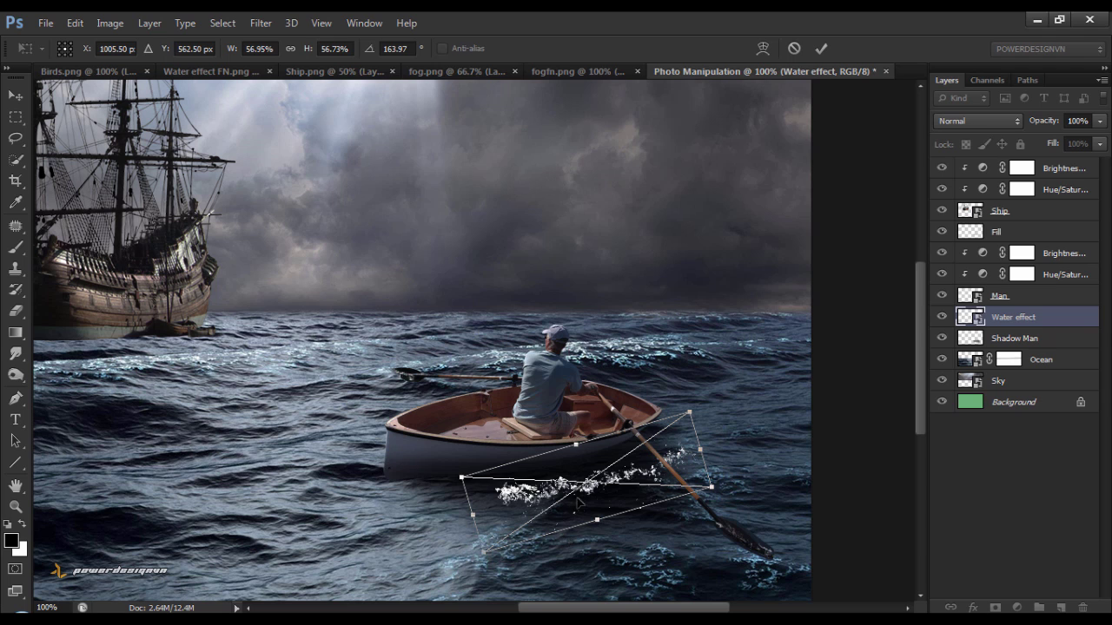
drag(590, 486, 593, 459)
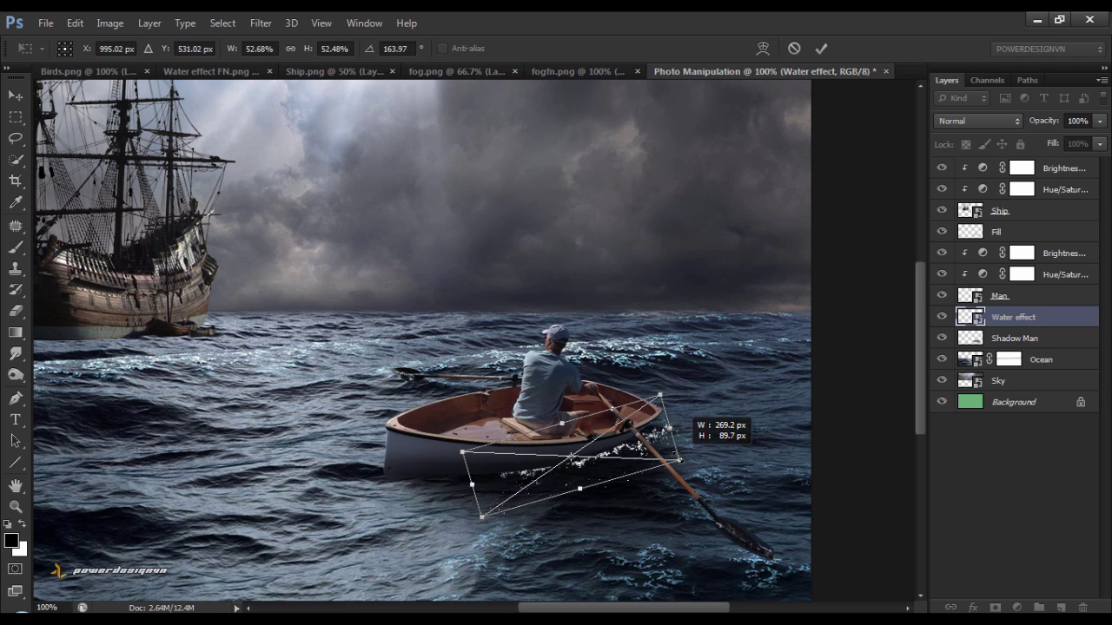
drag(711, 461, 674, 459)
drag(590, 469, 629, 459)
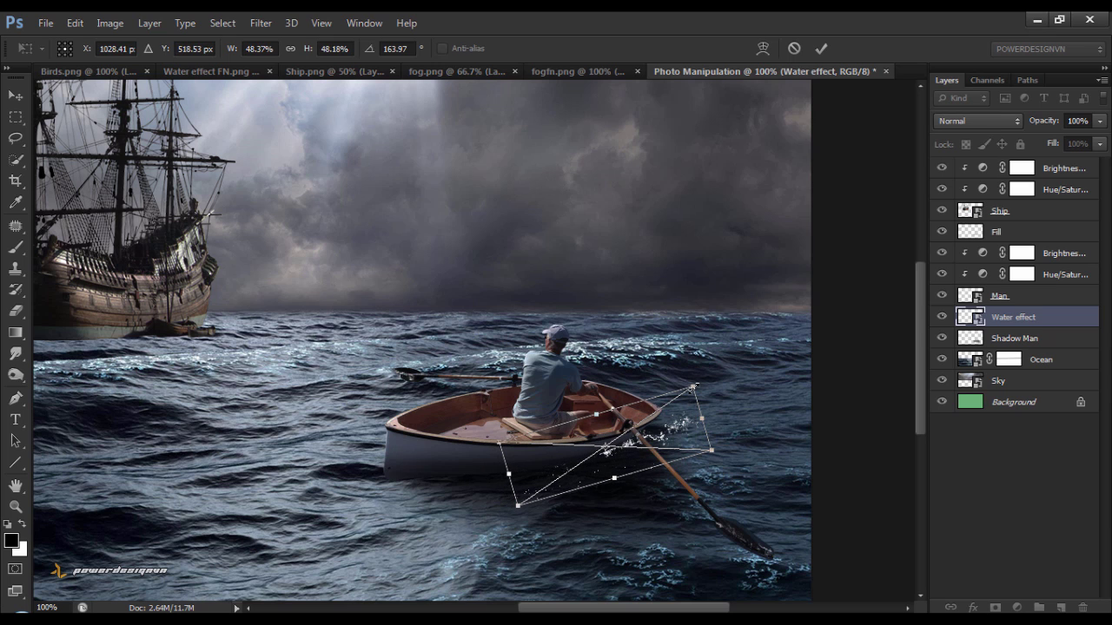
drag(692, 387, 659, 412)
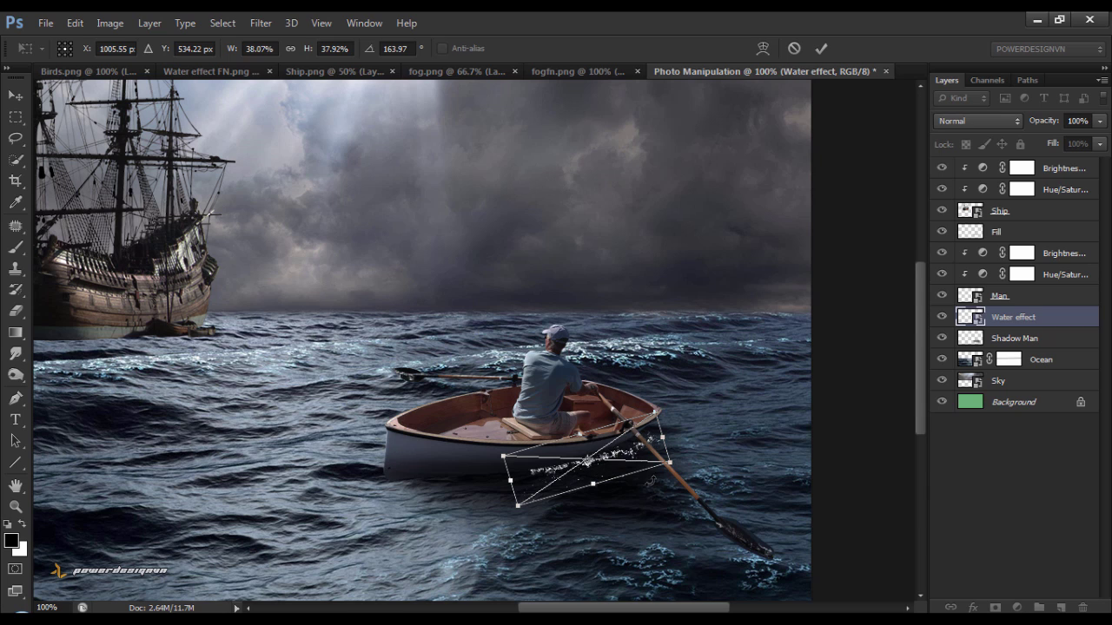
Fine-tune the splash's tilt, width and position against the hull below the oar, then commit.
drag(695, 463, 695, 453)
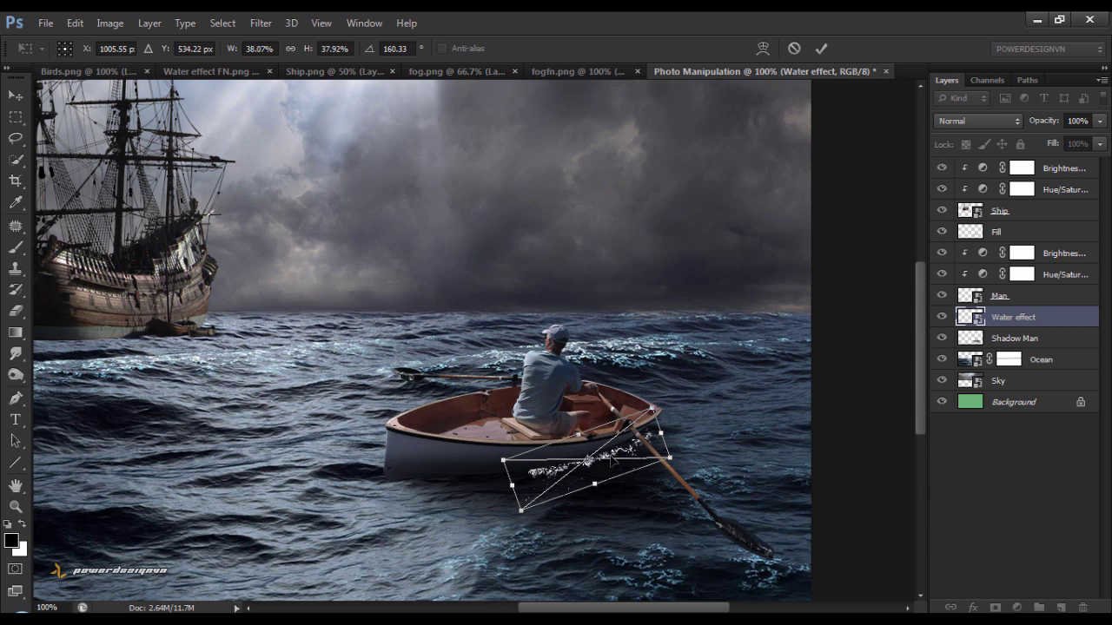
drag(610, 461, 615, 457)
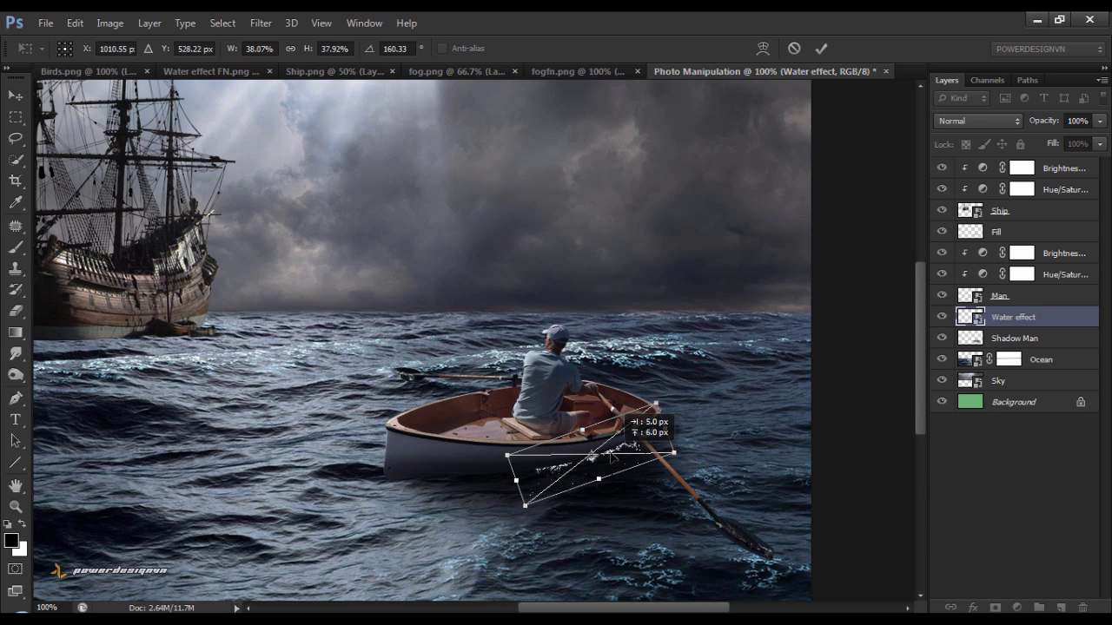
drag(606, 456, 619, 448)
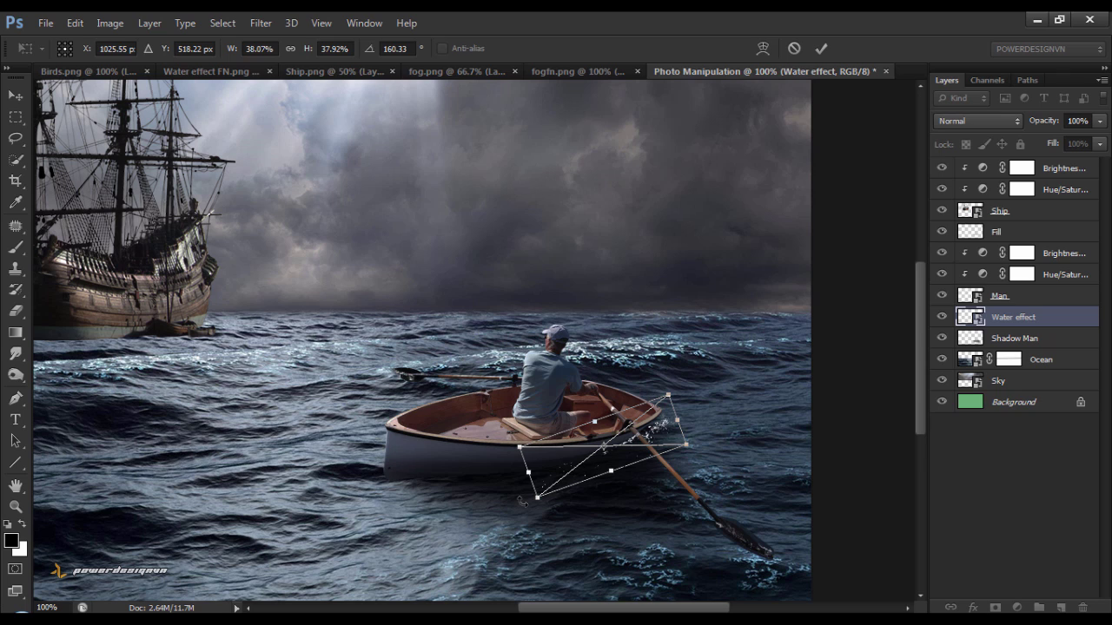
drag(521, 502, 526, 511)
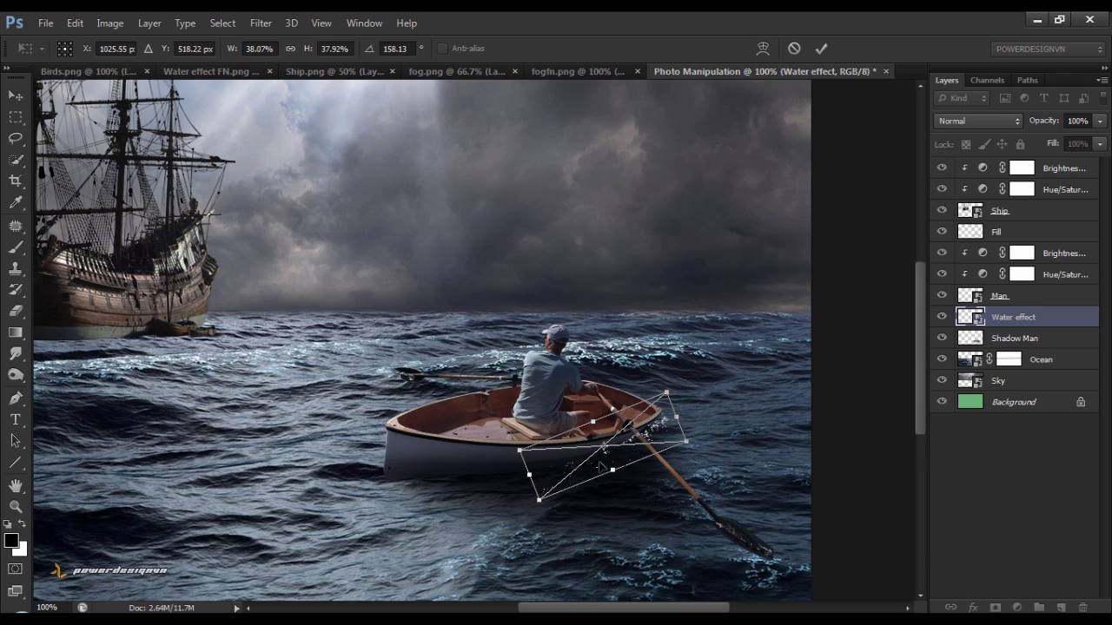
drag(600, 468, 601, 471)
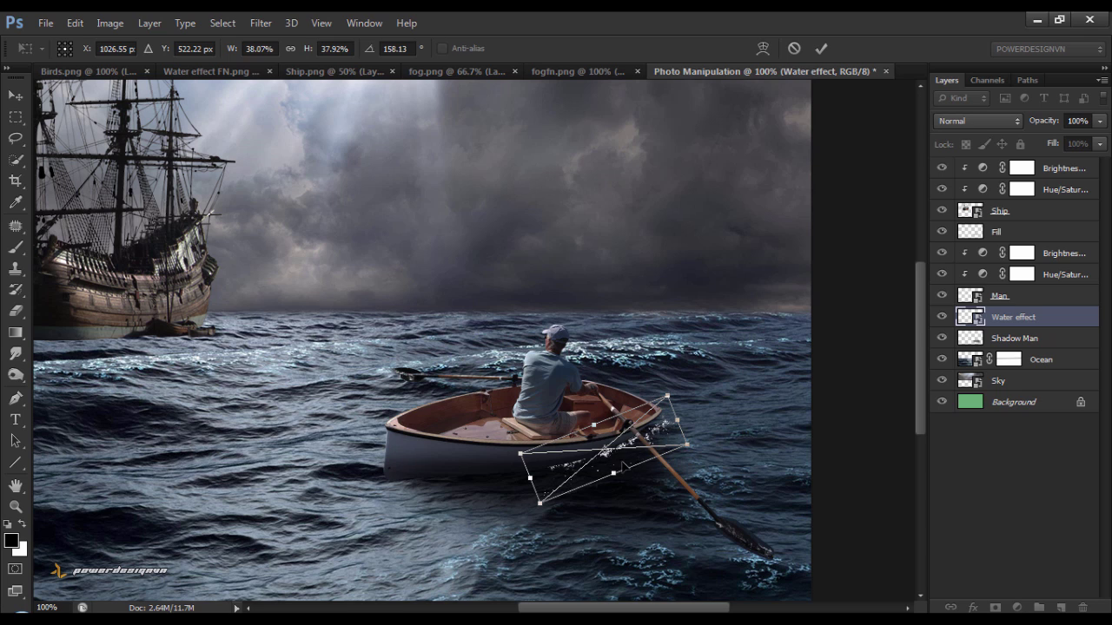
drag(679, 422, 685, 419)
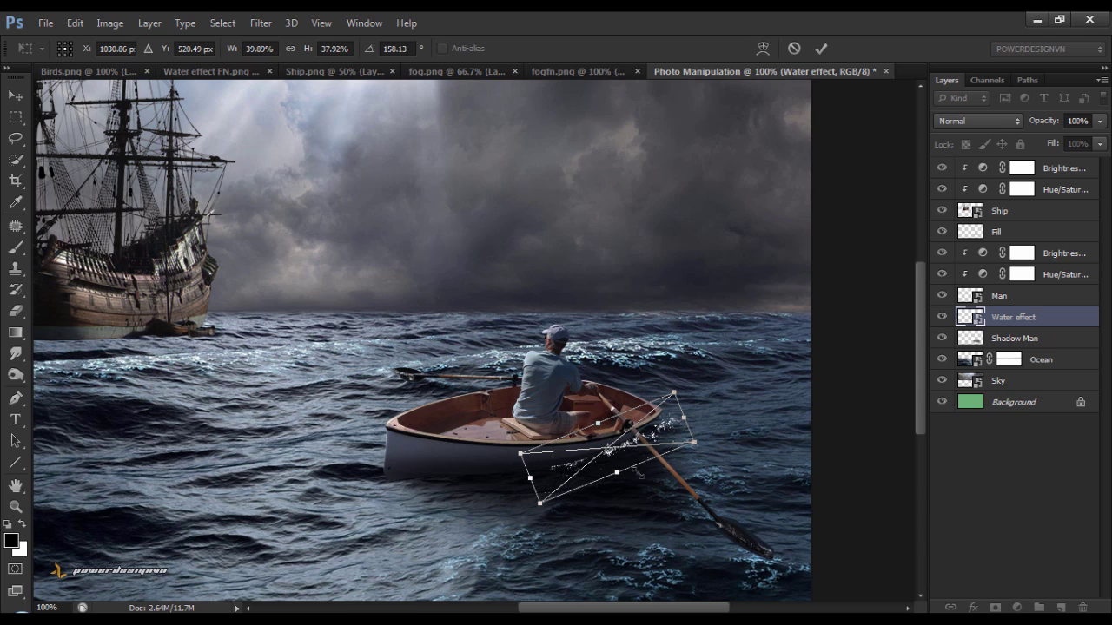
drag(618, 473, 615, 467)
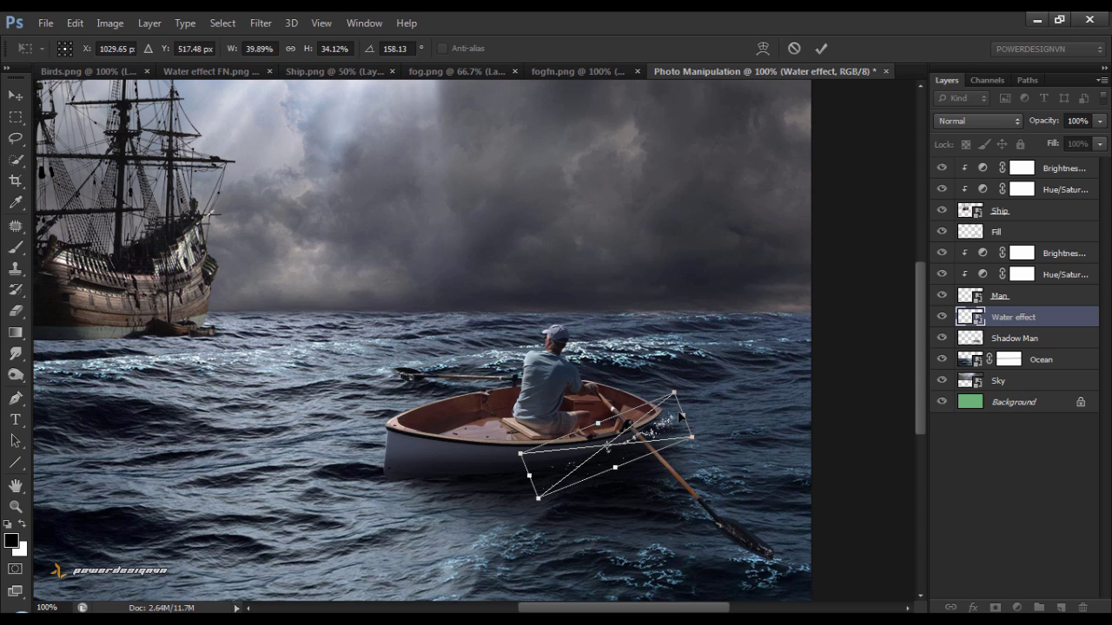
click(821, 50)
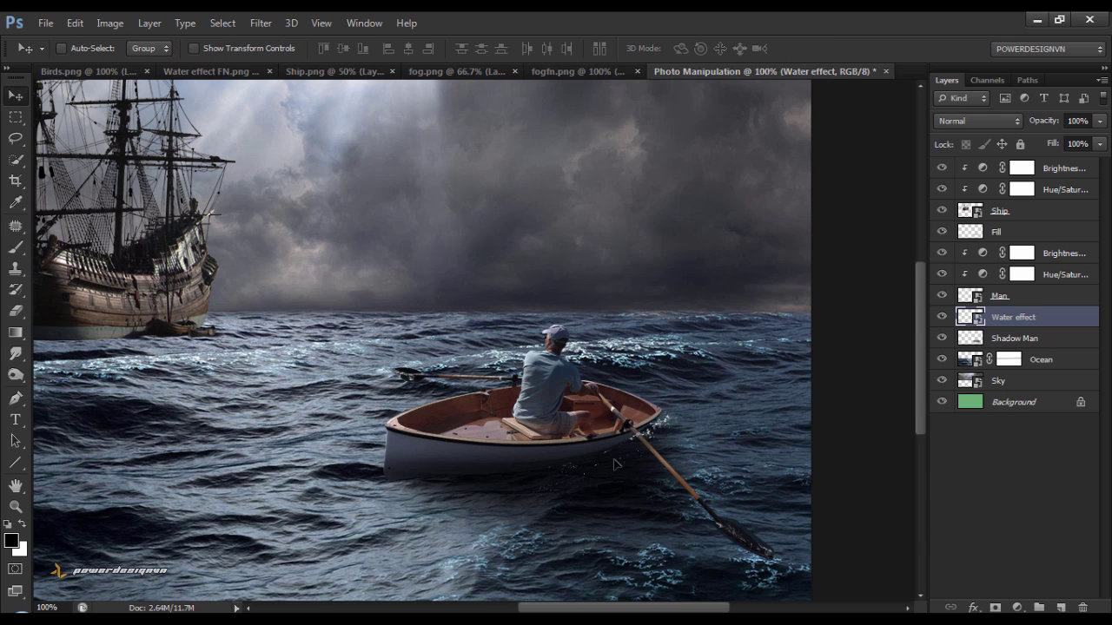
Position the Water effect splash beside the oar and lower its opacity to 67%.
mouse_move(599, 466)
mouse_down()
mouse_move(634, 477)
mouse_move(626, 465)
mouse_up()
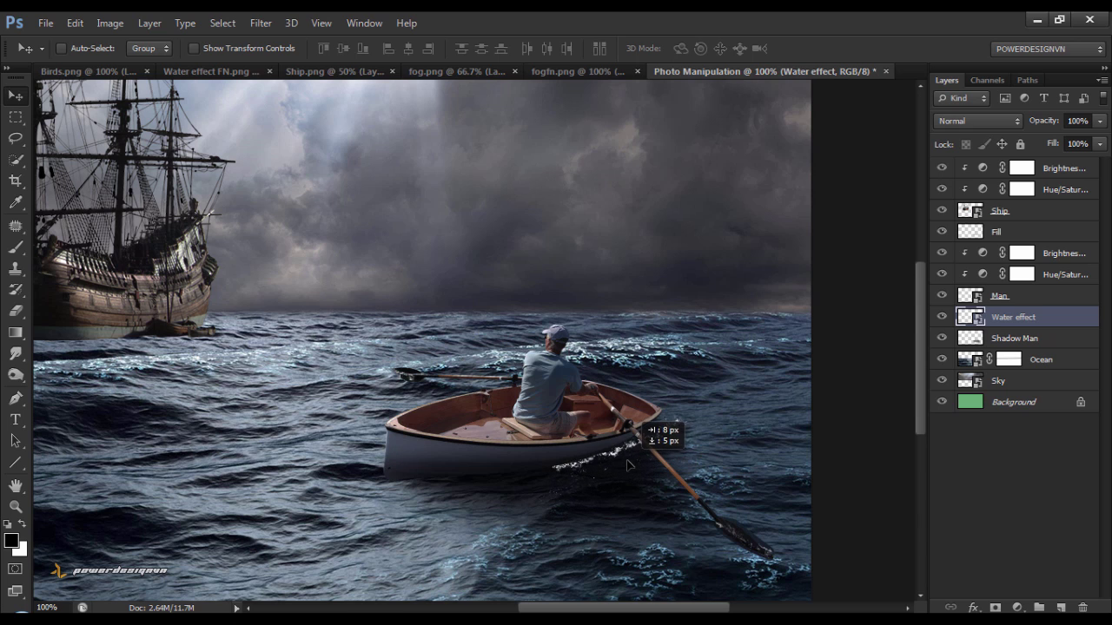
mouse_move(626, 465)
mouse_down()
mouse_move(669, 465)
mouse_move(662, 426)
mouse_up()
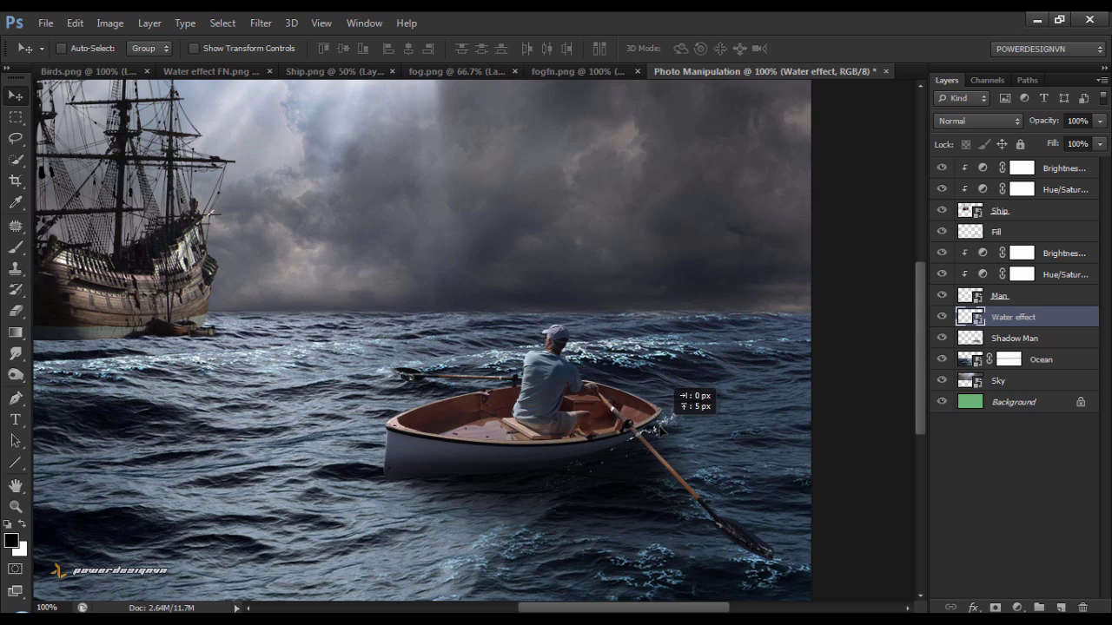
drag(662, 427, 665, 441)
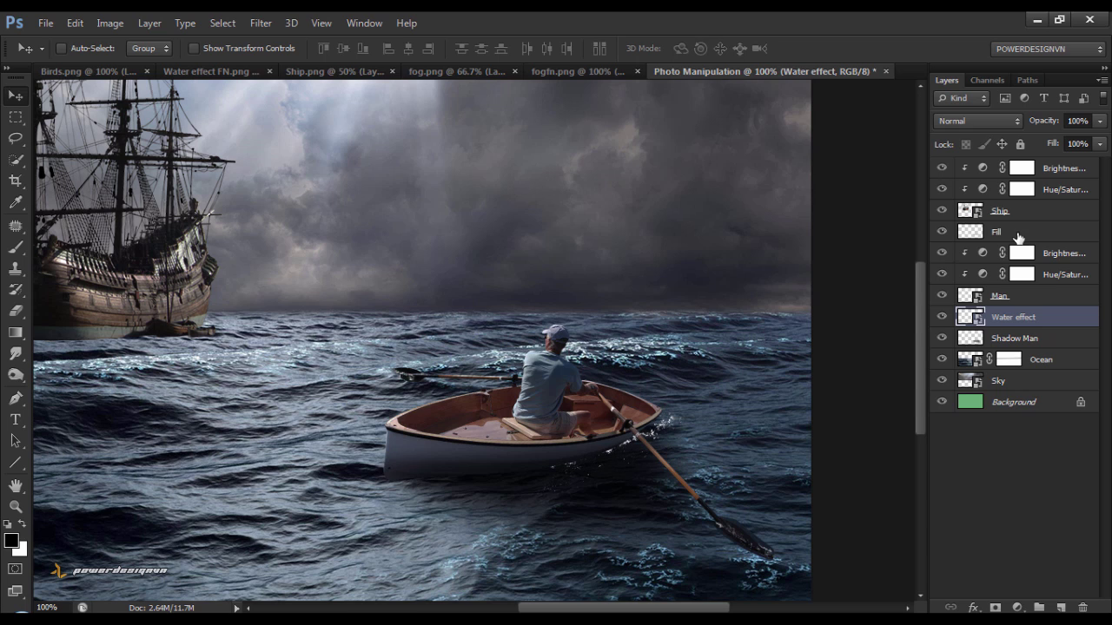
click(1099, 143)
drag(1100, 145, 1078, 150)
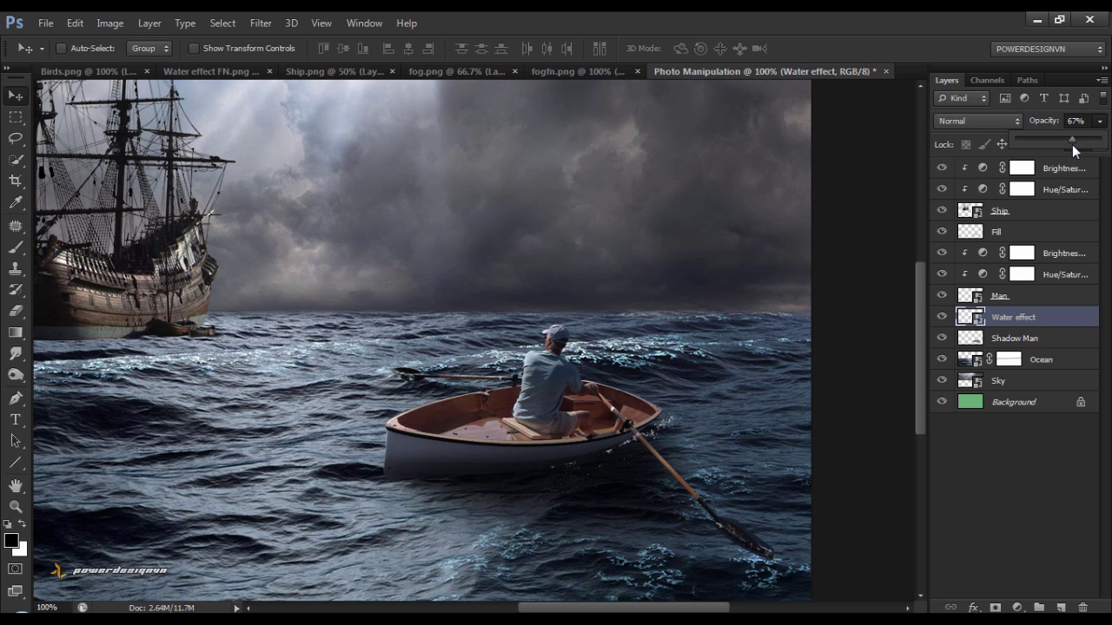
Duplicate the splash alongside the hull and transform the copy along the waterline.
key(ctrl+0)
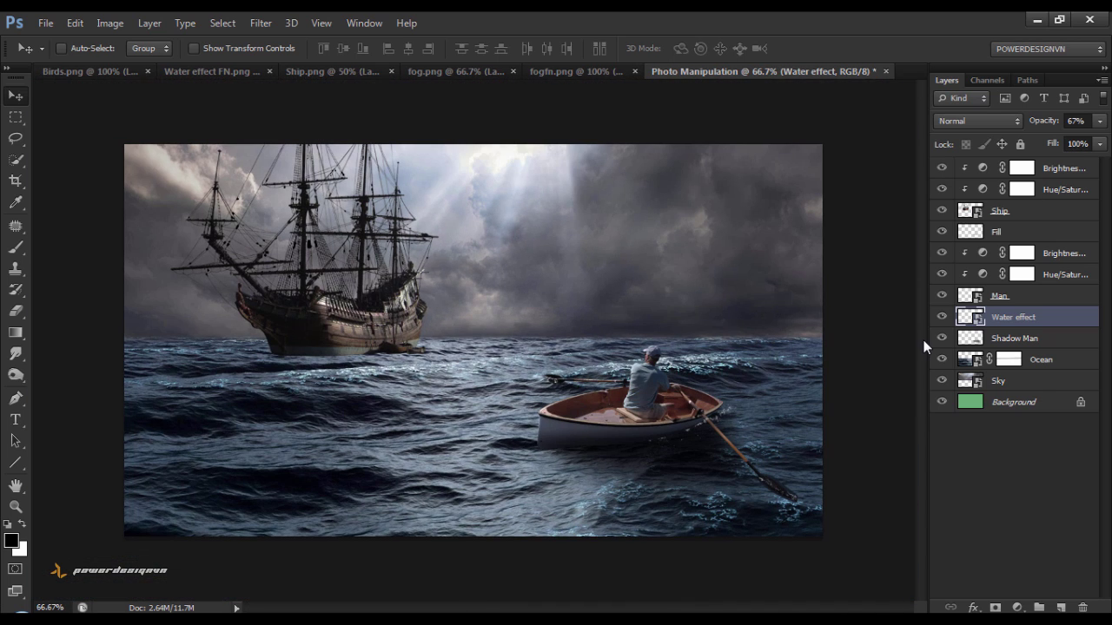
key(ctrl+1)
mouse_move(824, 461)
mouse_down()
mouse_move(674, 439)
mouse_move(631, 414)
mouse_up()
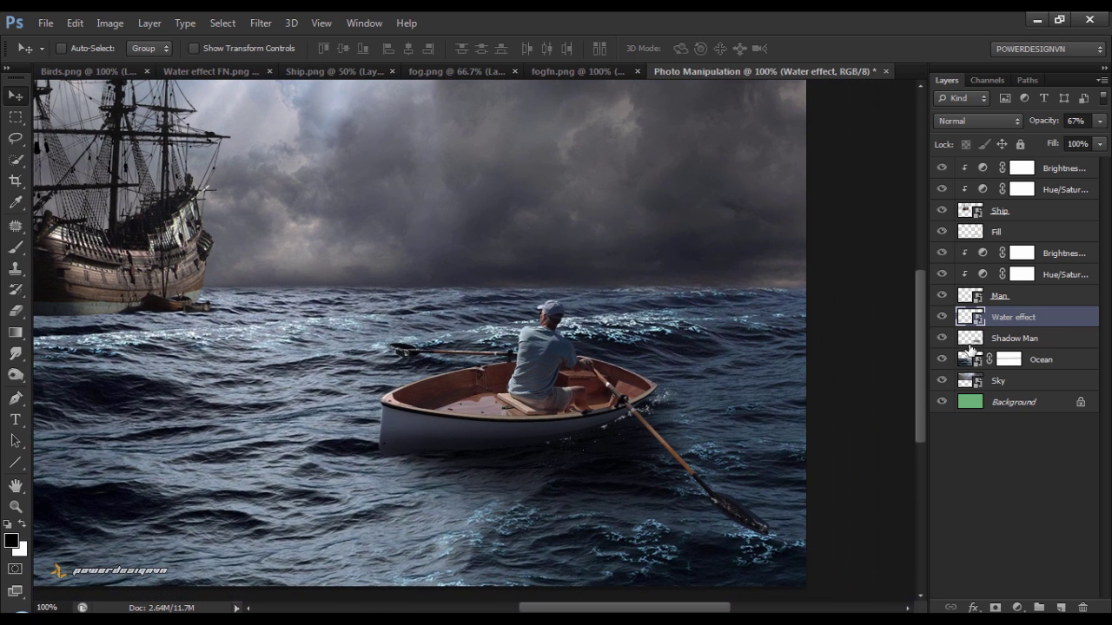
mouse_move(638, 418)
mouse_down()
mouse_move(596, 444)
mouse_move(654, 462)
mouse_up()
key(ctrl+t)
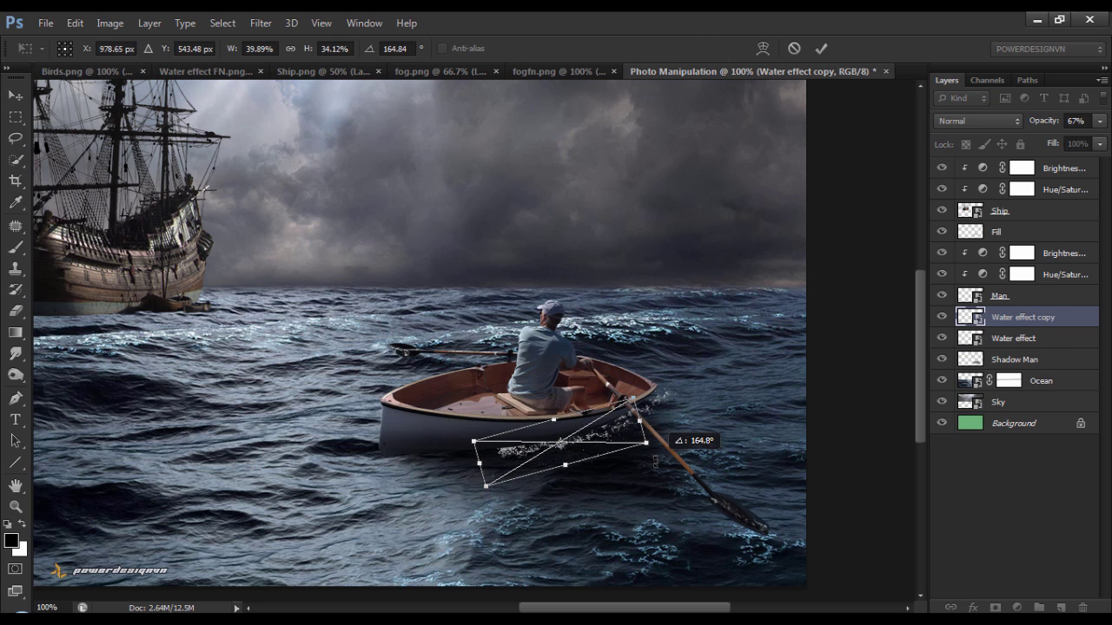
drag(592, 445, 590, 438)
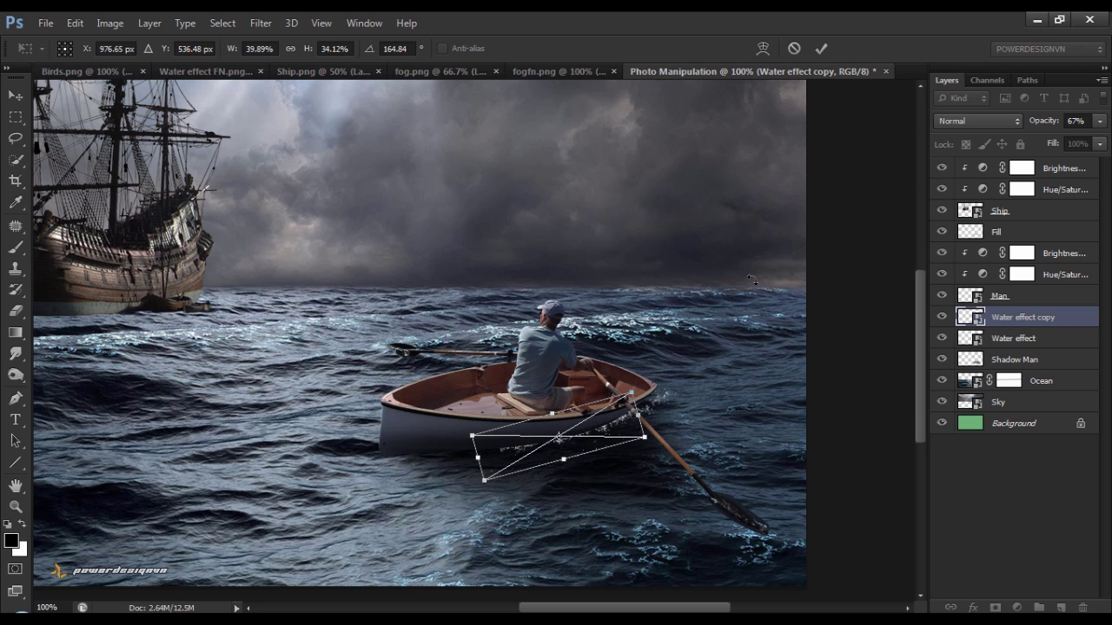
click(820, 51)
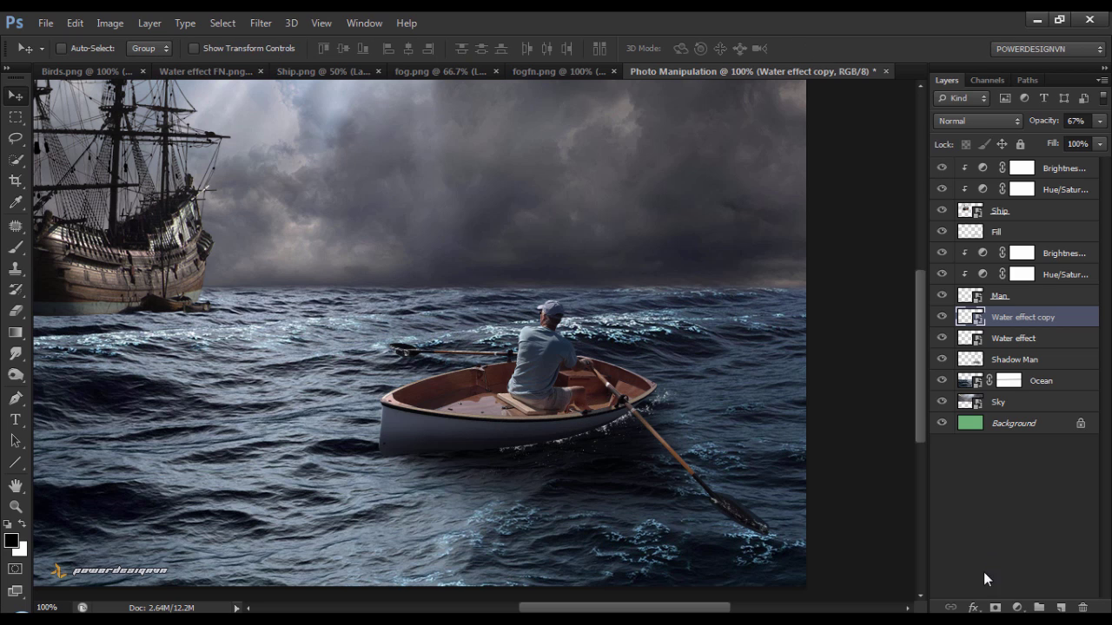
Add a layer mask to Water effect copy and choose the Brush at 100% opacity and 100% flow.
click(995, 607)
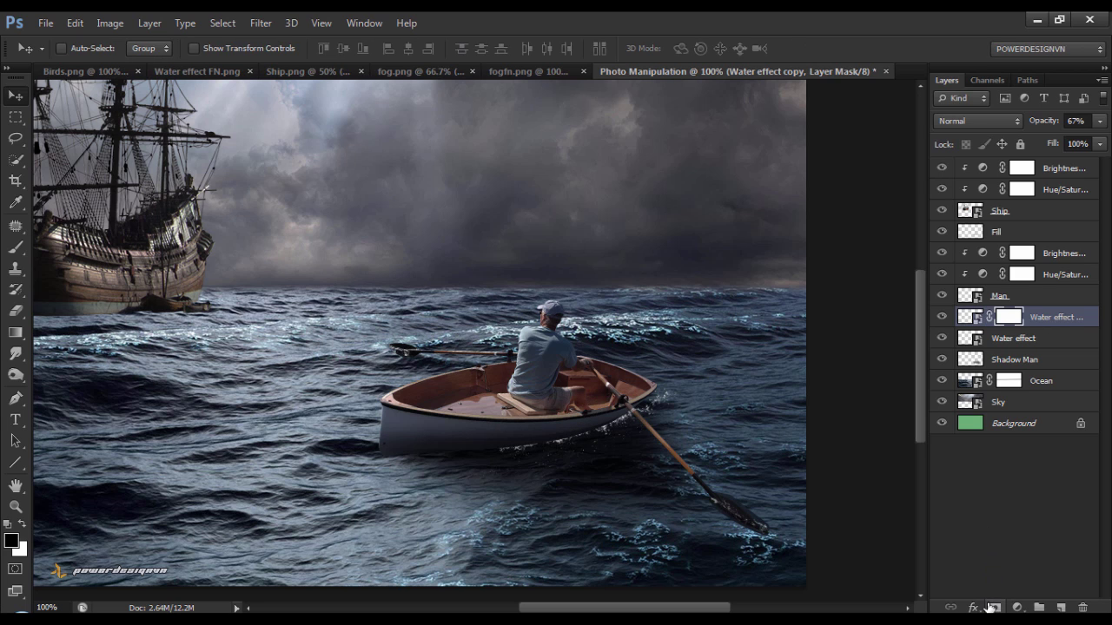
click(16, 253)
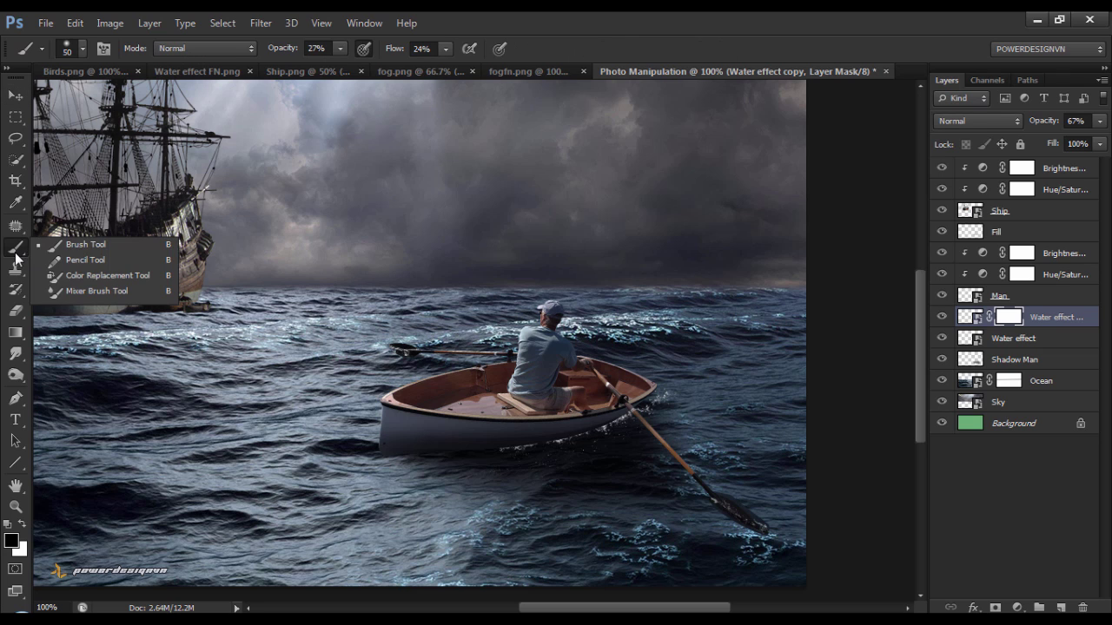
click(54, 248)
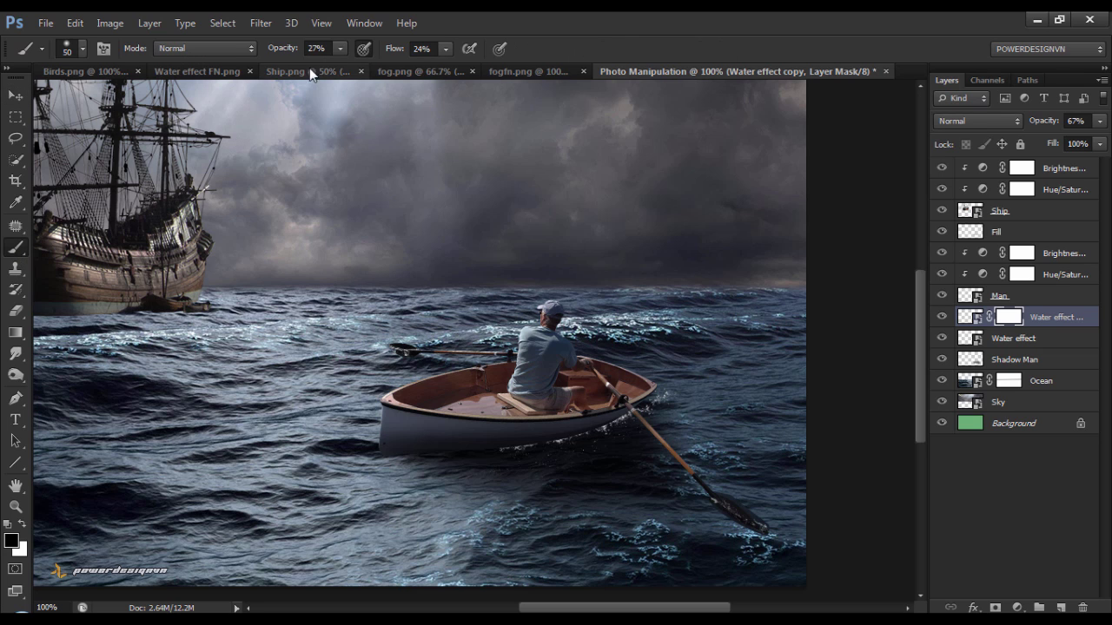
drag(340, 47, 399, 71)
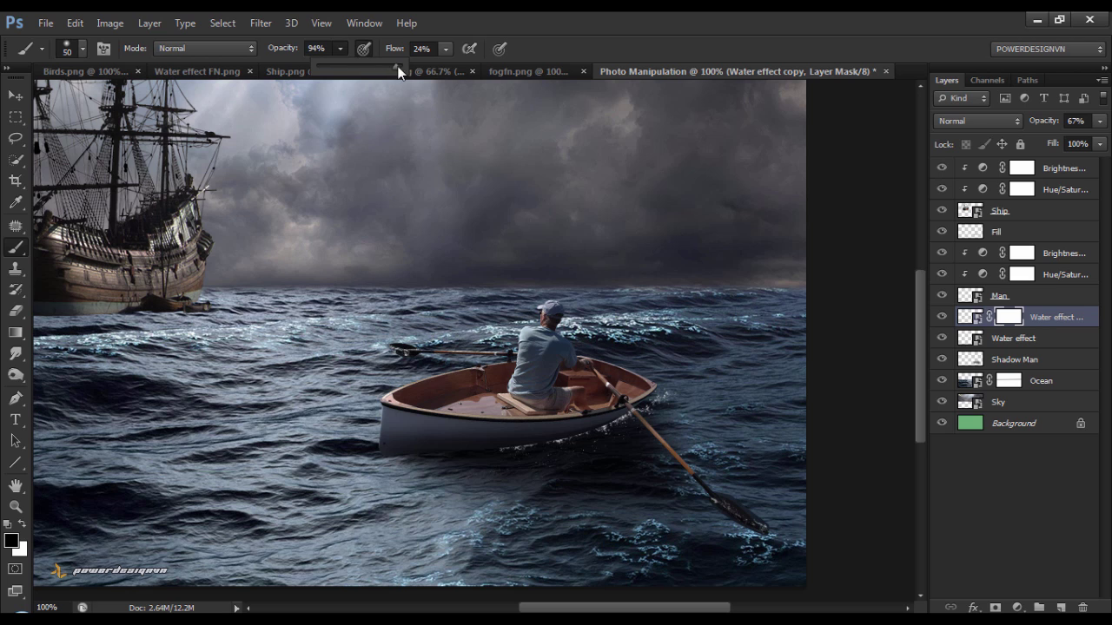
click(443, 53)
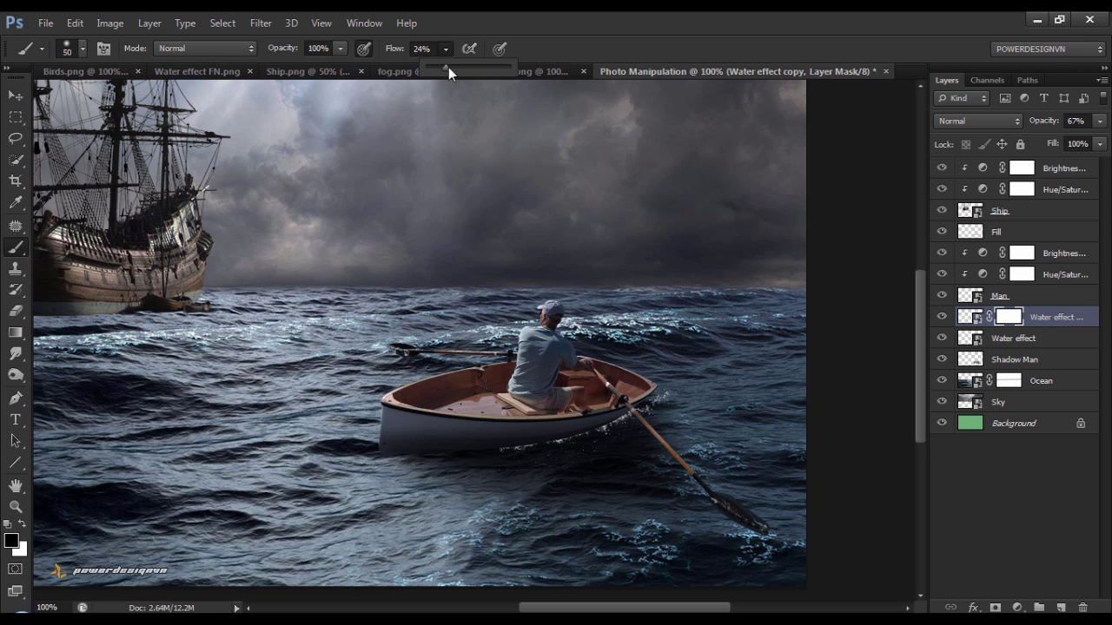
drag(445, 69, 525, 76)
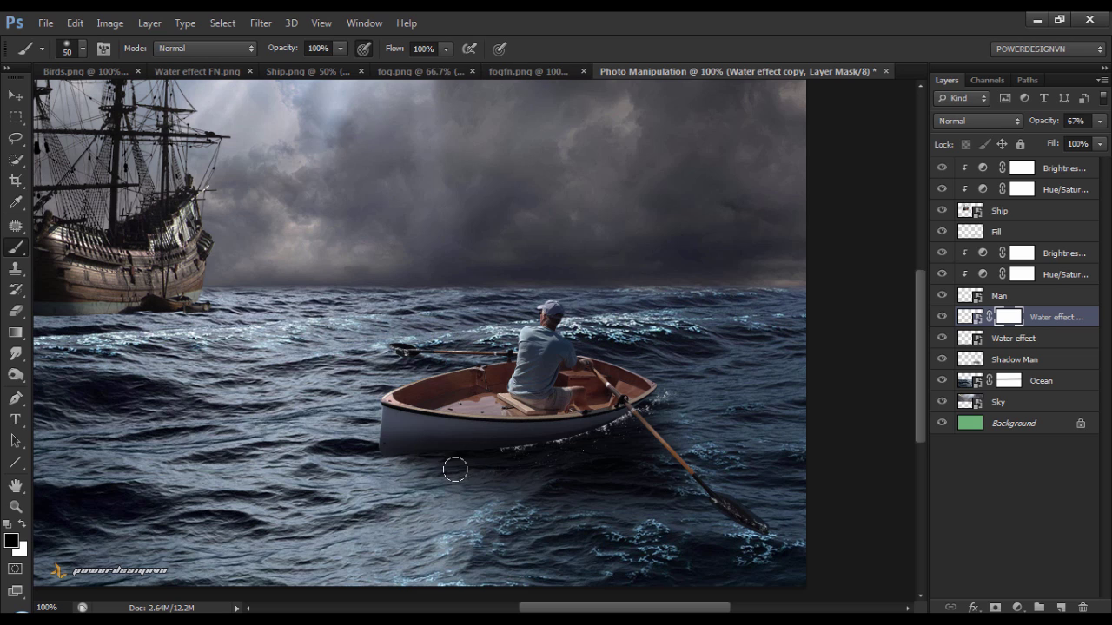
Set the brush to 60 px with 5% hardness and paint out the splash along the hull's lower edge.
key(bracketright)
right_click(479, 484)
mouse_move(498, 441)
mouse_down()
mouse_move(524, 438)
mouse_move(500, 438)
mouse_up()
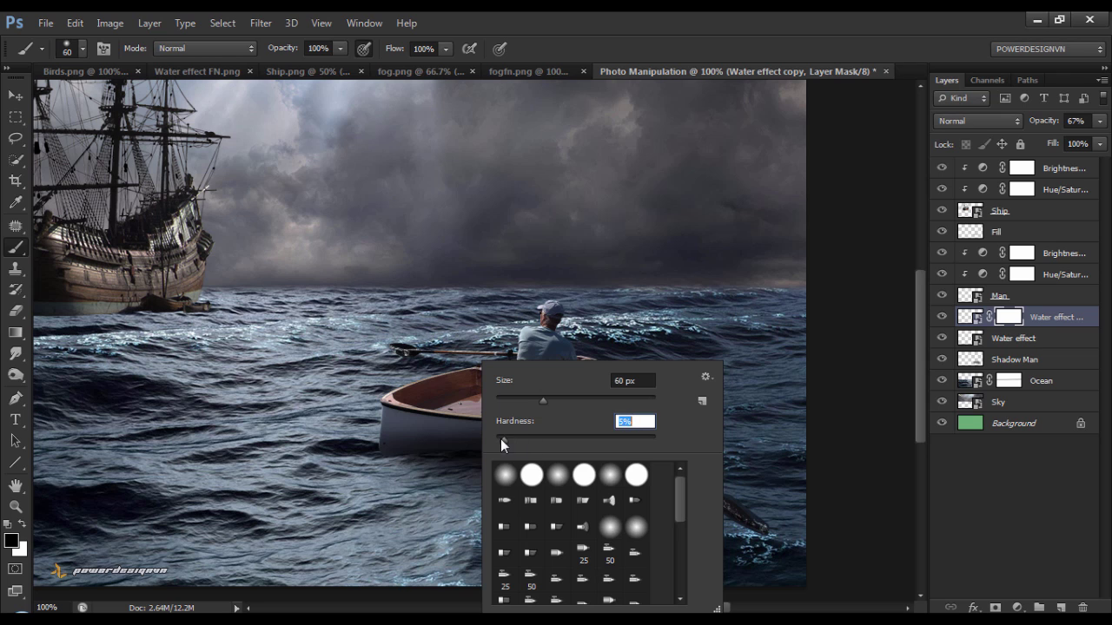
key(Return)
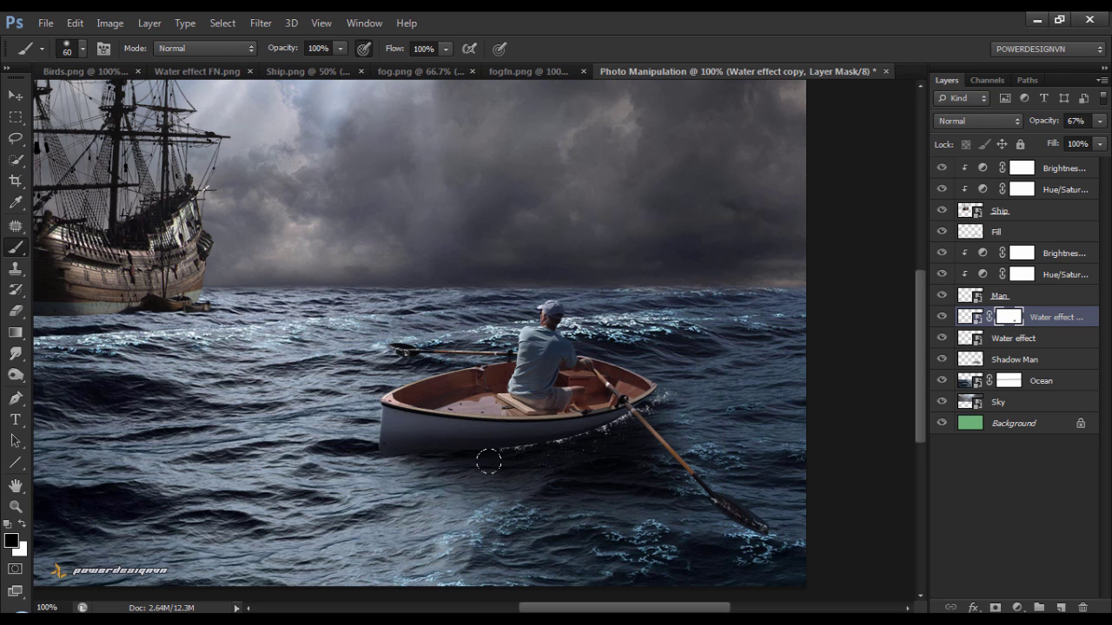
drag(488, 462, 506, 463)
Mask the original Water effect layer beside the boat, then zoom to 200% on the hull.
click(997, 342)
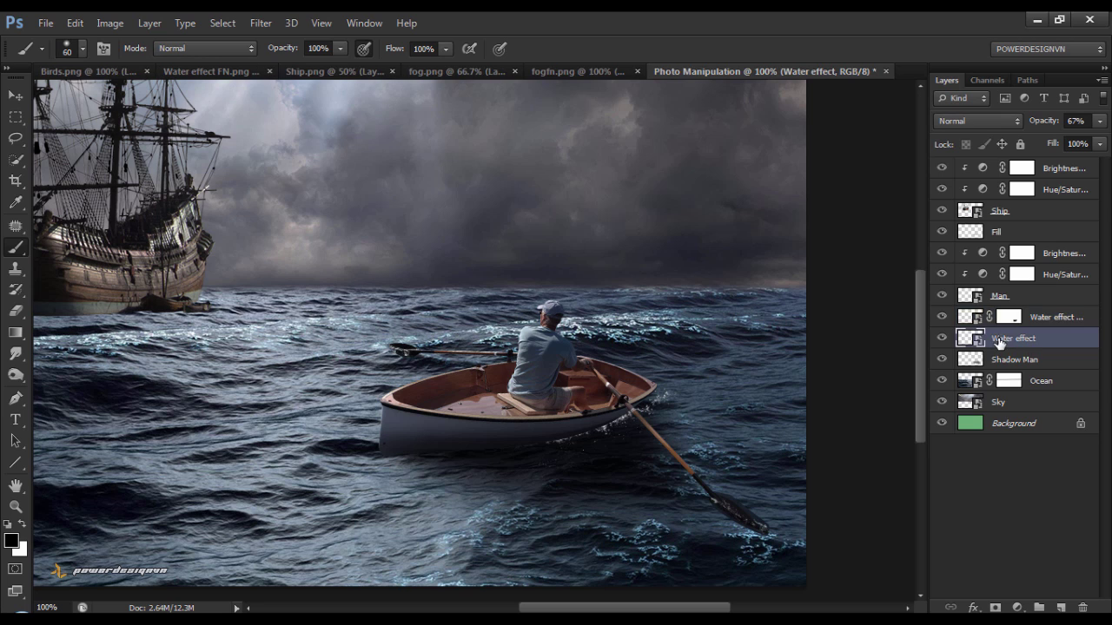
click(996, 604)
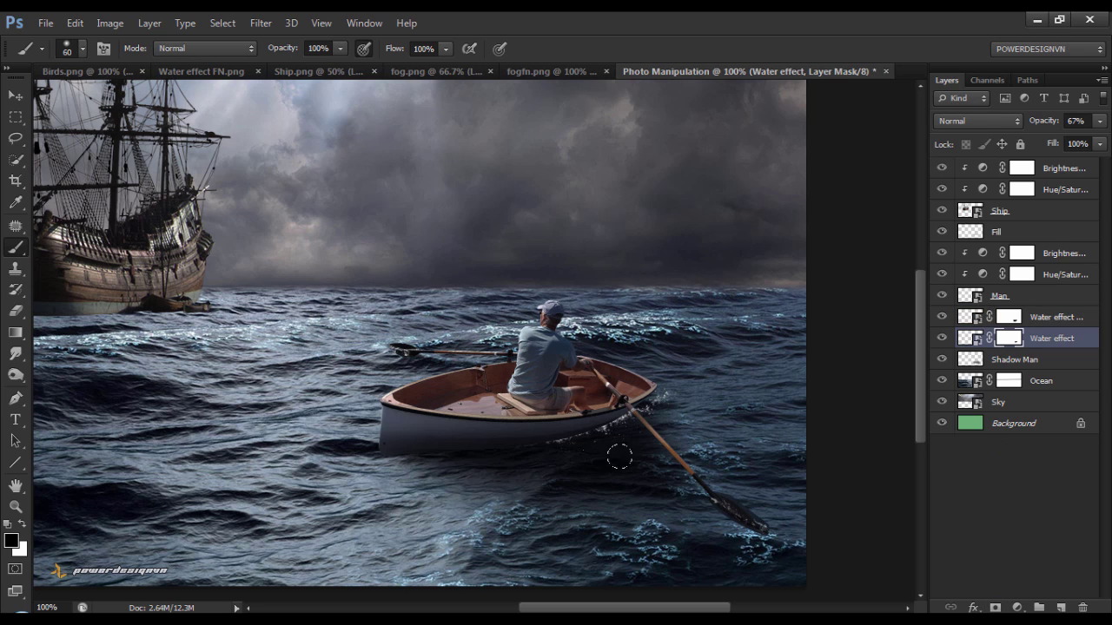
drag(674, 426, 591, 461)
click(15, 95)
key(ctrl+plus)
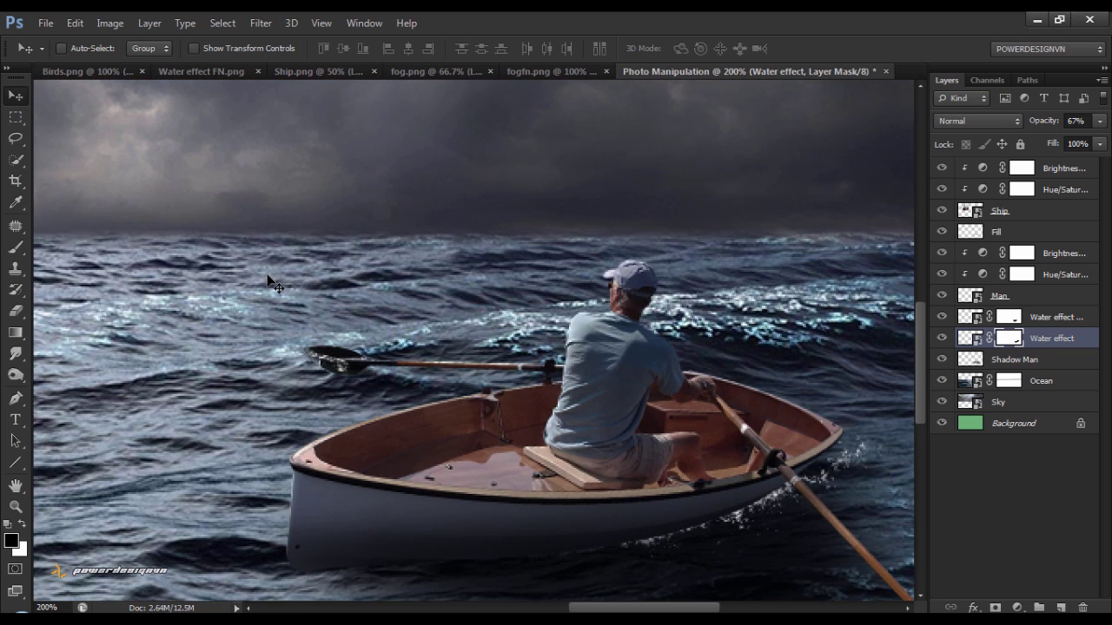
mouse_move(398, 449)
mouse_down()
mouse_move(379, 422)
mouse_move(386, 304)
mouse_up()
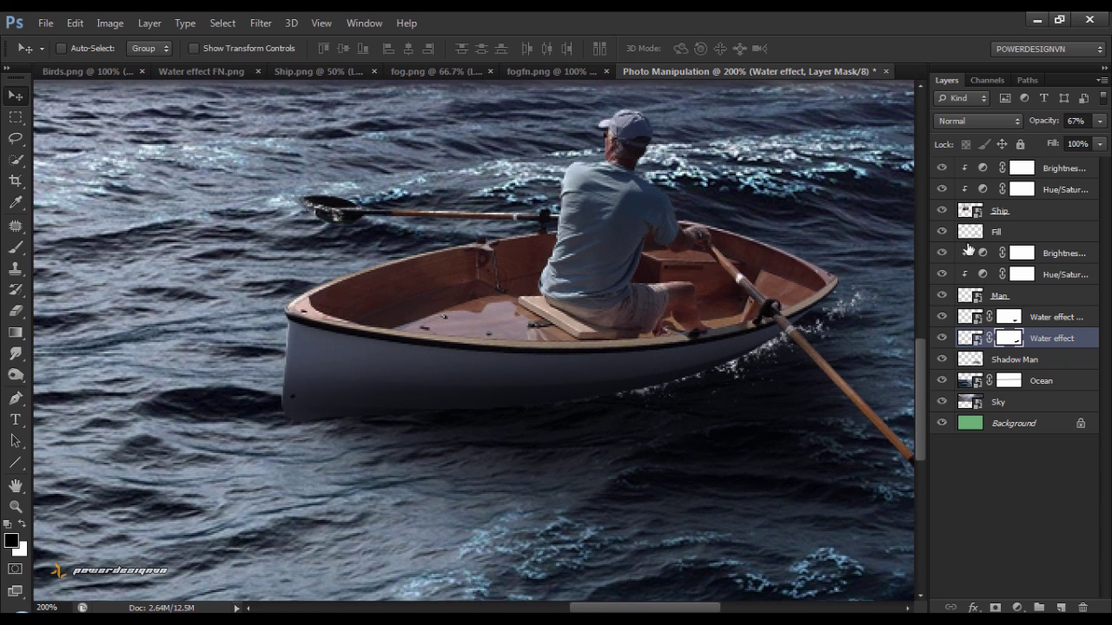
Shade the lower hull on the Fill layer with a 30 px black brush at 45% opacity inside the Man selection.
ctrl+click(971, 298)
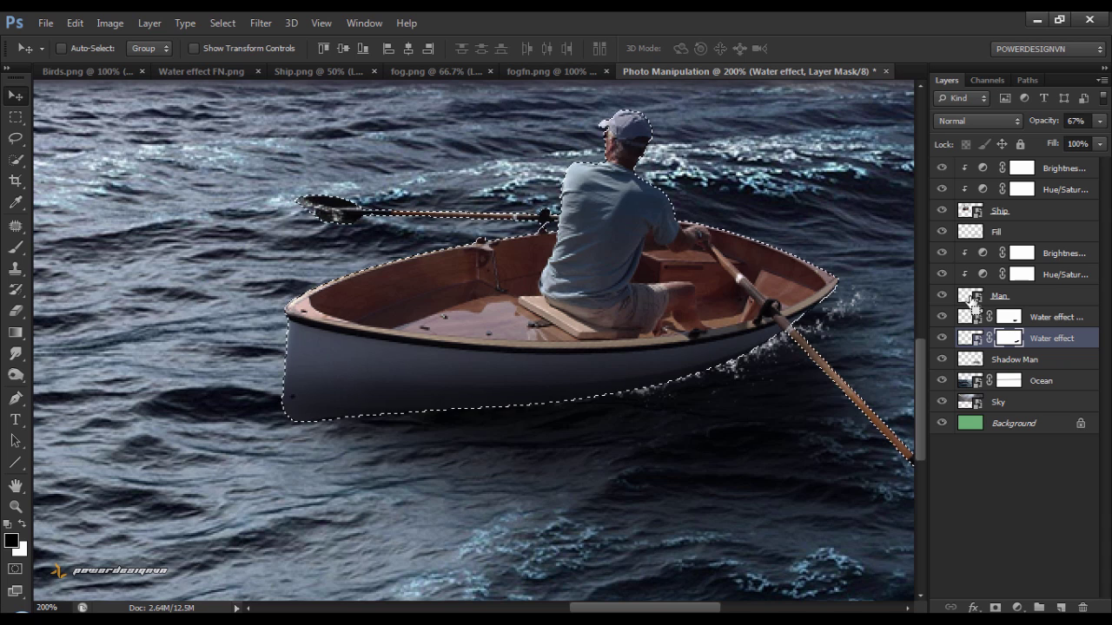
click(1024, 233)
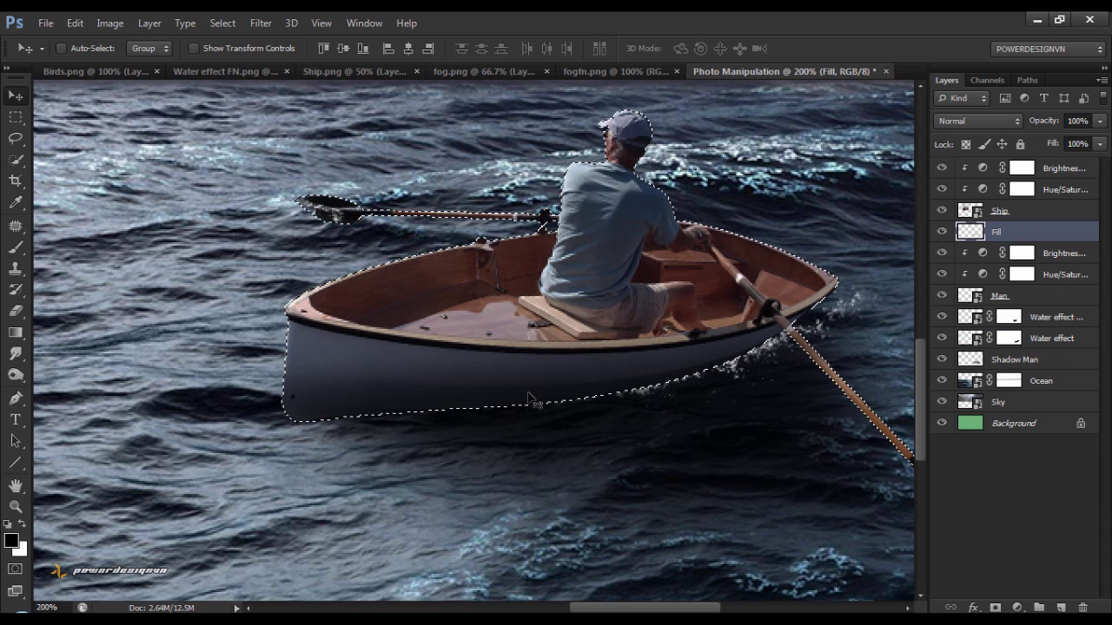
key(b)
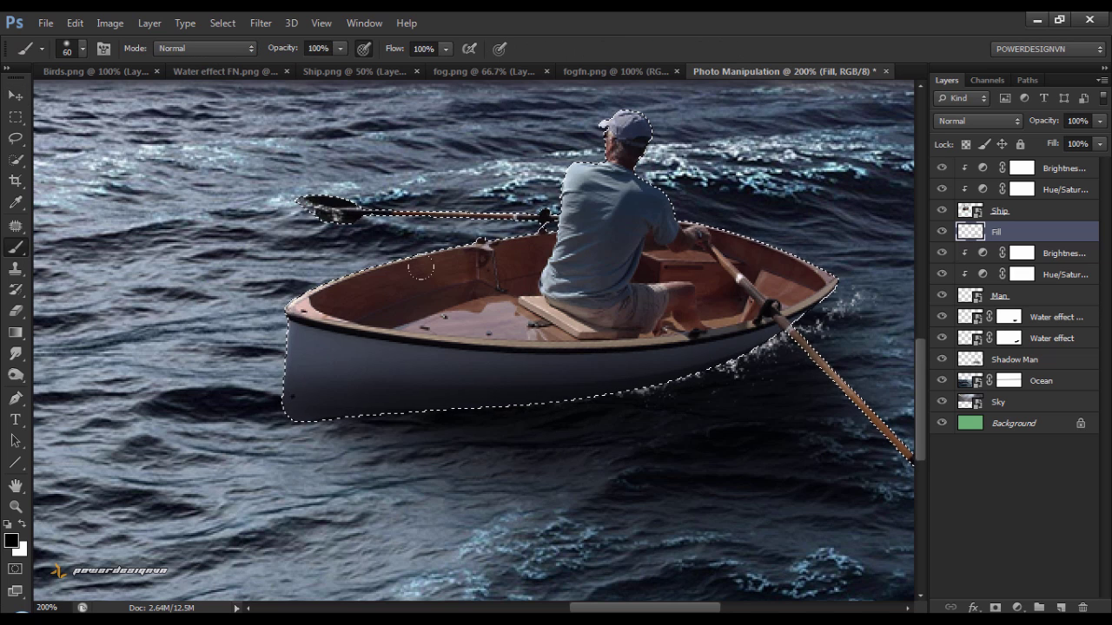
click(340, 49)
drag(340, 64, 309, 70)
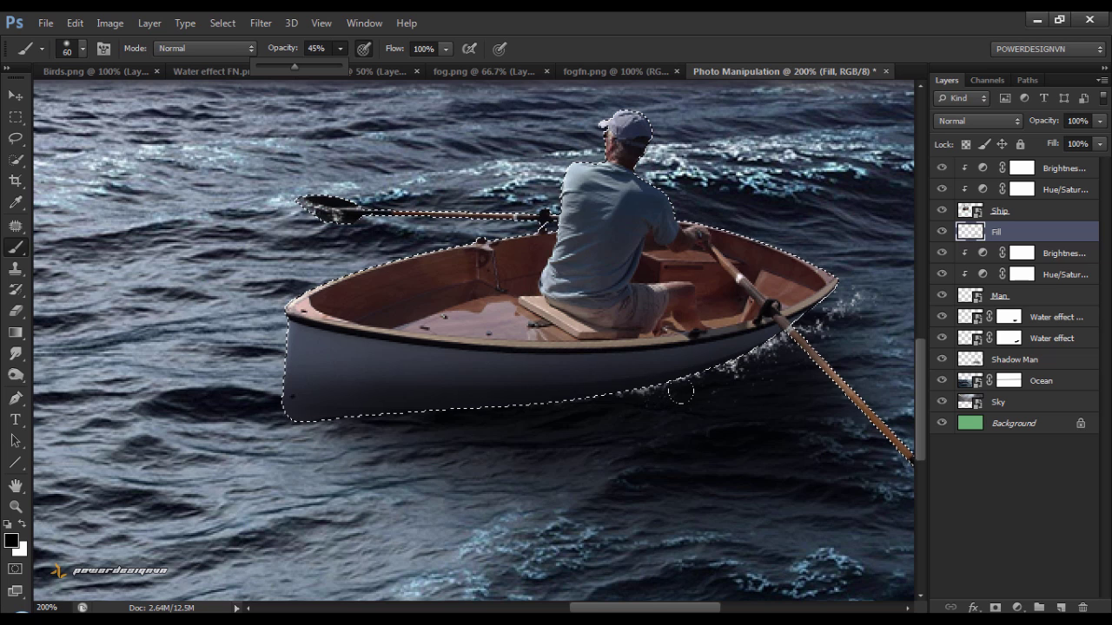
key(bracketleft)
key(bracketleft)
key(bracketleft)
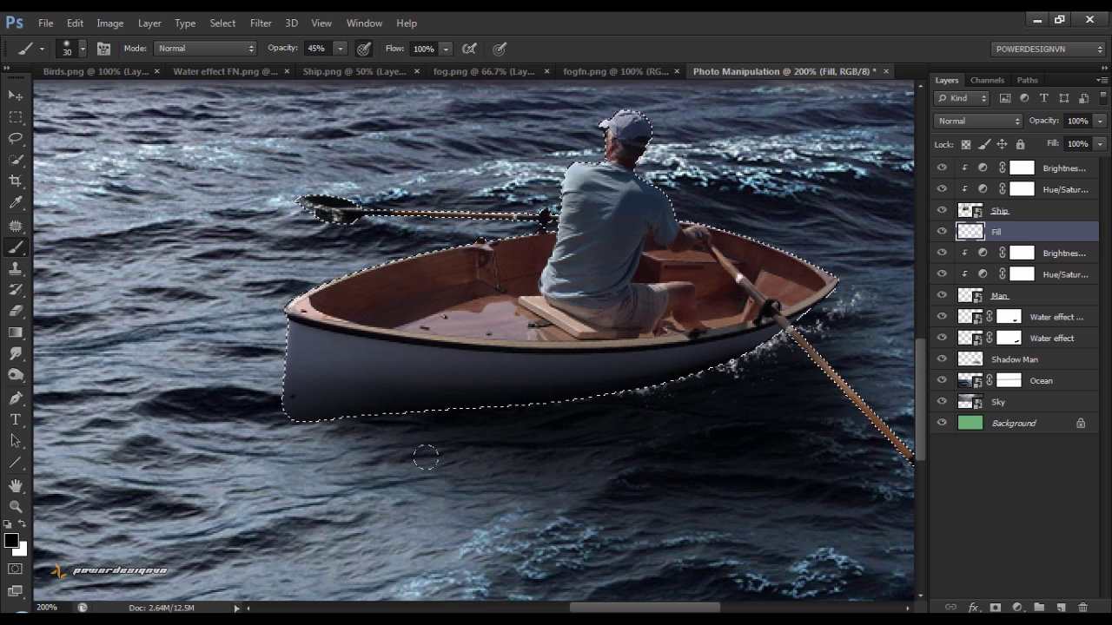
key(ctrl+d)
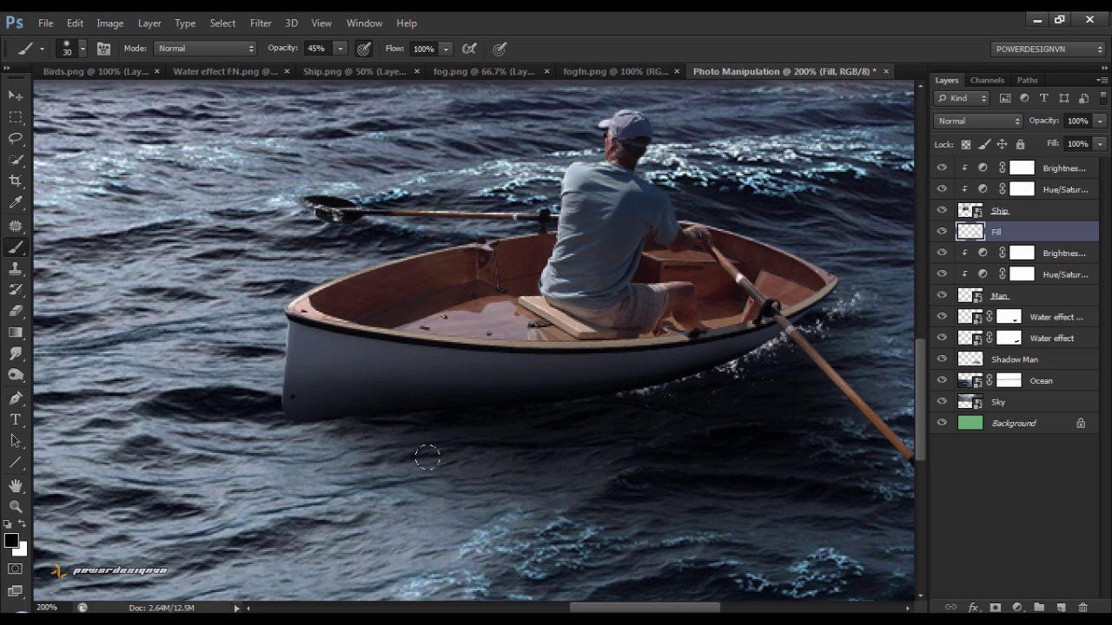
scroll(684, 377, down, 3)
Target Shadow Man, inspect the hull at 200%, set brush size 45, then zoom out to the full composite.
scroll(684, 375, down, 3)
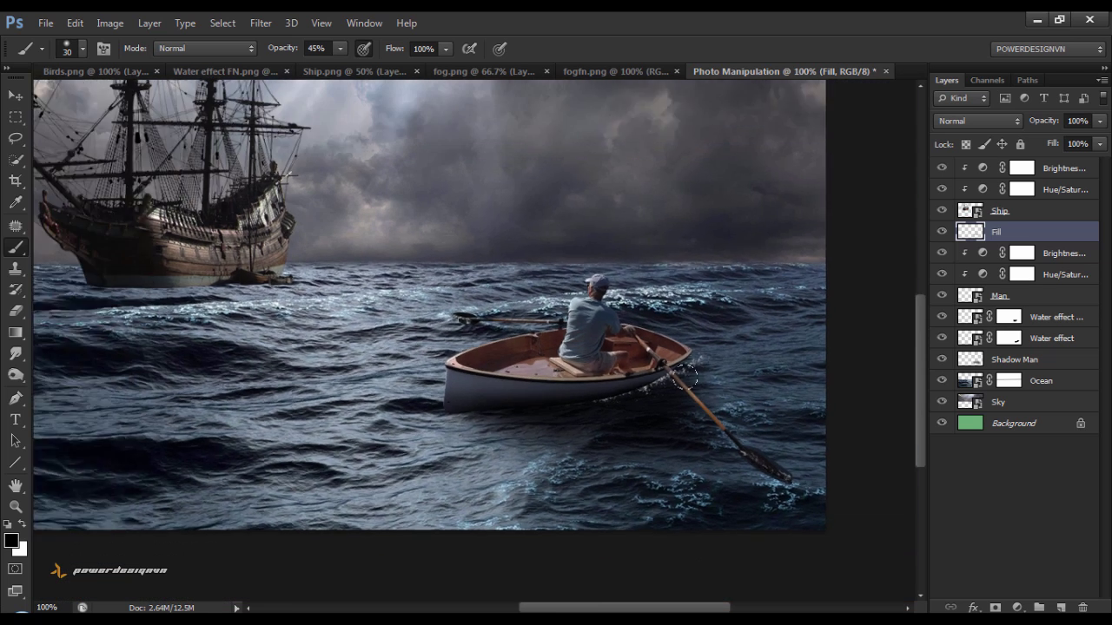
scroll(695, 377, up, 1)
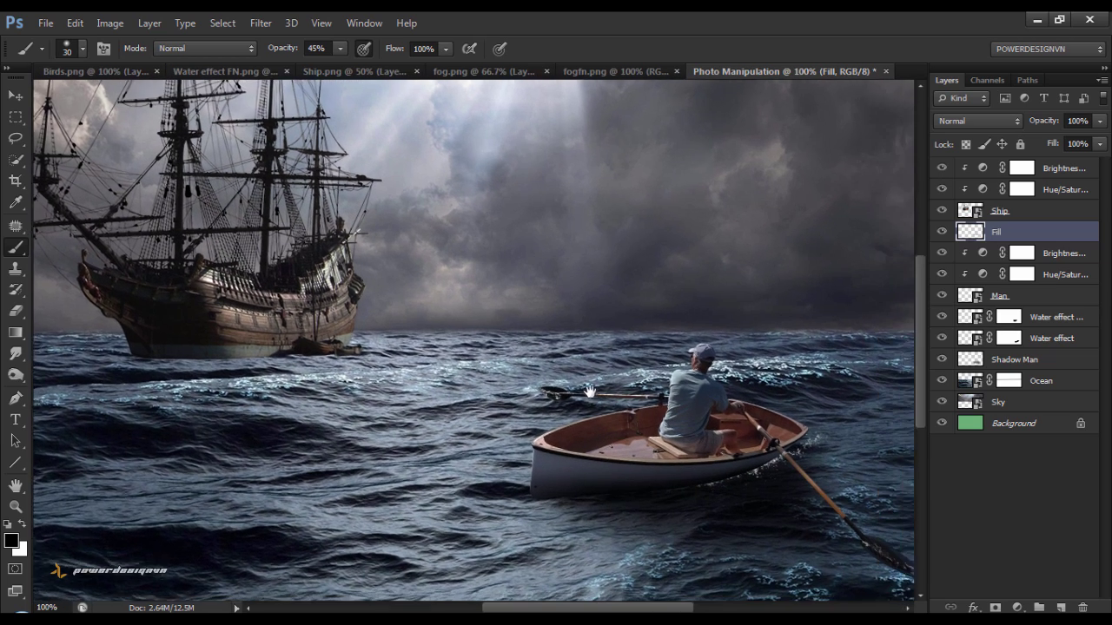
drag(610, 391, 493, 331)
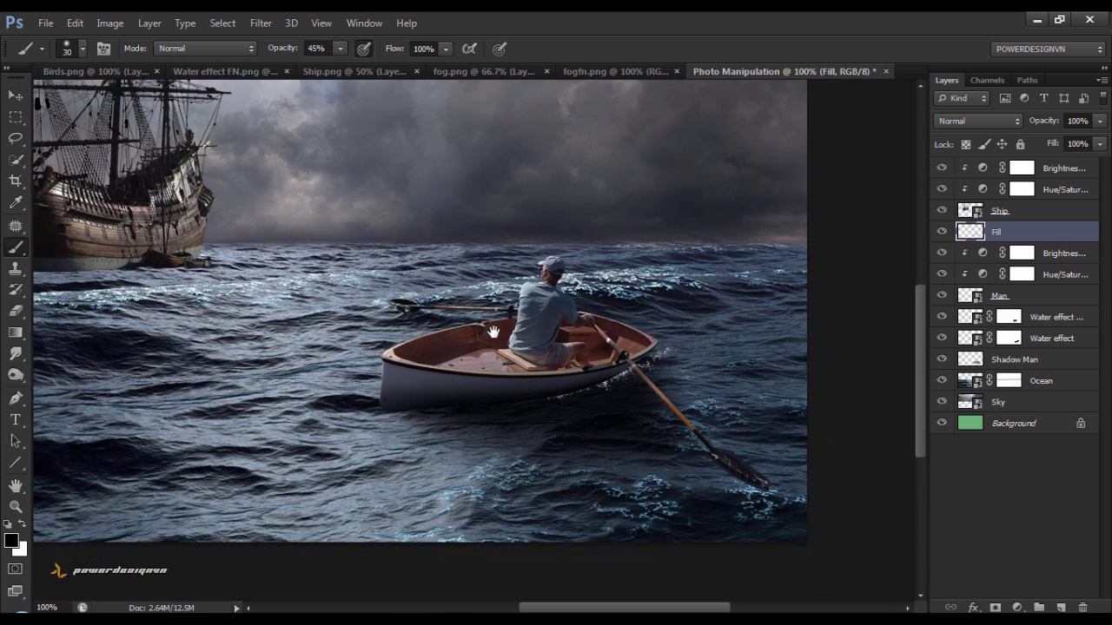
click(1003, 363)
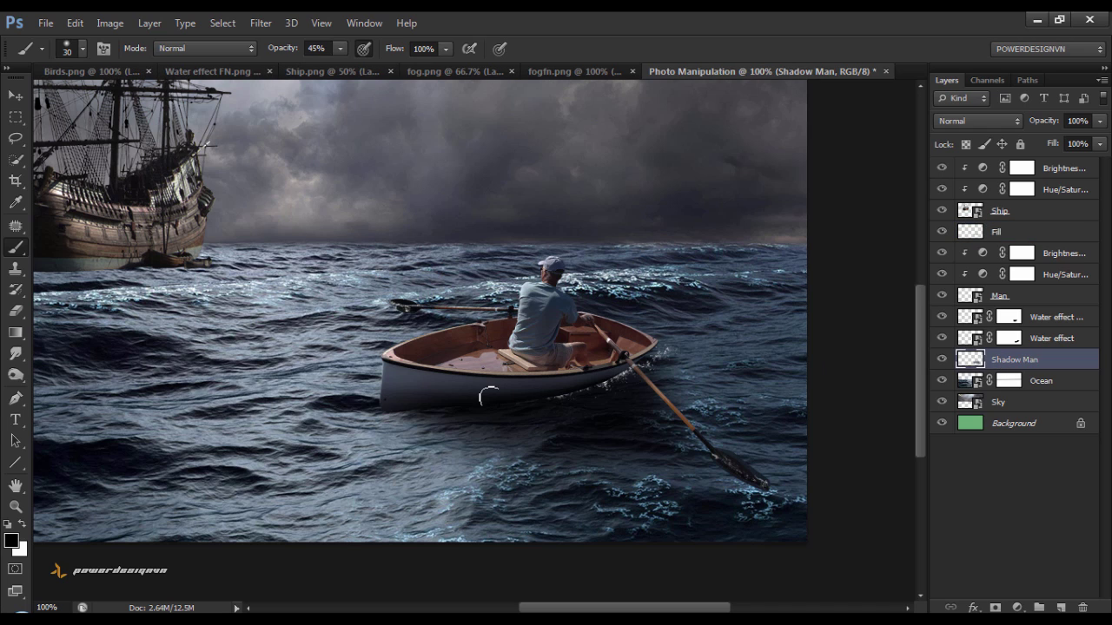
key(ctrl+plus)
drag(490, 395, 401, 352)
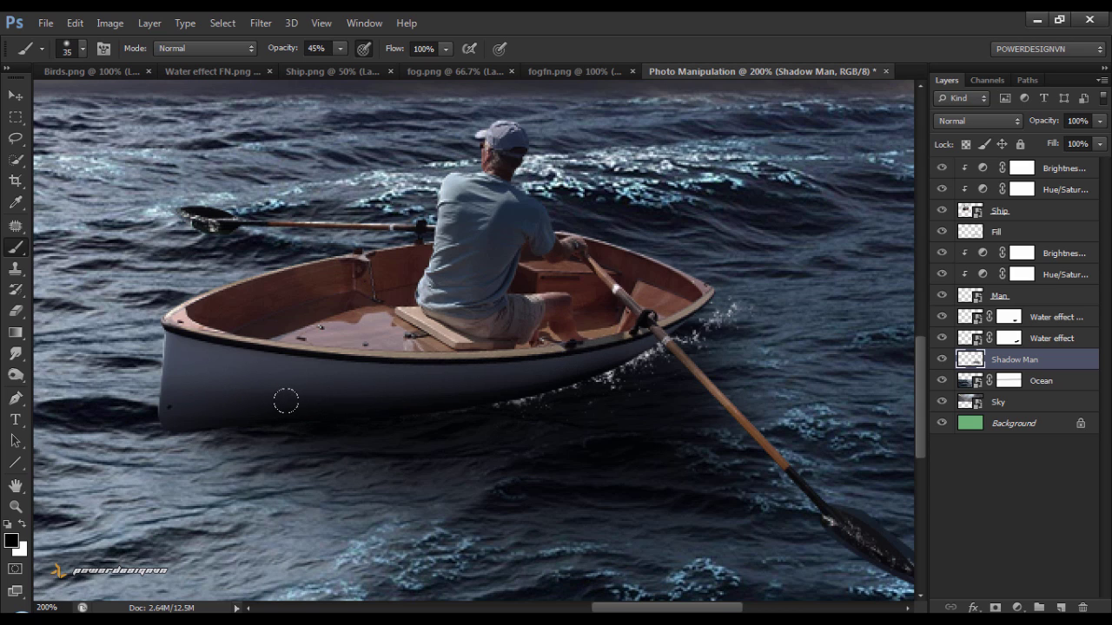
key(bracketright)
key(ctrl+minus)
key(ctrl+minus)
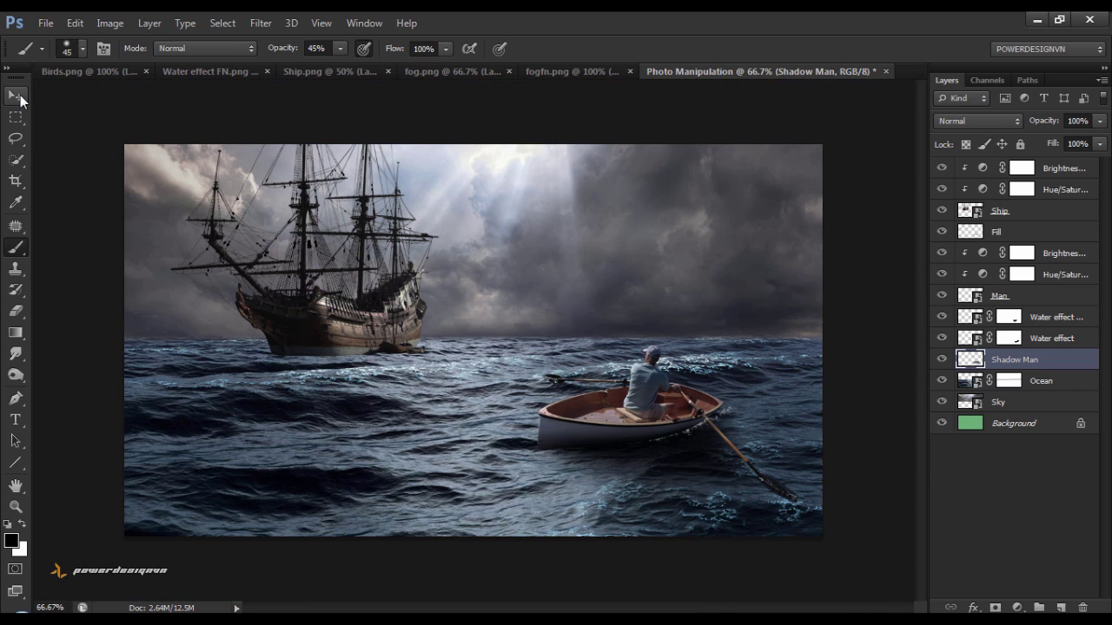
Add a layer mask to the Man layer and pick the Brush, zoomed in on the boat and oar.
click(20, 96)
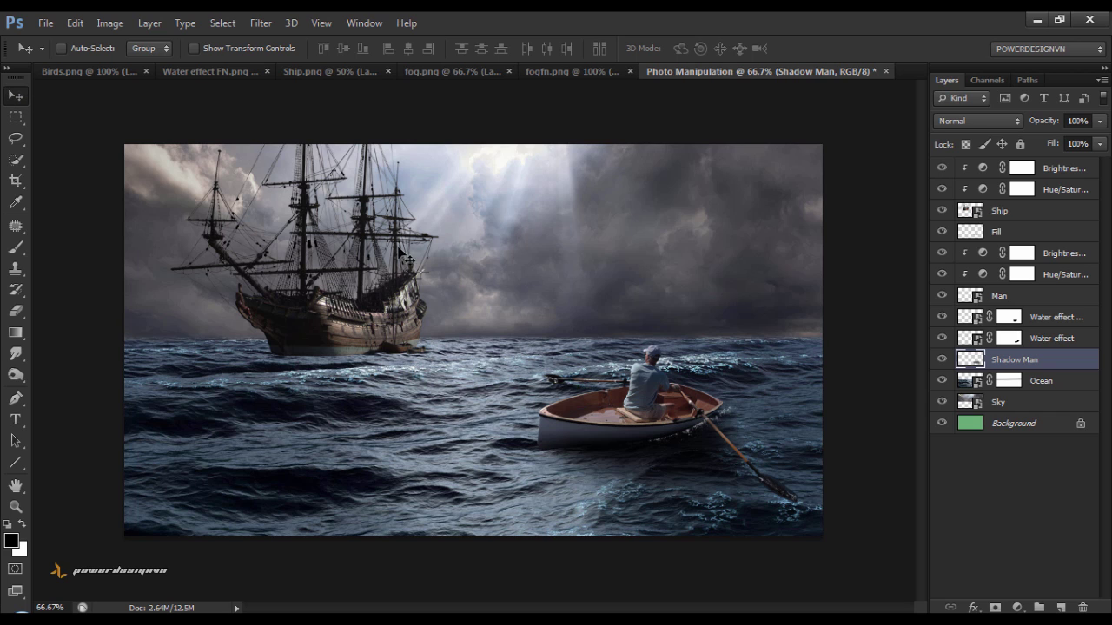
click(1030, 296)
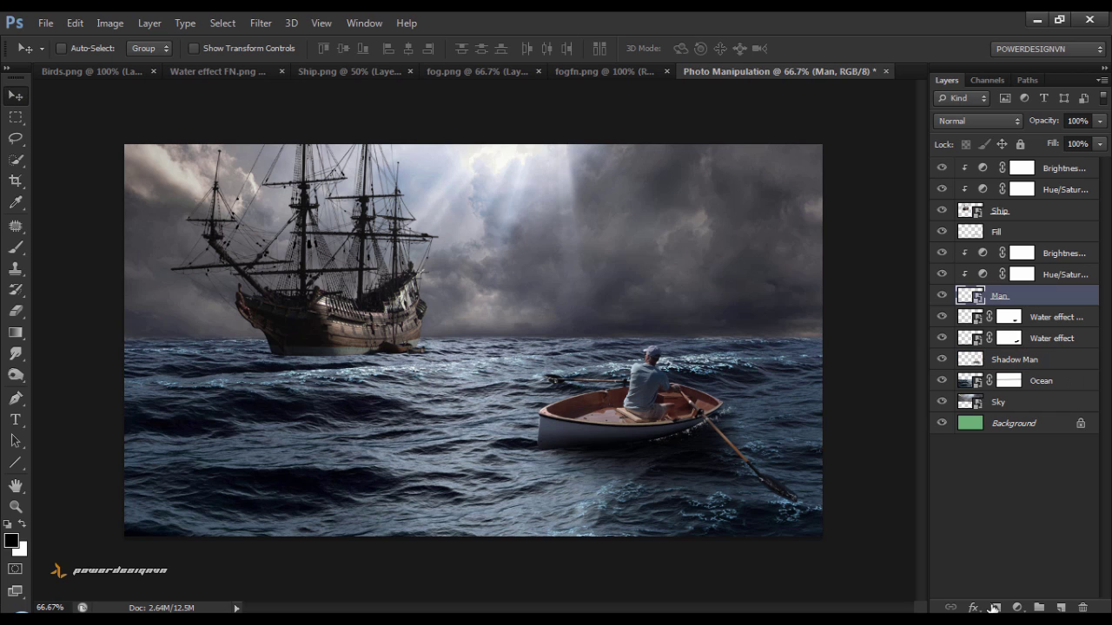
click(995, 608)
drag(596, 392, 650, 374)
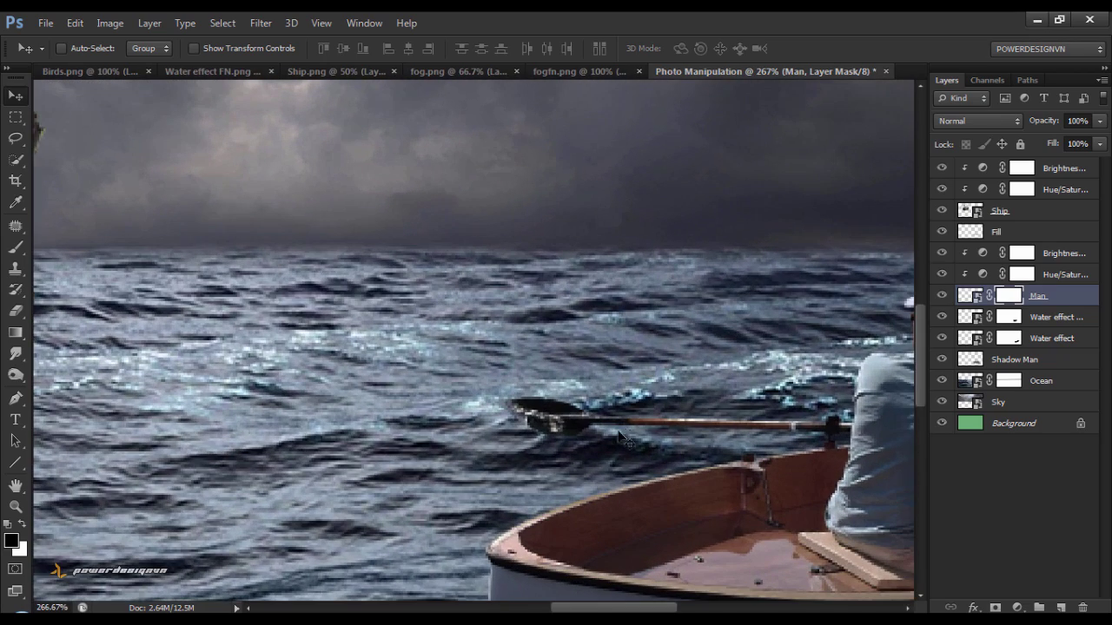
scroll(625, 356, down, 1)
scroll(603, 335, down, 4)
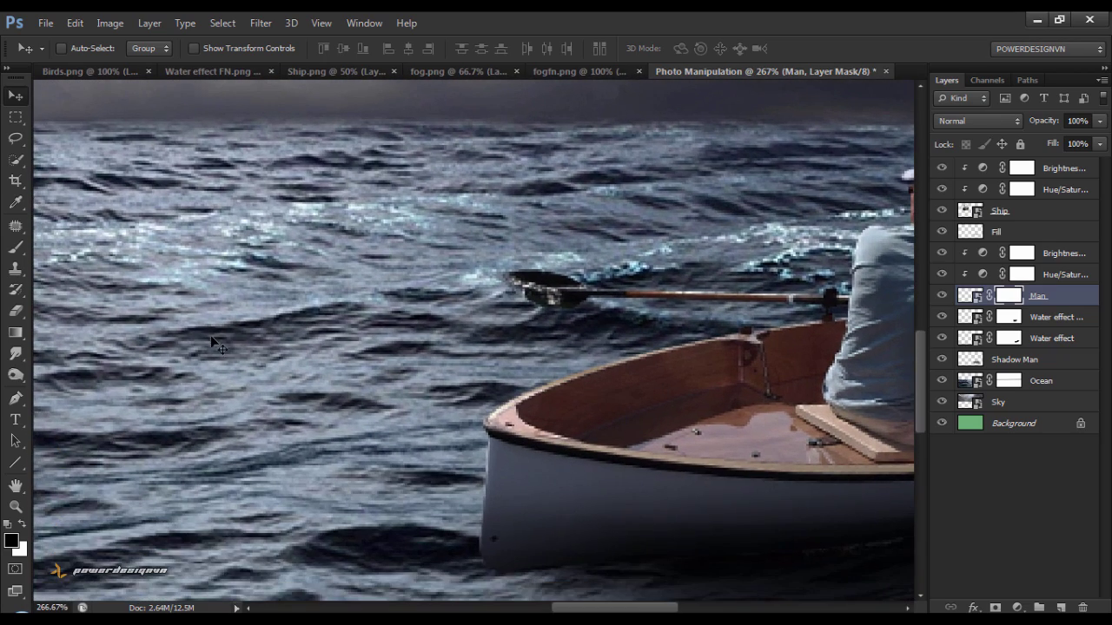
click(16, 247)
click(41, 245)
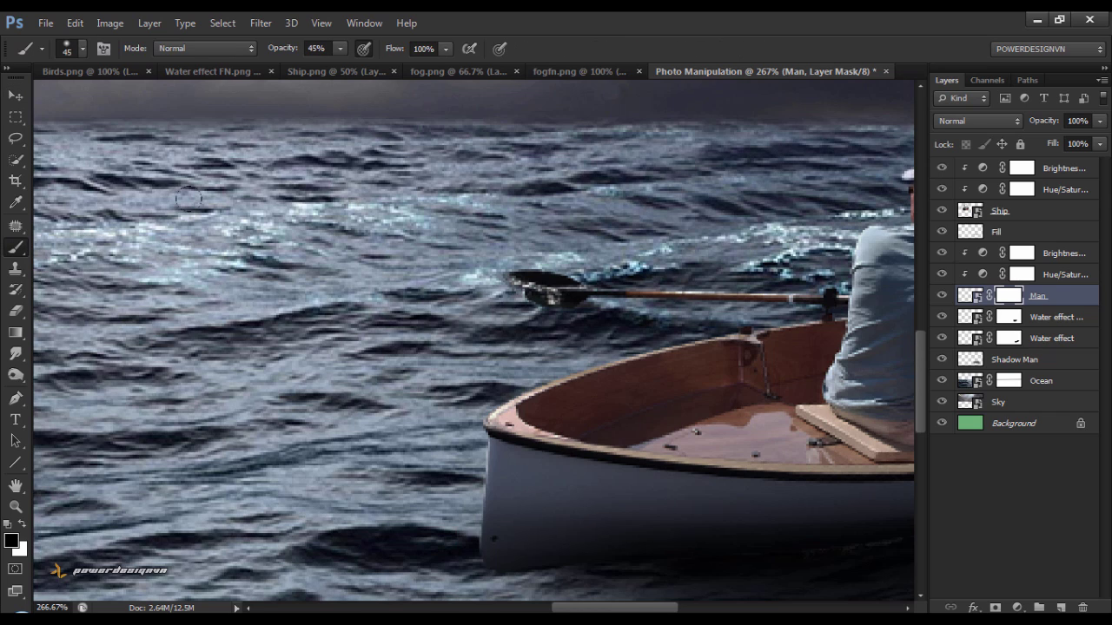
Set the brush to about 37% hardness and size 10, then mask around the oar blade edge.
mouse_move(339, 49)
mouse_down()
mouse_move(337, 65)
mouse_move(391, 69)
mouse_up()
right_click(323, 262)
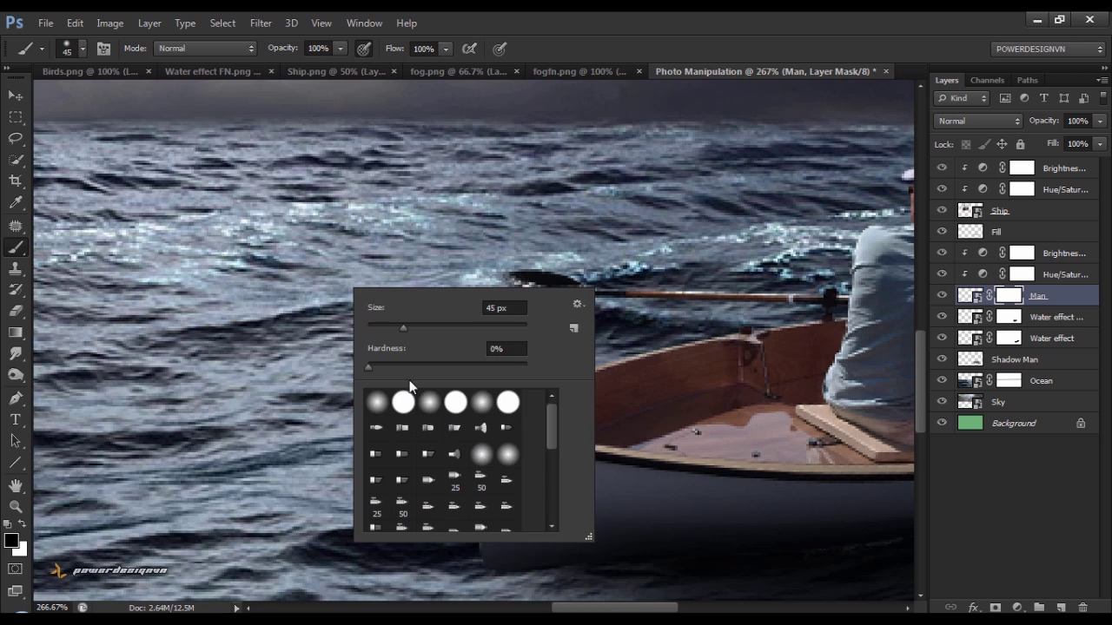
click(425, 364)
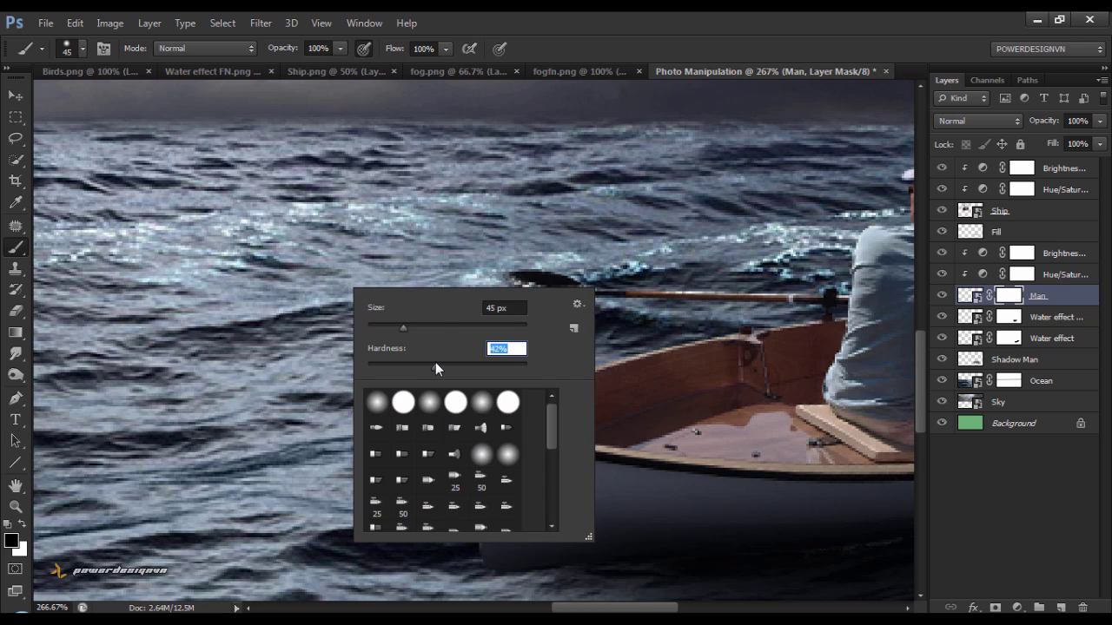
key(Return)
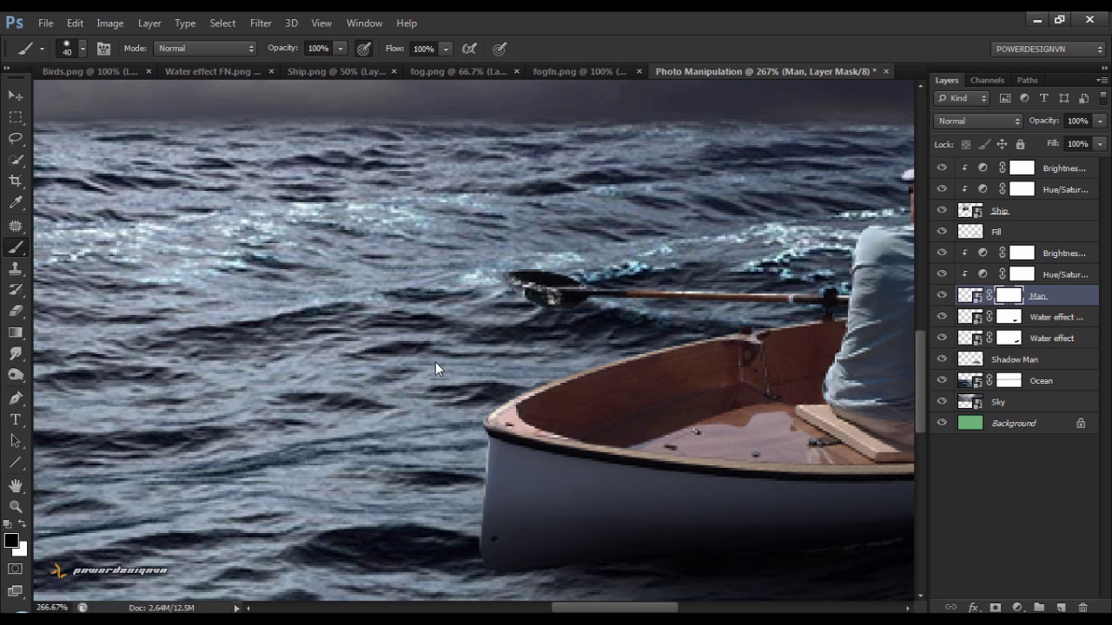
key(bracketleft)
key(bracketleft)
key(bracketleft)
drag(581, 332, 459, 300)
drag(586, 324, 544, 320)
Paint the mask along the boat's waterline so water sparkles and spray show through.
drag(564, 432, 489, 377)
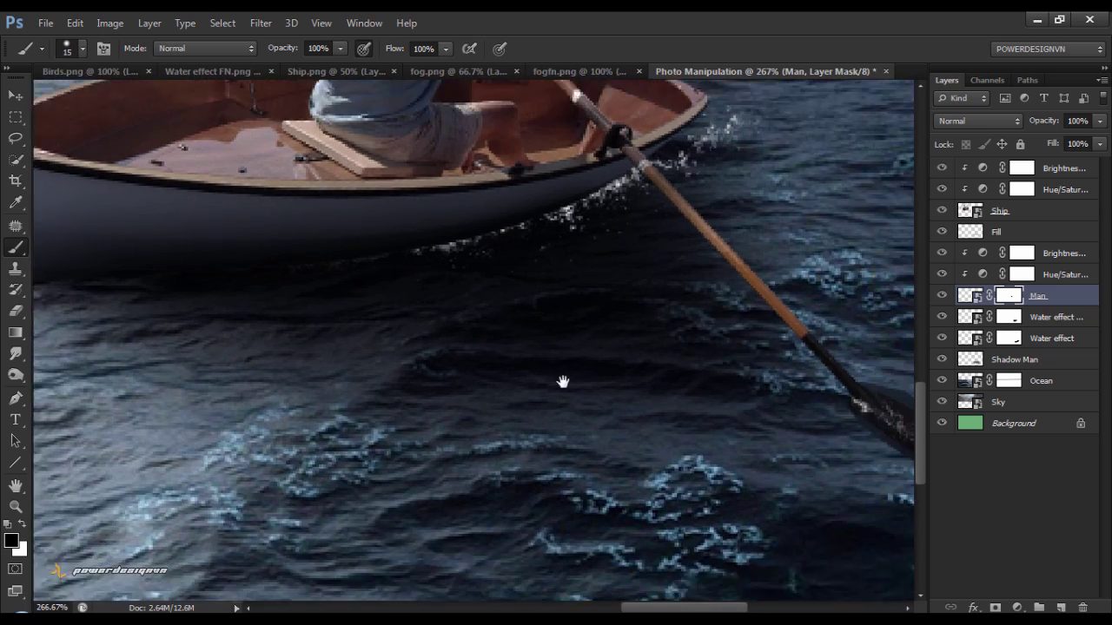
mouse_move(563, 382)
mouse_down()
mouse_move(792, 490)
mouse_move(802, 509)
mouse_up()
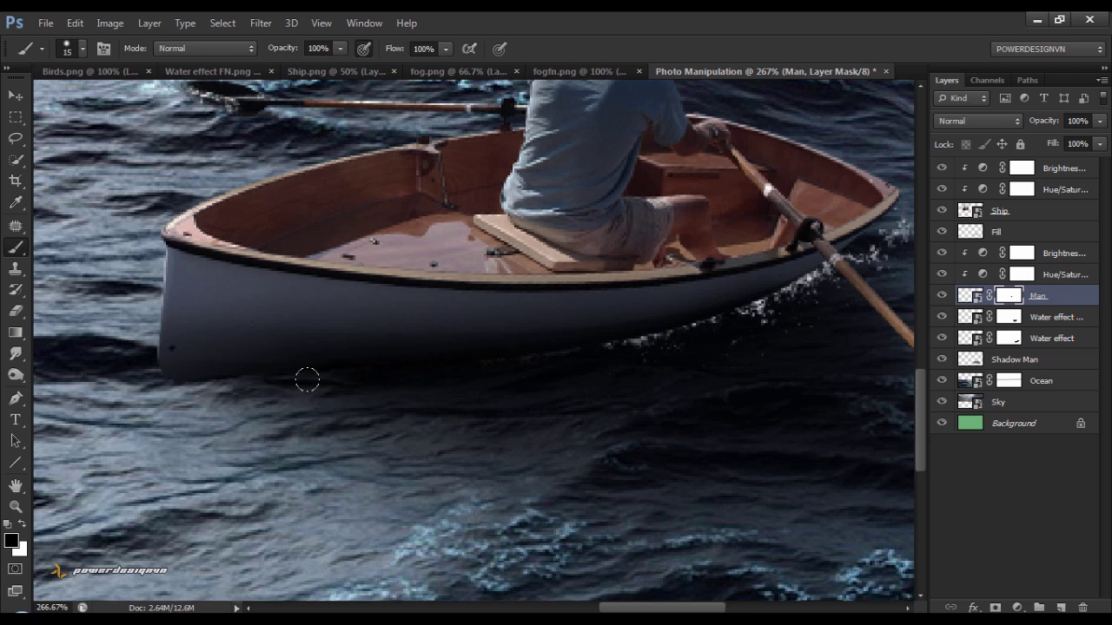
scroll(402, 452, right, 4)
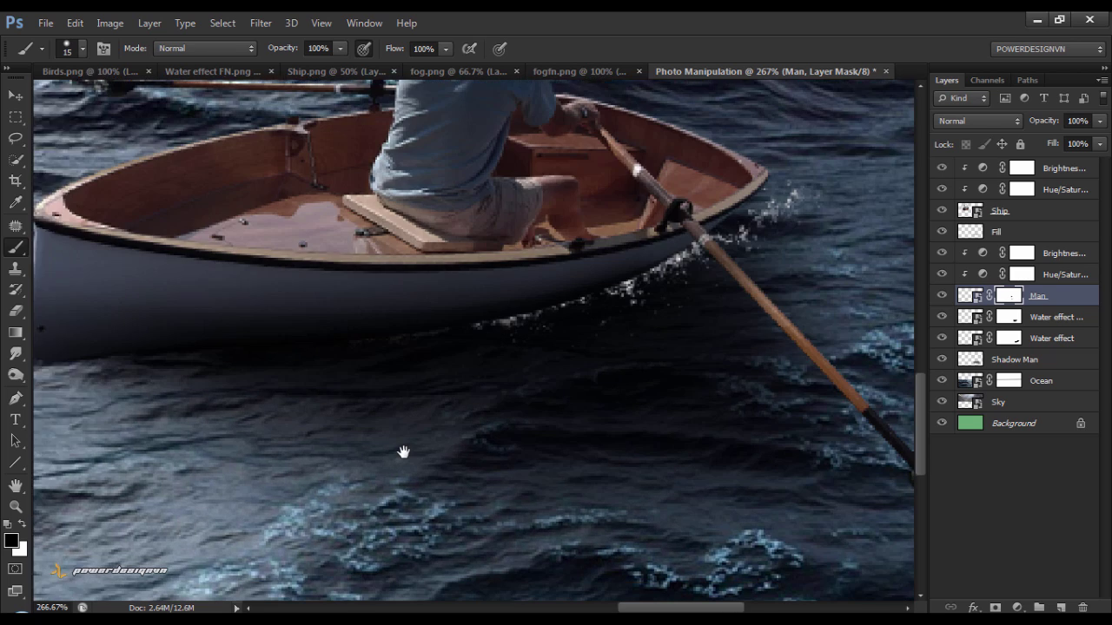
scroll(402, 451, right, 1)
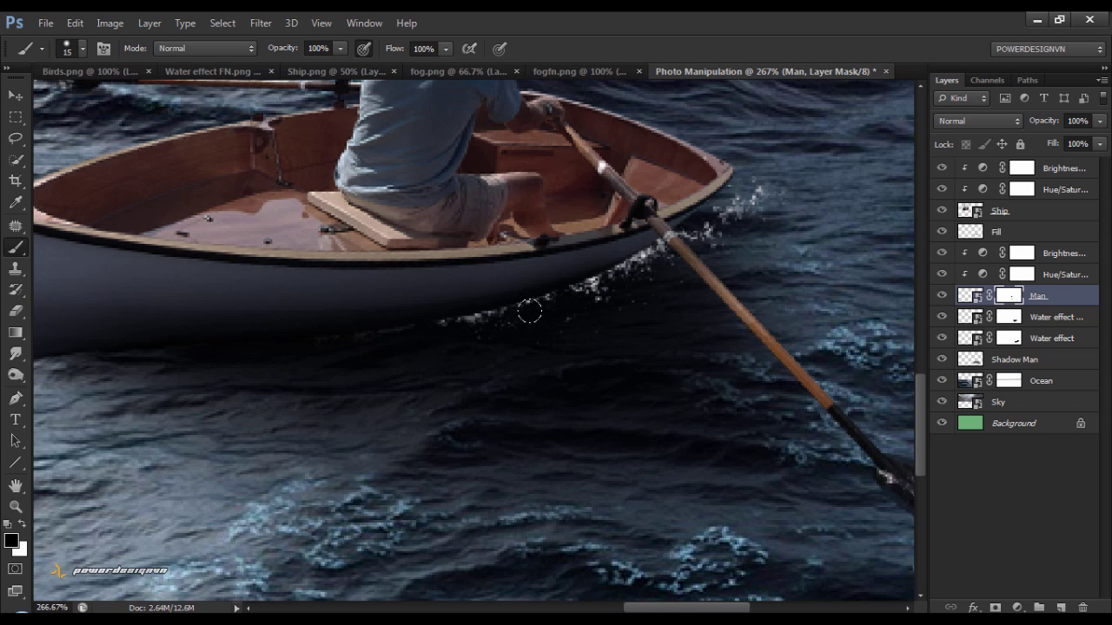
drag(468, 327, 502, 320)
drag(625, 276, 578, 294)
drag(588, 442, 484, 384)
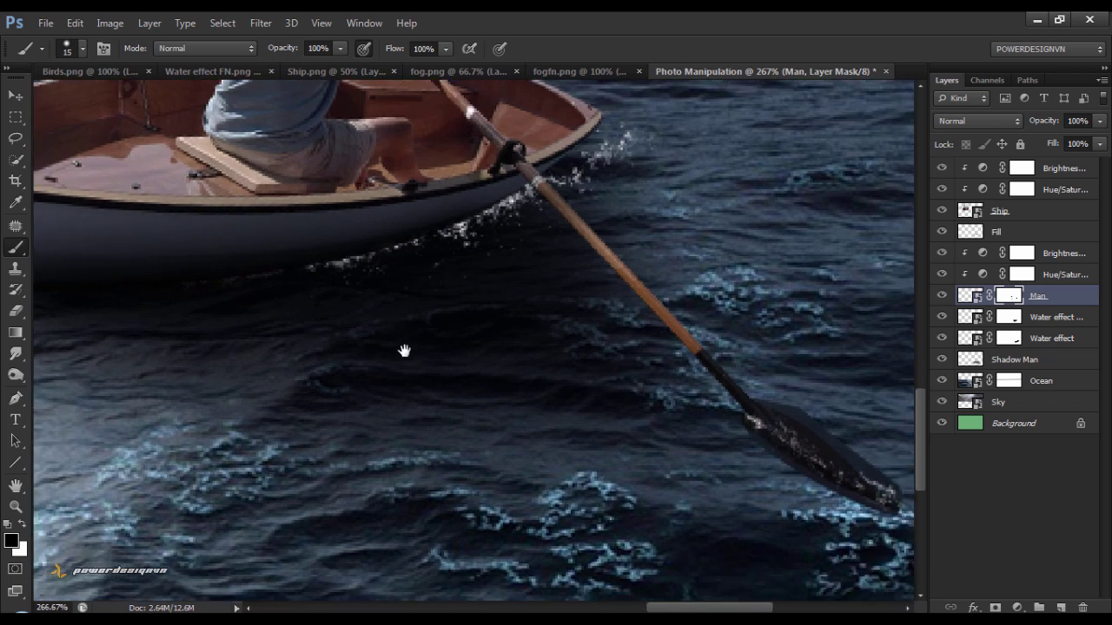
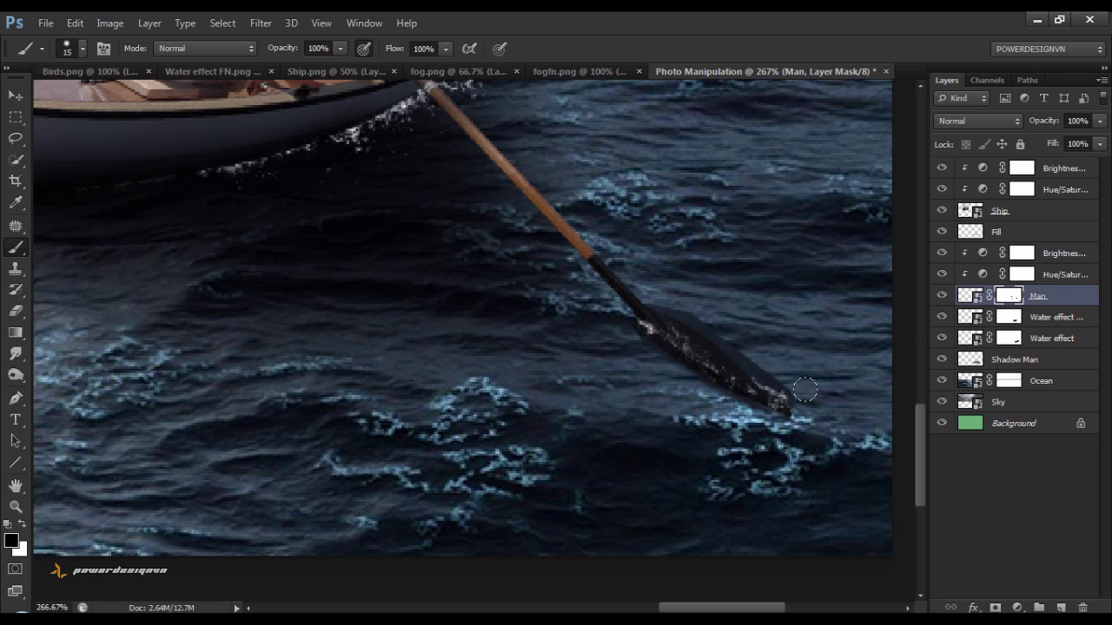
Paint the Man layer mask along the oar blade's fringe, then zoom out to the whole image.
drag(837, 409, 731, 322)
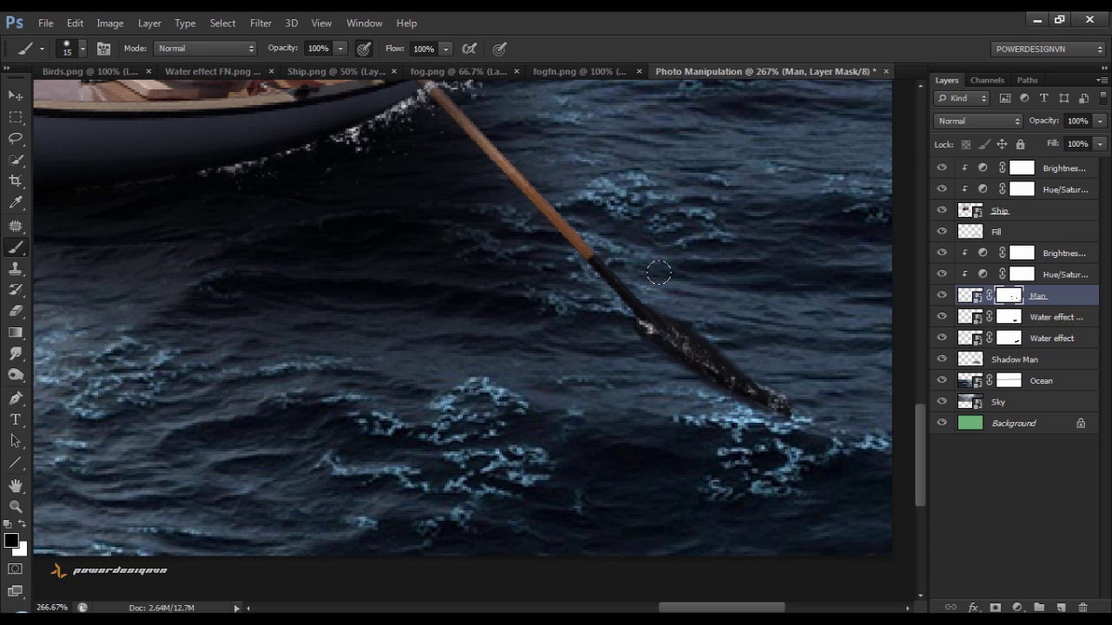
scroll(659, 274, down, 2)
scroll(658, 274, down, 1)
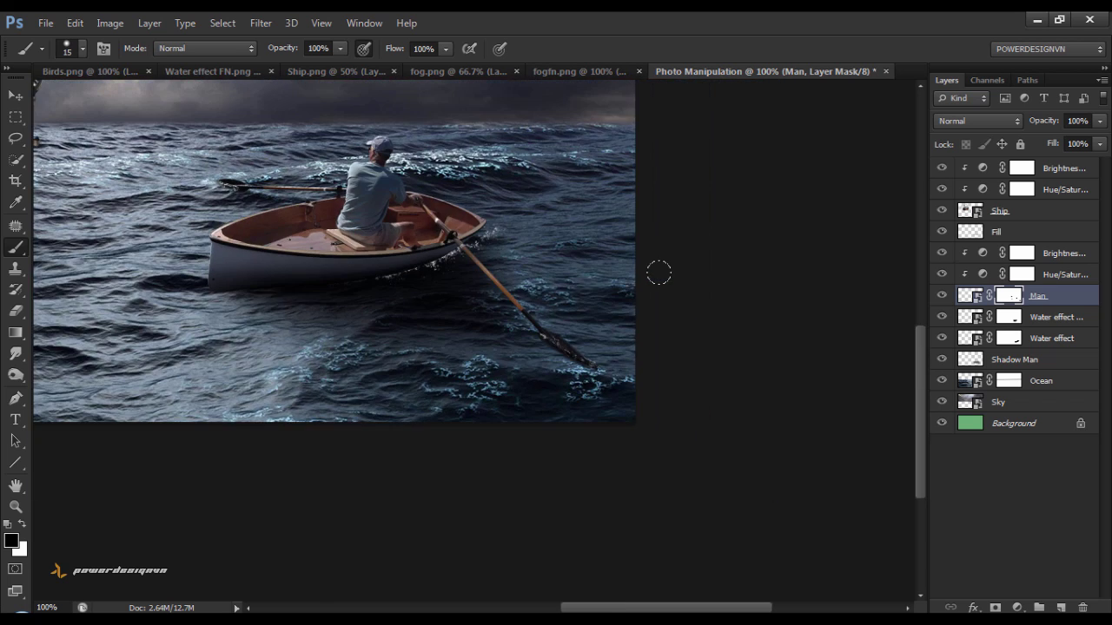
scroll(658, 274, down, 2)
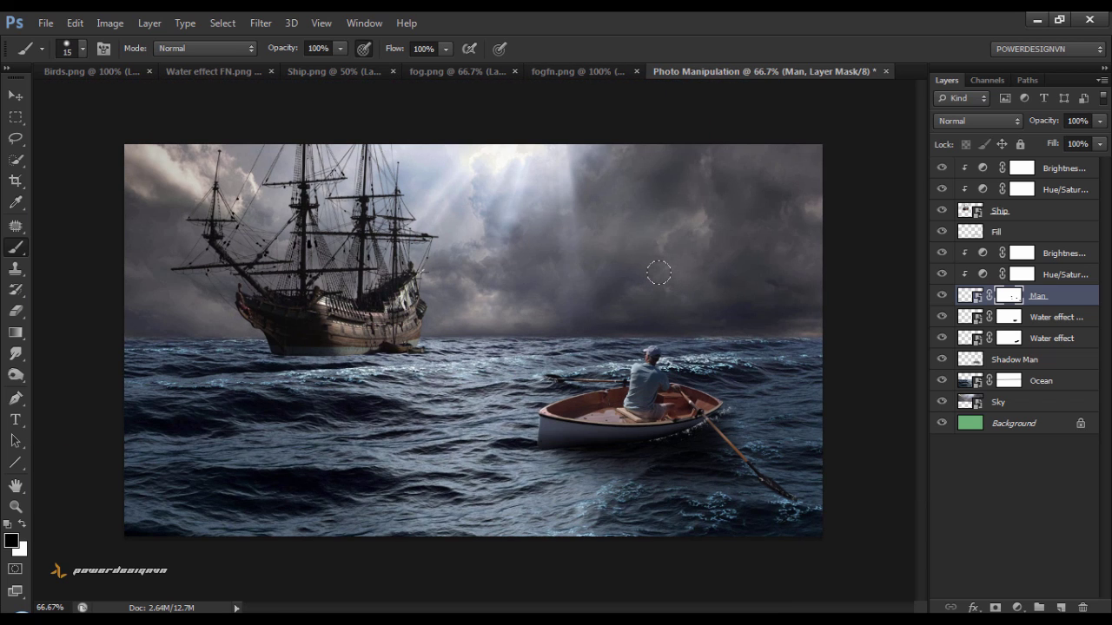
Add a new empty layer at the top of the stack, named Fill.
click(16, 98)
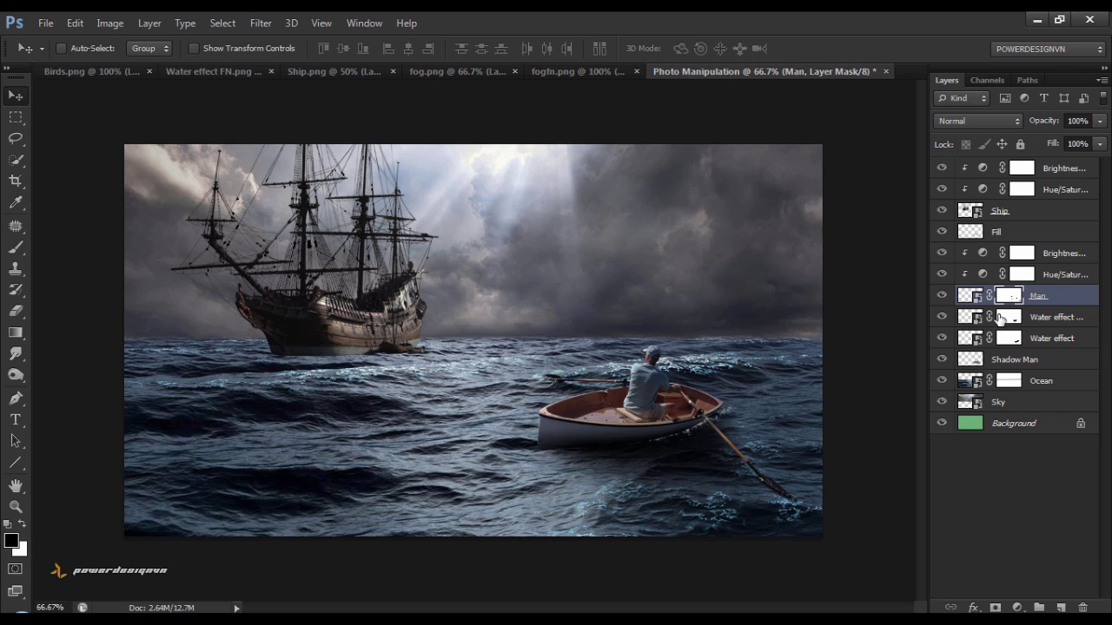
click(1031, 215)
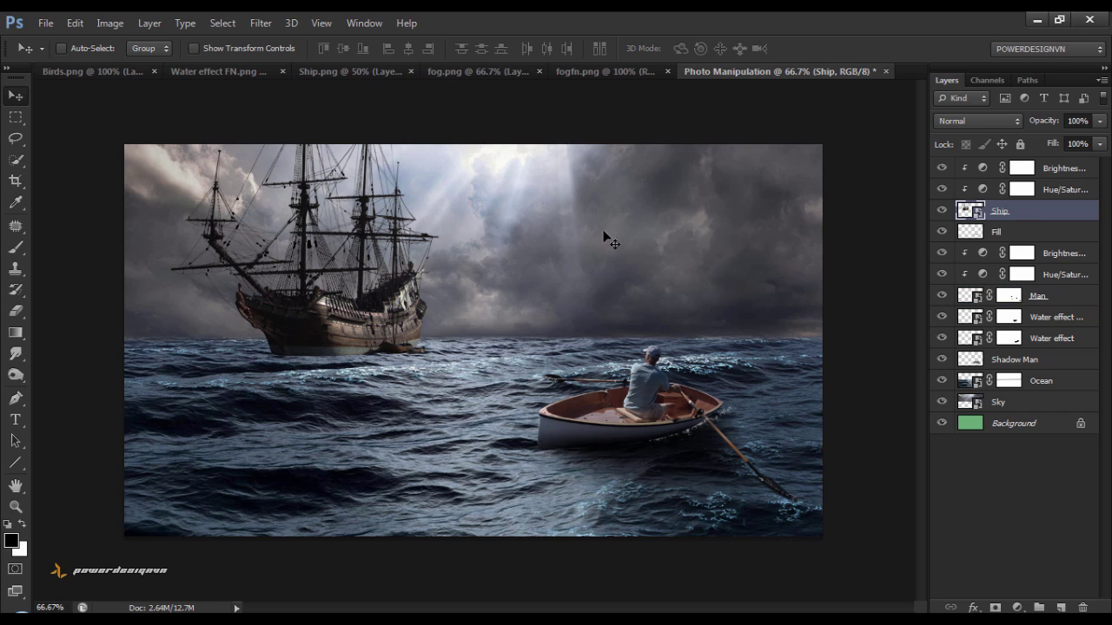
click(1058, 171)
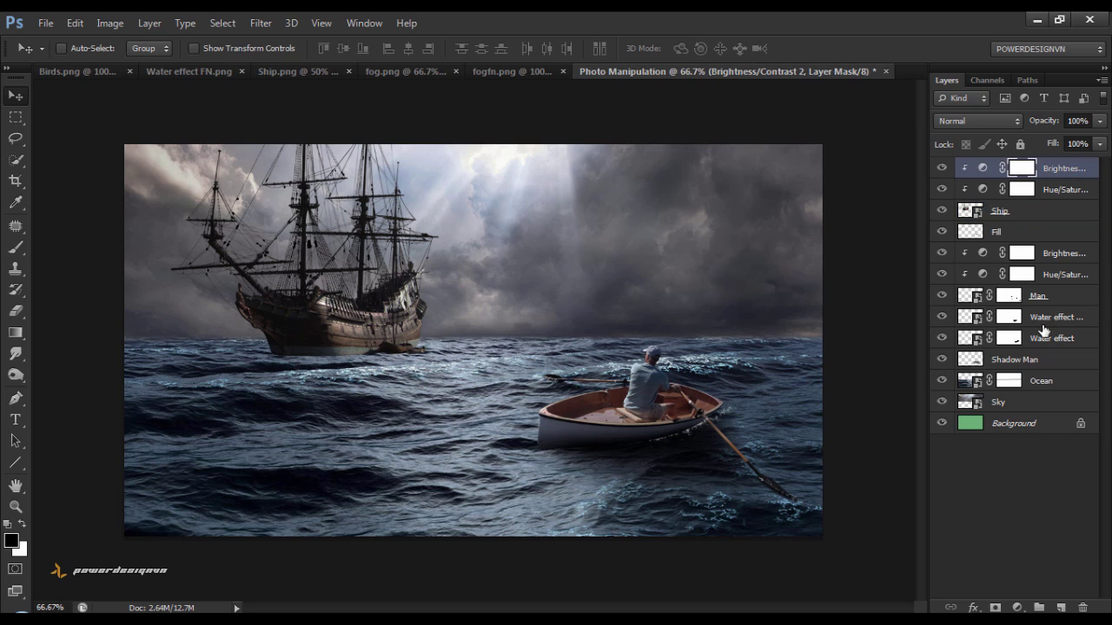
click(1061, 607)
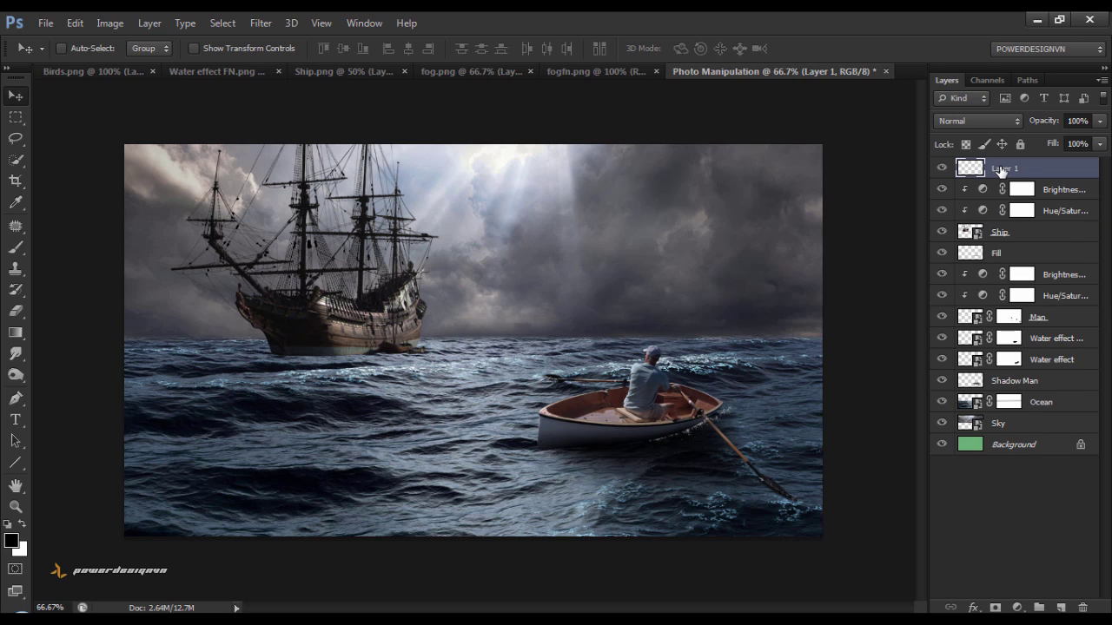
double_click(1001, 169)
text(Fo)
key(Return)
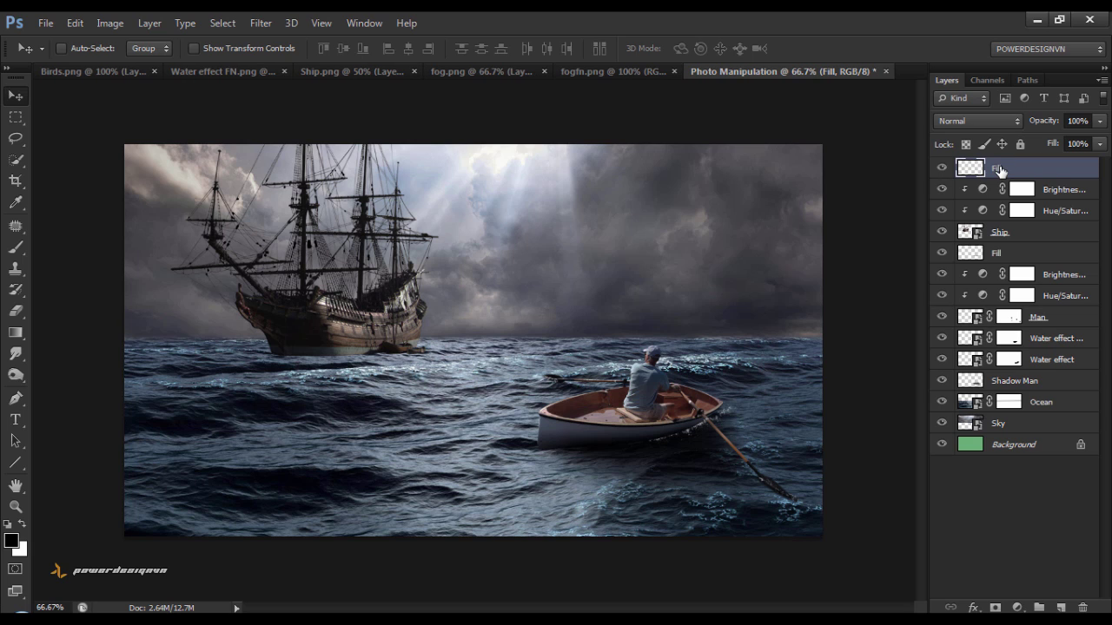
Sample a light grey from the image and set a fully soft 423 px brush.
click(19, 211)
click(161, 154)
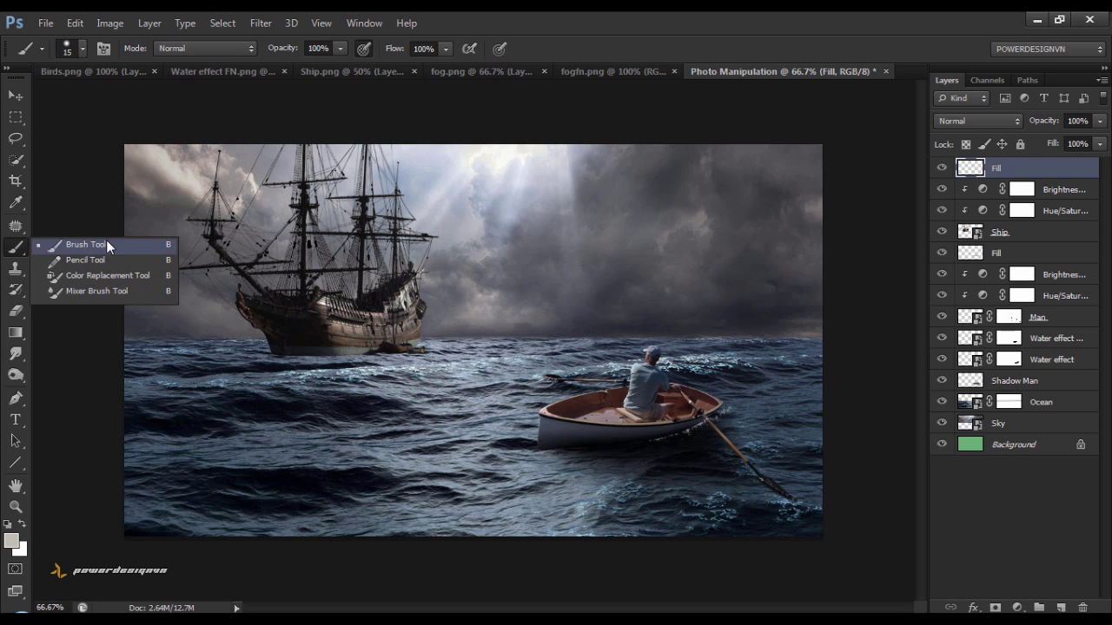
drag(16, 247, 105, 240)
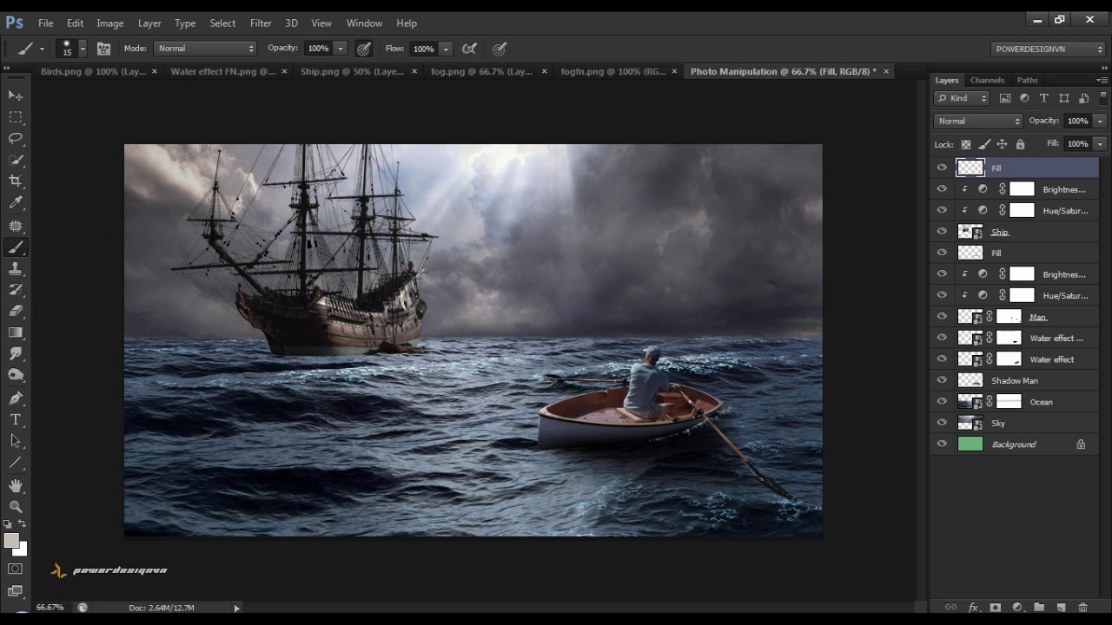
right_click(480, 272)
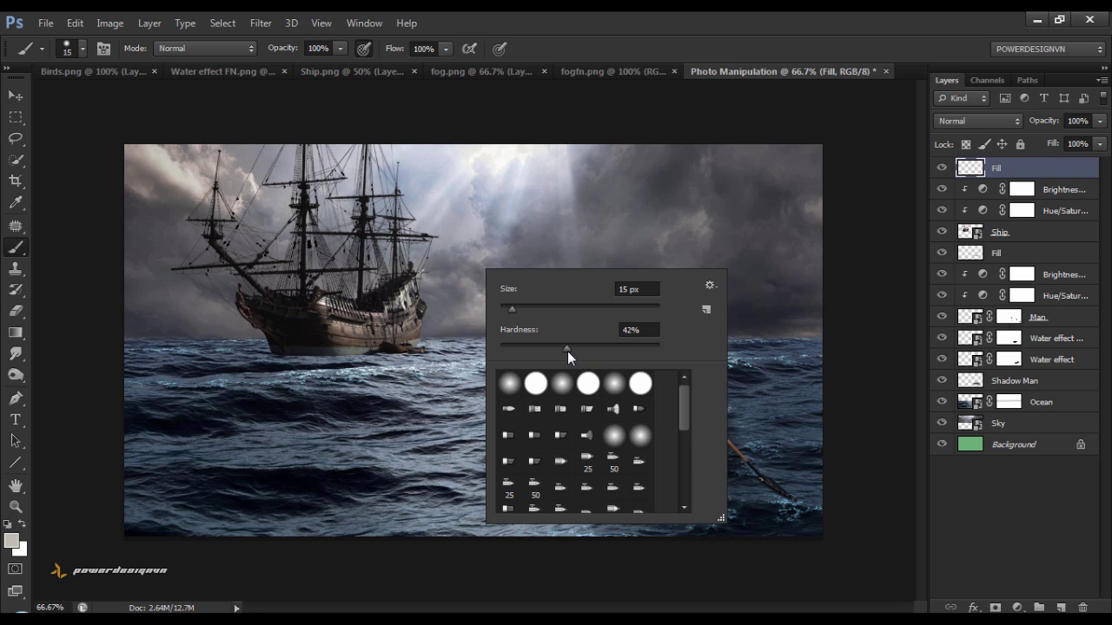
drag(567, 351, 497, 351)
drag(512, 310, 602, 308)
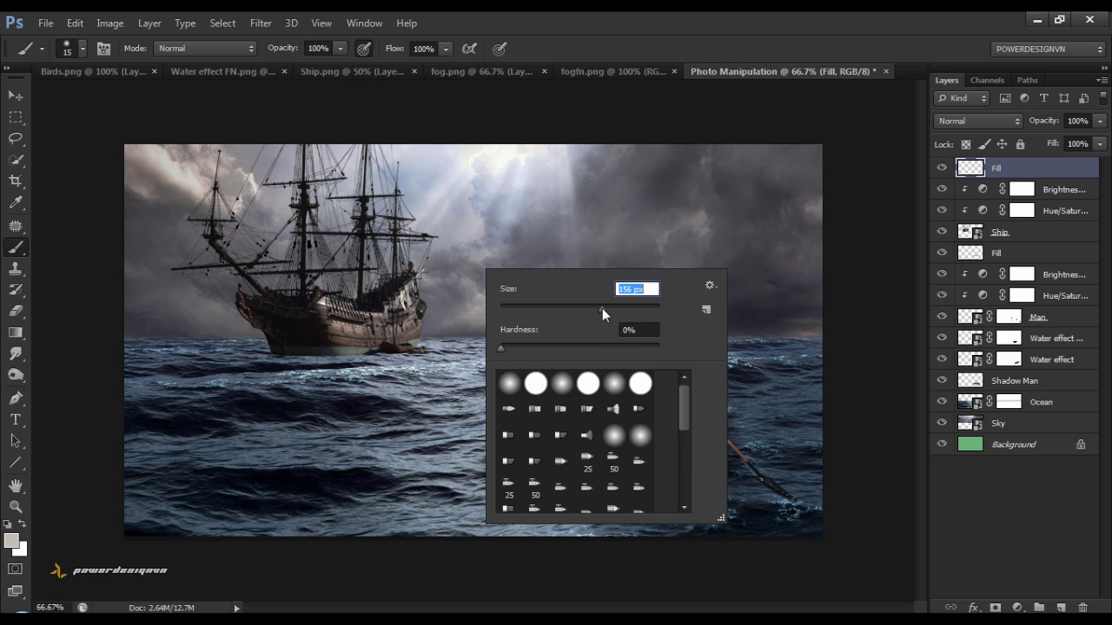
key(Return)
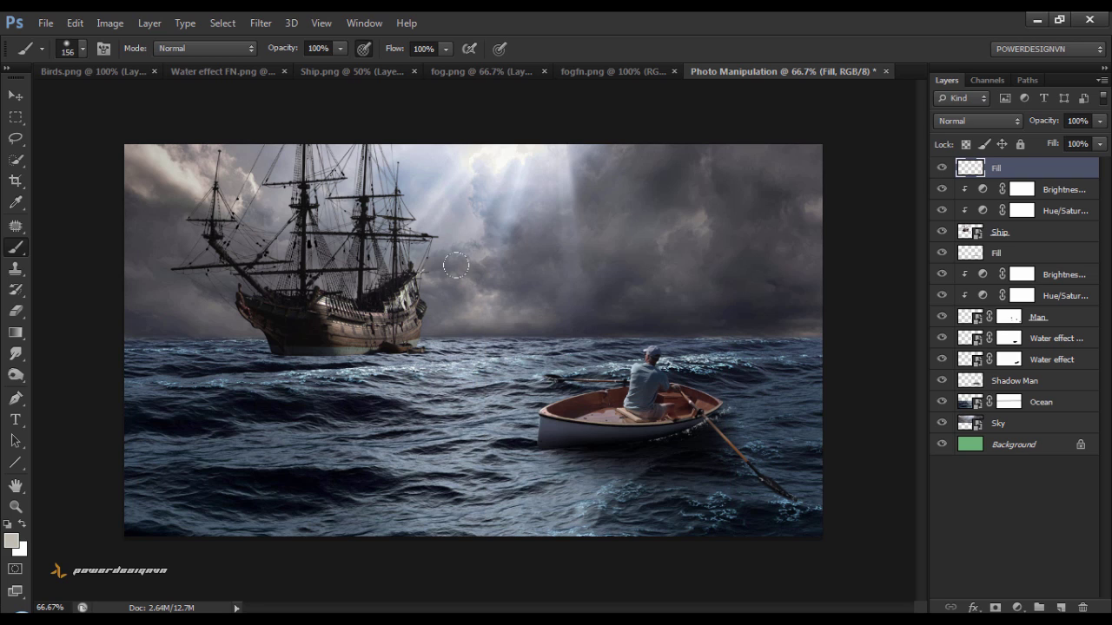
drag(475, 301, 542, 305)
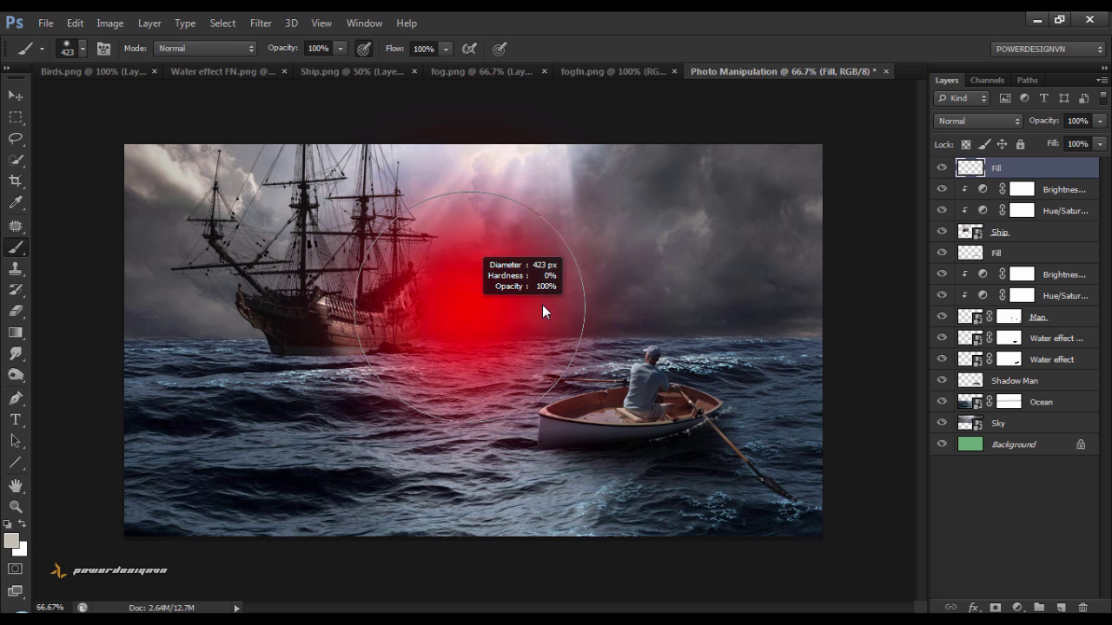
Paint a soft haze across the sky at 39% brush opacity, toggling Fill to compare.
click(341, 48)
drag(346, 67, 314, 71)
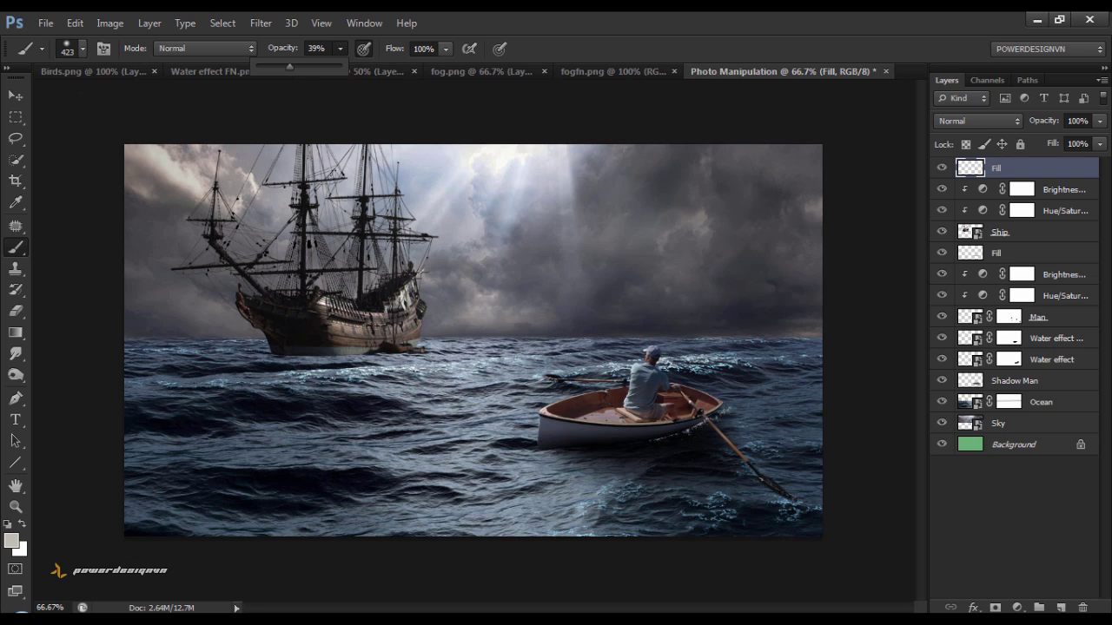
click(174, 148)
drag(174, 147, 330, 144)
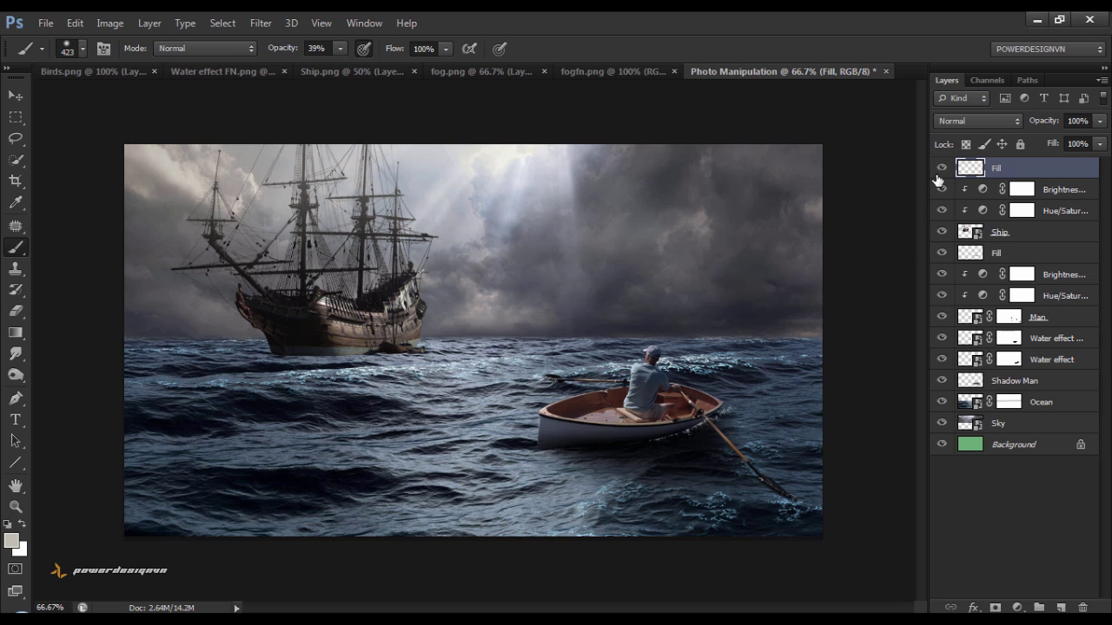
click(941, 168)
click(942, 167)
click(942, 167)
click(941, 168)
click(17, 96)
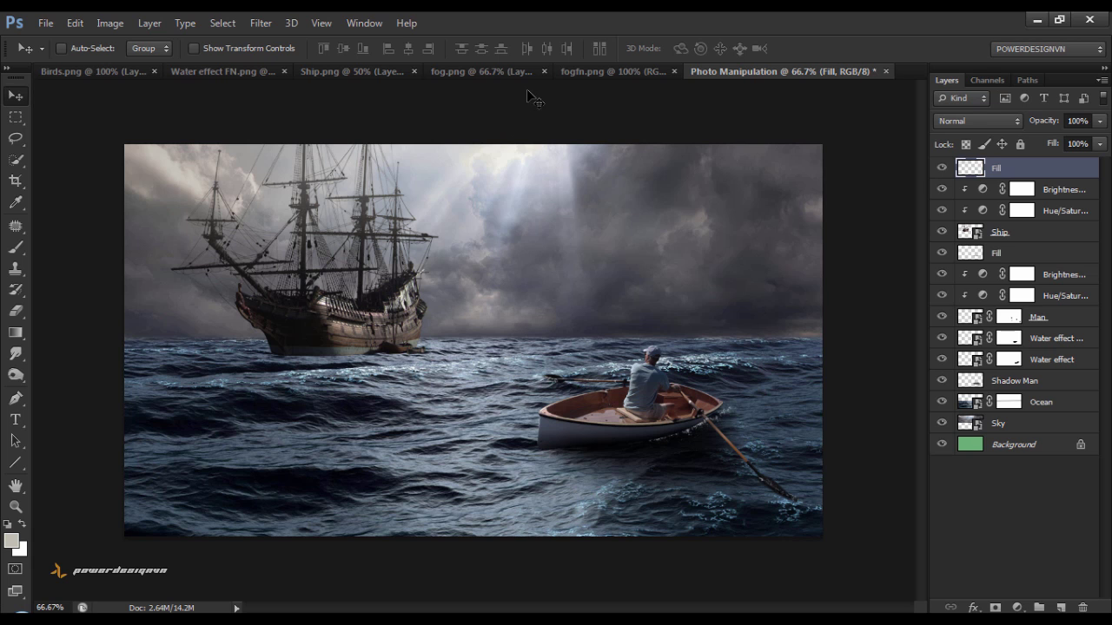
Paste the Birds.png image into the composite as a smart object layer named Birds.
click(80, 74)
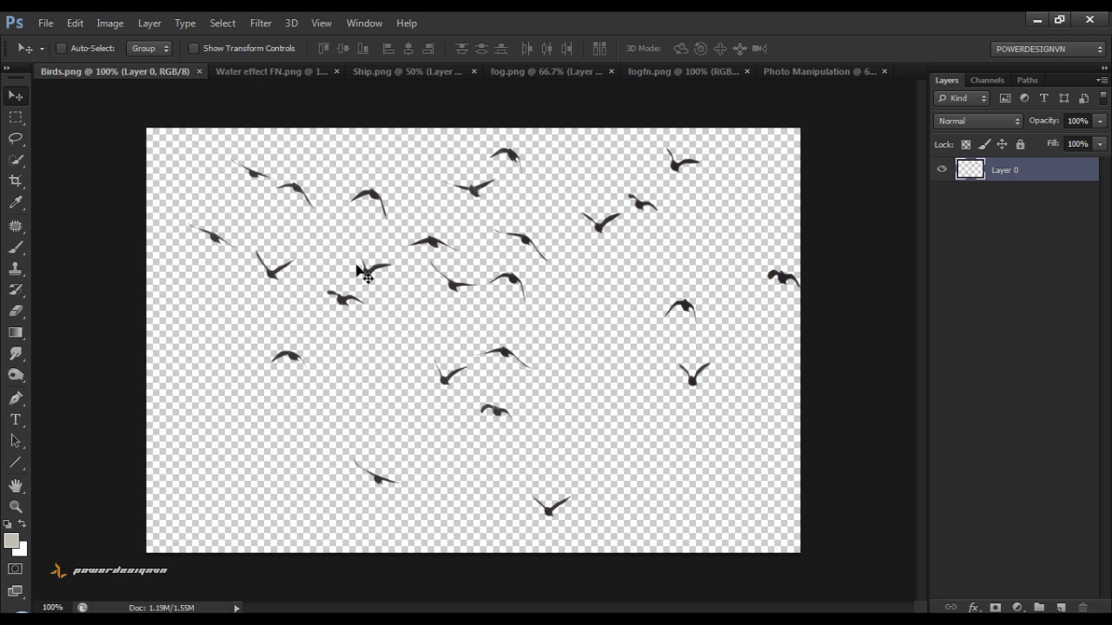
key(ctrl+a)
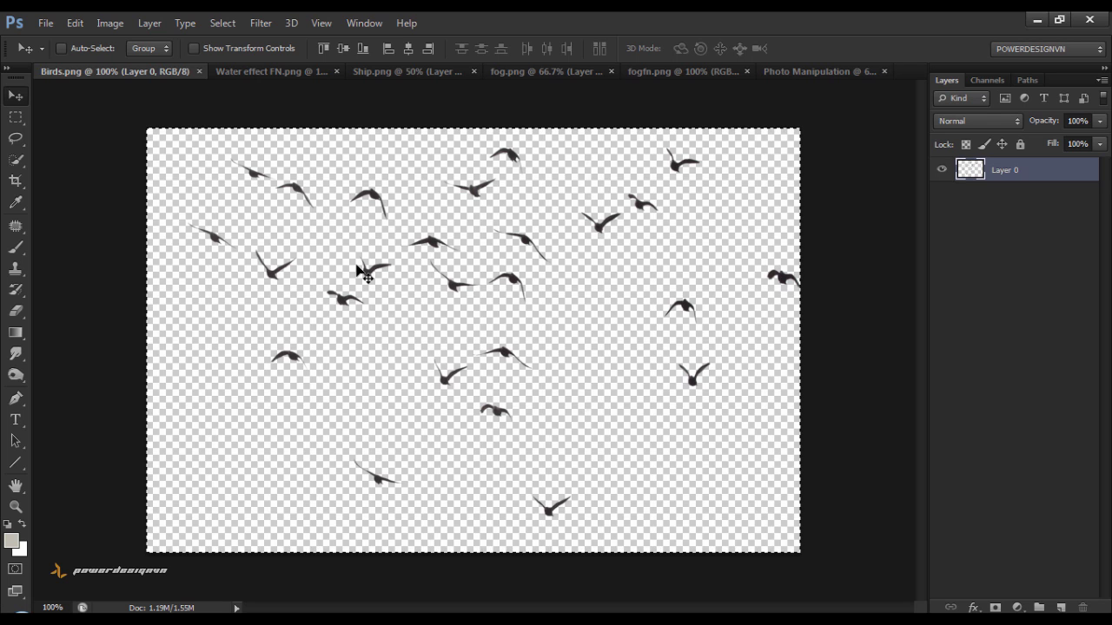
click(801, 73)
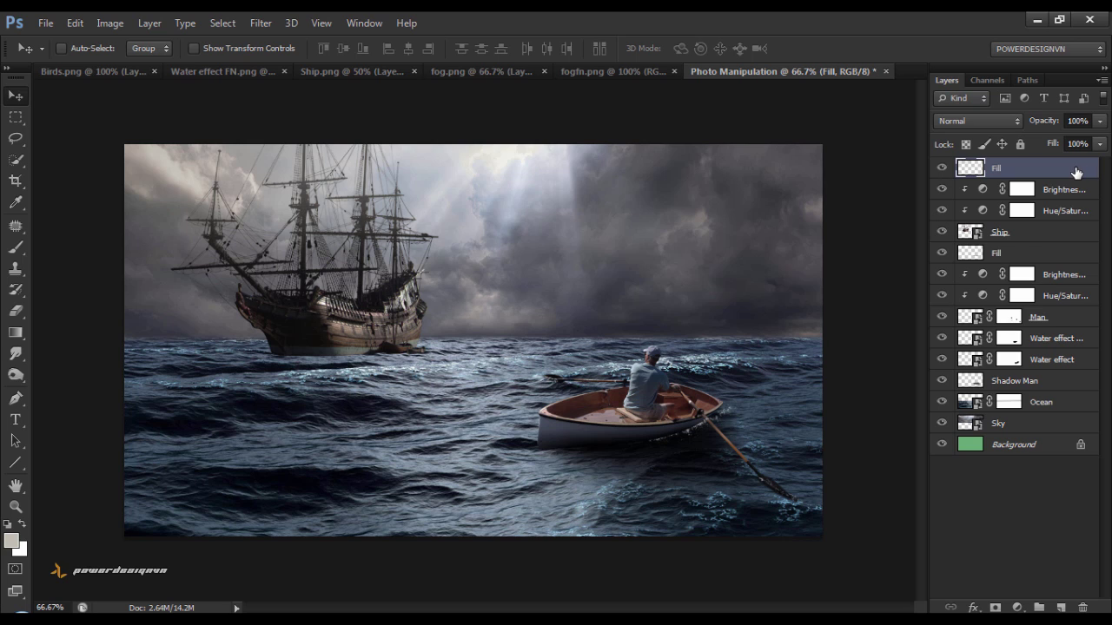
key(ctrl+v)
double_click(1004, 168)
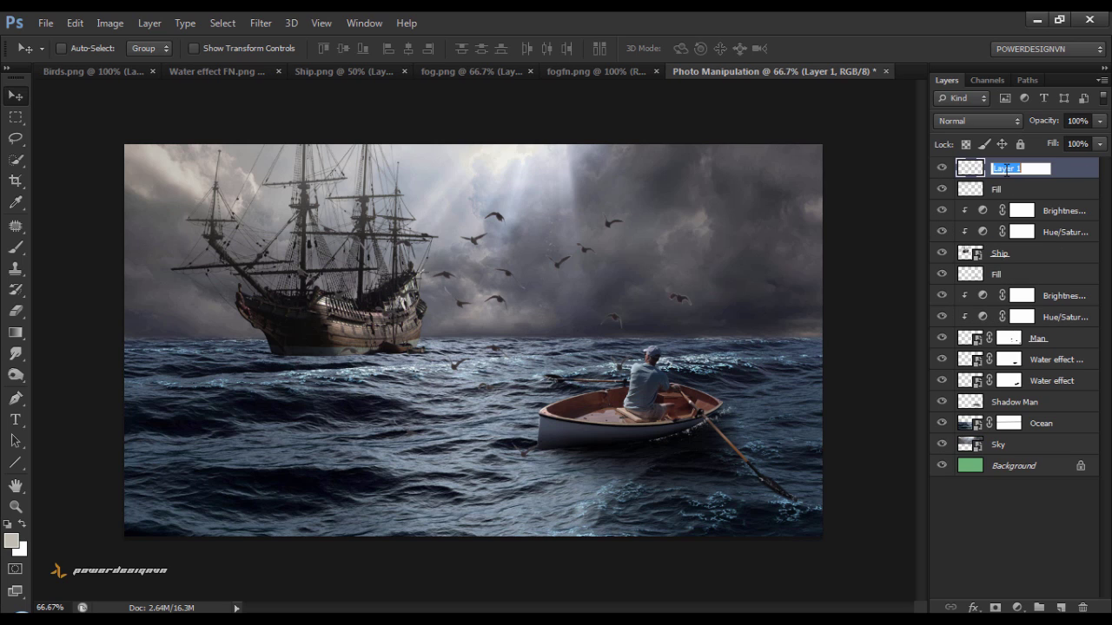
text(Birds)
key(Return)
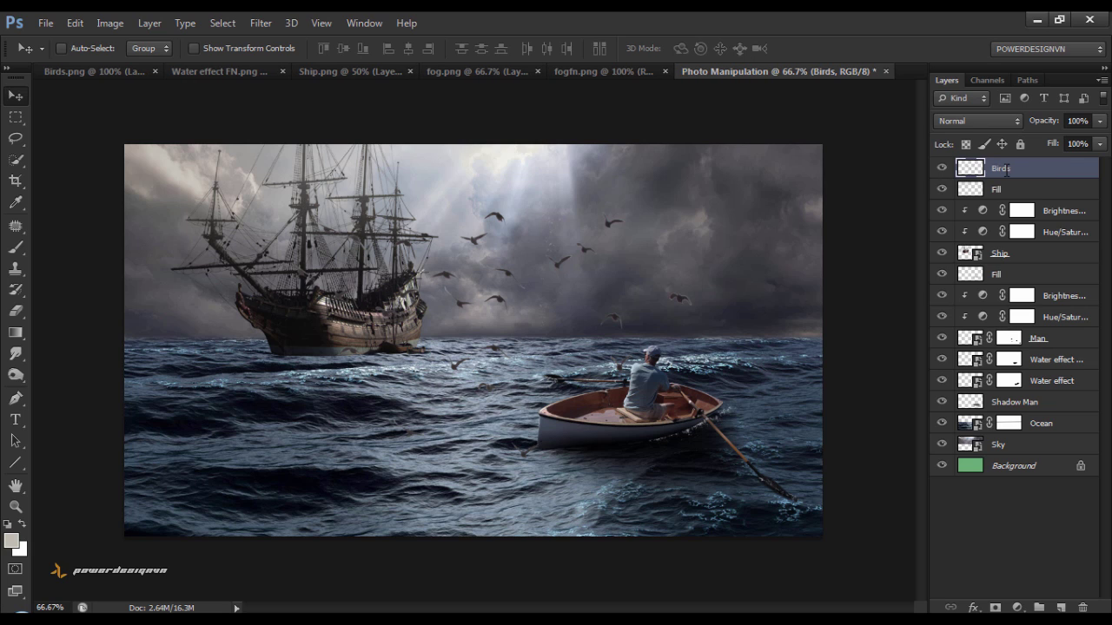
right_click(1004, 169)
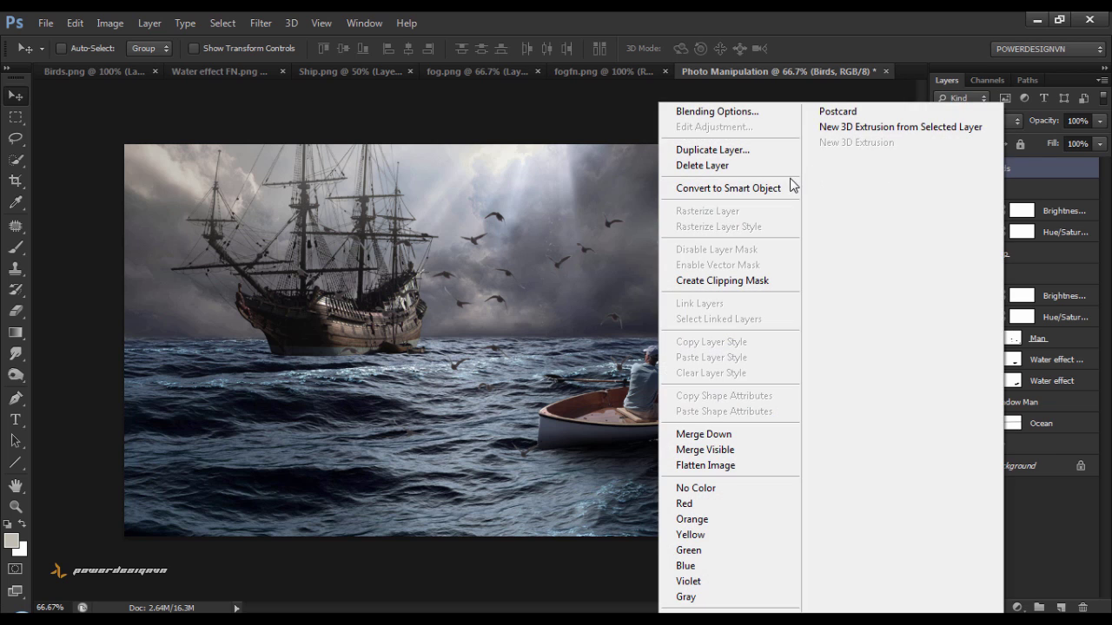
click(786, 188)
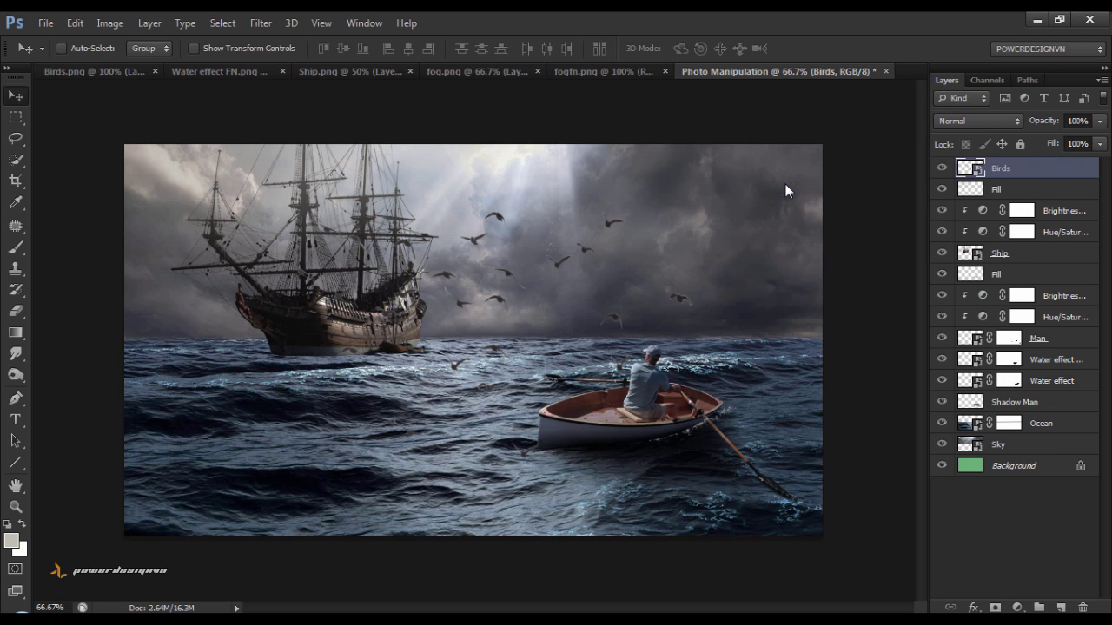
Scale the birds to about 29%, place them right of the masts, and set 52% opacity.
key(ctrl+t)
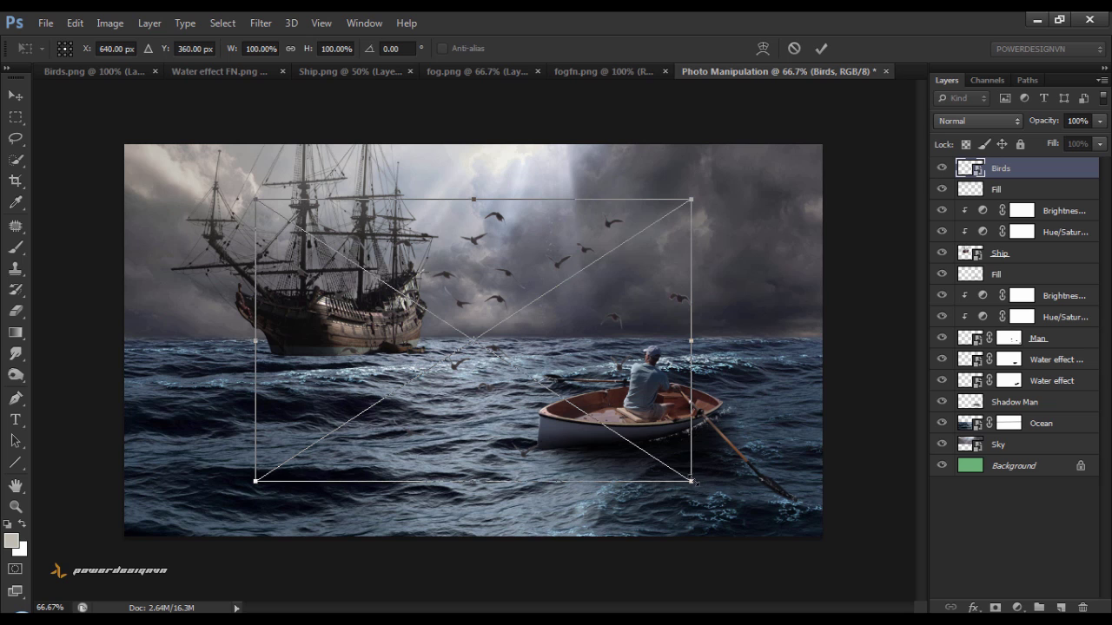
drag(692, 480, 560, 363)
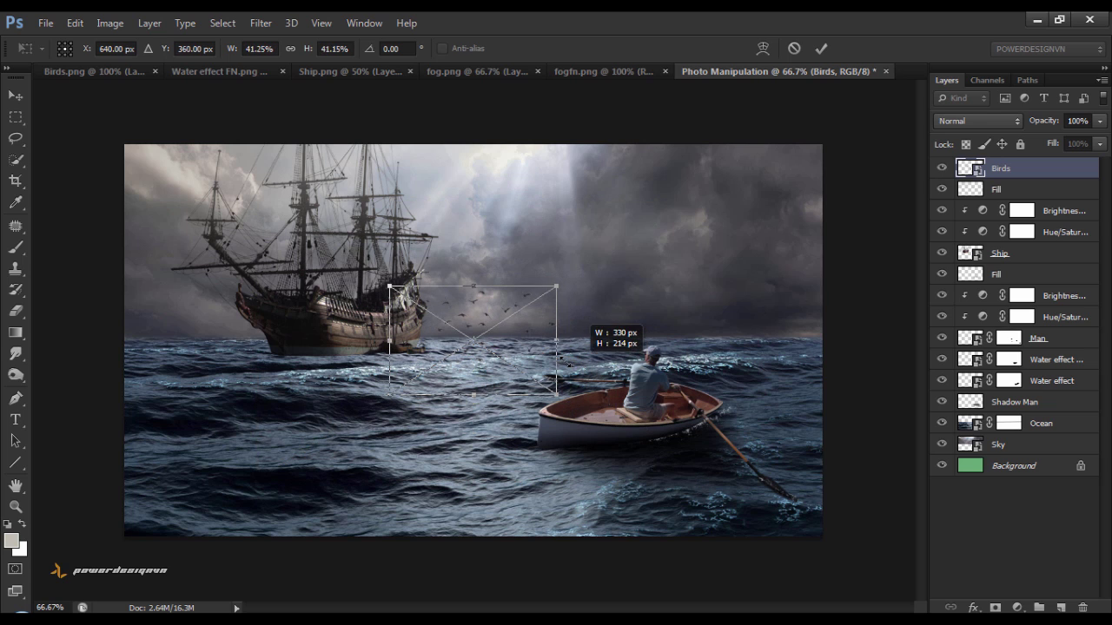
mouse_move(563, 364)
mouse_down()
mouse_move(536, 377)
mouse_move(537, 235)
mouse_move(525, 257)
mouse_up()
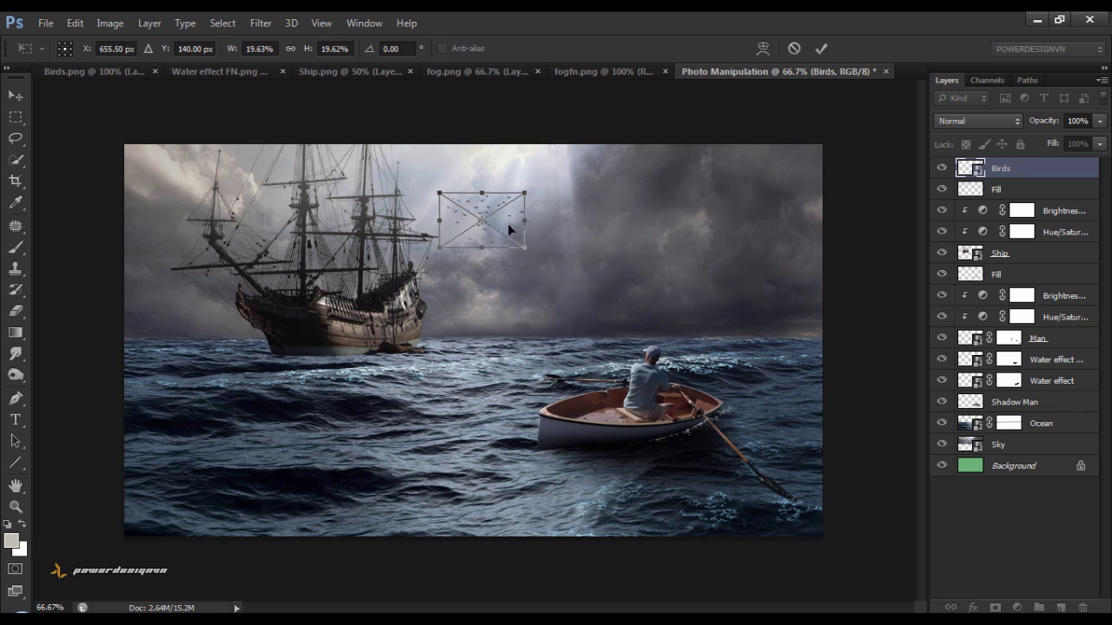
drag(497, 213, 488, 210)
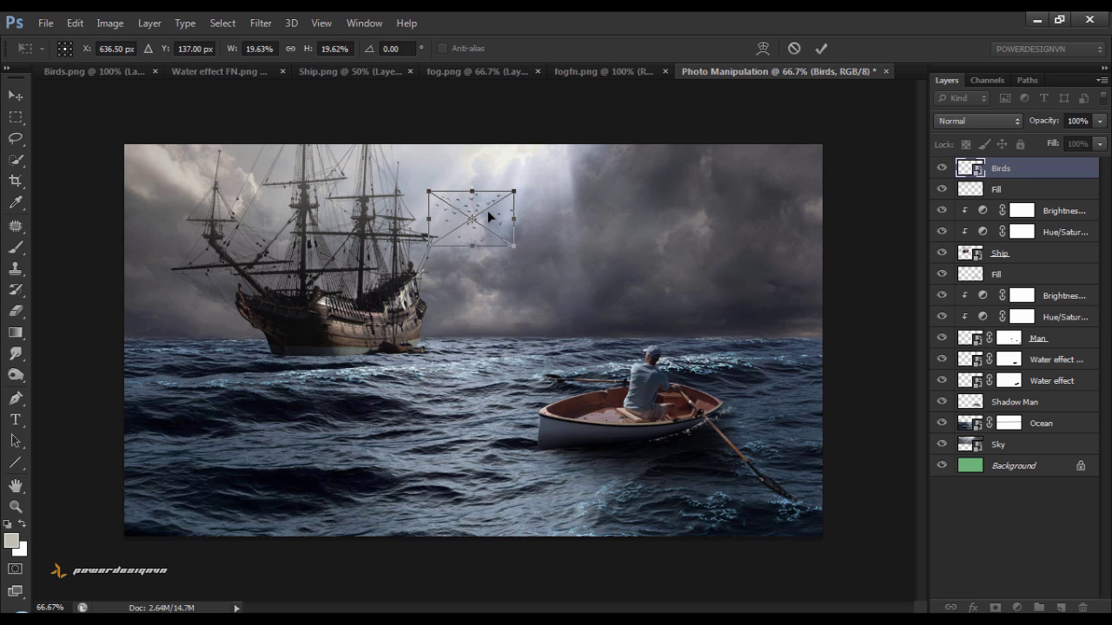
drag(487, 210, 493, 206)
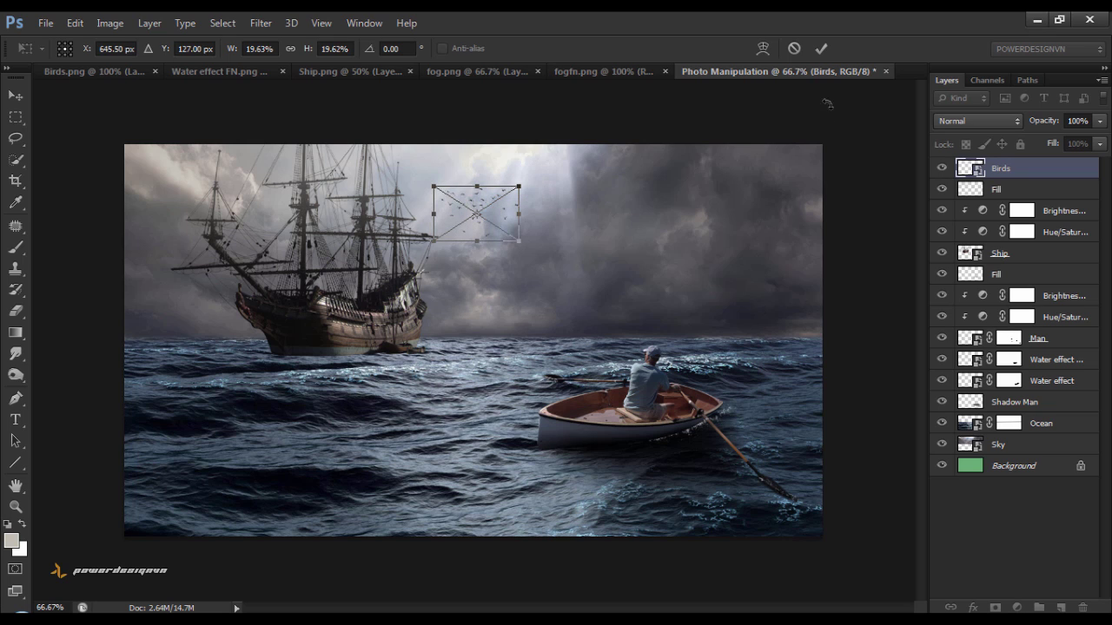
click(820, 49)
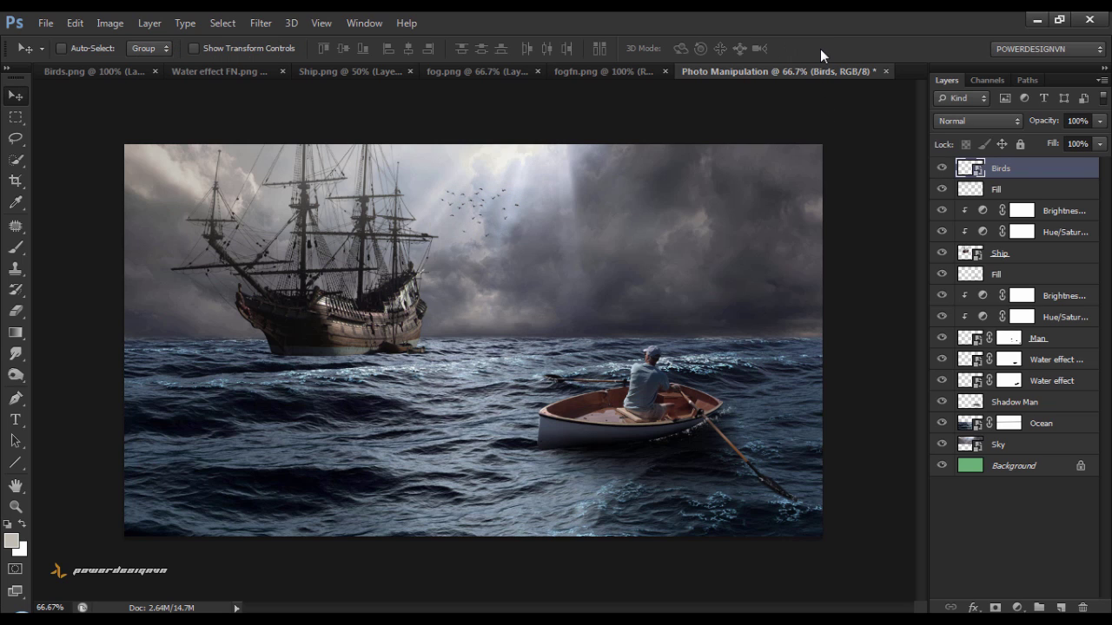
drag(1099, 121, 1082, 150)
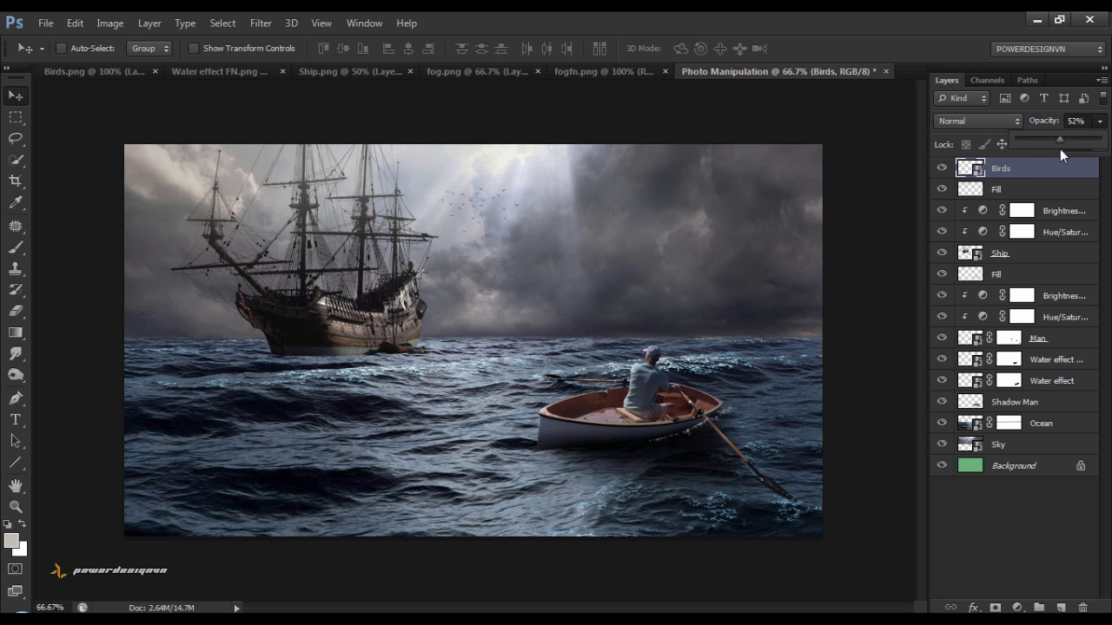
click(945, 173)
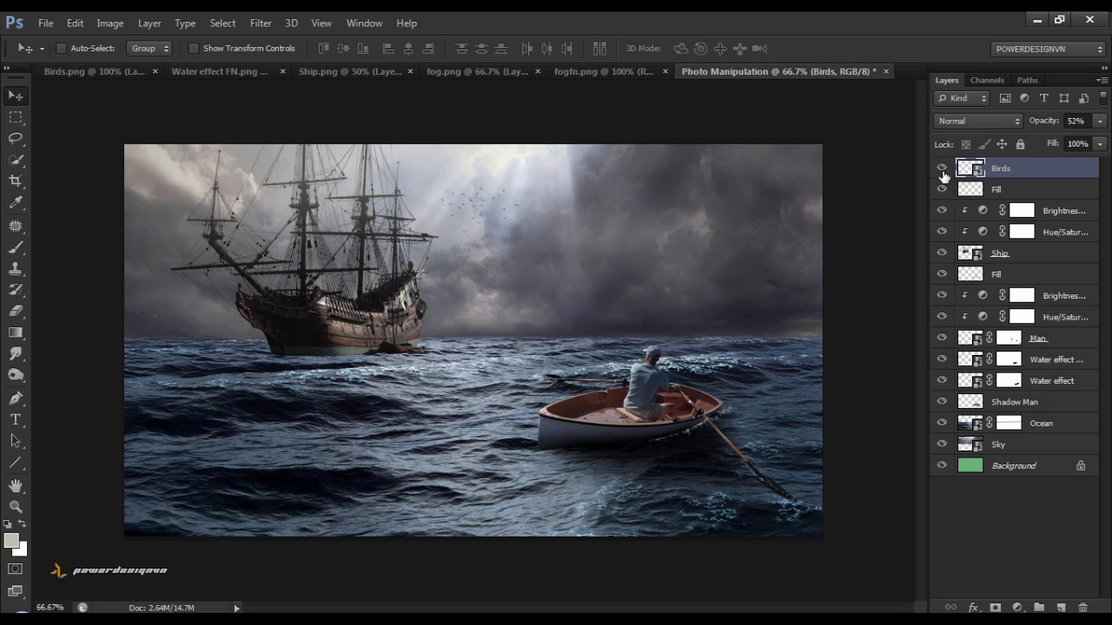
click(1024, 540)
Add a new top layer named Fill and set the foreground colour to white.
click(1060, 608)
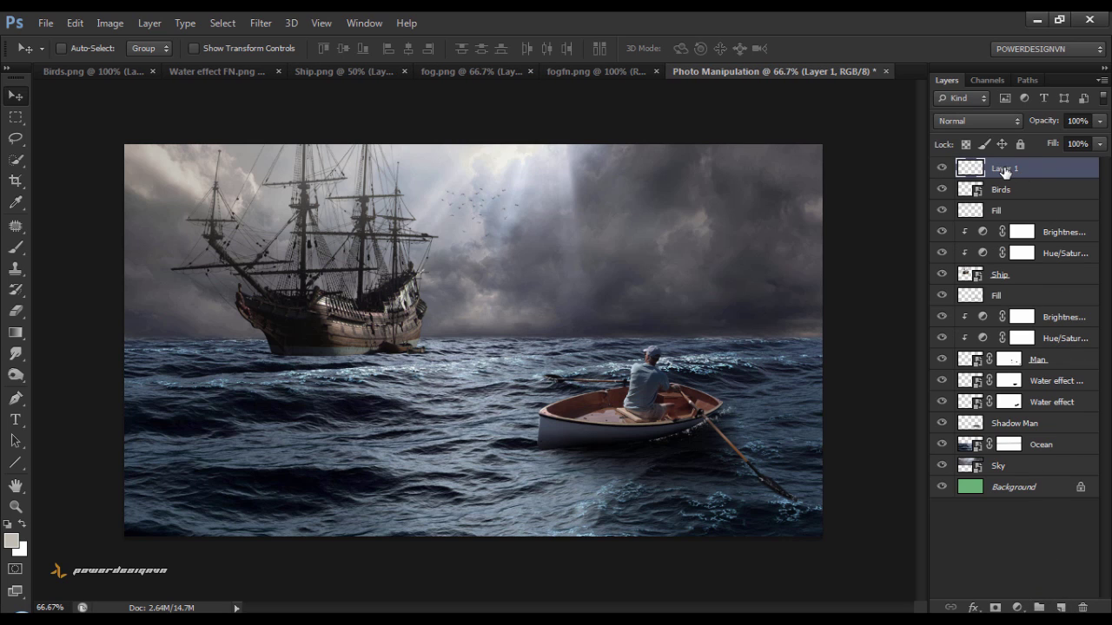
double_click(1004, 167)
text(Fill)
key(Return)
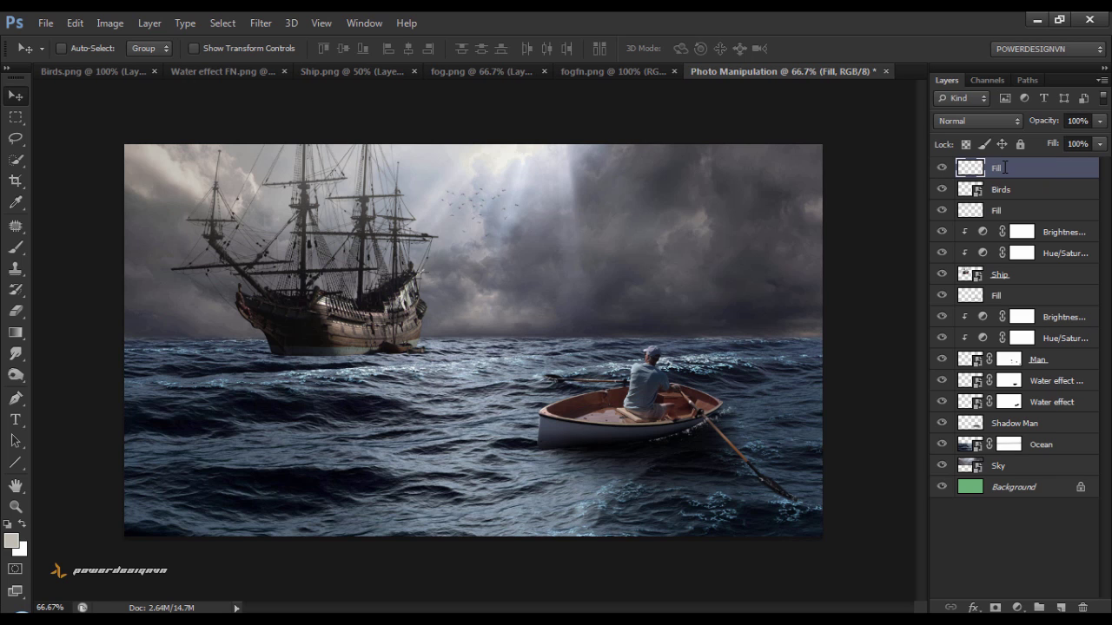
click(10, 545)
drag(484, 229, 446, 134)
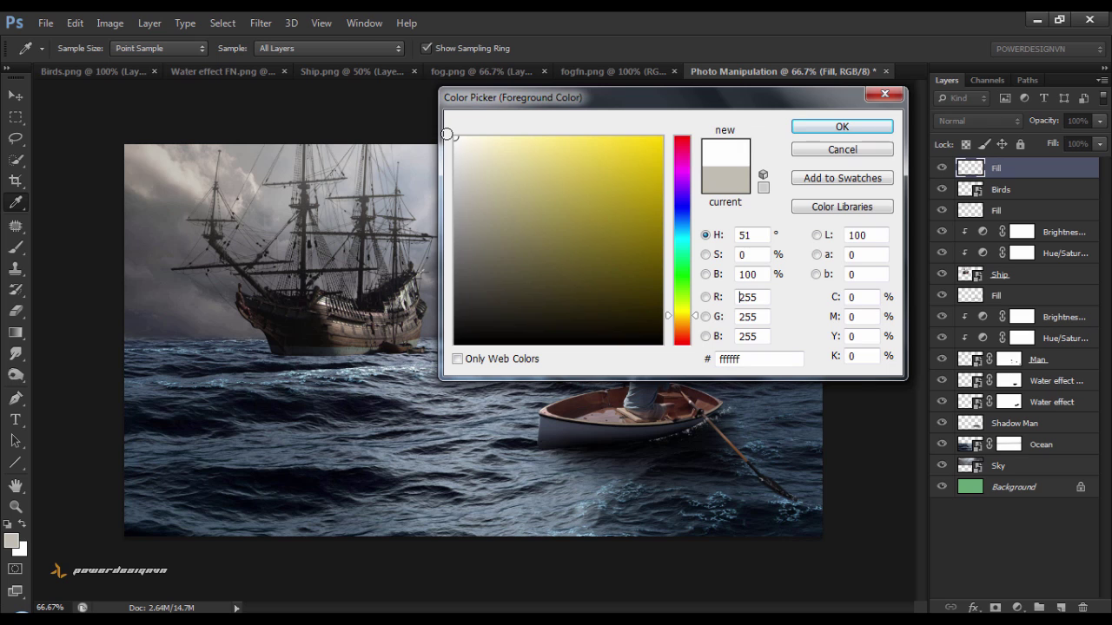
click(847, 129)
key(v)
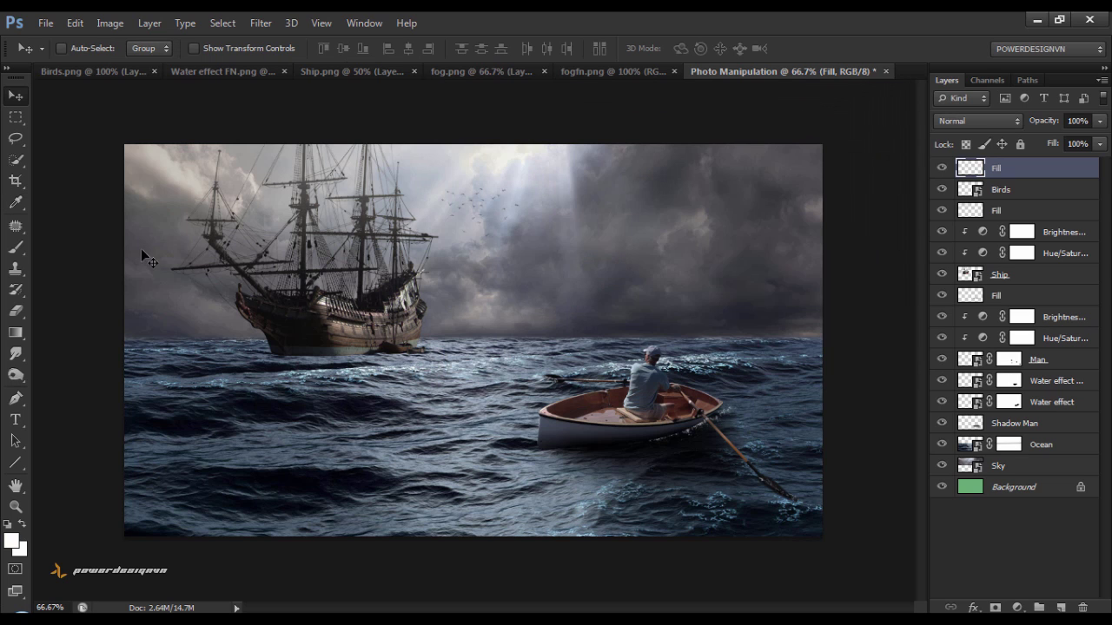
Paint soft white light over the sky rays with a 660 px brush at 100% opacity.
drag(16, 247, 50, 245)
click(52, 251)
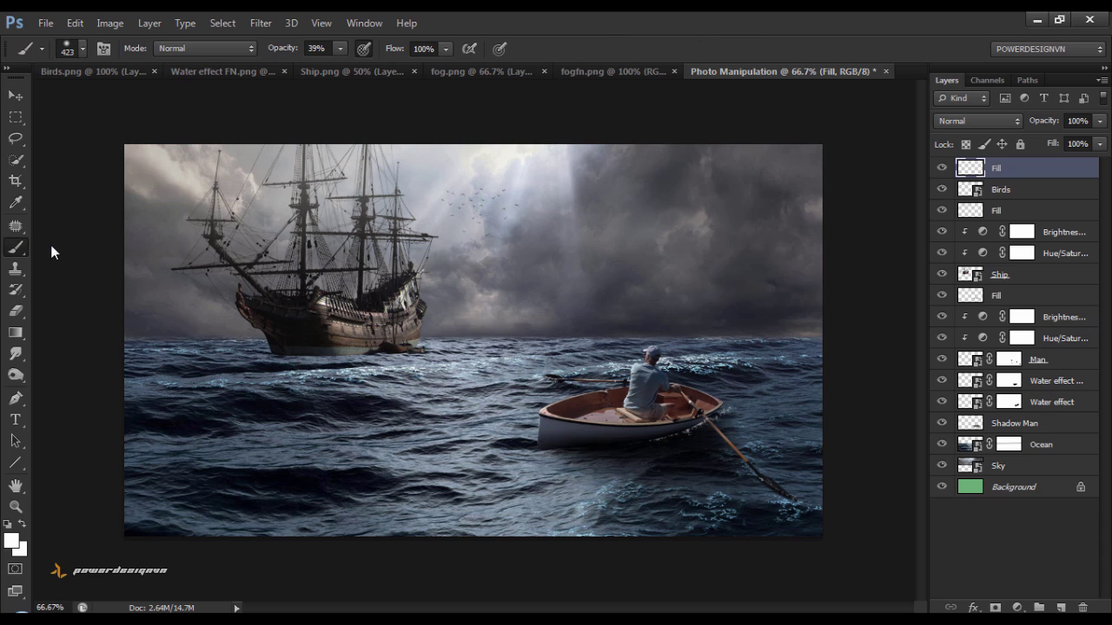
click(341, 50)
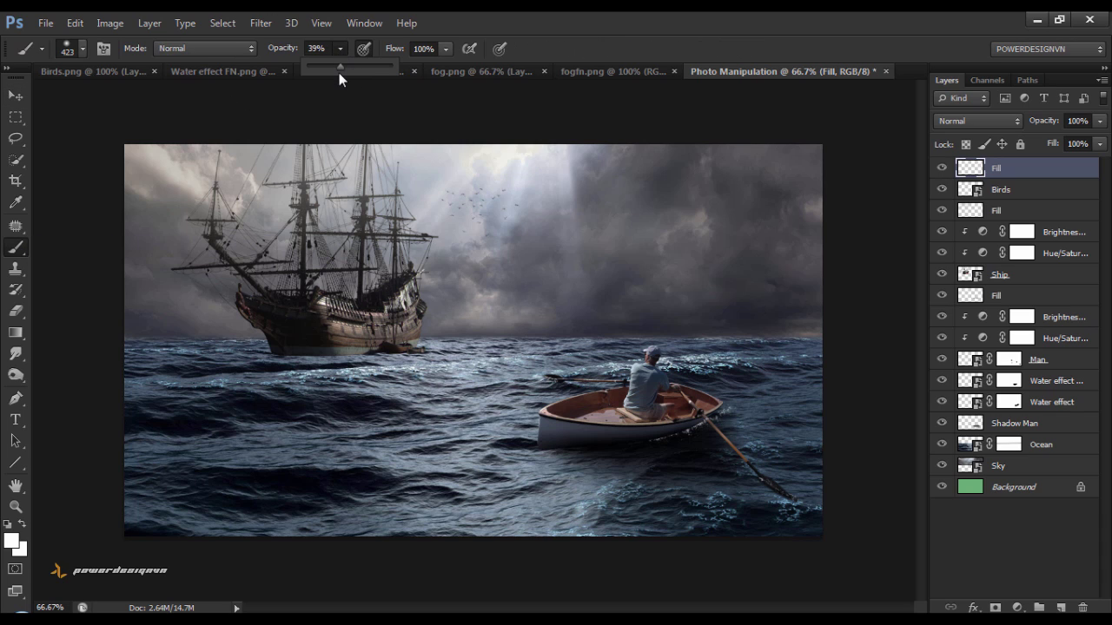
drag(339, 67, 391, 67)
drag(455, 325, 506, 318)
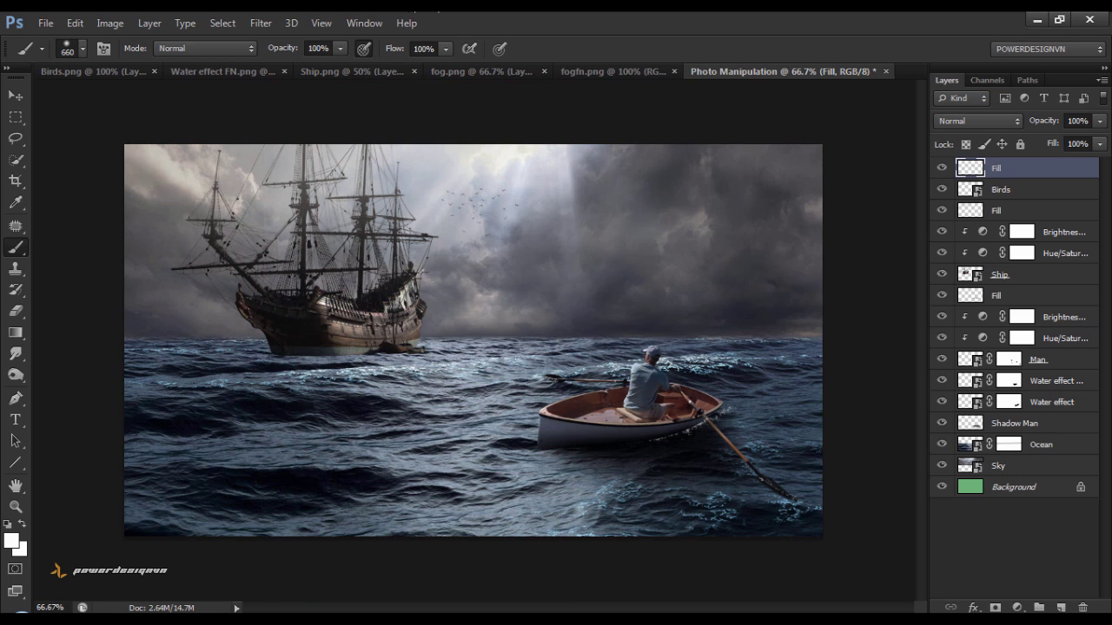
click(514, 170)
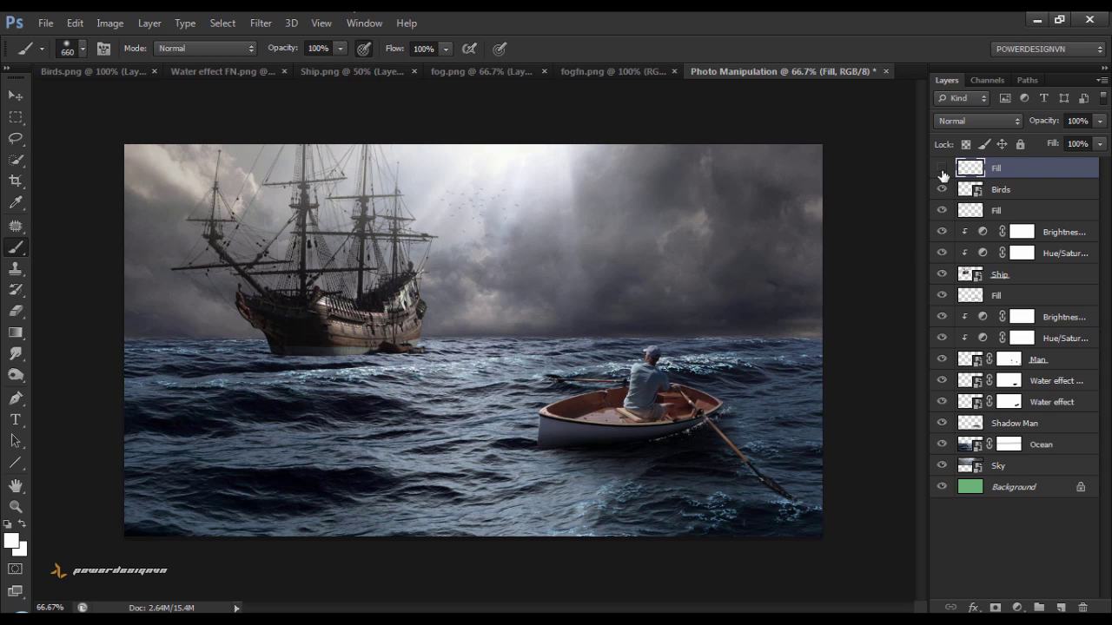
click(942, 169)
click(942, 169)
click(22, 98)
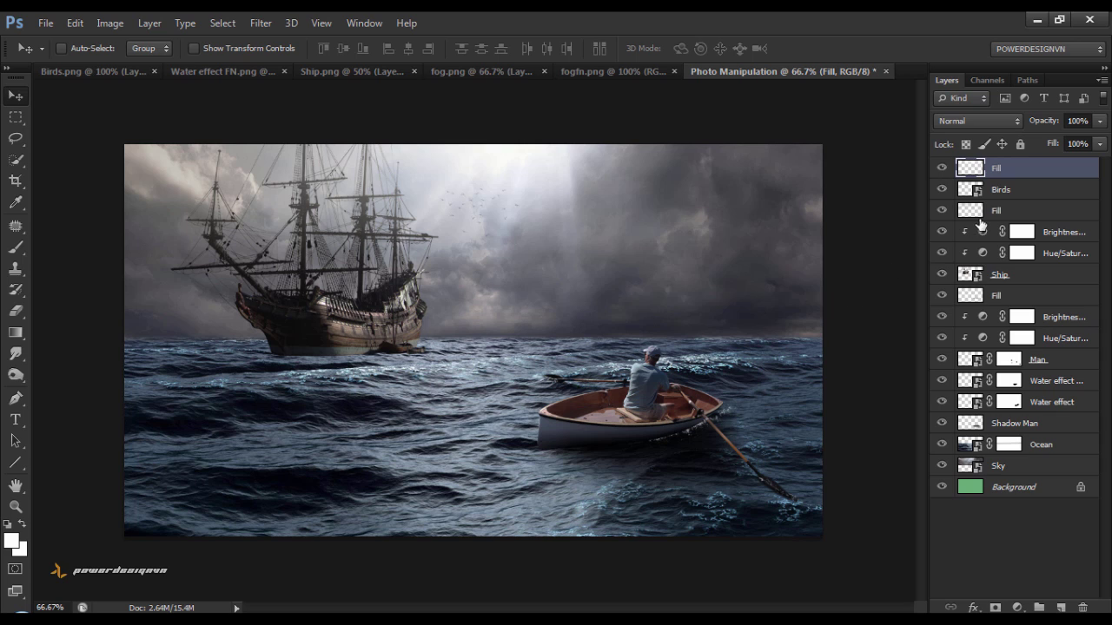
Add a white layer mask to the Ship layer and zoom in on the hull.
click(979, 276)
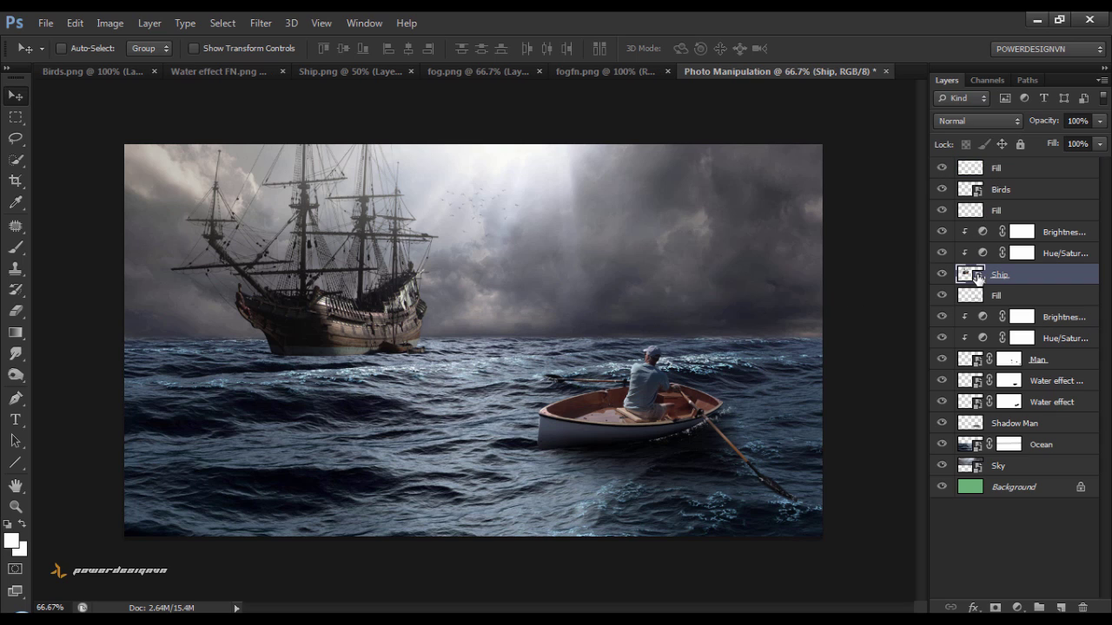
click(996, 607)
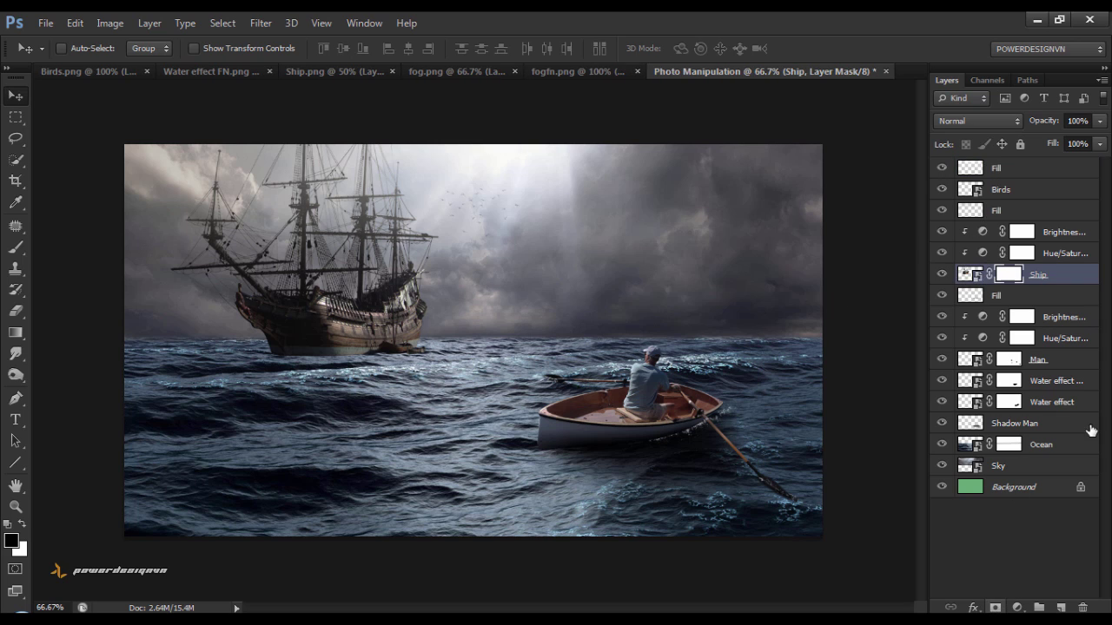
drag(306, 343, 397, 339)
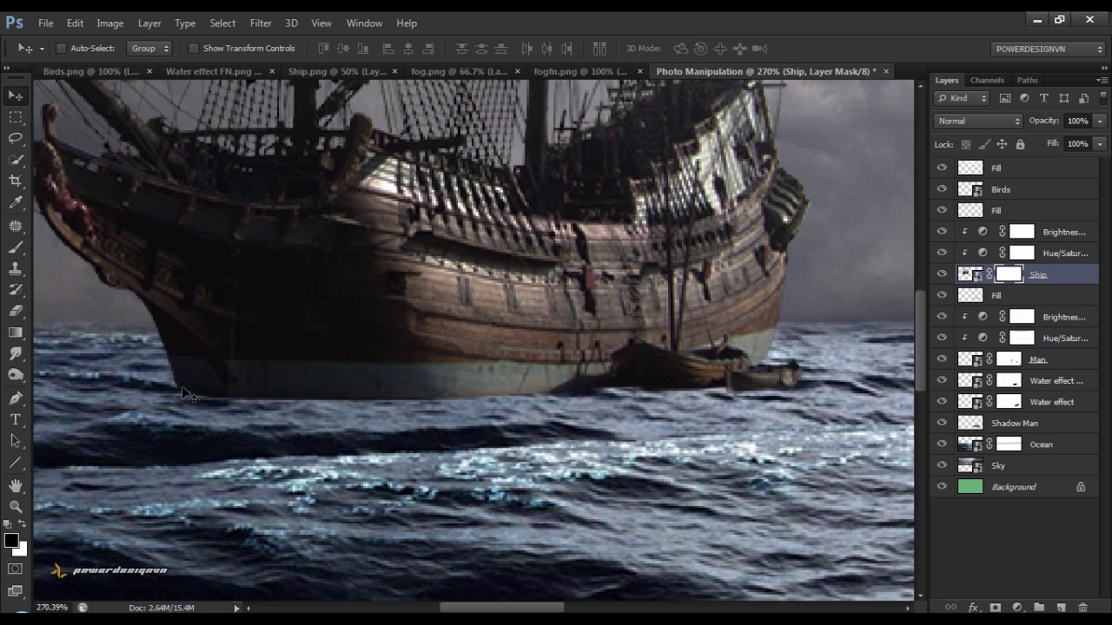
Set the brush to 14 px with 11% hardness.
click(92, 246)
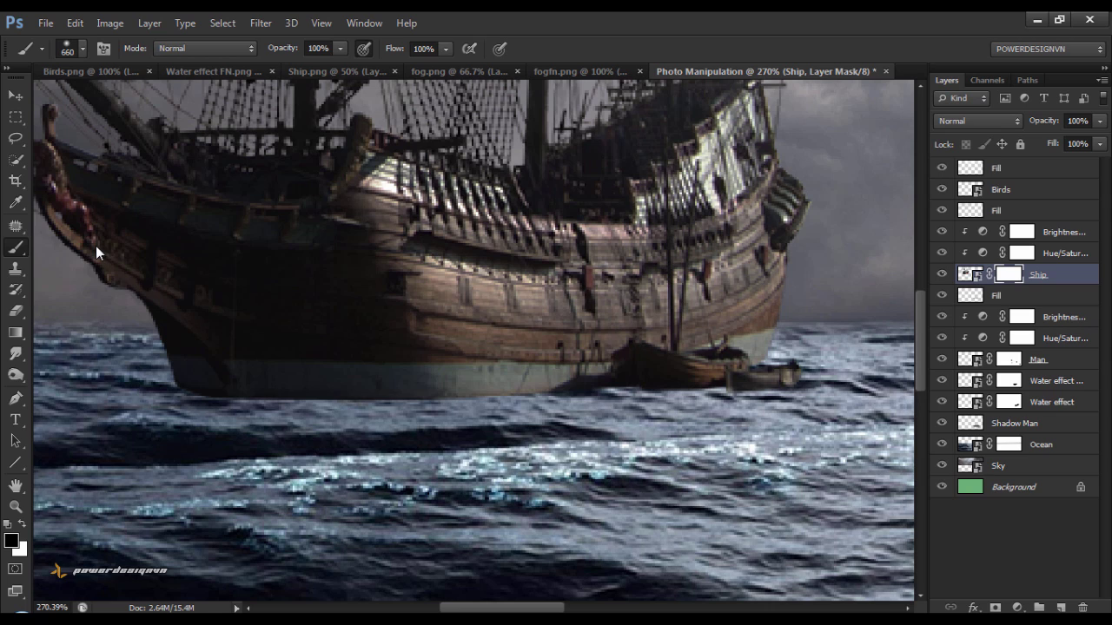
right_click(231, 447)
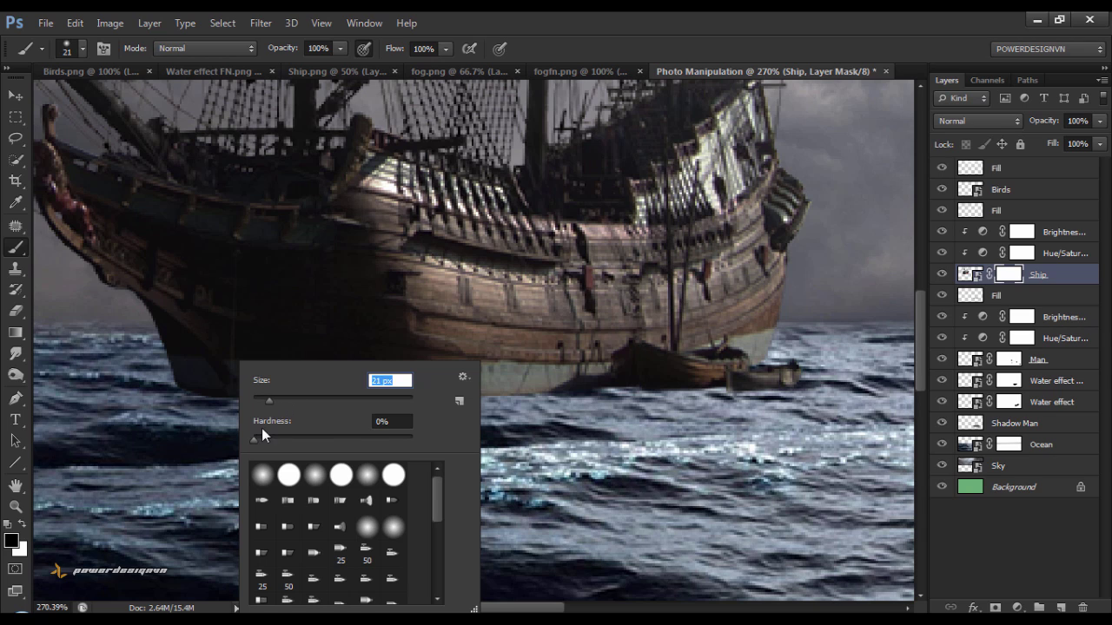
drag(253, 436, 274, 438)
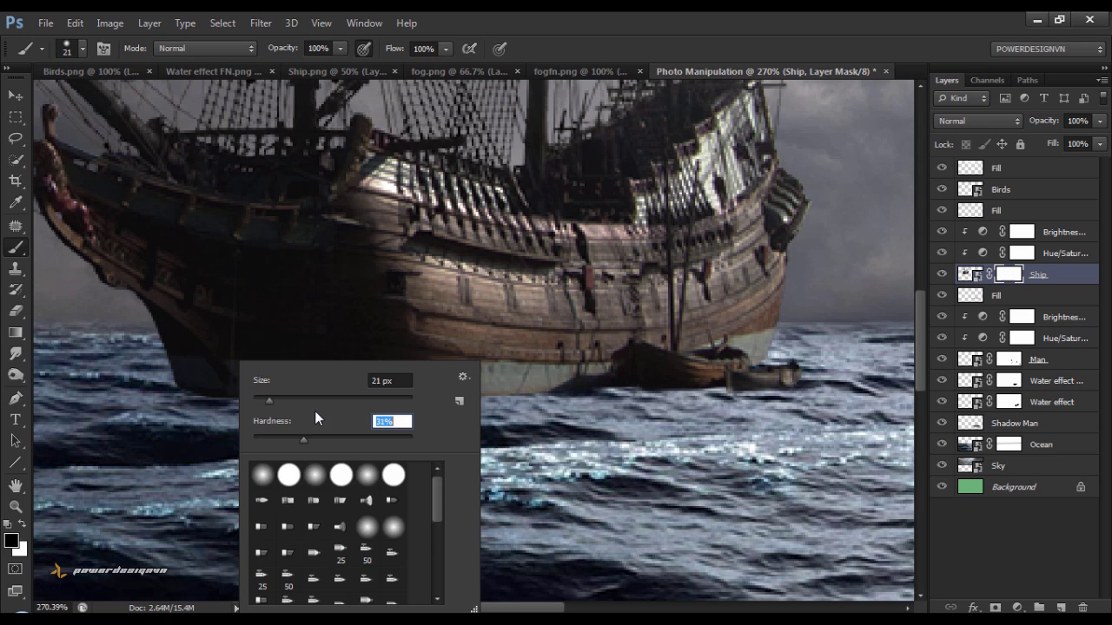
key(Return)
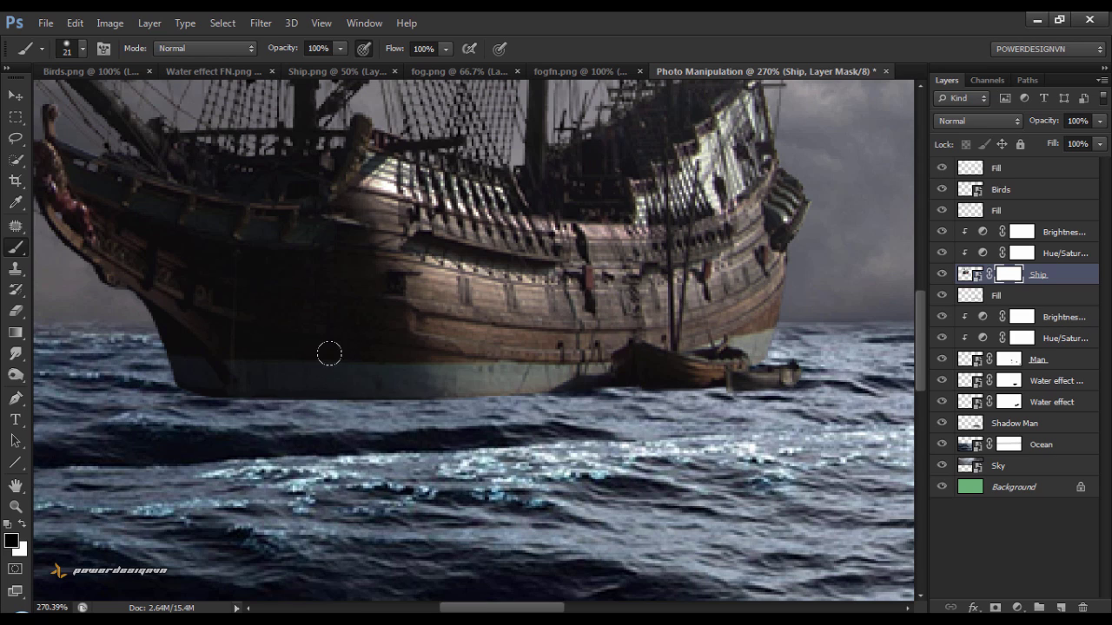
alt+right_click(328, 353)
click(12, 541)
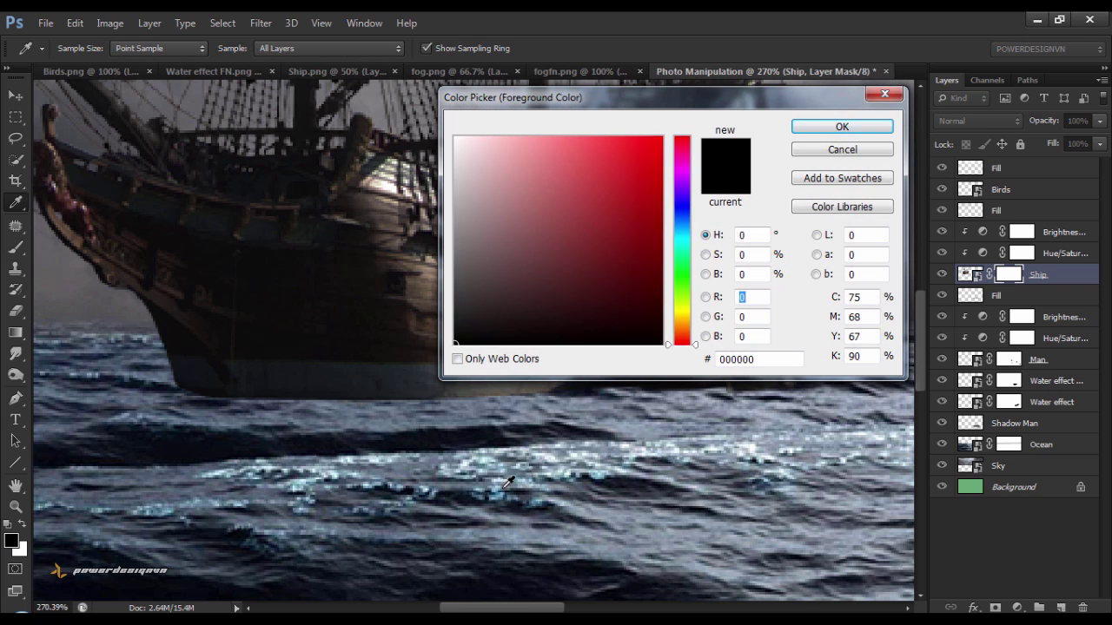
Paint black on the Ship mask along the hull's waterline up to the small boat.
click(762, 359)
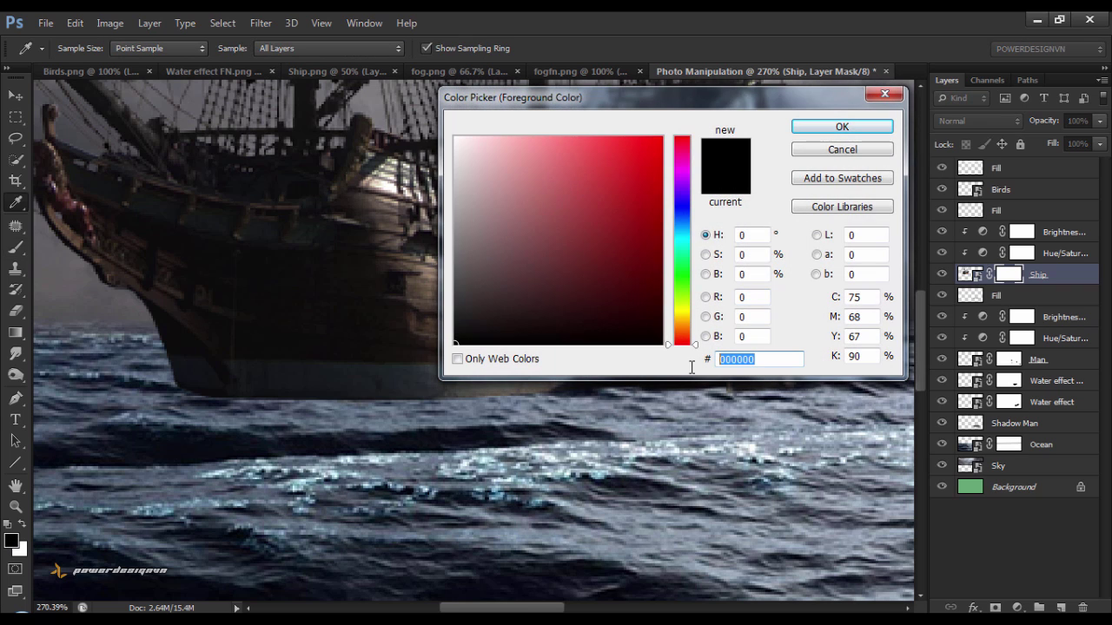
click(842, 127)
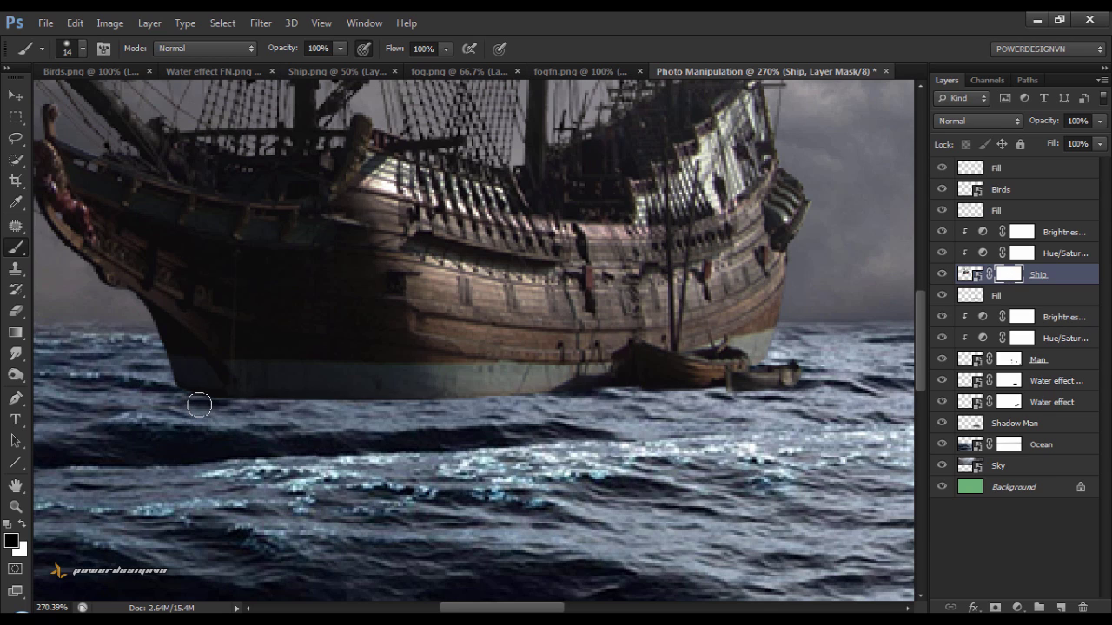
drag(260, 408, 429, 401)
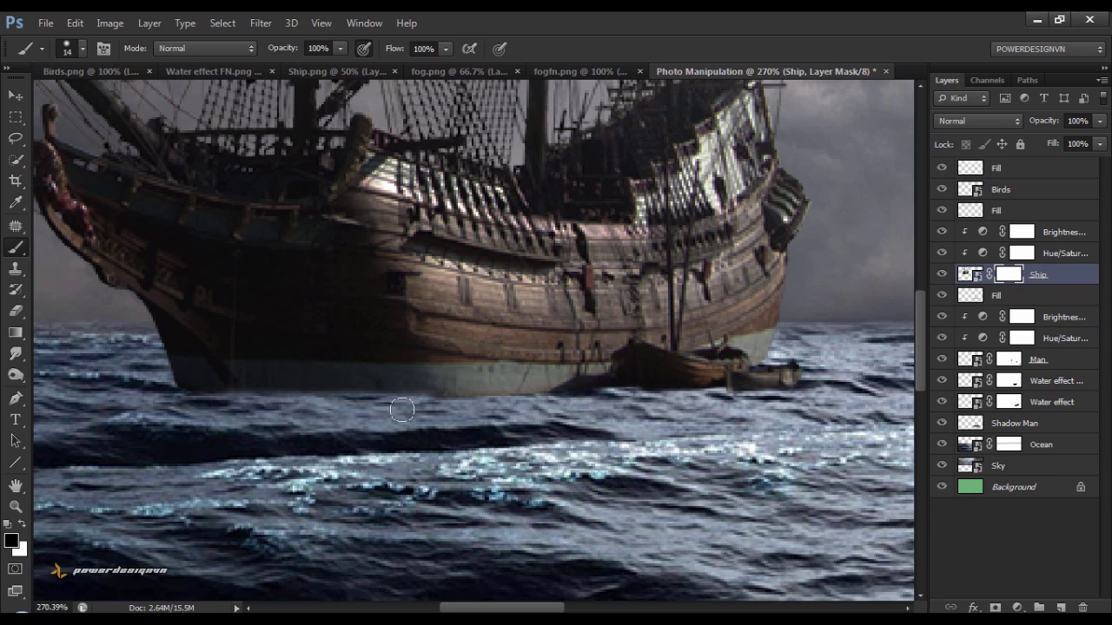
drag(361, 415, 156, 397)
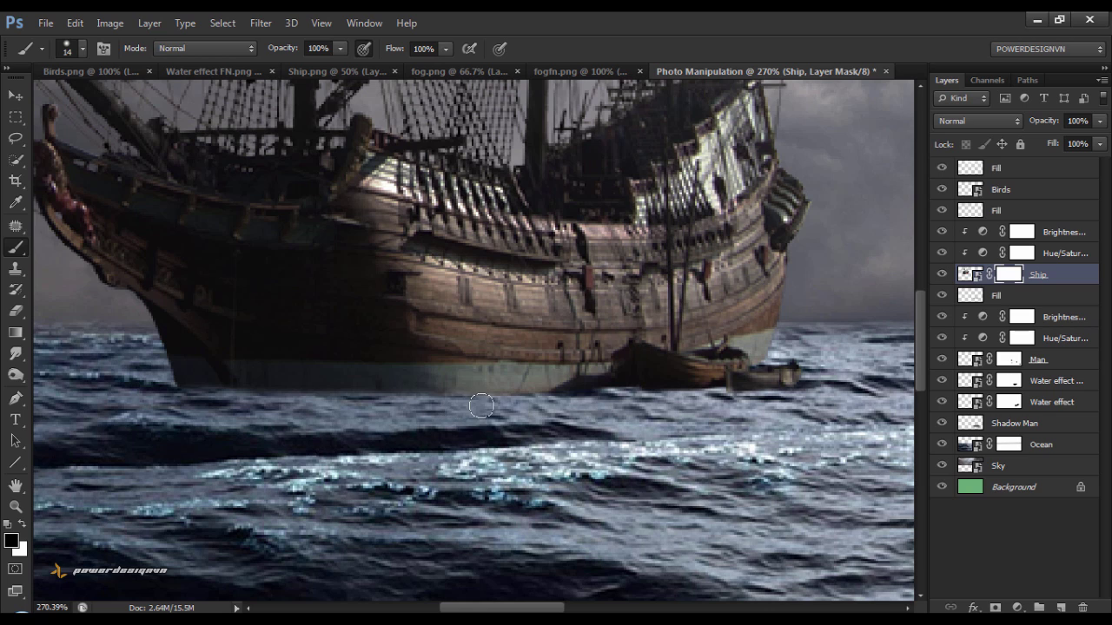
drag(557, 406, 806, 397)
key(bracketleft)
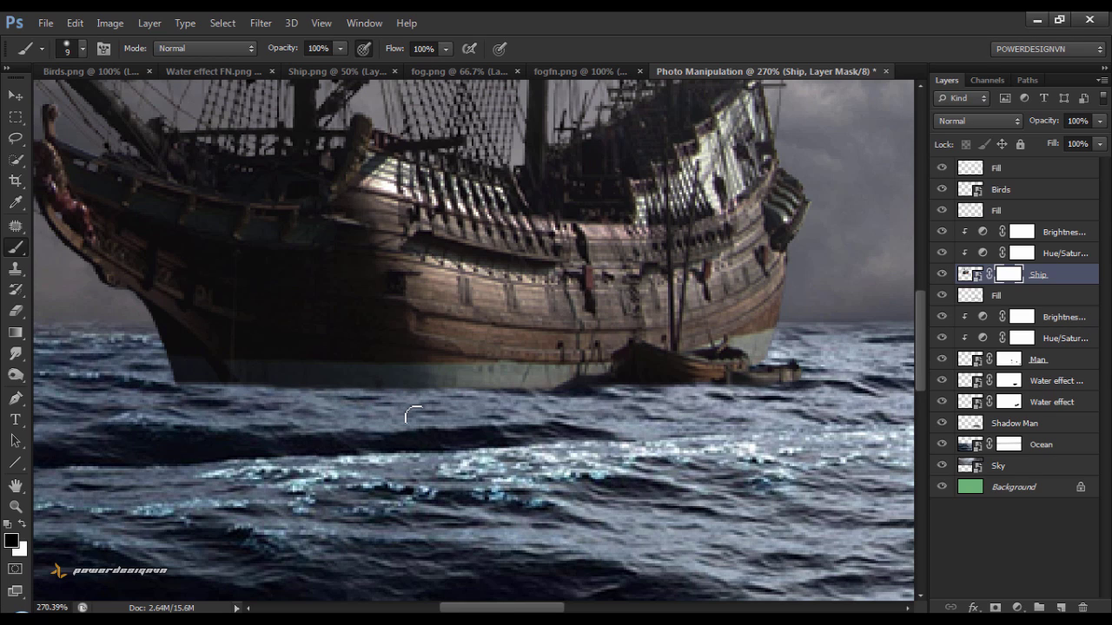
drag(413, 415, 229, 398)
key(ctrl+minus)
key(ctrl+minus)
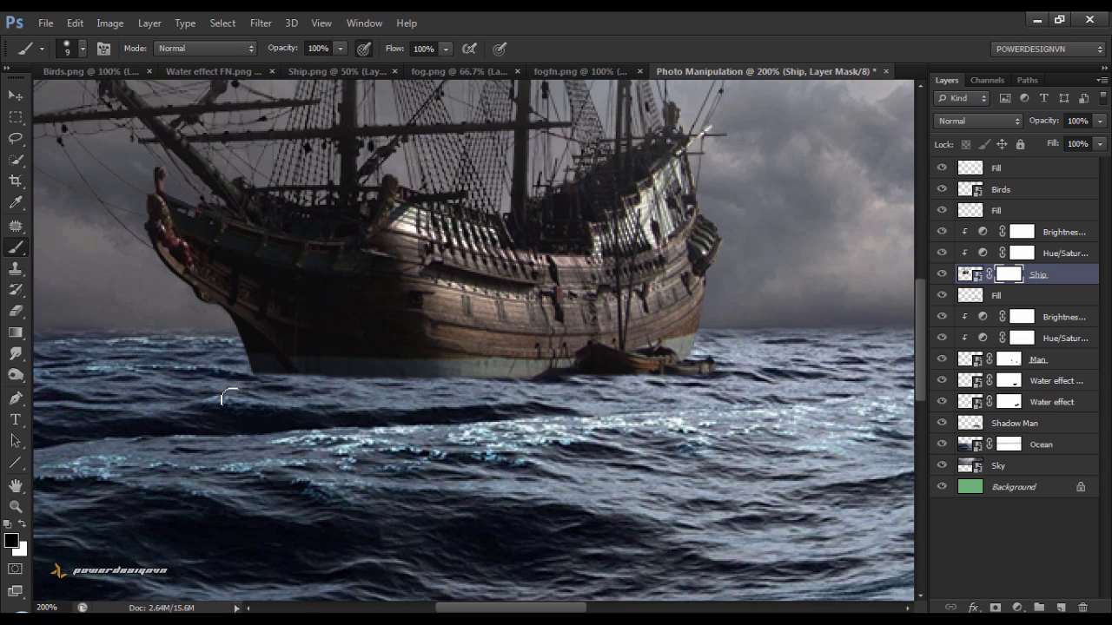
key(ctrl+minus)
key(ctrl+minus)
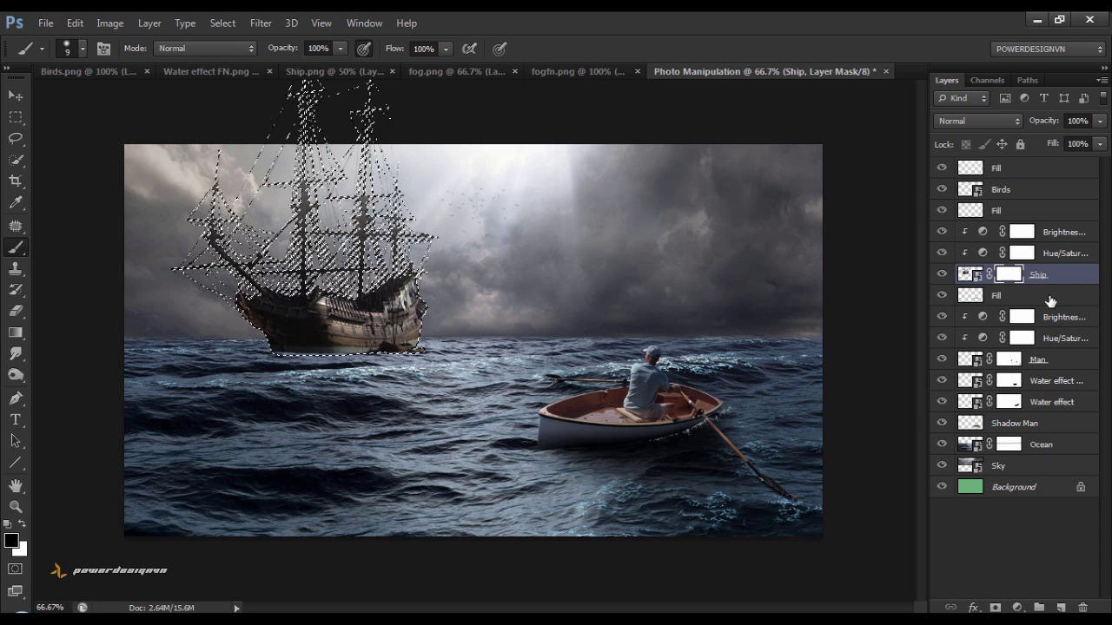
Add a new layer named Shadow ship above Fill, just under Ship.
click(1049, 299)
click(1060, 607)
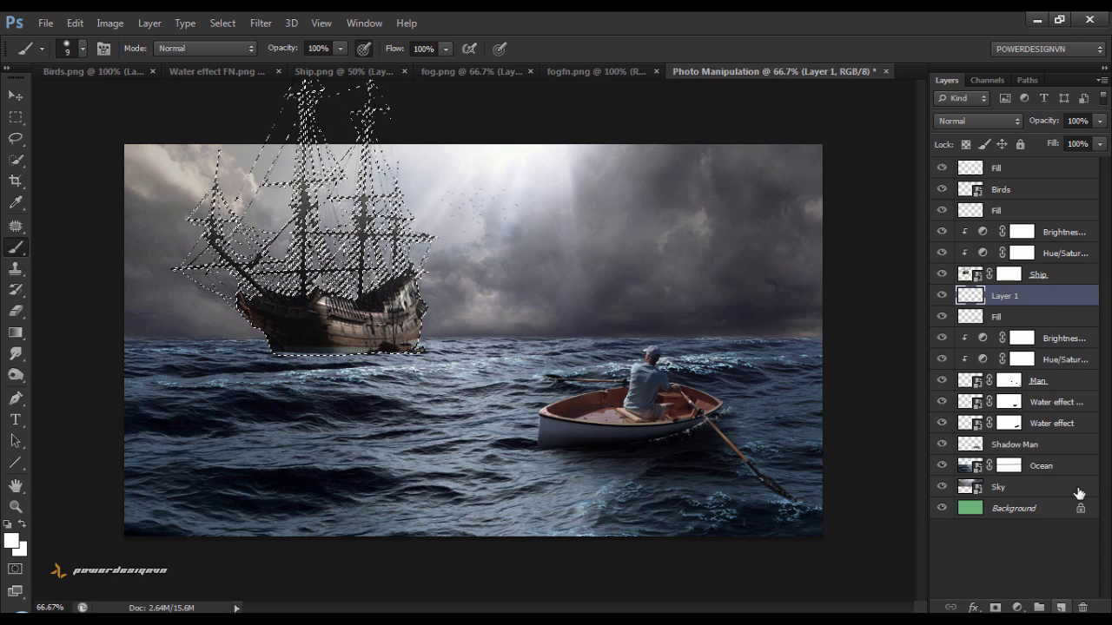
double_click(1005, 296)
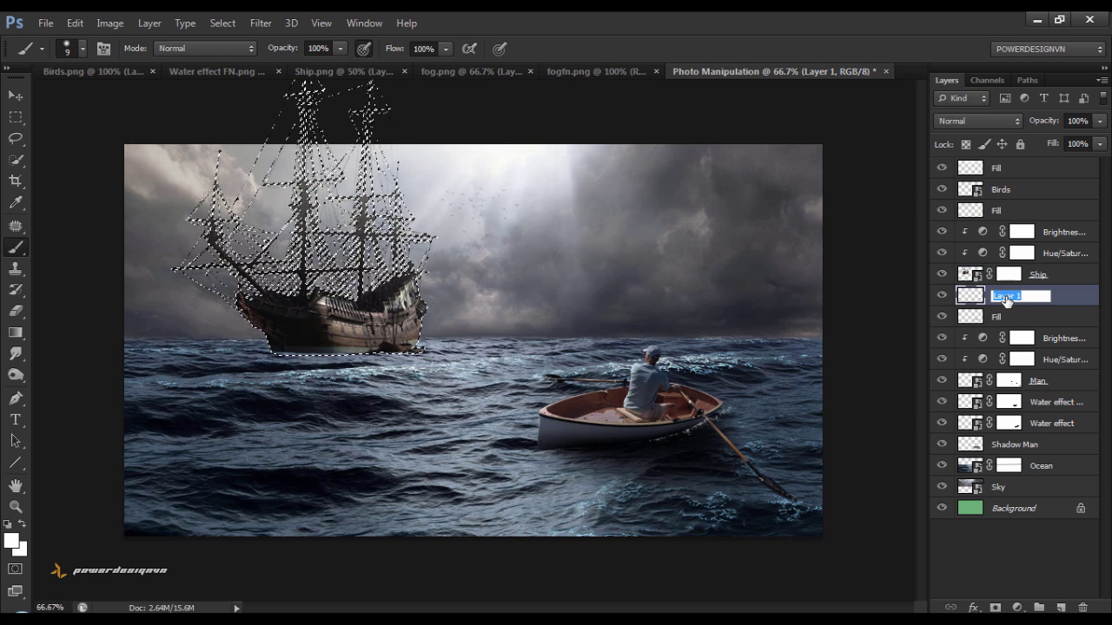
text(Shadow ship)
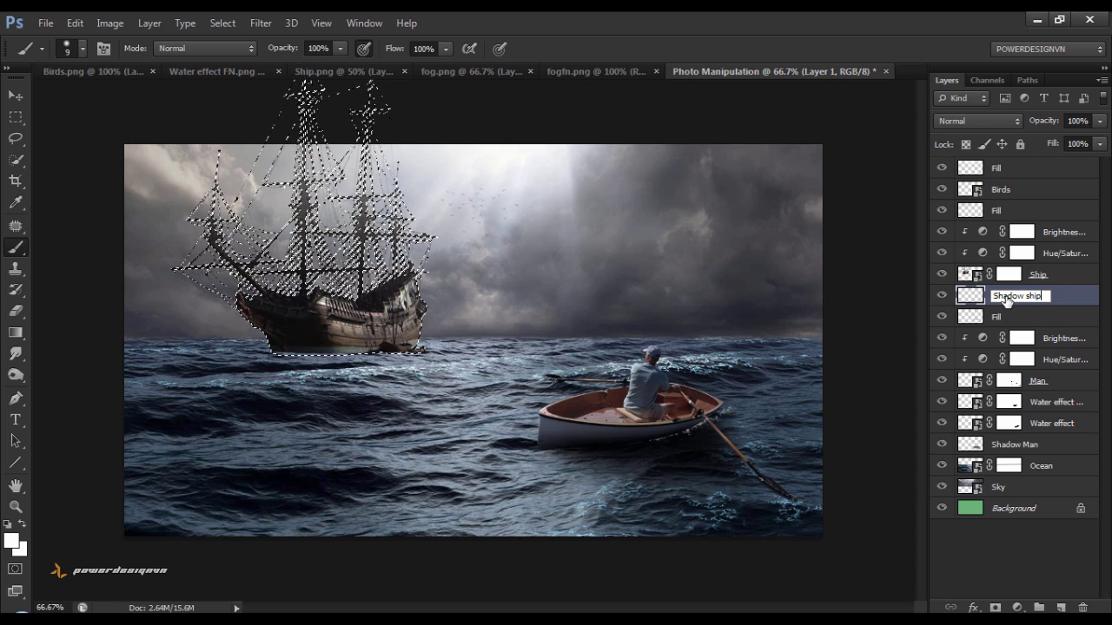
key(Return)
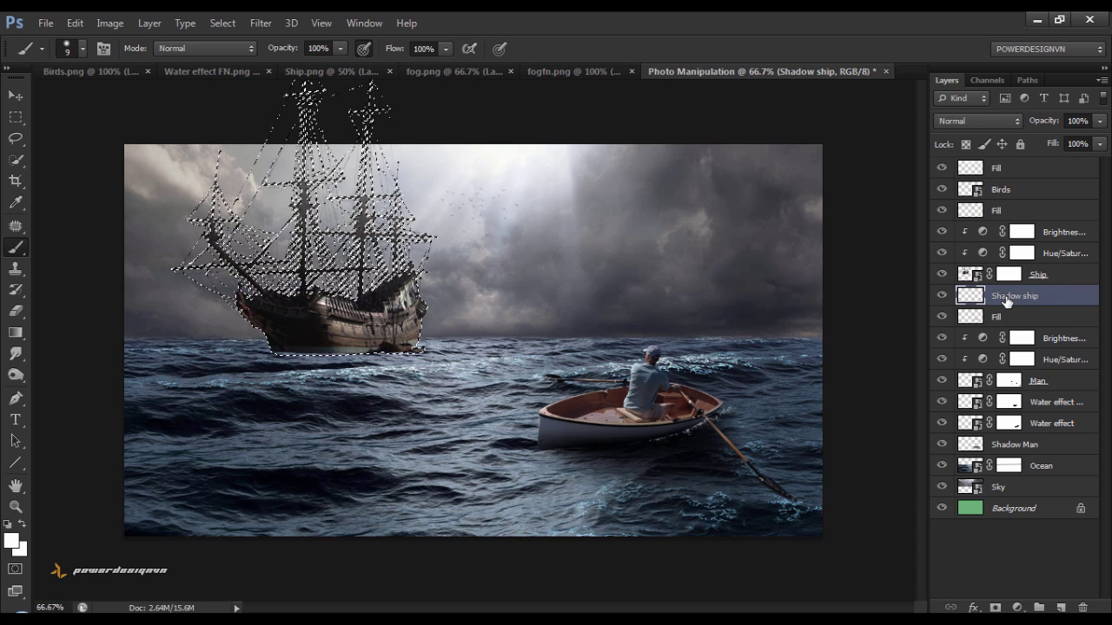
Fill the ship-shaped selection with black on Shadow ship, with Ship hidden then shown.
click(941, 274)
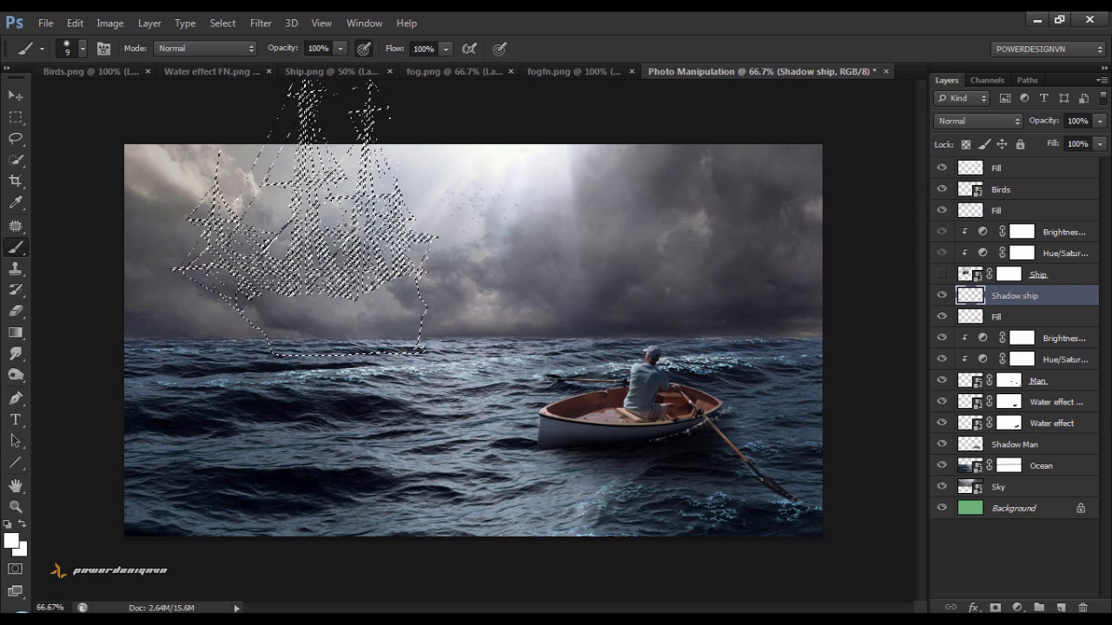
click(11, 542)
drag(487, 308, 439, 356)
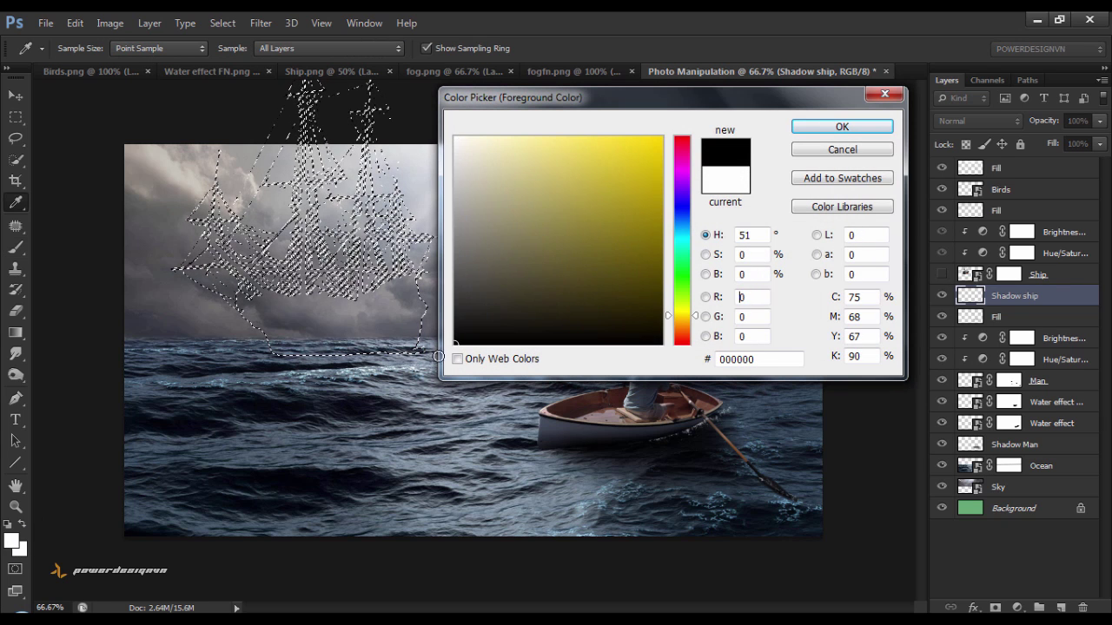
click(813, 130)
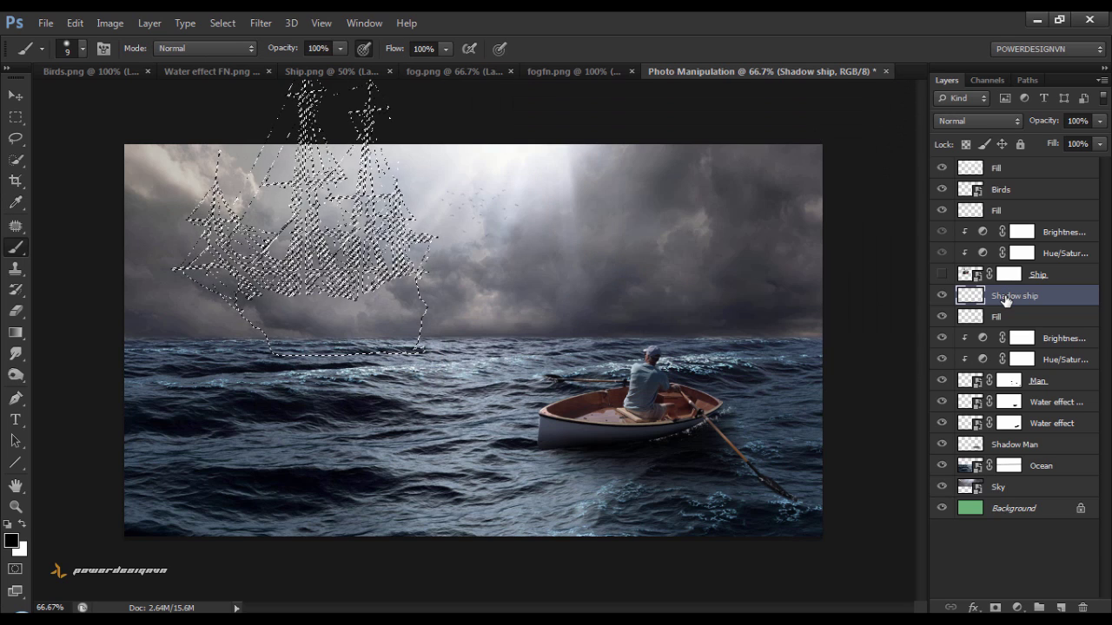
key(alt+BackSpace)
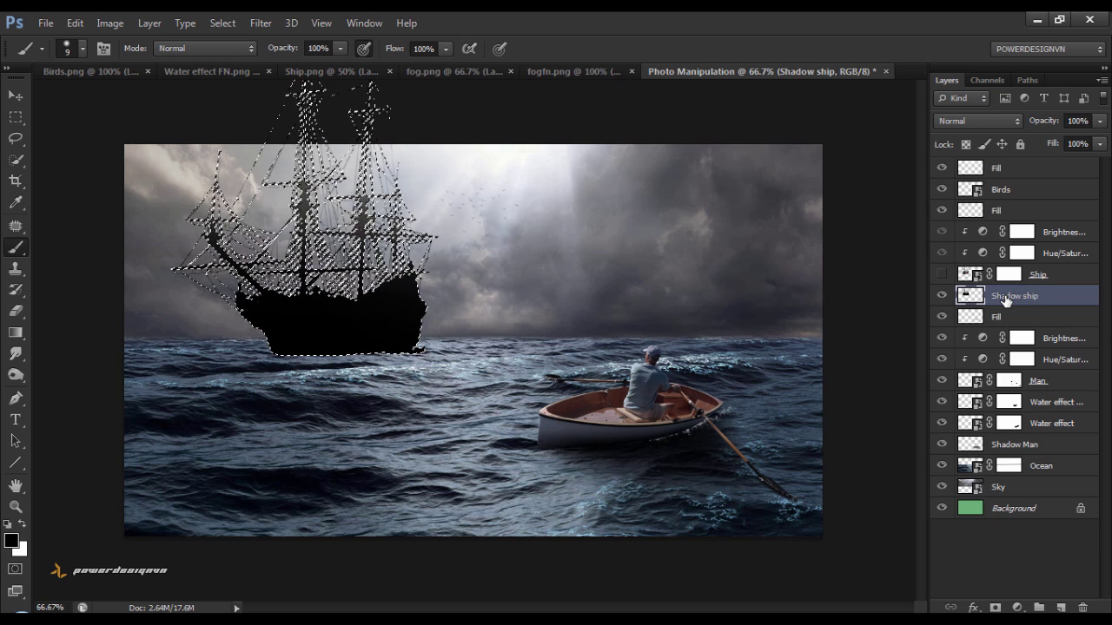
key(ctrl+d)
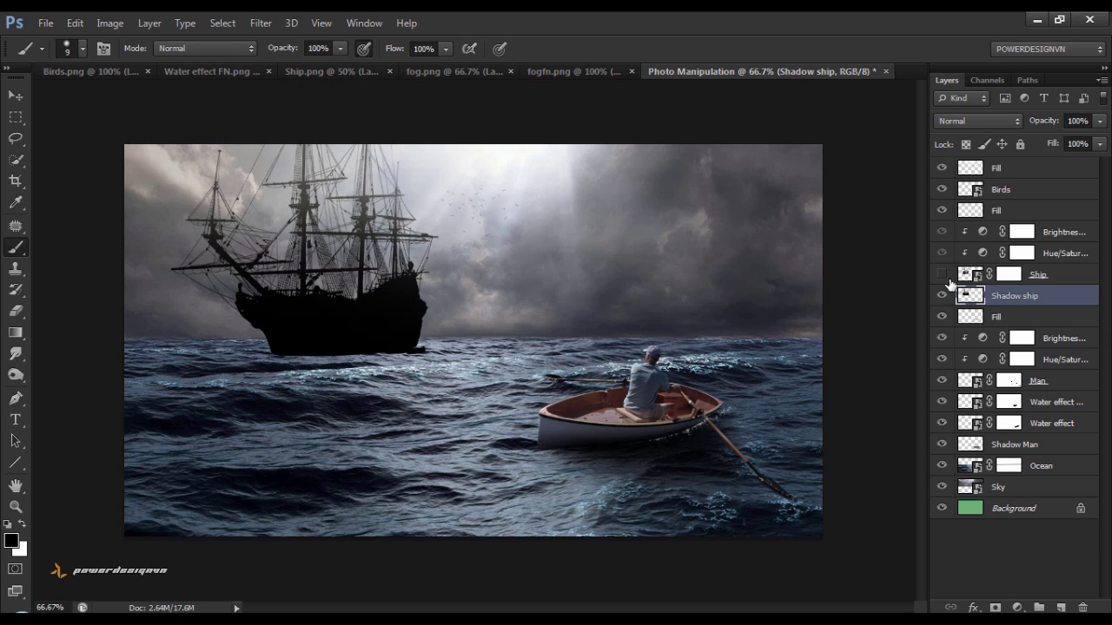
click(942, 275)
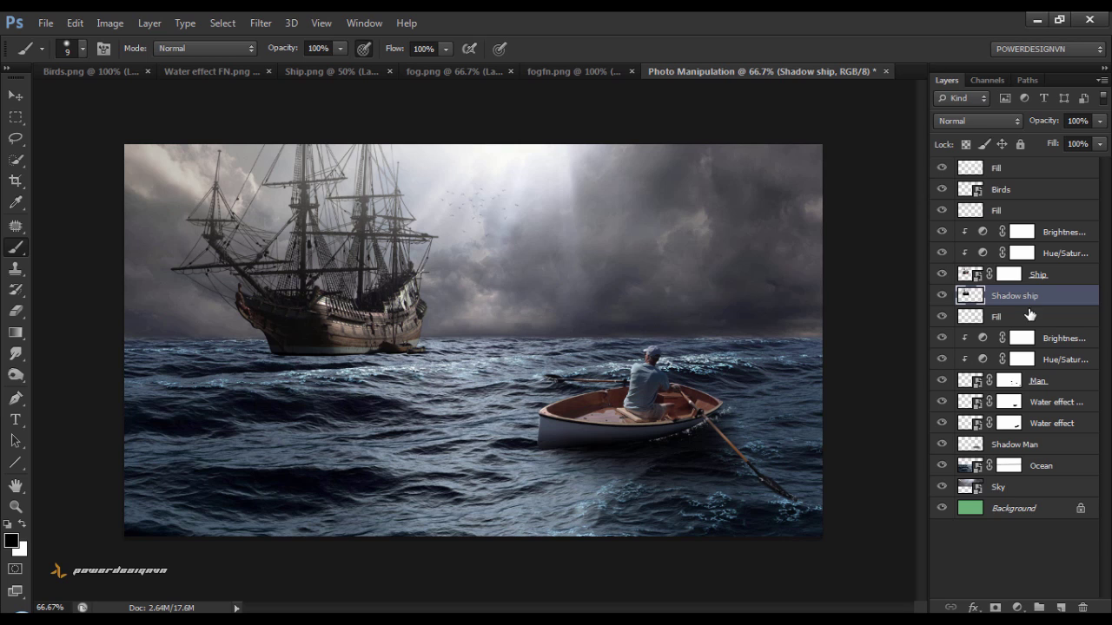
Distort the black ship silhouette into a thin, flattened shadow at the hull's waterline.
key(ctrl+t)
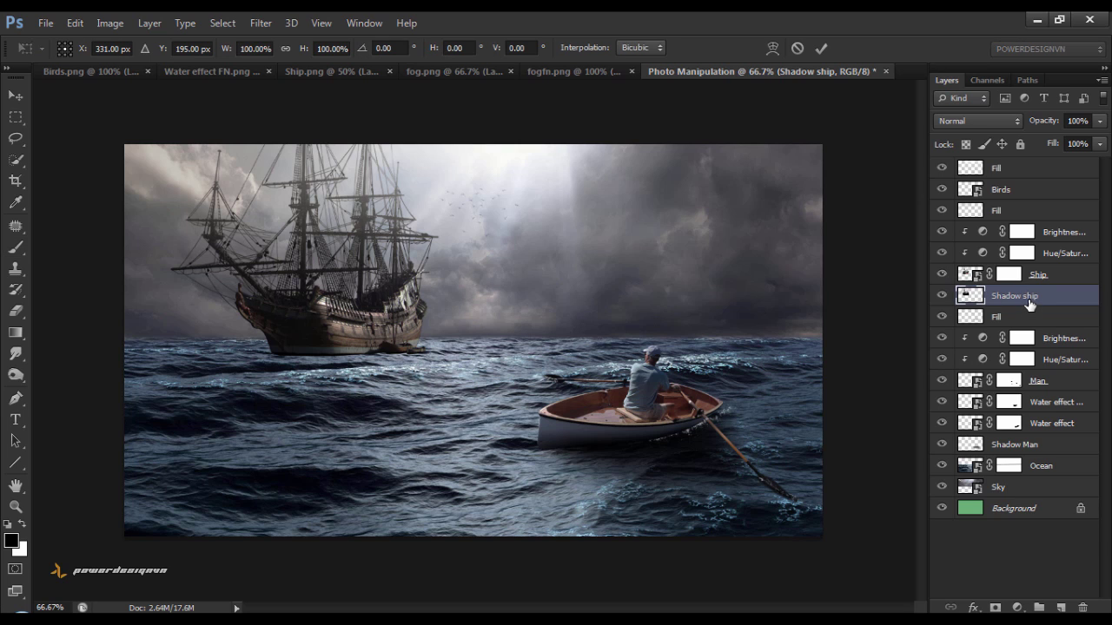
right_click(387, 277)
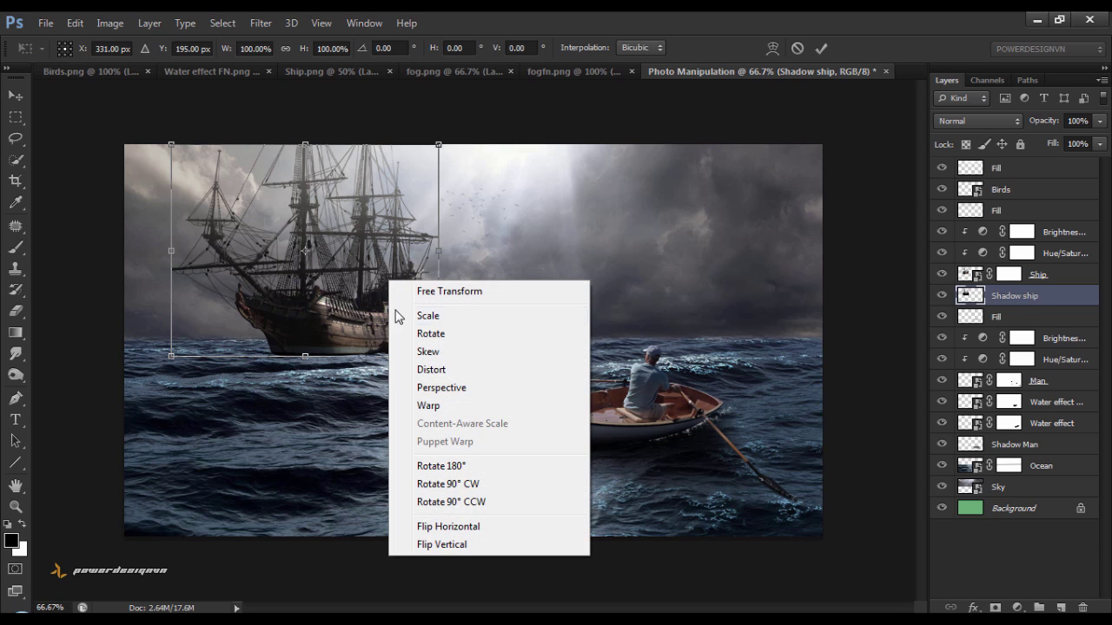
click(423, 370)
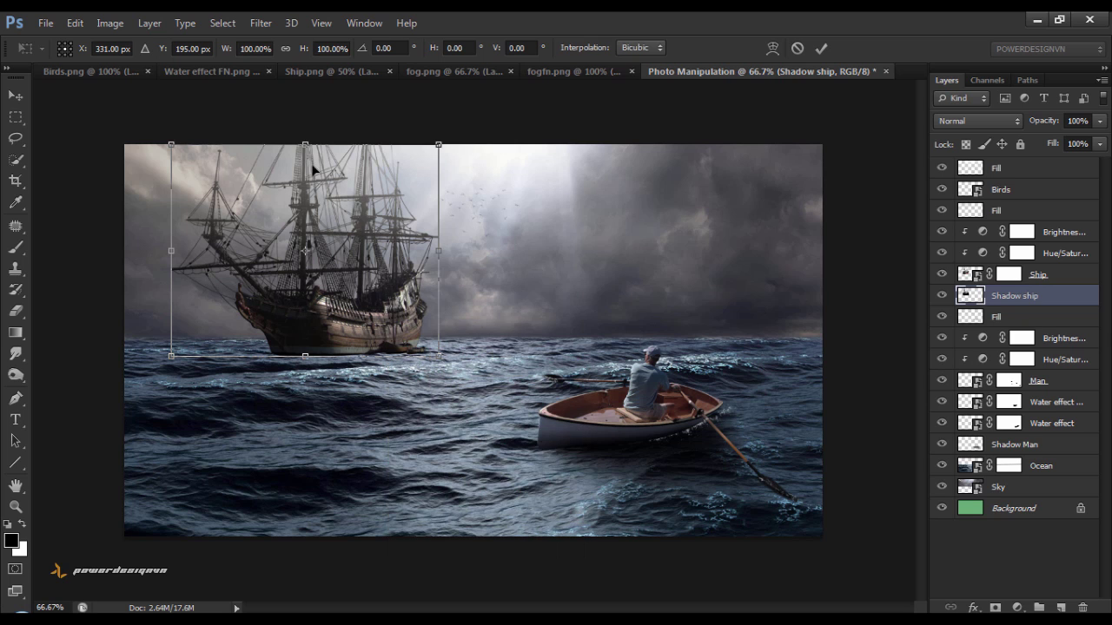
drag(307, 144, 254, 350)
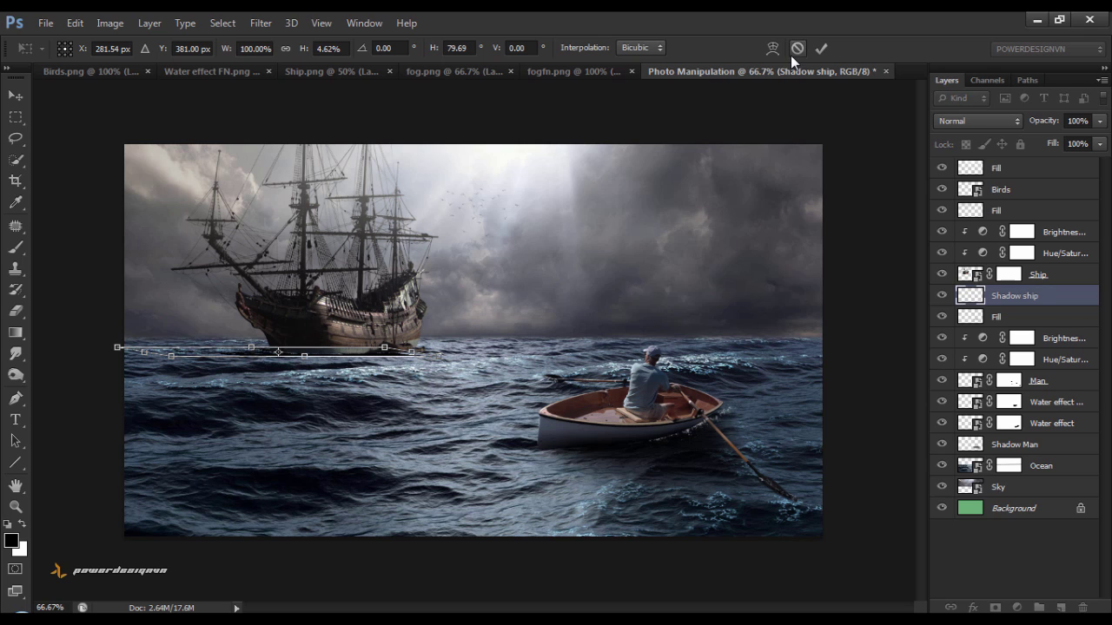
click(817, 49)
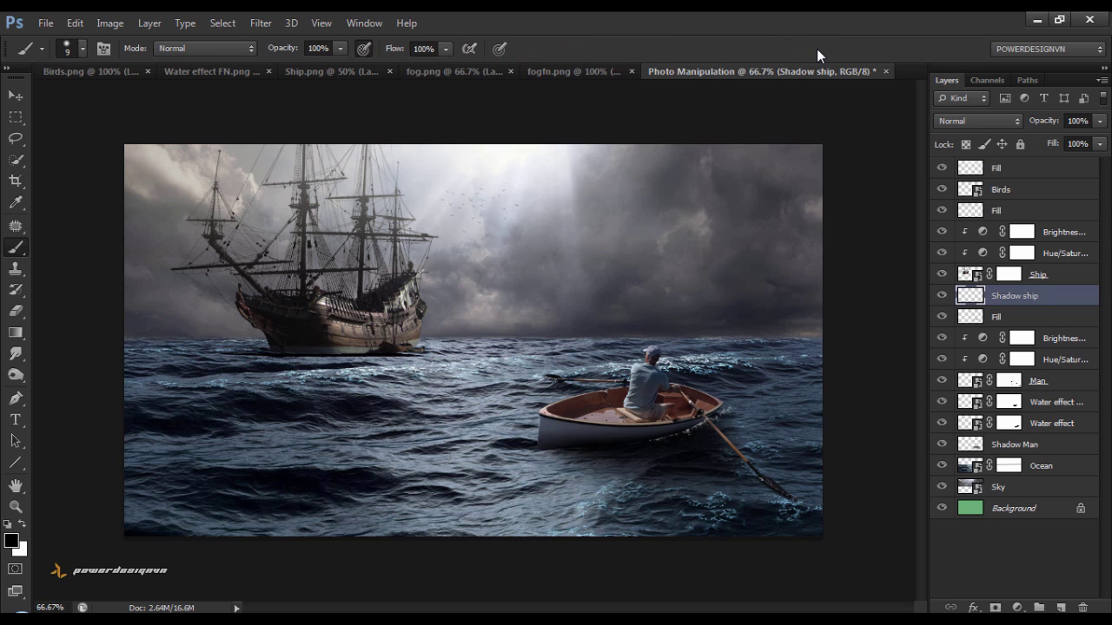
click(262, 23)
mouse_move(269, 188)
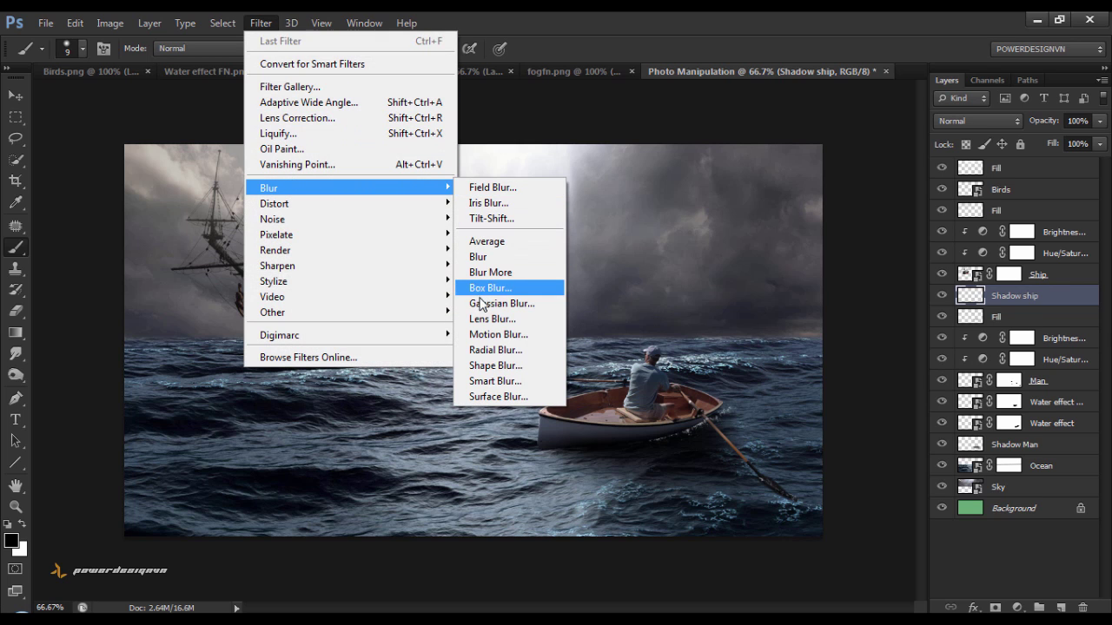
Apply a 4-pixel Gaussian Blur to the Shadow ship layer and toggle it to compare.
click(482, 303)
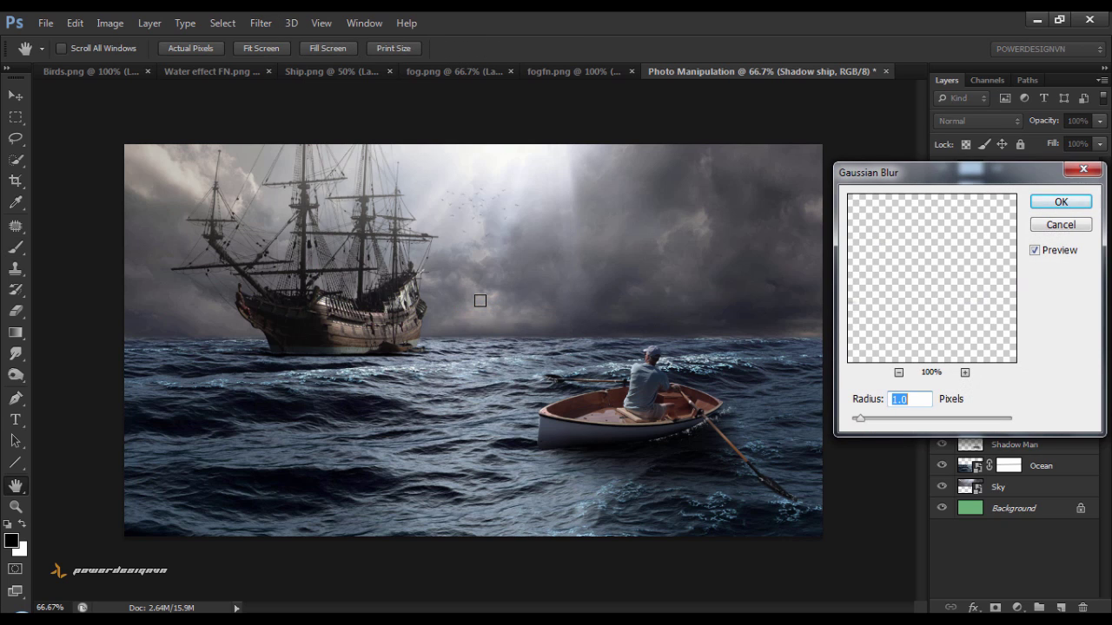
drag(859, 419, 888, 423)
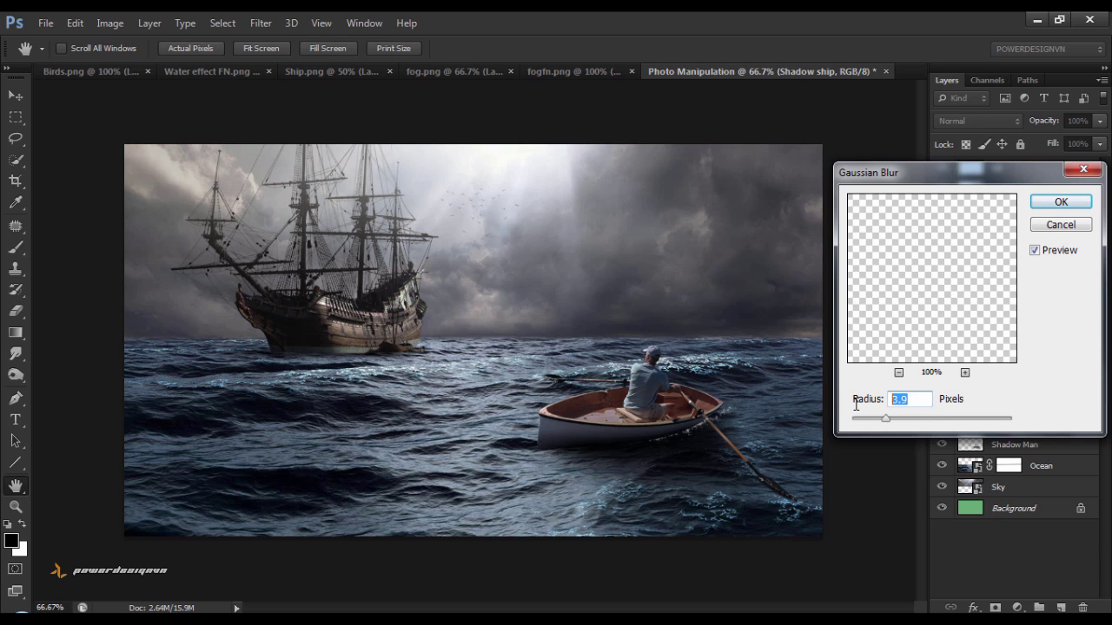
text(4)
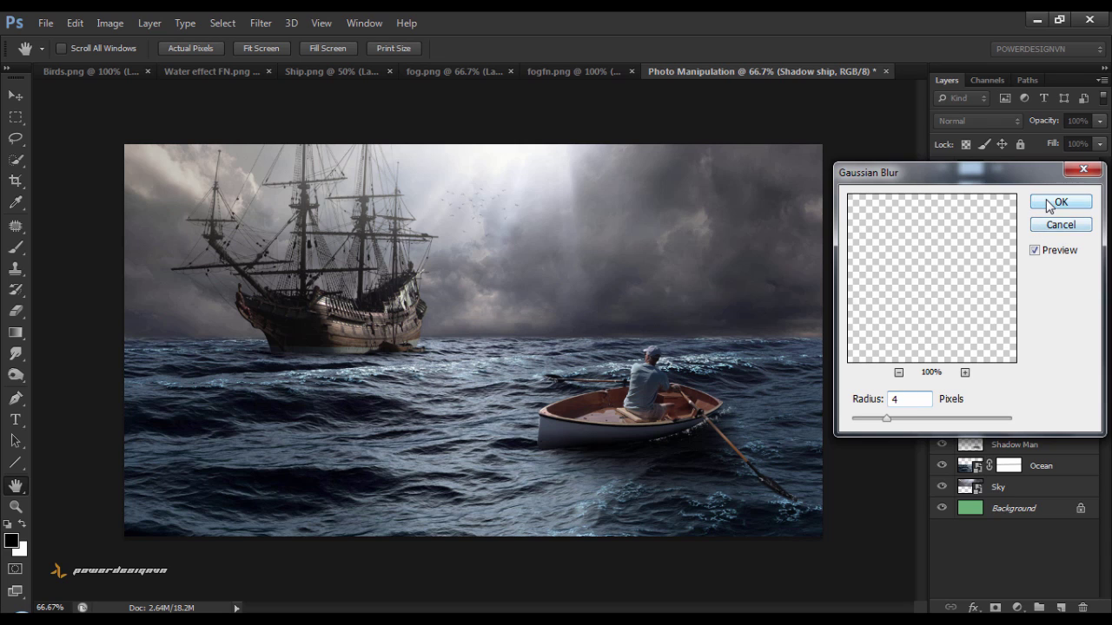
click(1053, 205)
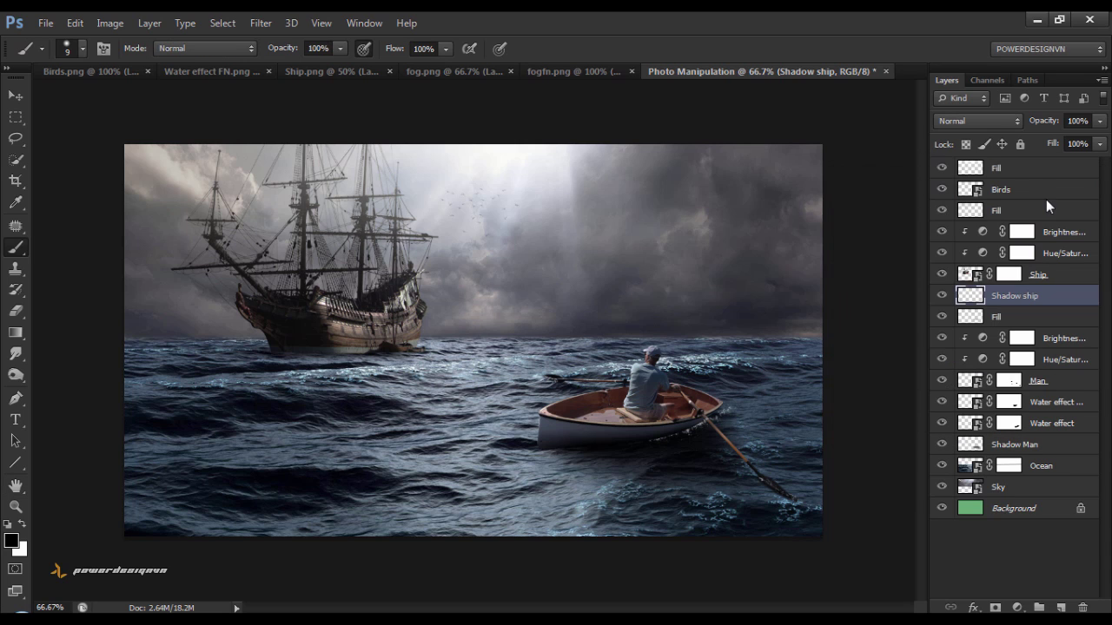
click(943, 296)
click(942, 296)
click(943, 296)
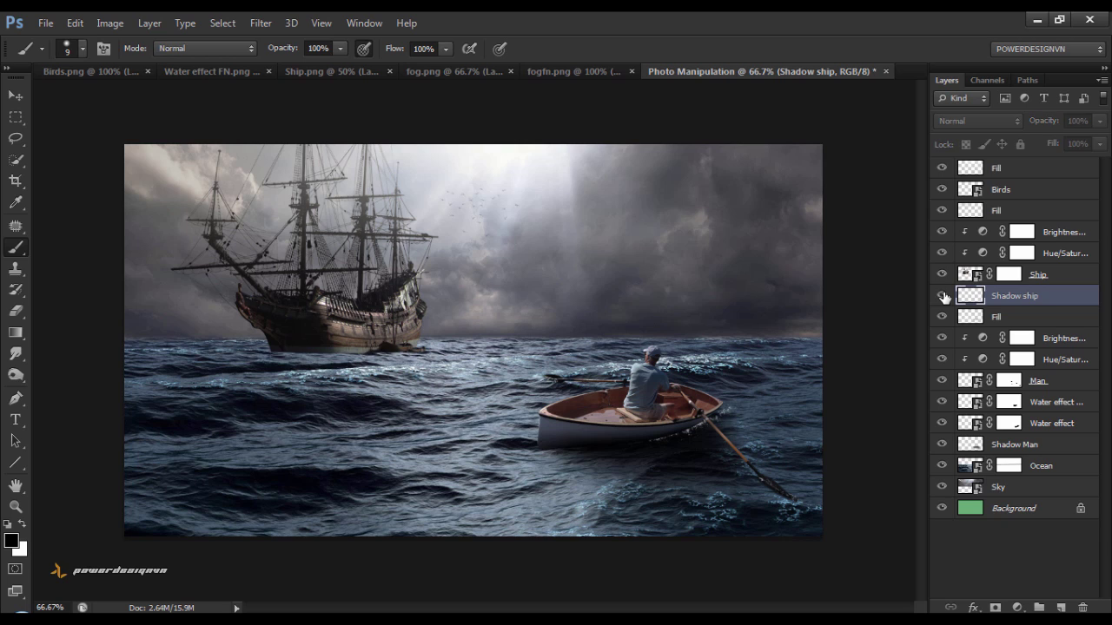
click(942, 297)
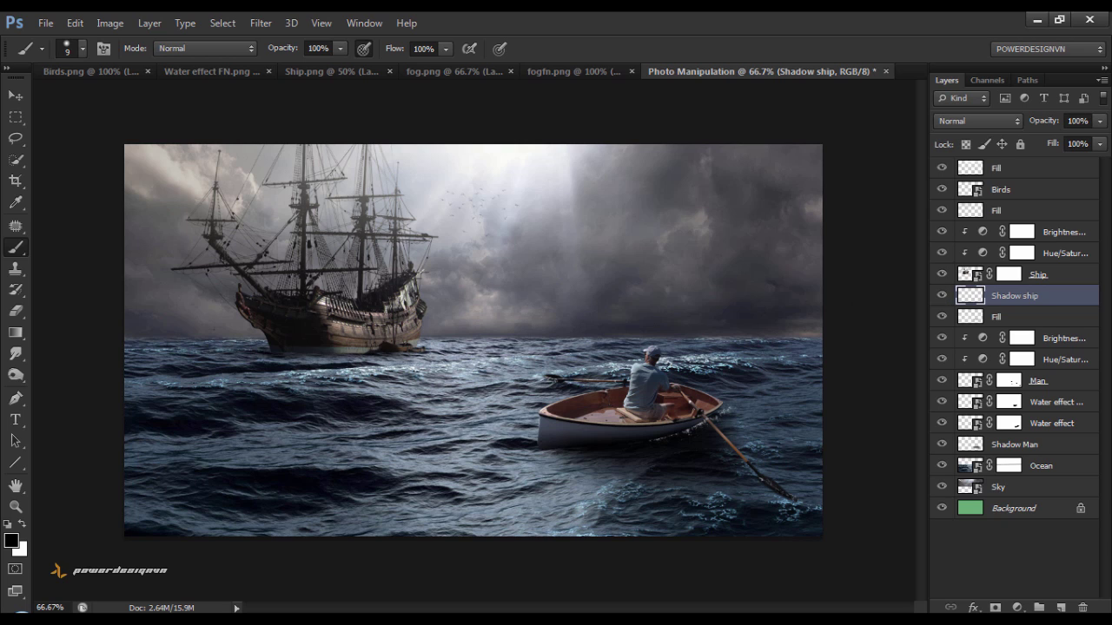
click(17, 99)
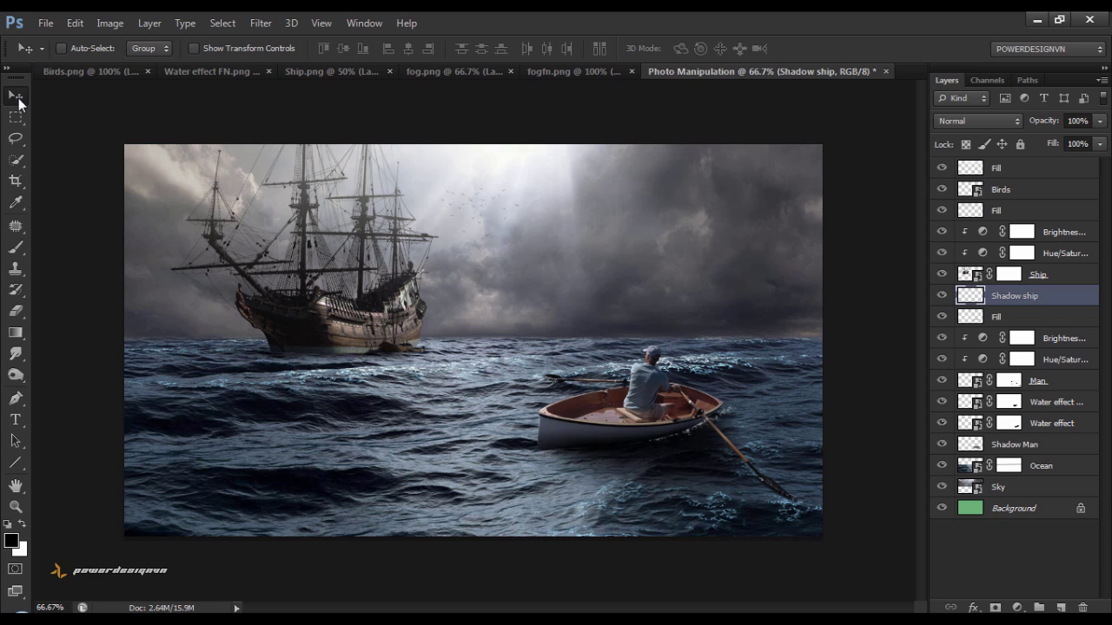
Close Birds.png, Water effect FN.png and Ship.png, then select all of fogfn.png.
click(146, 71)
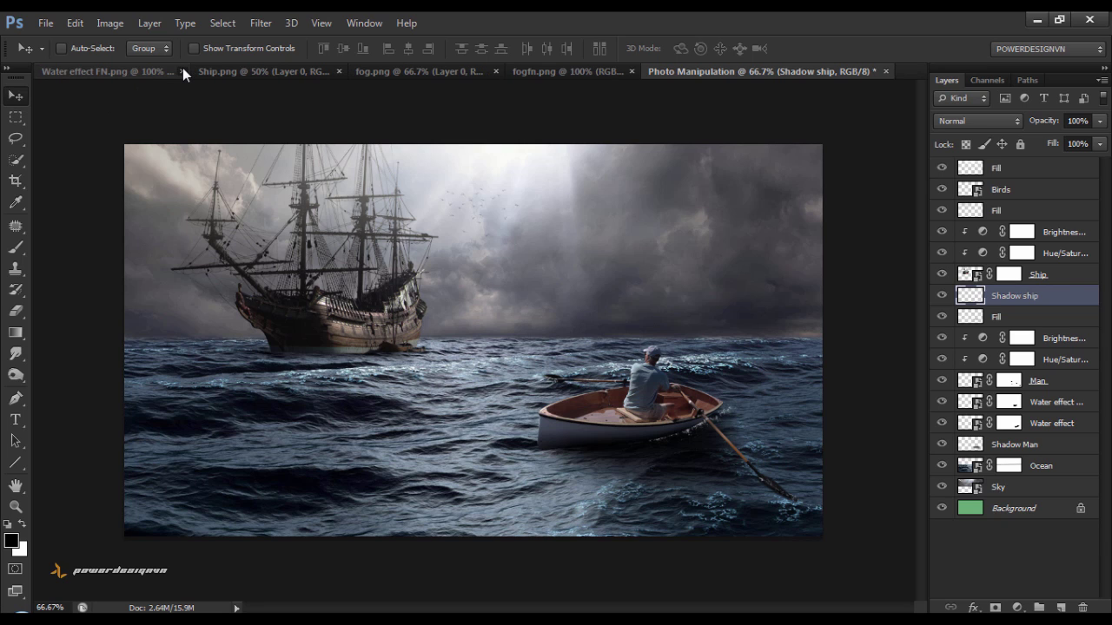
click(182, 70)
click(191, 71)
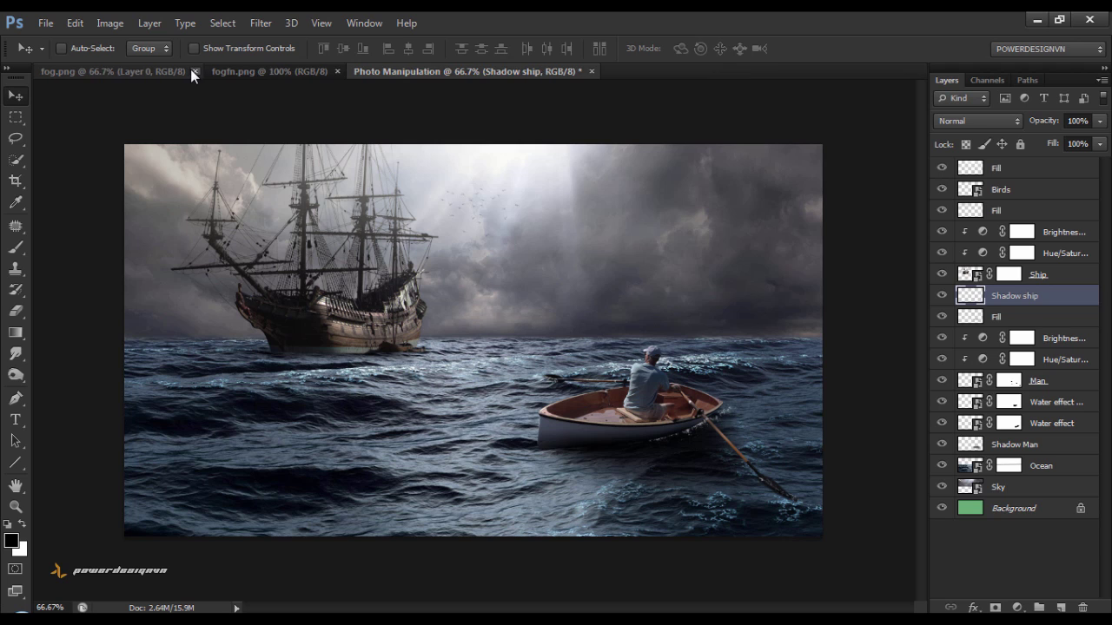
click(246, 74)
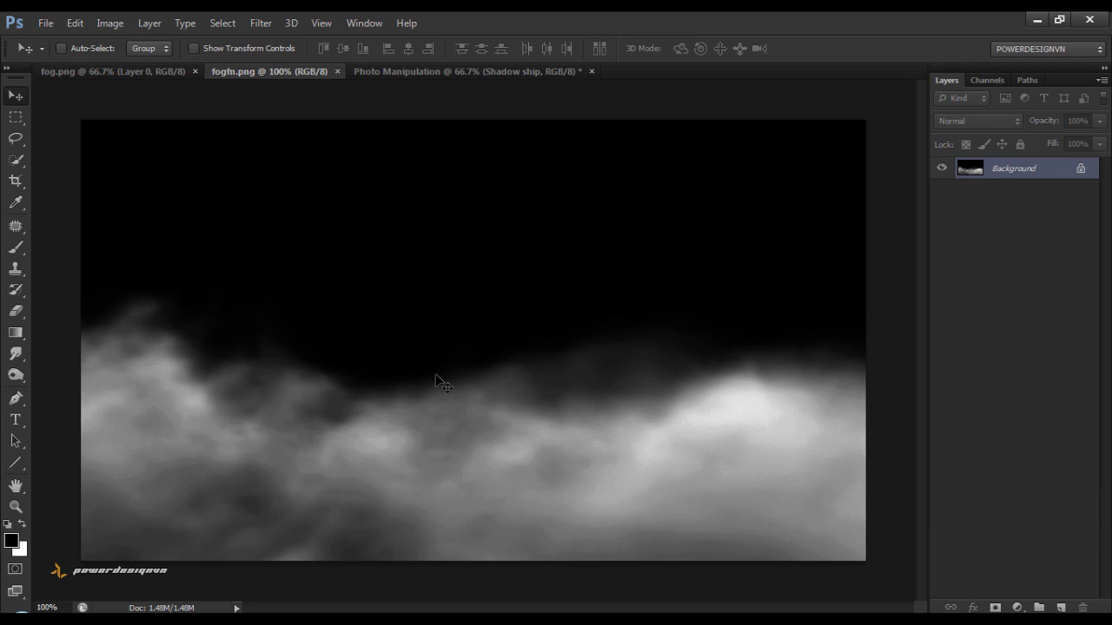
key(ctrl+a)
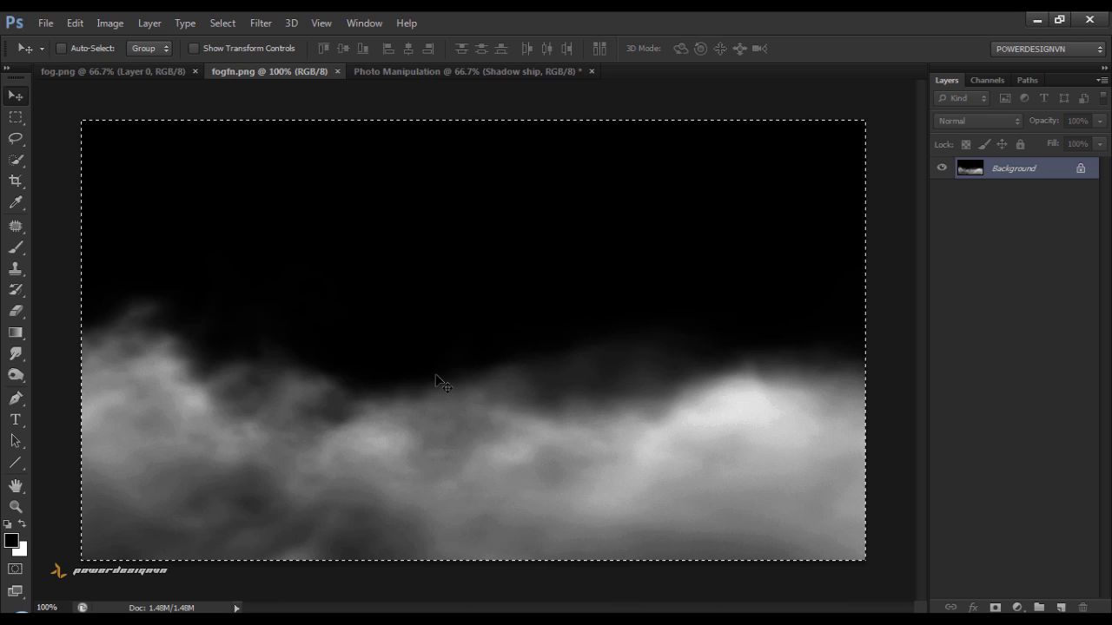
Paste the fog image above the ship's brightness adjustment and name the layer Fog.
click(449, 77)
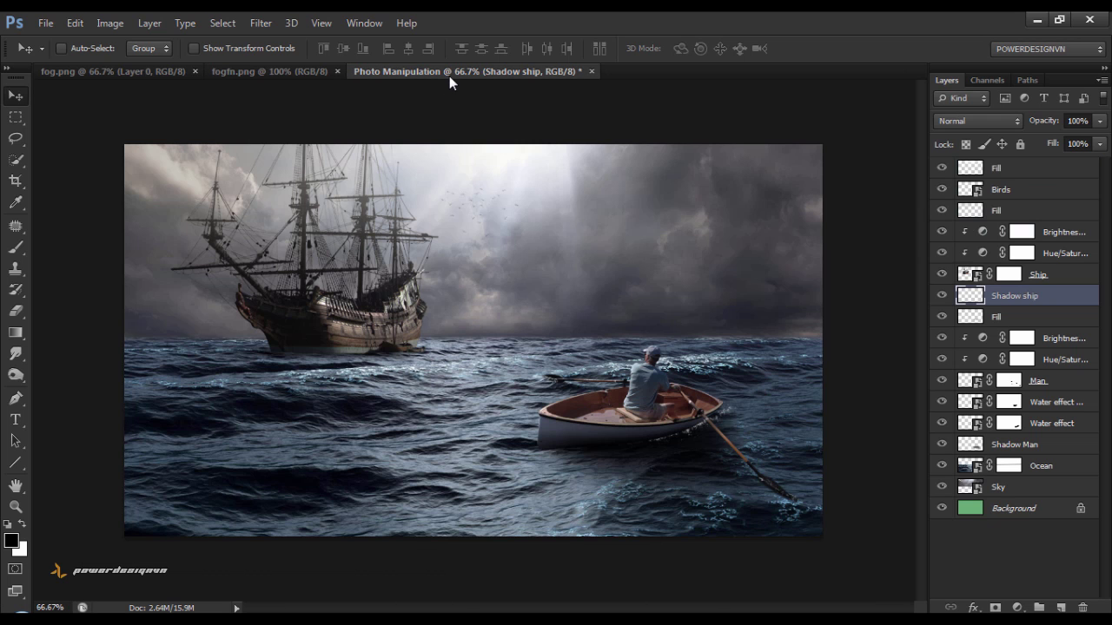
click(1049, 279)
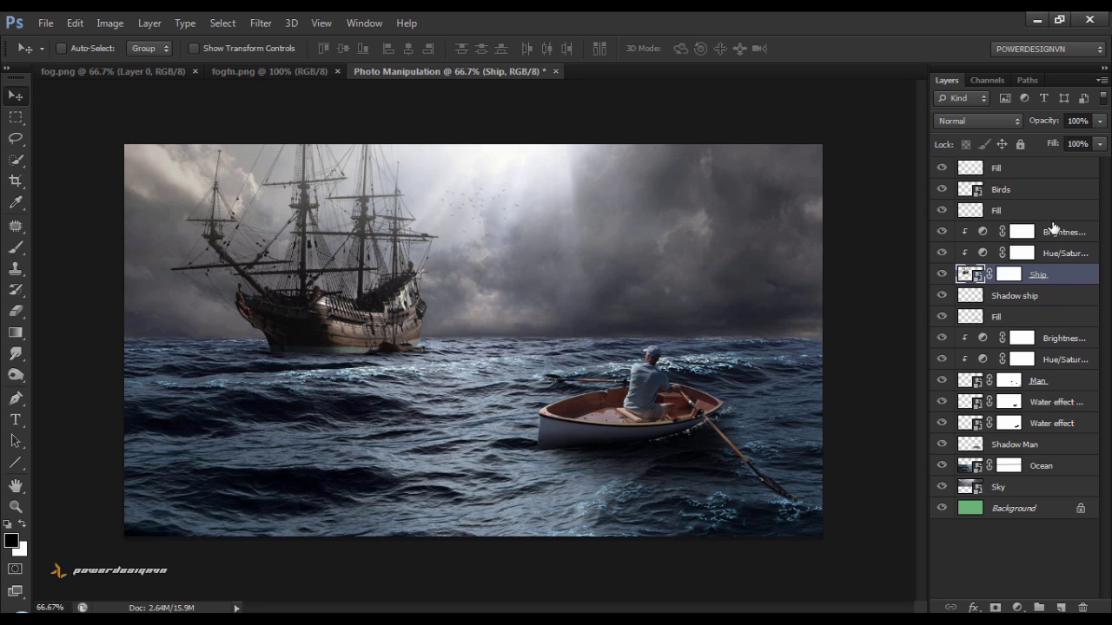
click(1057, 234)
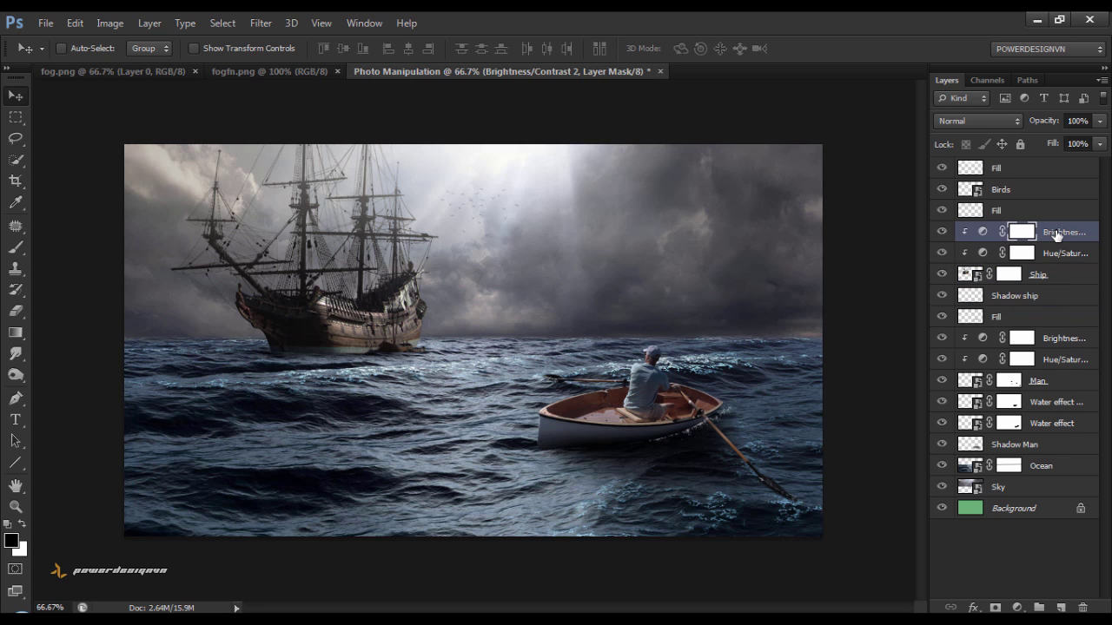
key(ctrl+v)
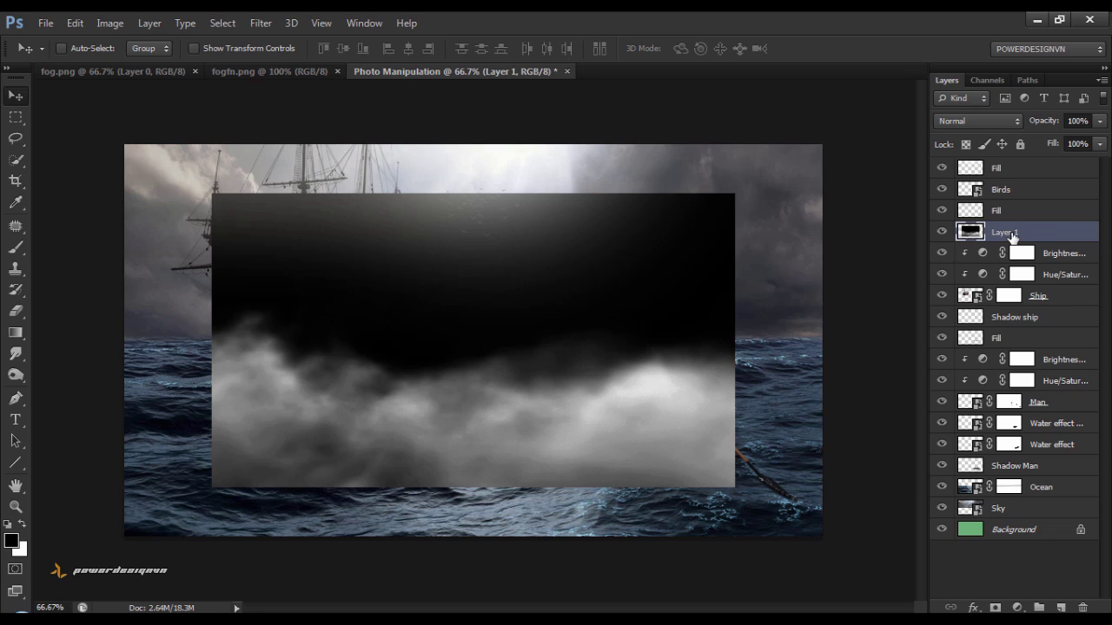
double_click(1005, 233)
text(Fog)
key(Return)
Set Fog to Screen blending, move it over the ship, and add a layer mask.
click(1007, 122)
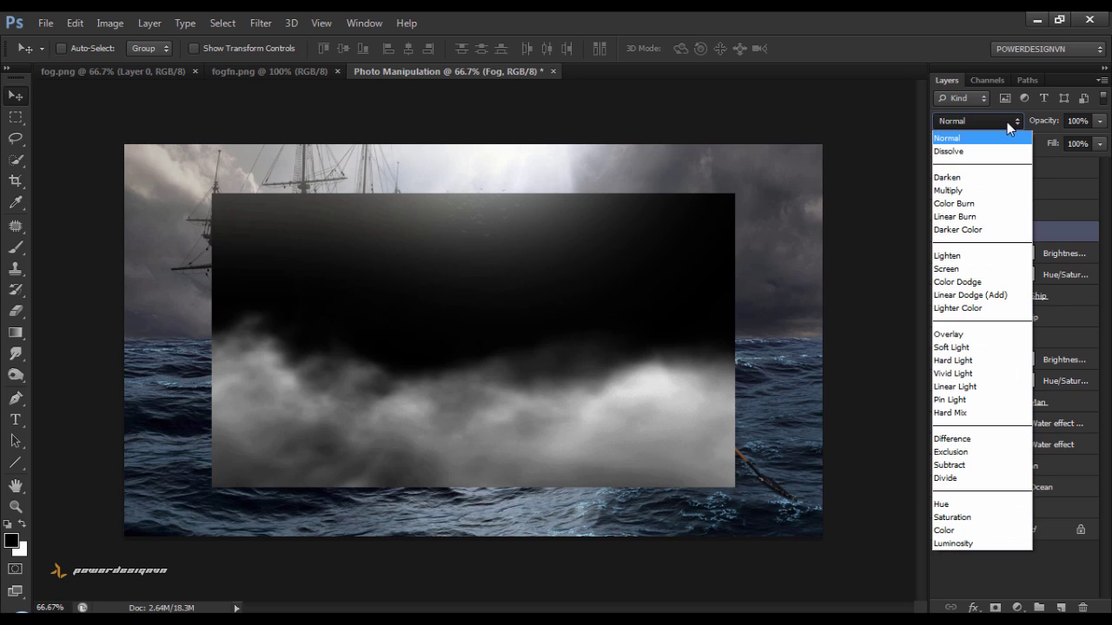
click(990, 268)
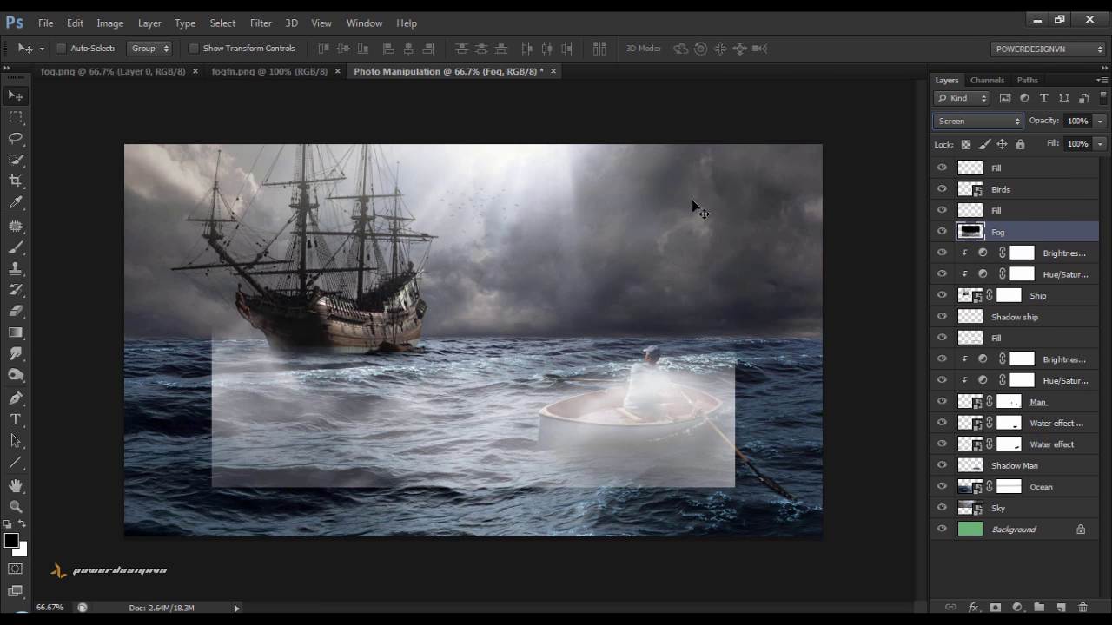
mouse_move(692, 472)
mouse_down()
mouse_move(584, 375)
mouse_move(584, 397)
mouse_up()
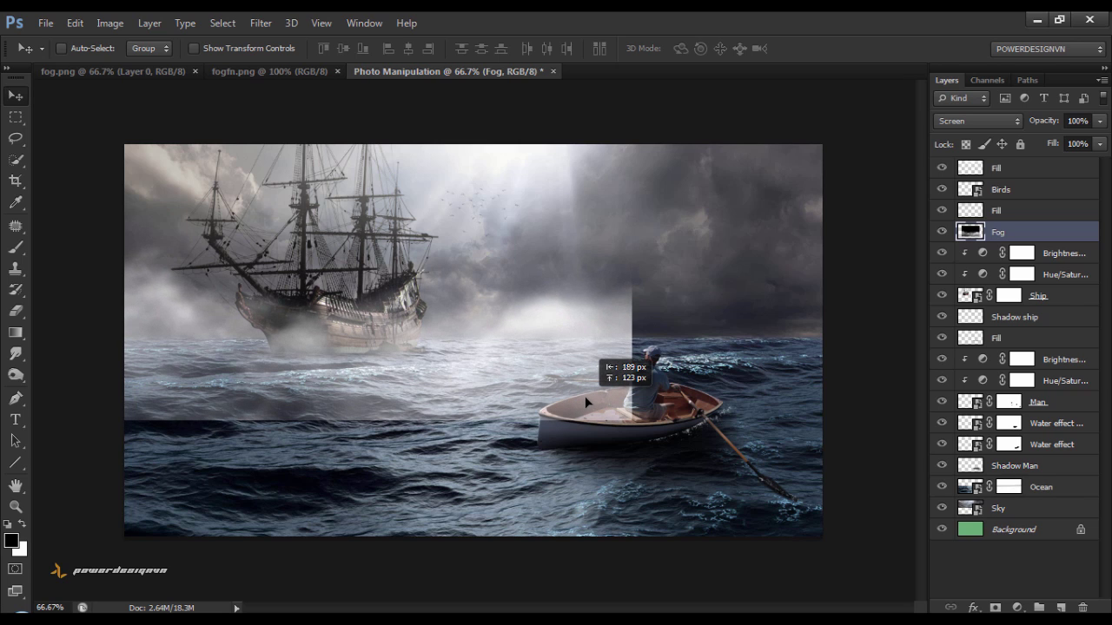
drag(585, 397, 584, 395)
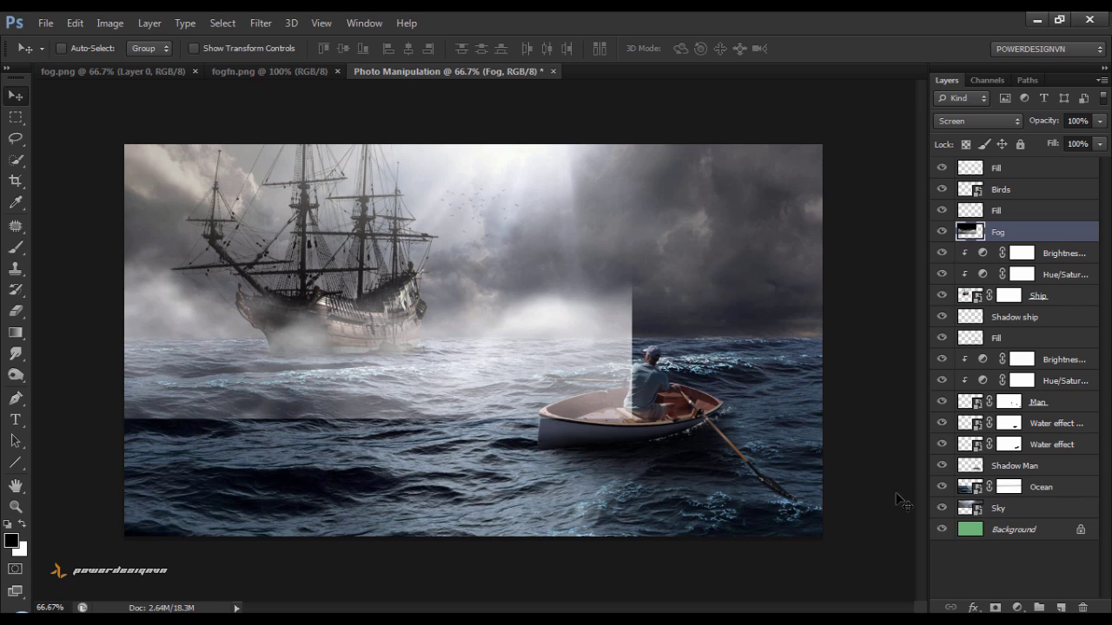
click(996, 607)
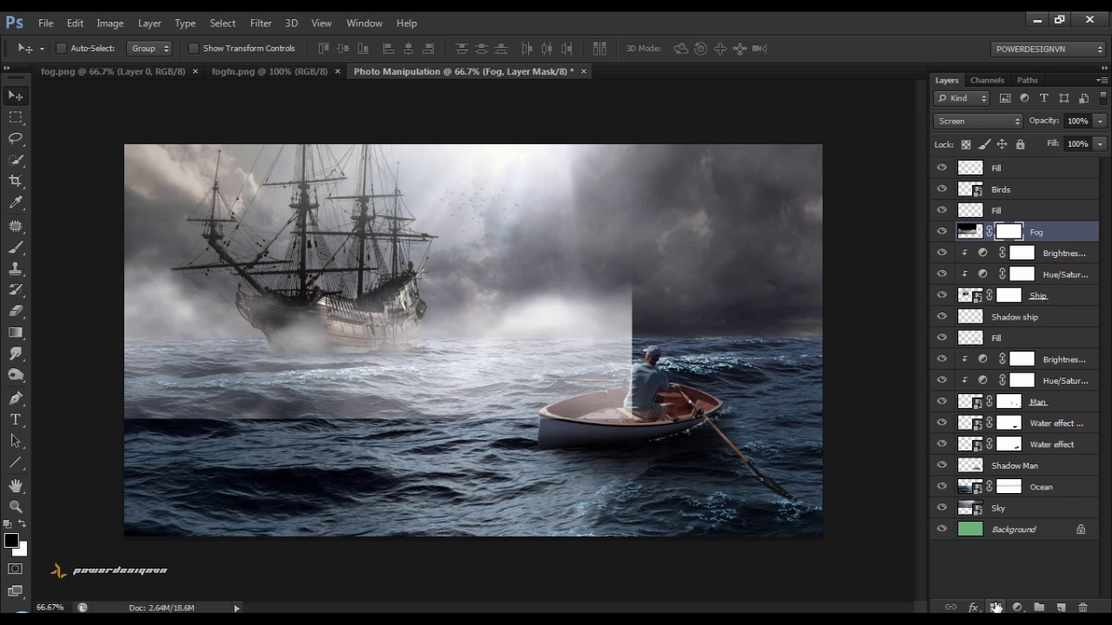
Set the foreground to black and use a soft 0% hardness brush of about 444 px.
click(12, 542)
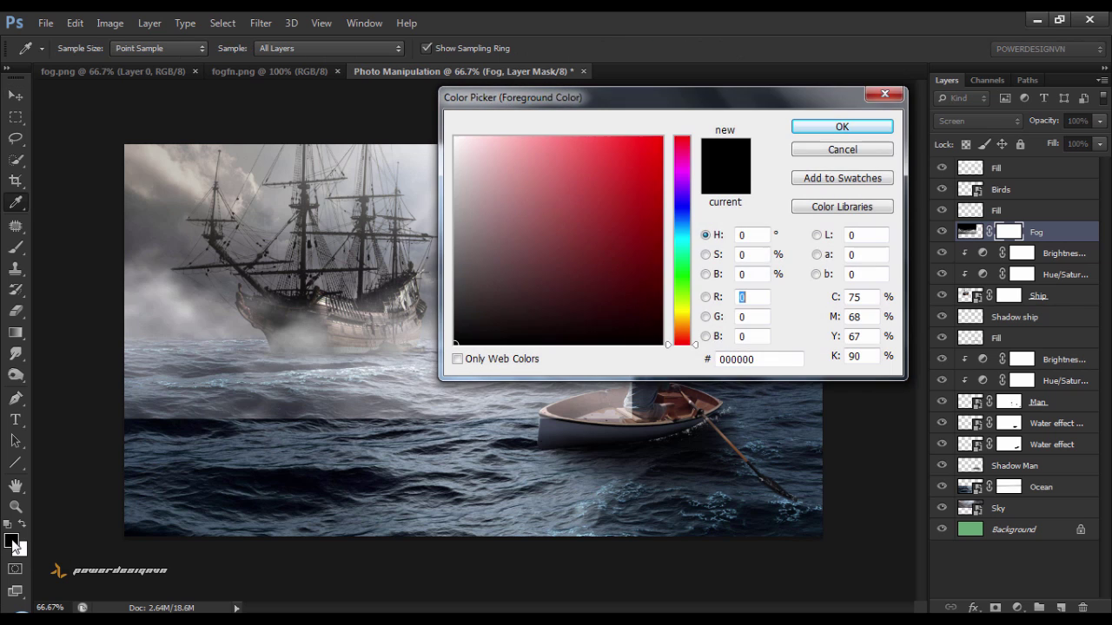
double_click(745, 358)
click(824, 130)
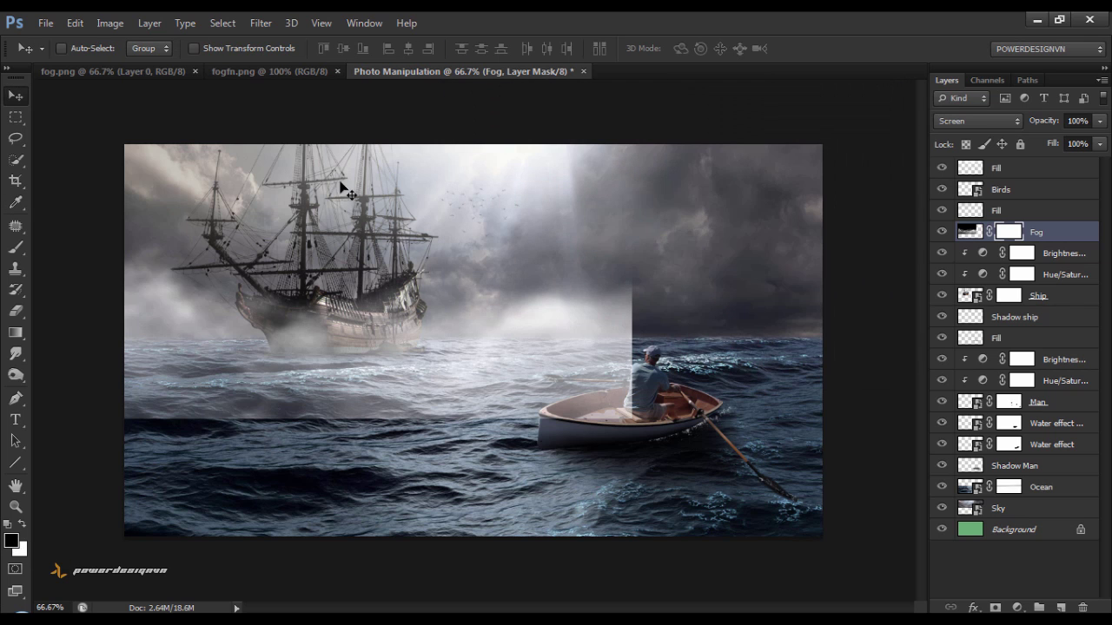
click(20, 250)
click(77, 247)
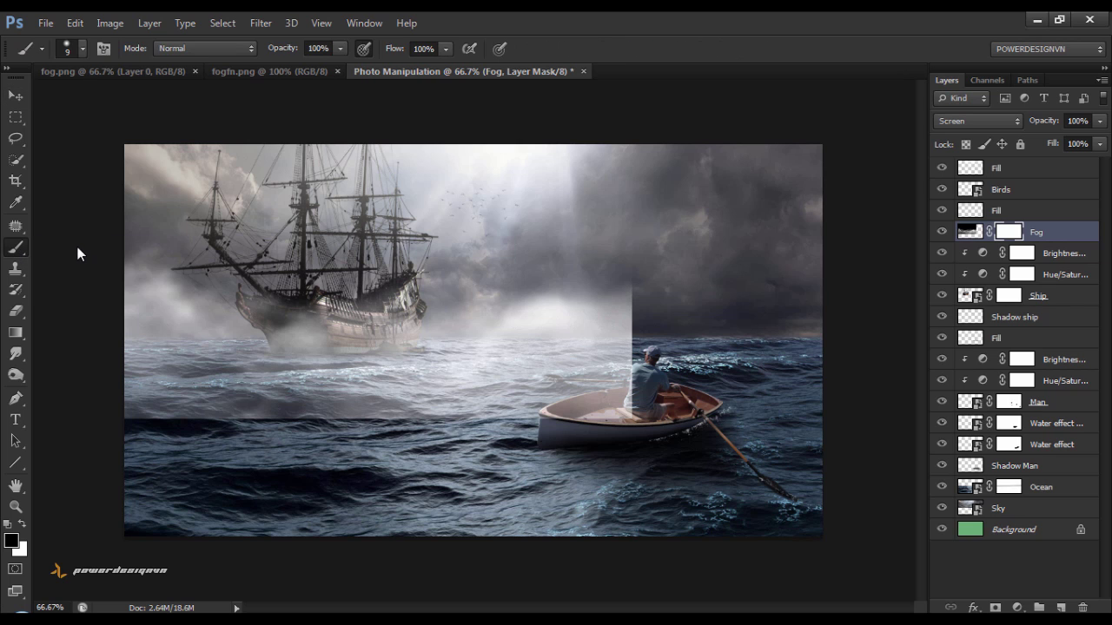
drag(476, 353, 591, 322)
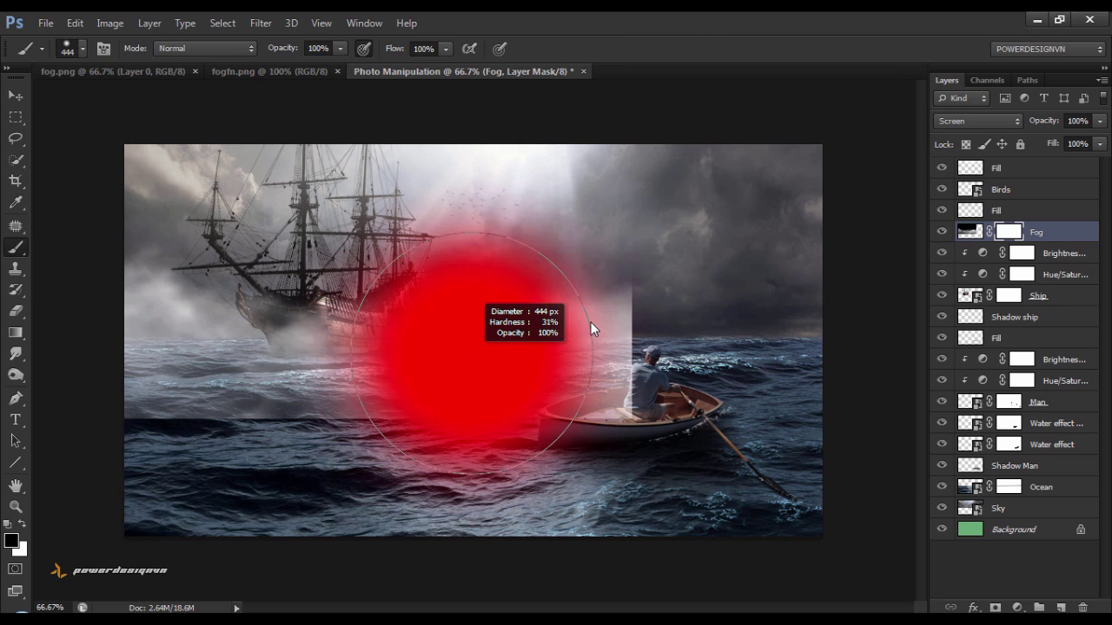
right_click(591, 322)
drag(779, 376, 721, 373)
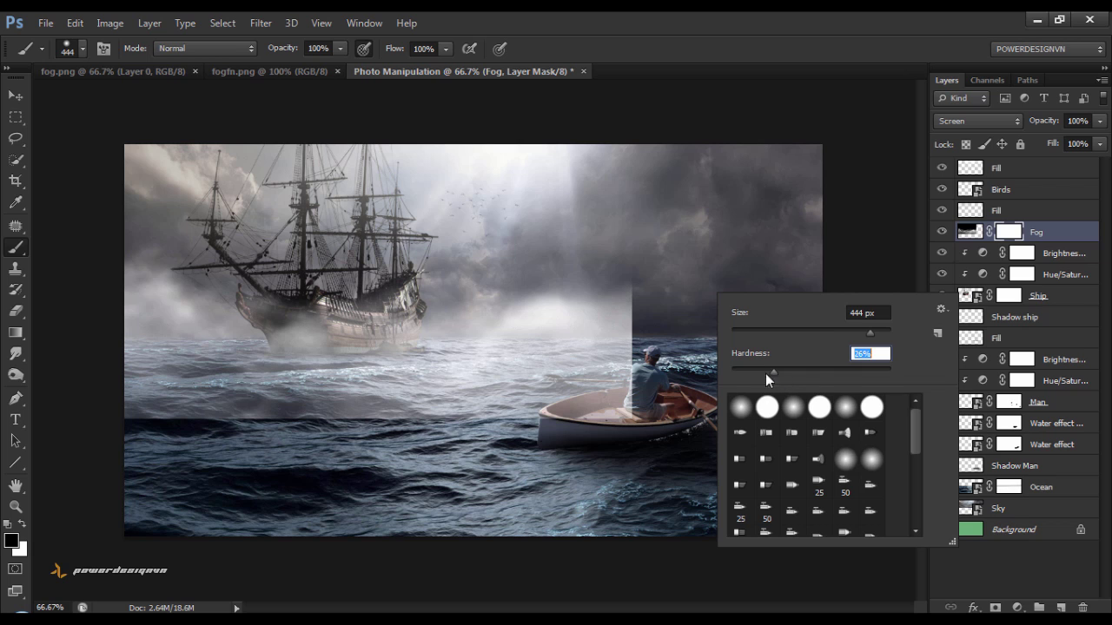
key(Return)
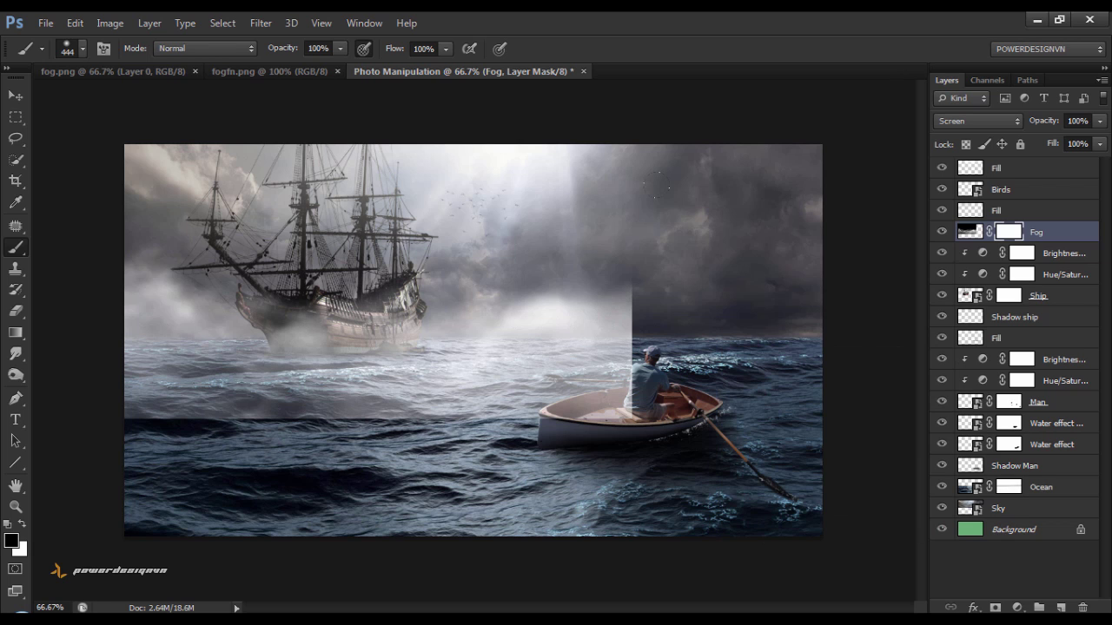
Paint the Fog mask with a ~630 px brush, keeping mist only around the hull and left sea.
drag(714, 230, 747, 251)
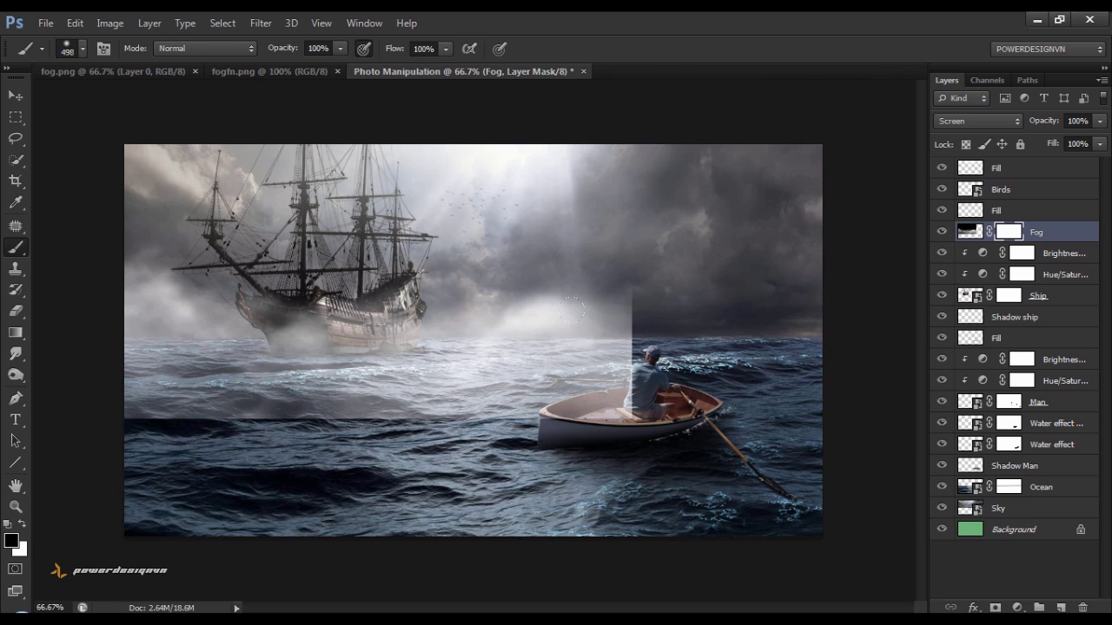
drag(573, 287, 591, 348)
drag(622, 182, 703, 235)
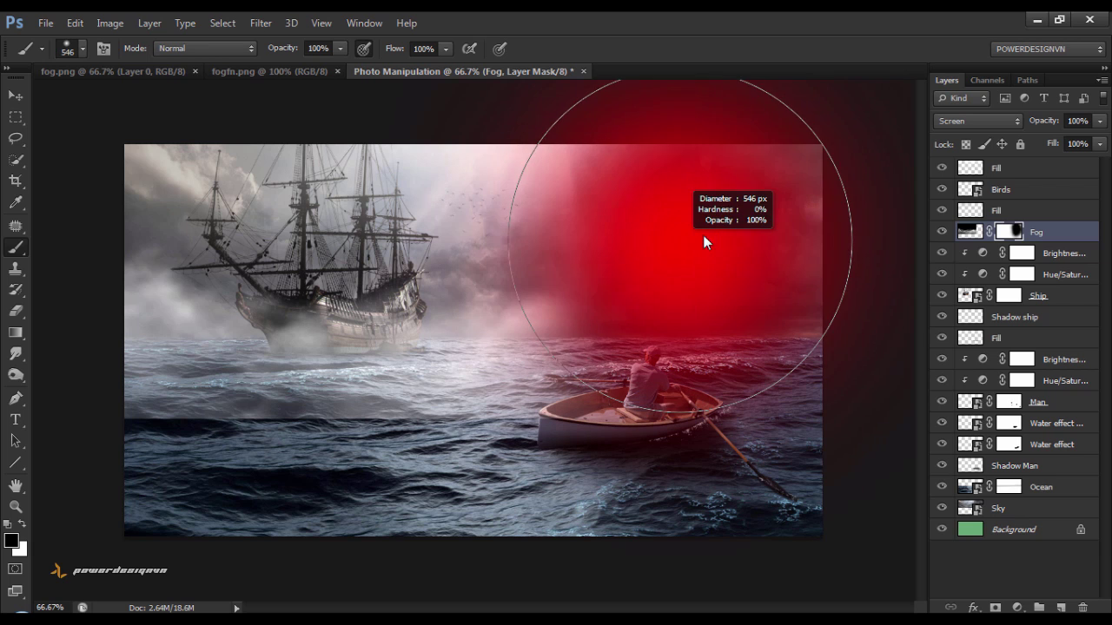
mouse_move(521, 304)
mouse_down()
mouse_move(555, 348)
mouse_move(538, 323)
mouse_move(508, 328)
mouse_up()
drag(573, 395, 226, 408)
mouse_move(43, 426)
mouse_down()
mouse_move(552, 335)
mouse_move(482, 343)
mouse_up()
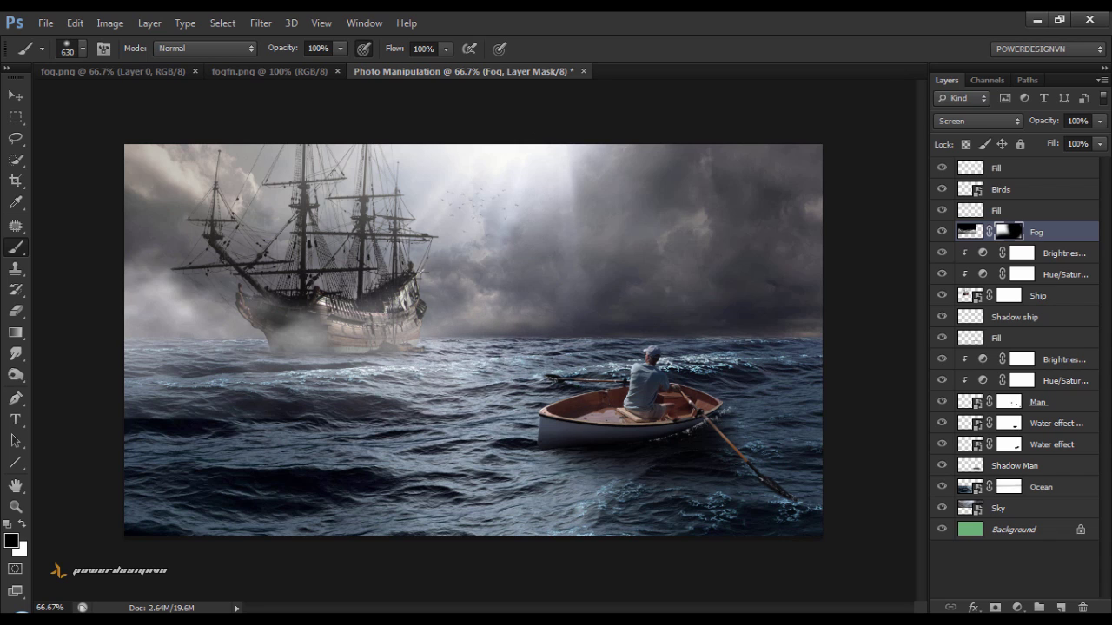
mouse_move(305, 408)
mouse_down()
mouse_move(62, 408)
mouse_move(70, 364)
mouse_move(57, 356)
mouse_up()
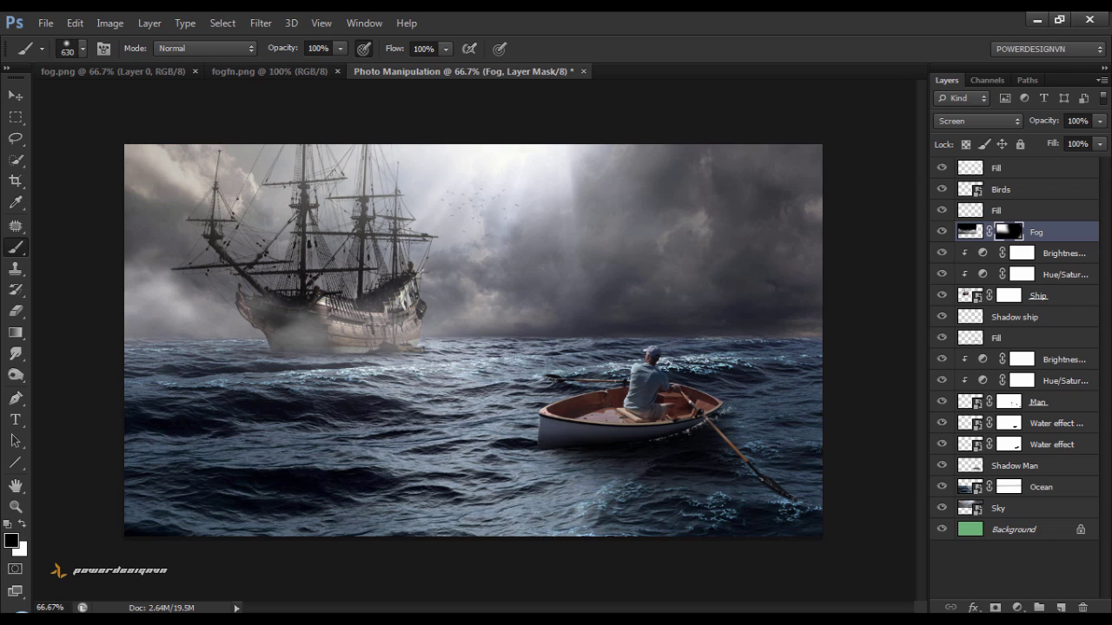
key(bracketleft)
key(bracketleft)
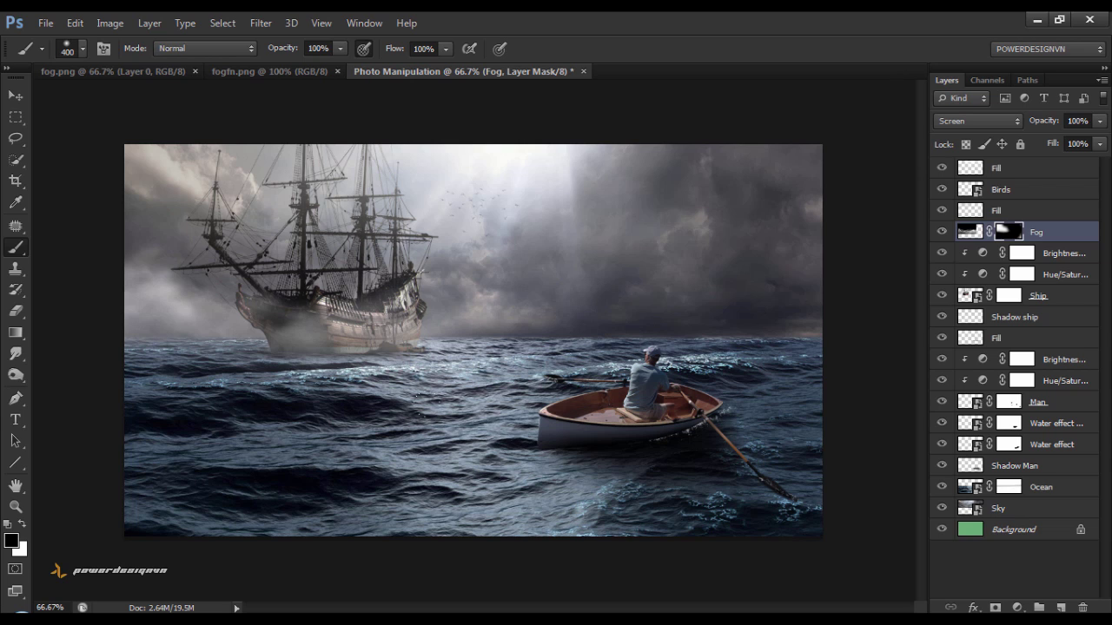
click(16, 95)
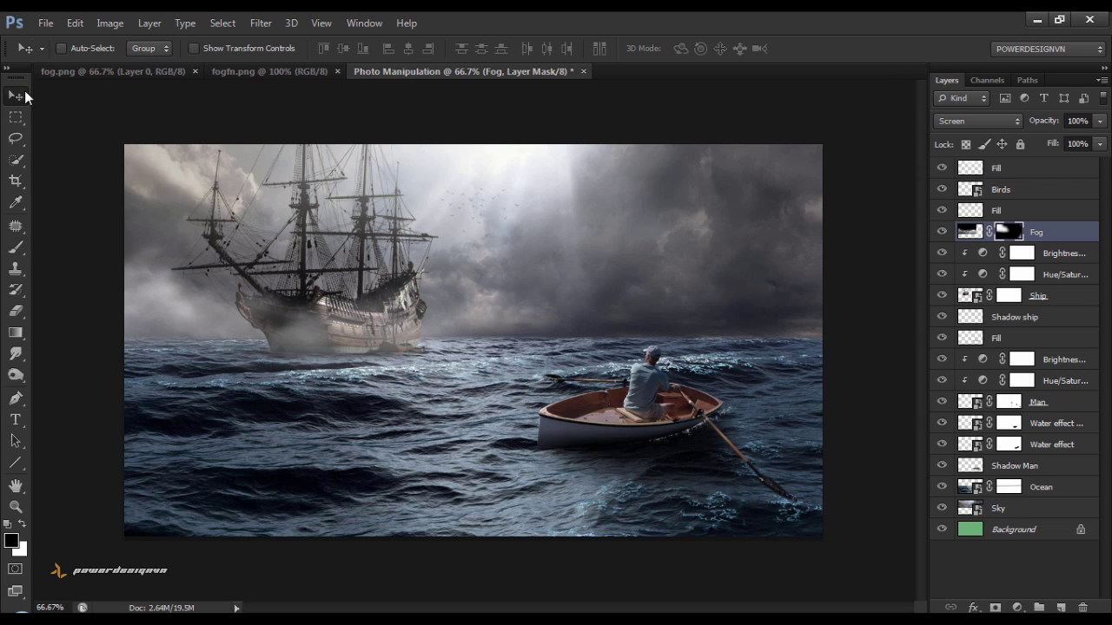
click(940, 232)
click(941, 232)
key(b)
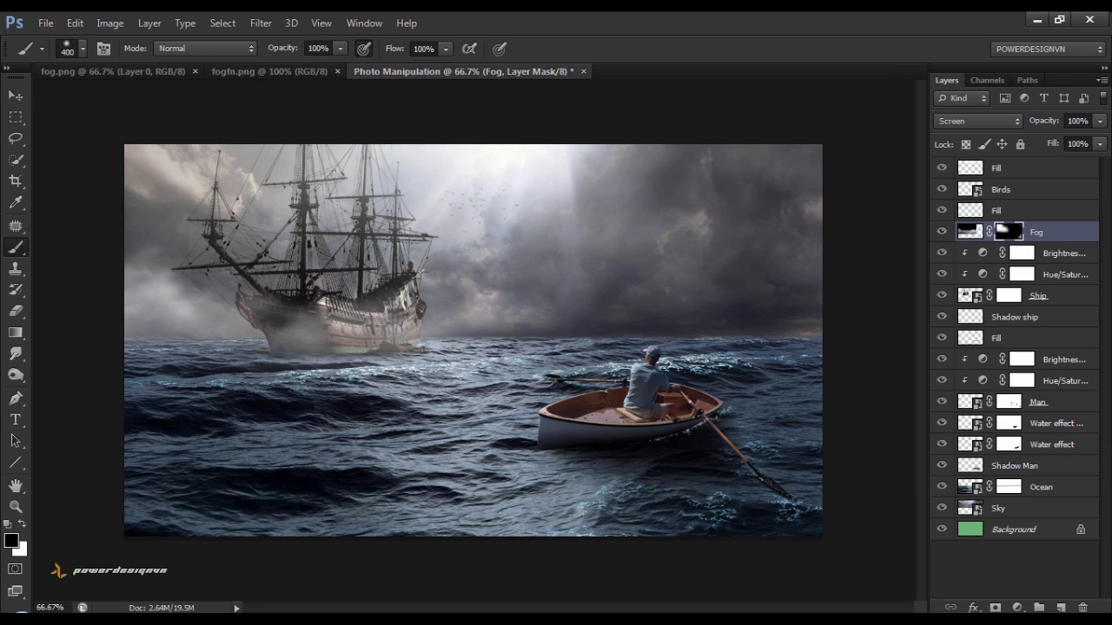
click(18, 95)
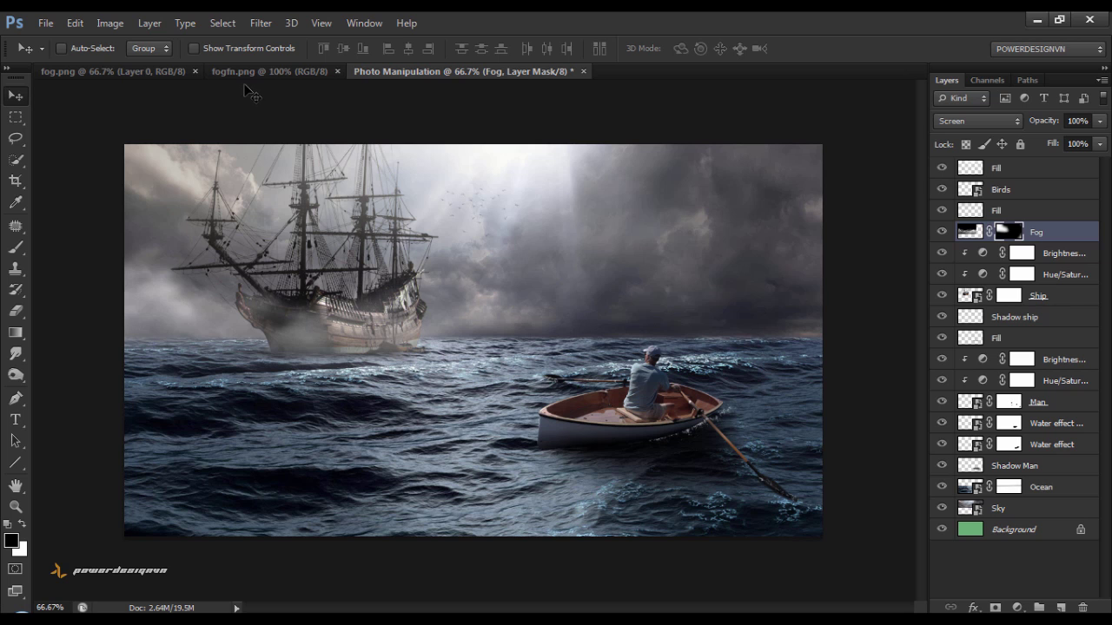
click(134, 73)
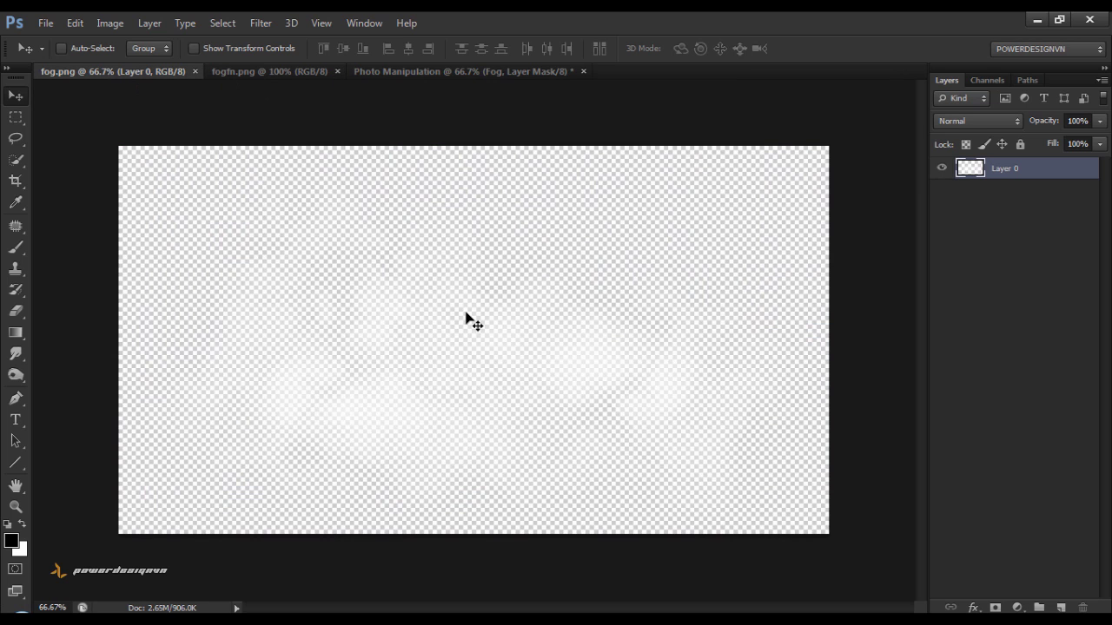
key(ctrl+a)
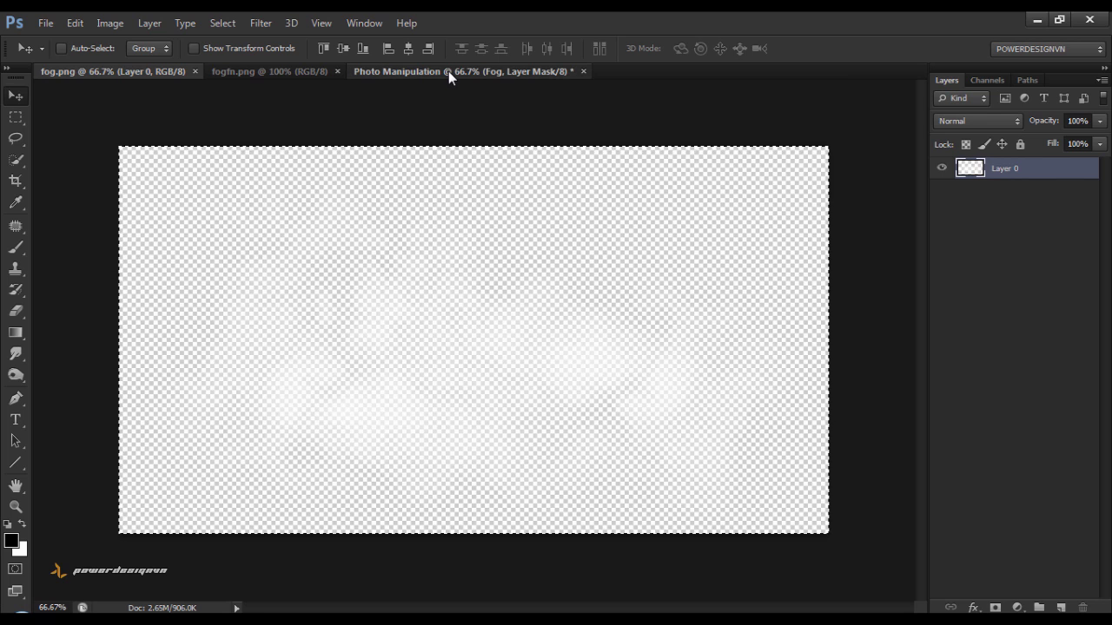
click(448, 71)
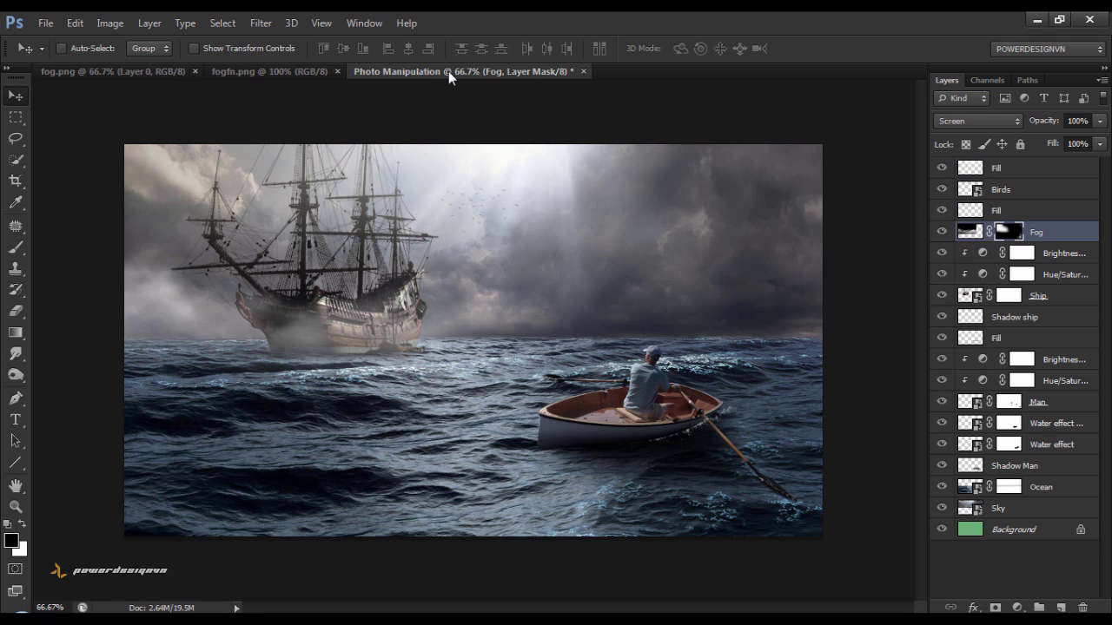
click(1029, 174)
Paste another fog layer named 'Fog 2' as a Smart Object and move it toward the ship.
key(ctrl+v)
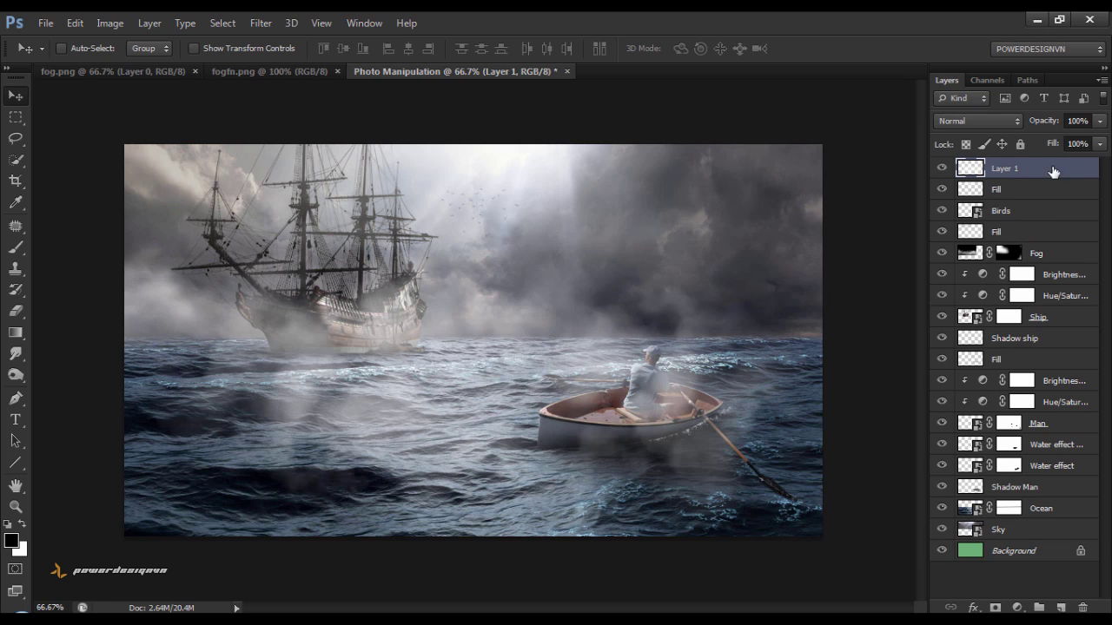
double_click(1007, 170)
text(Fog)
text( 2)
key(Return)
right_click(1007, 175)
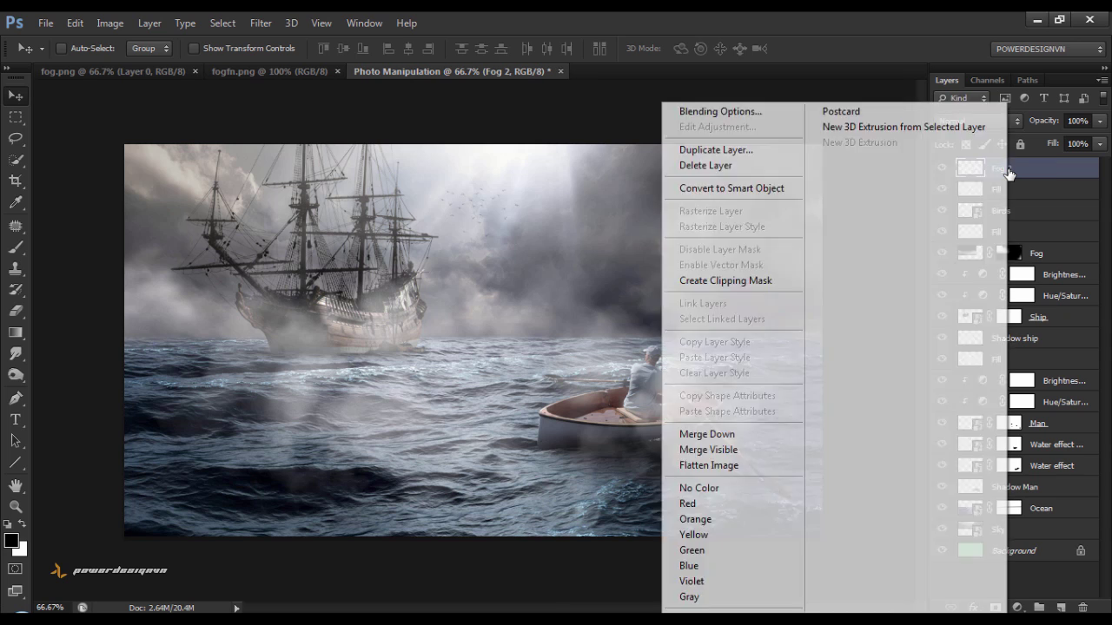
click(732, 189)
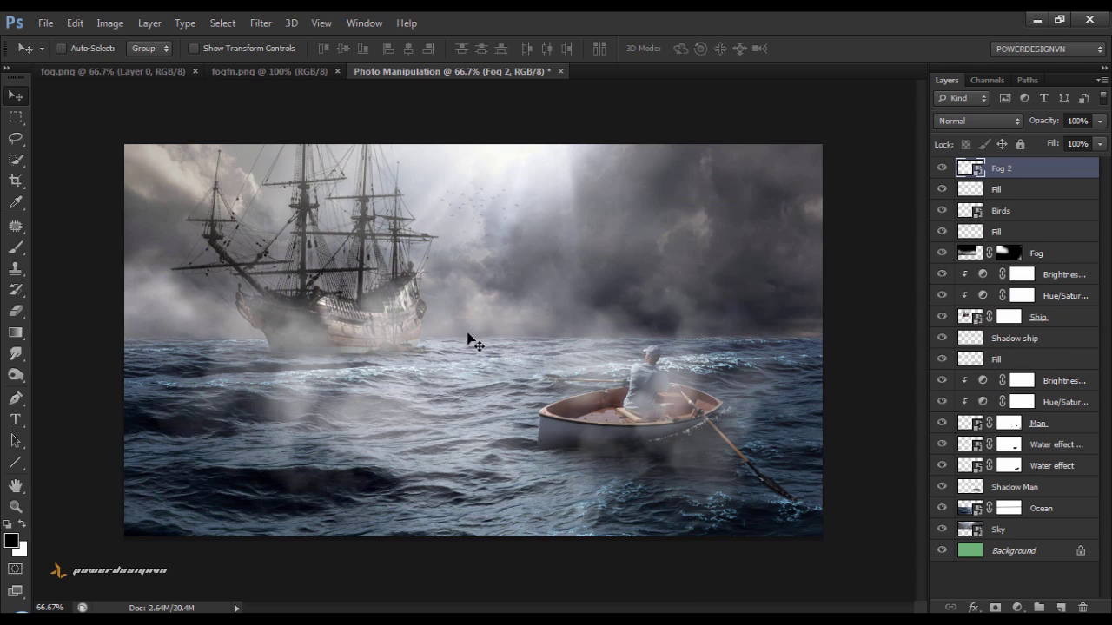
drag(503, 435, 499, 337)
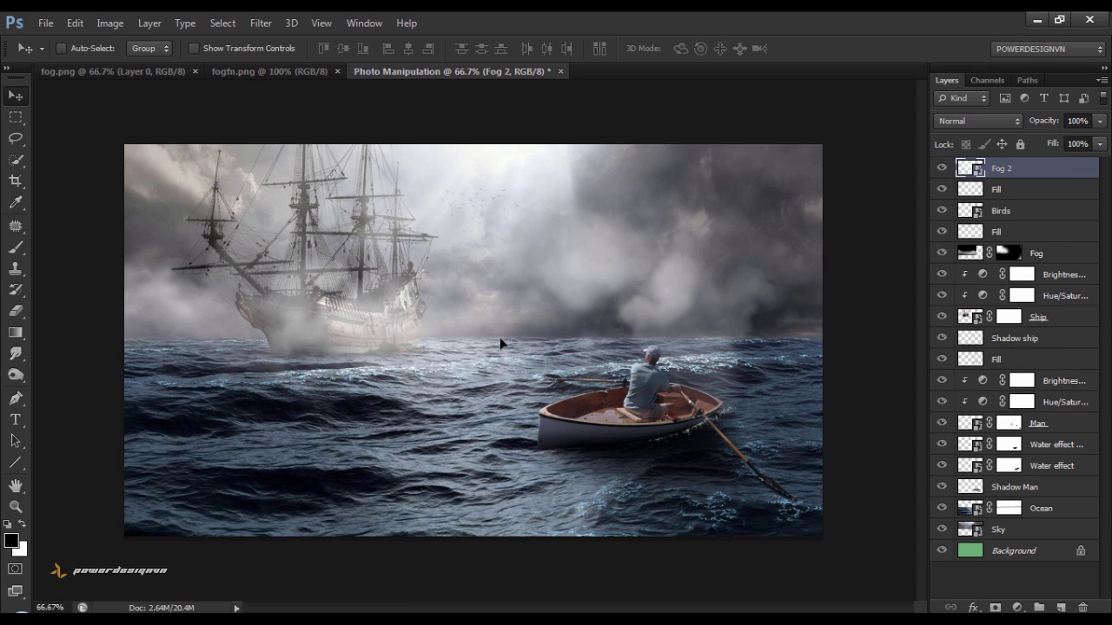
Scale Fog 2 to about 52.5%, rotate it −2.8° over the masts, then compare visibility.
key(ctrl+t)
mouse_move(831, 438)
mouse_down()
mouse_move(515, 273)
mouse_move(502, 250)
mouse_up()
mouse_move(285, 211)
mouse_down()
mouse_move(230, 203)
mouse_move(245, 202)
mouse_move(234, 230)
mouse_move(248, 235)
mouse_up()
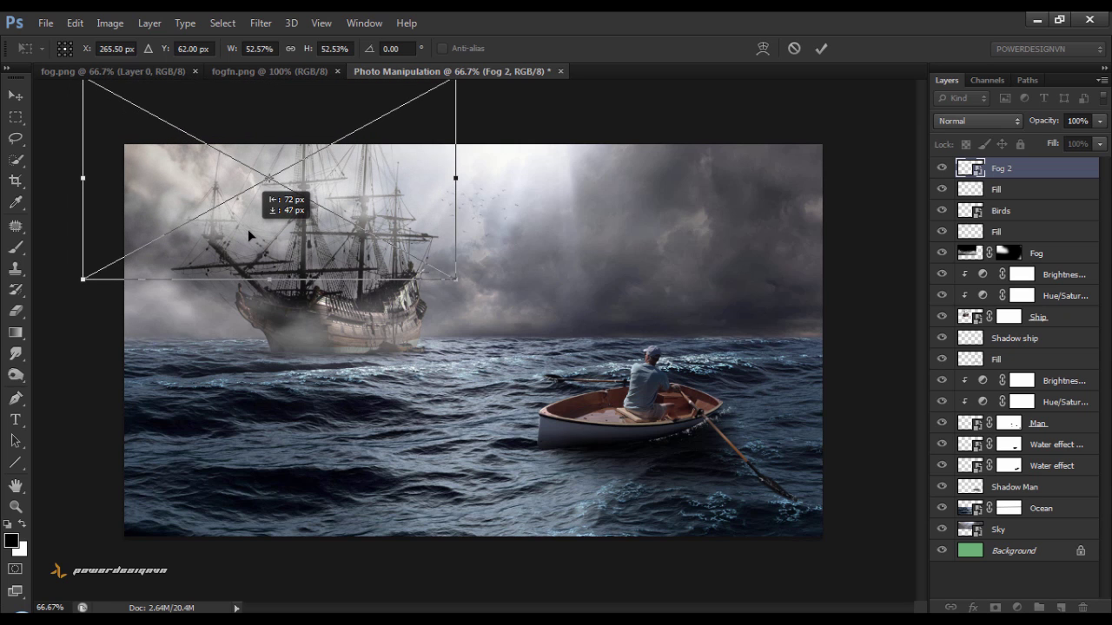
drag(526, 276, 521, 263)
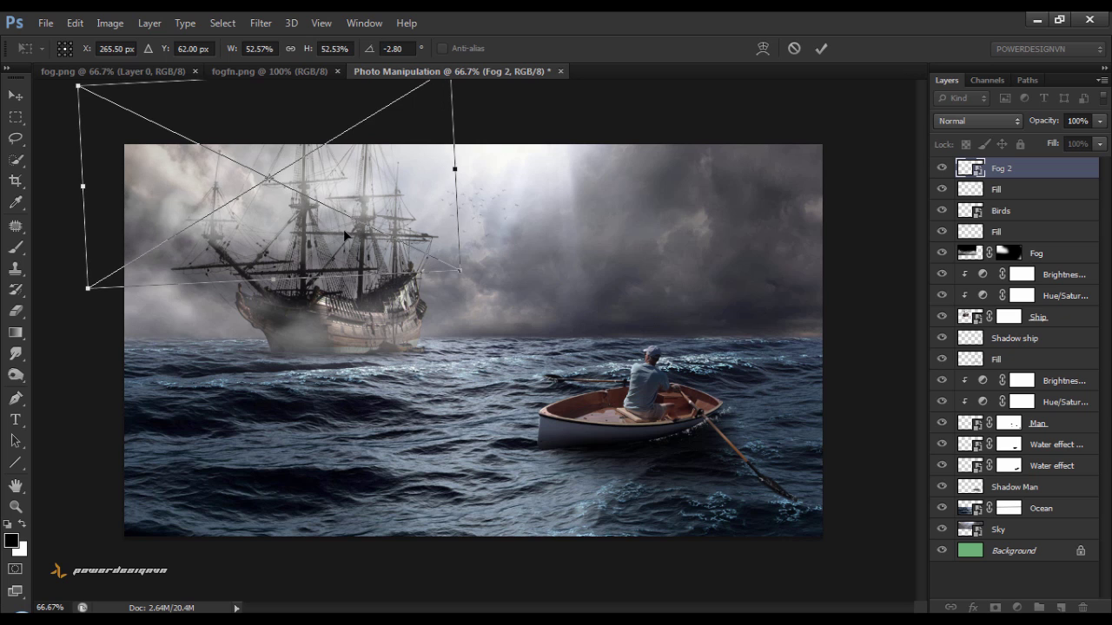
drag(345, 234, 343, 223)
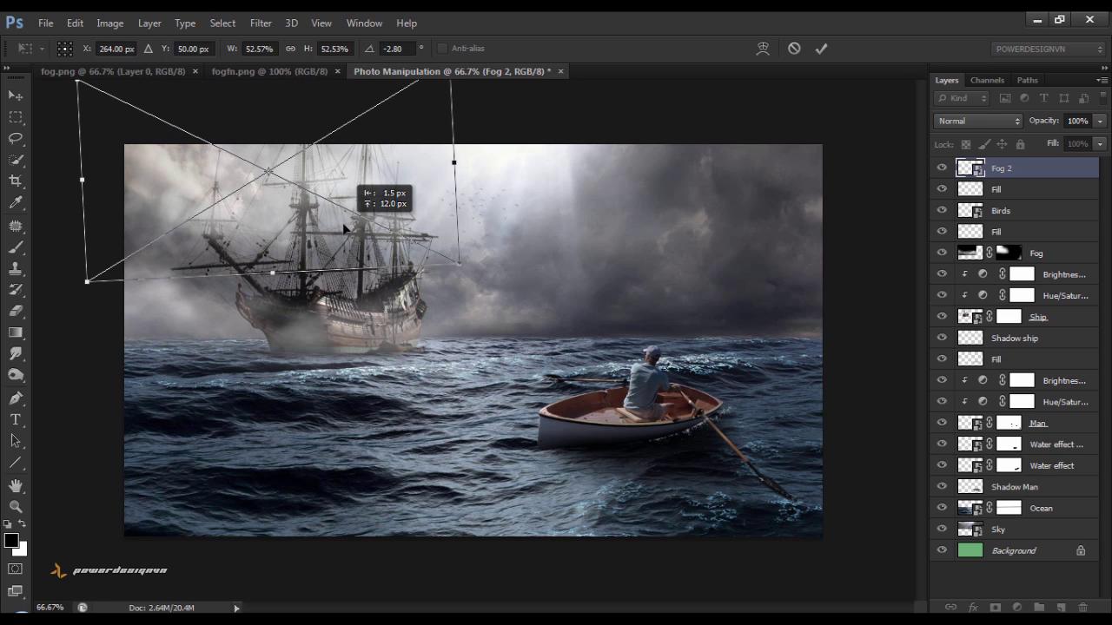
click(821, 48)
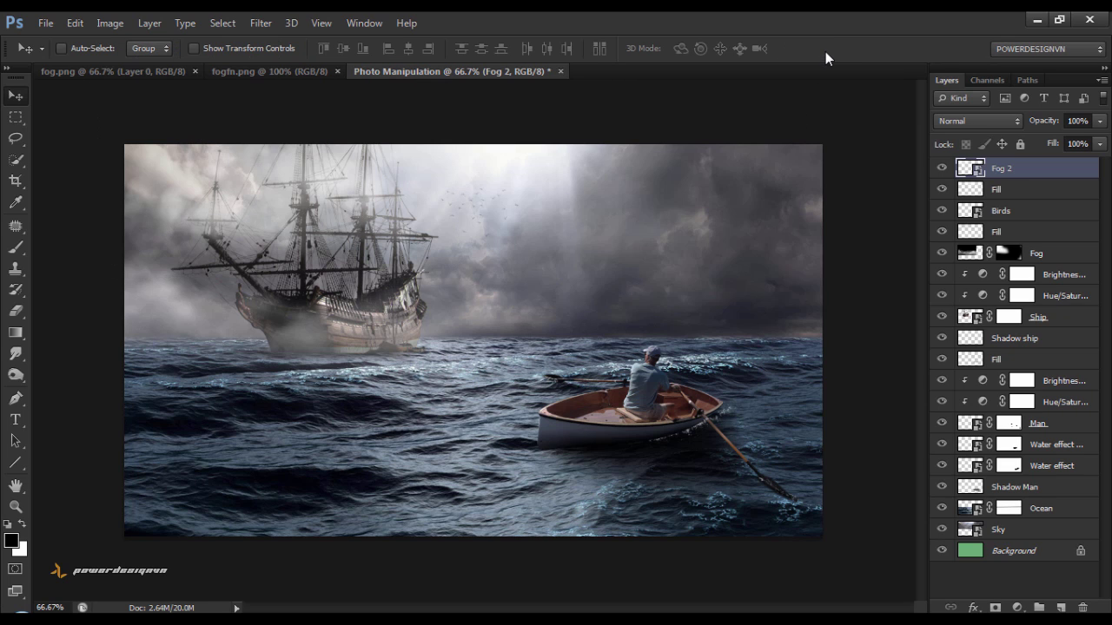
click(942, 168)
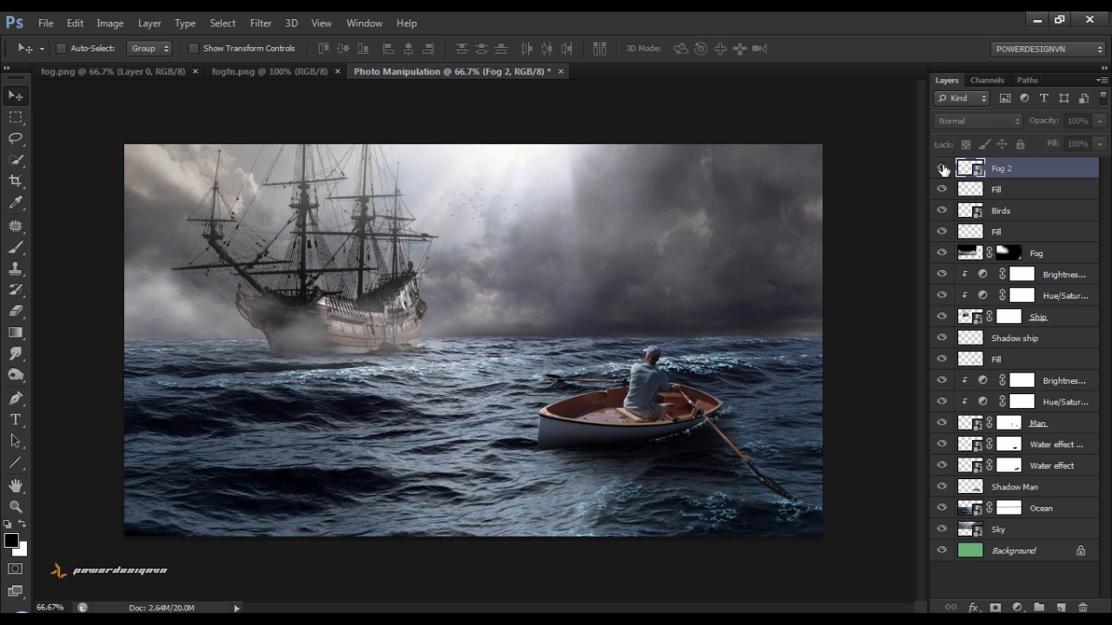
click(941, 168)
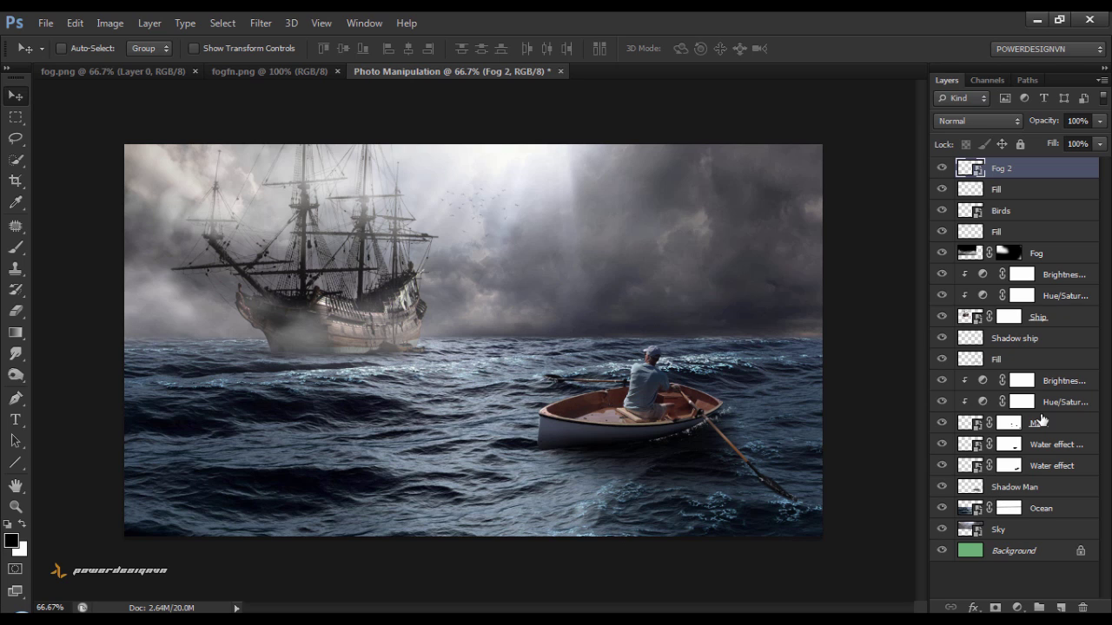
Add a new empty layer named 'Brush' above the Sky layer.
click(1048, 534)
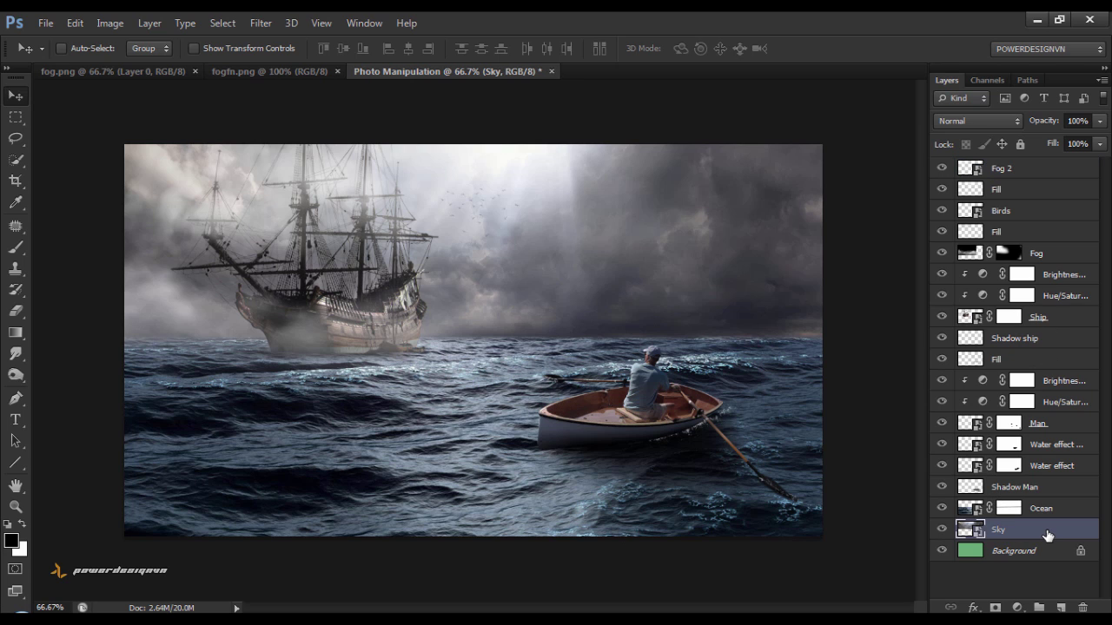
click(1060, 607)
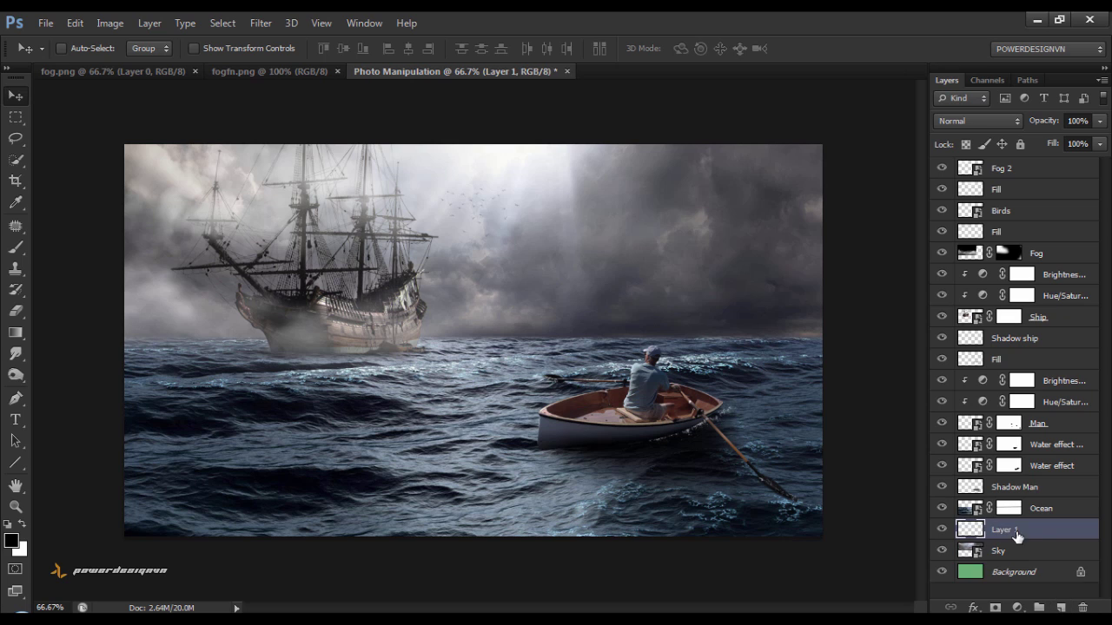
double_click(1005, 530)
text(B)
text(rush)
key(Return)
Sample the sky's light grey as paint colour and set the Brush layer to Screen.
click(19, 204)
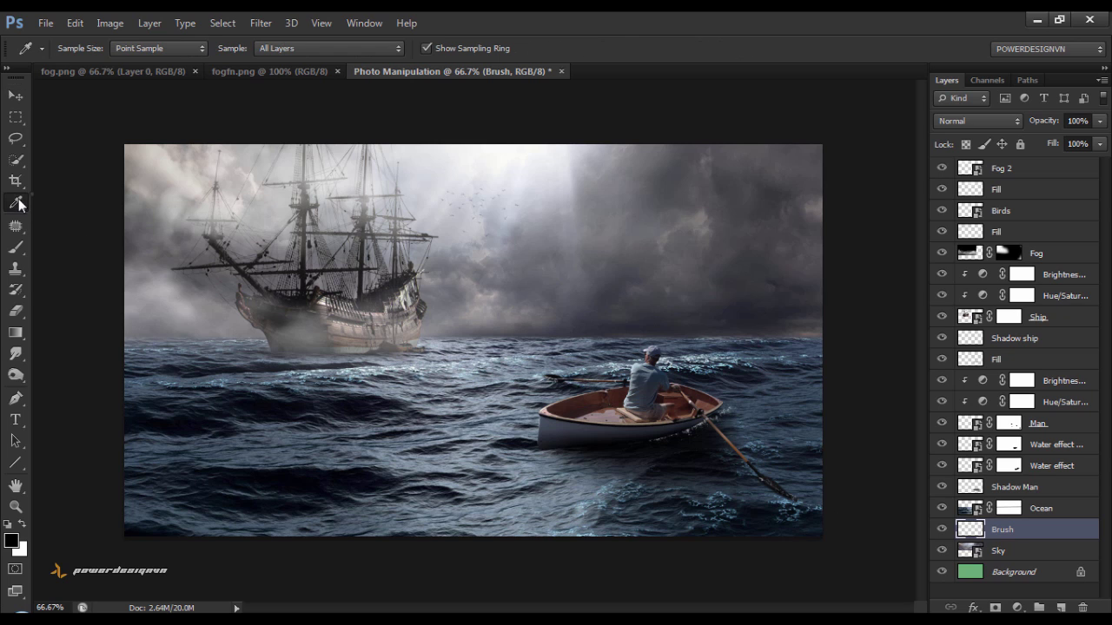
right_click(20, 204)
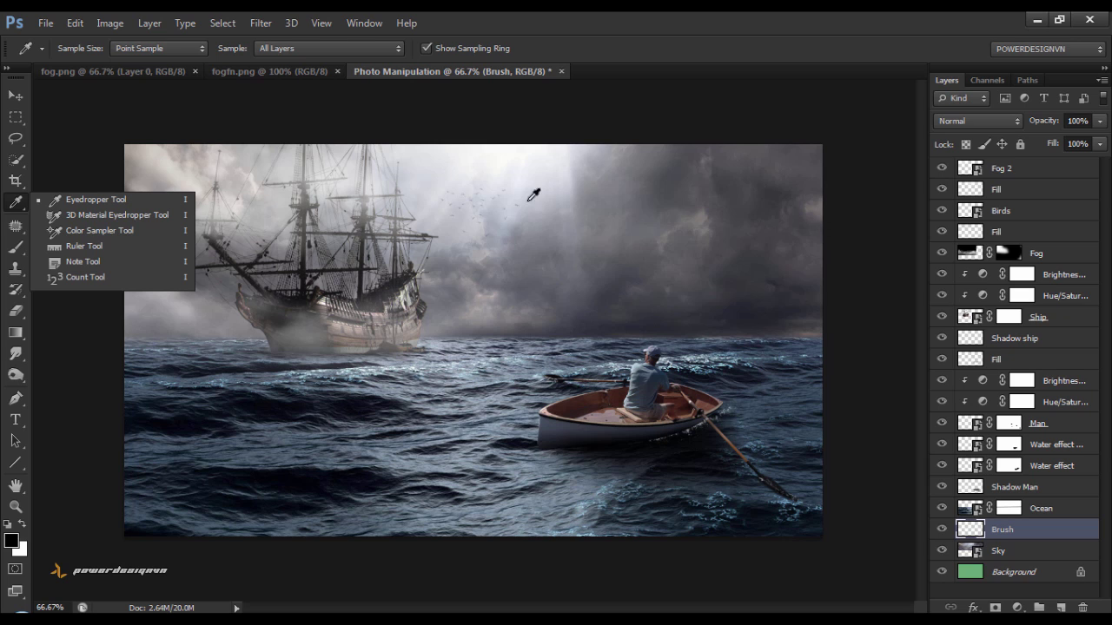
click(172, 171)
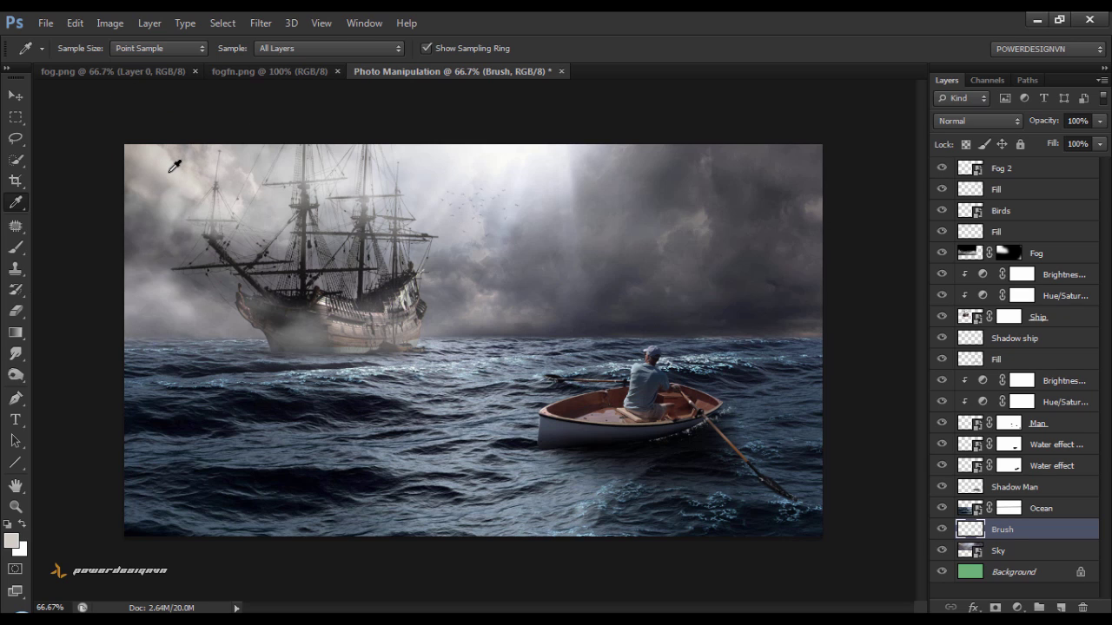
click(971, 122)
click(970, 268)
Paint a soft haze along the horizon with a 217 px brush at about 85% opacity.
click(18, 250)
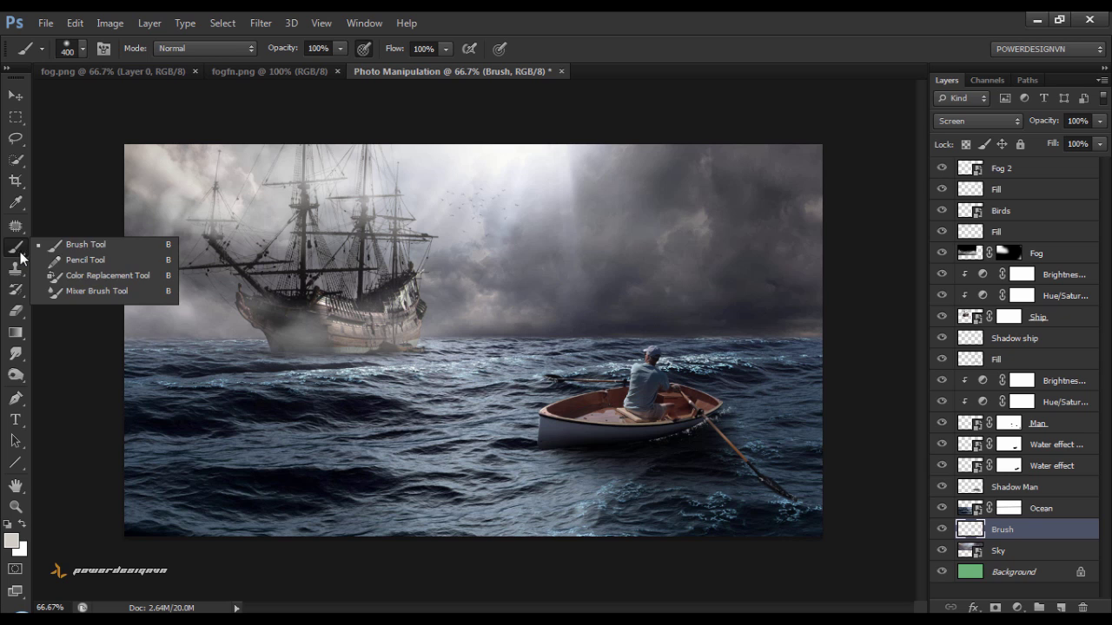
click(78, 248)
drag(512, 345, 558, 343)
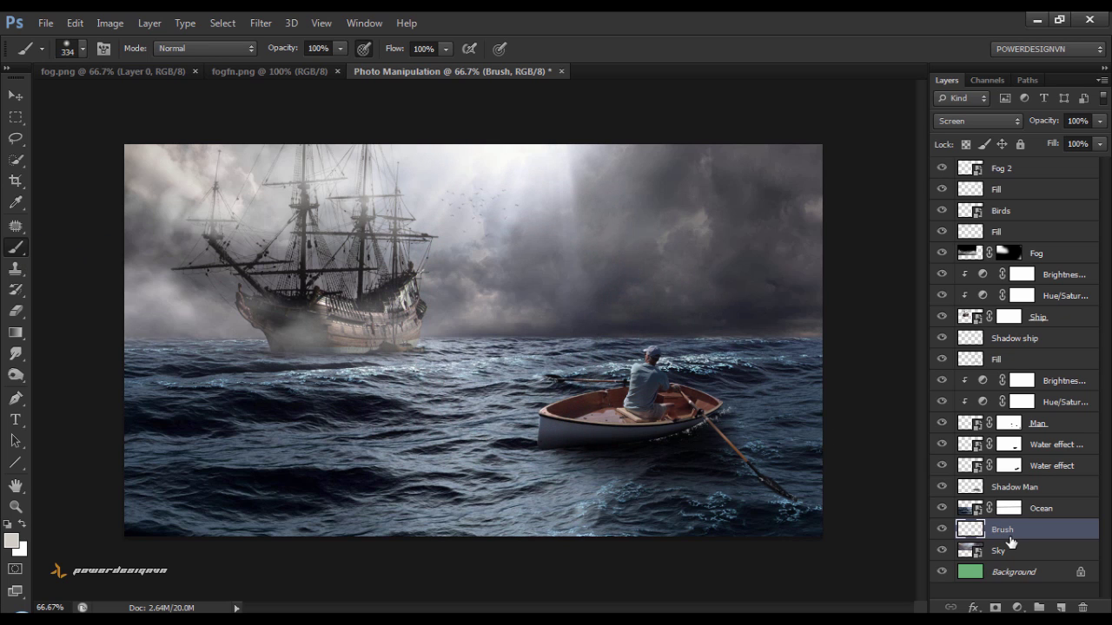
drag(732, 318, 820, 340)
shift+click(62, 333)
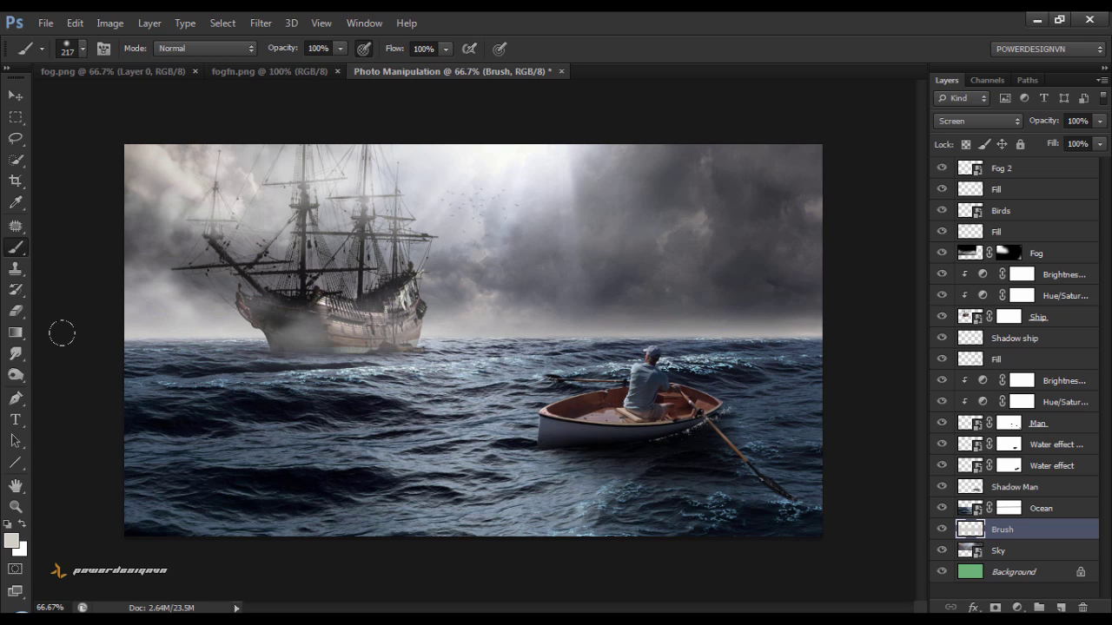
click(1100, 122)
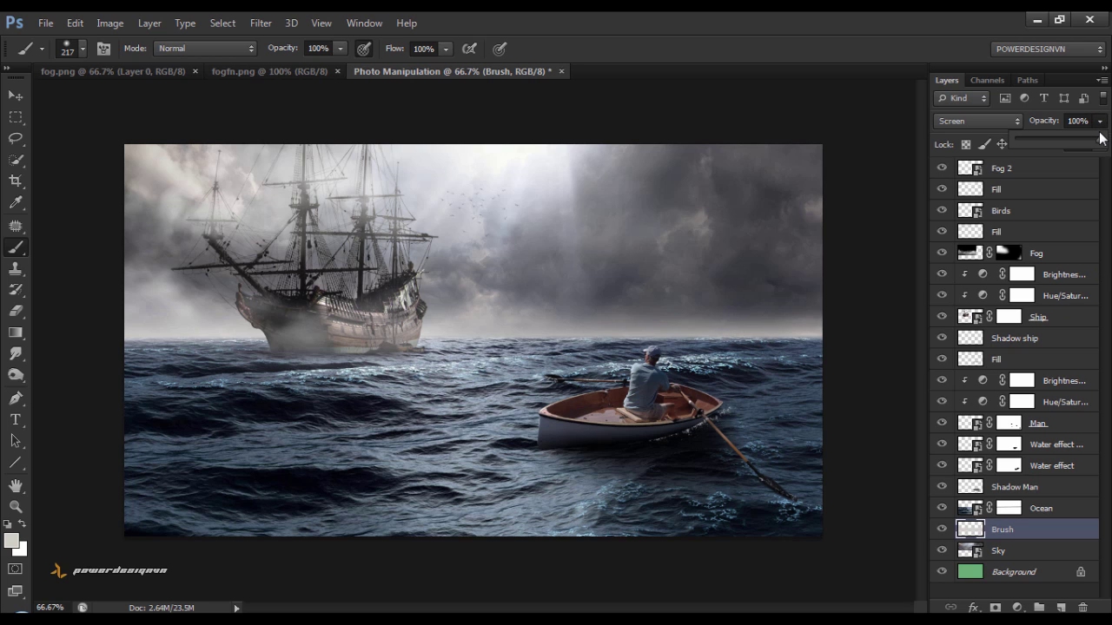
drag(1100, 137, 1084, 145)
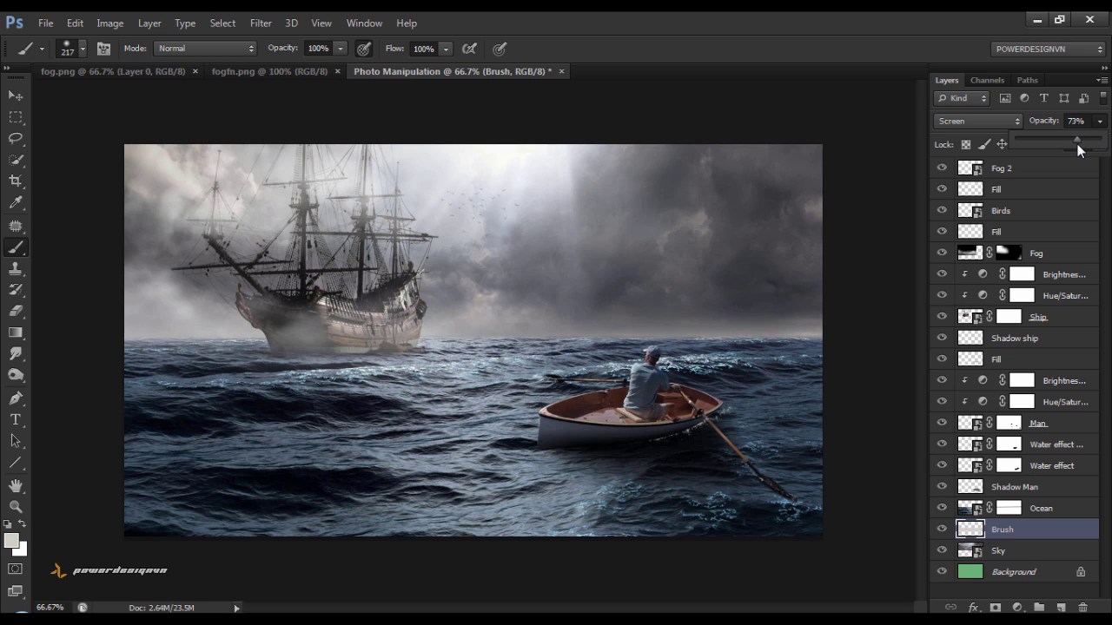
drag(1073, 144, 1090, 149)
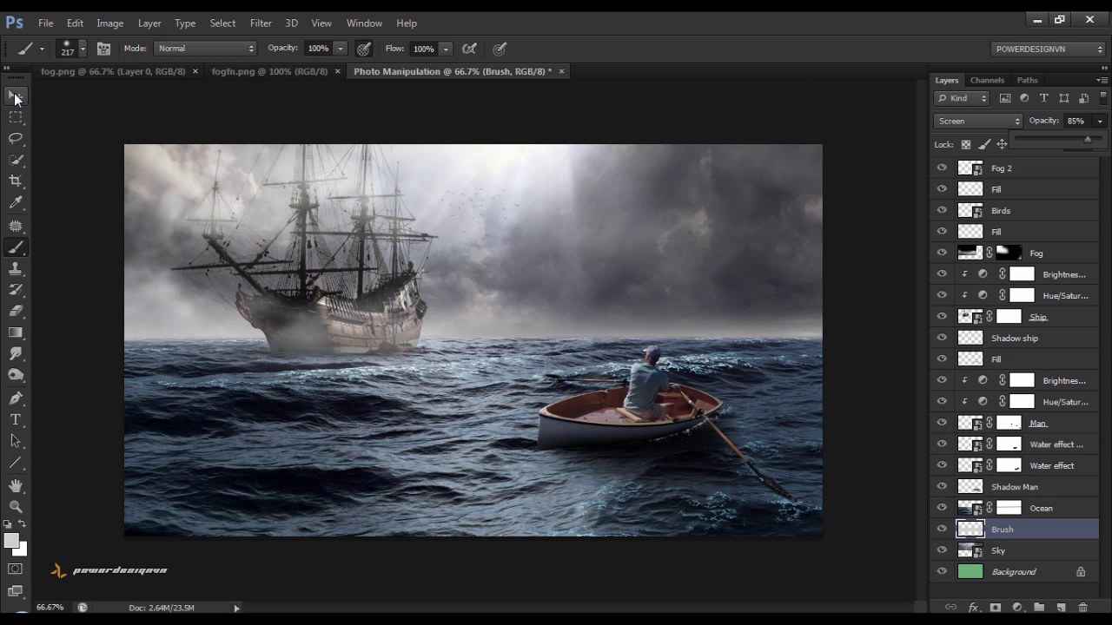
click(15, 97)
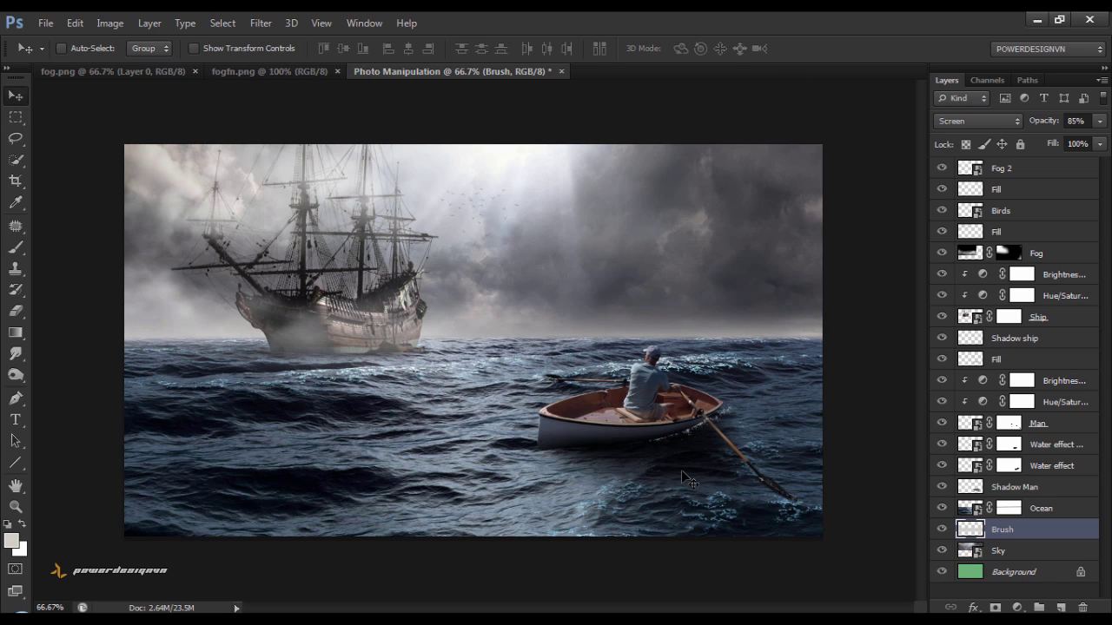
Clip a Curves adjustment to Ocean, lowering midtones 128→96 and lifting the black output to 20.
click(1042, 512)
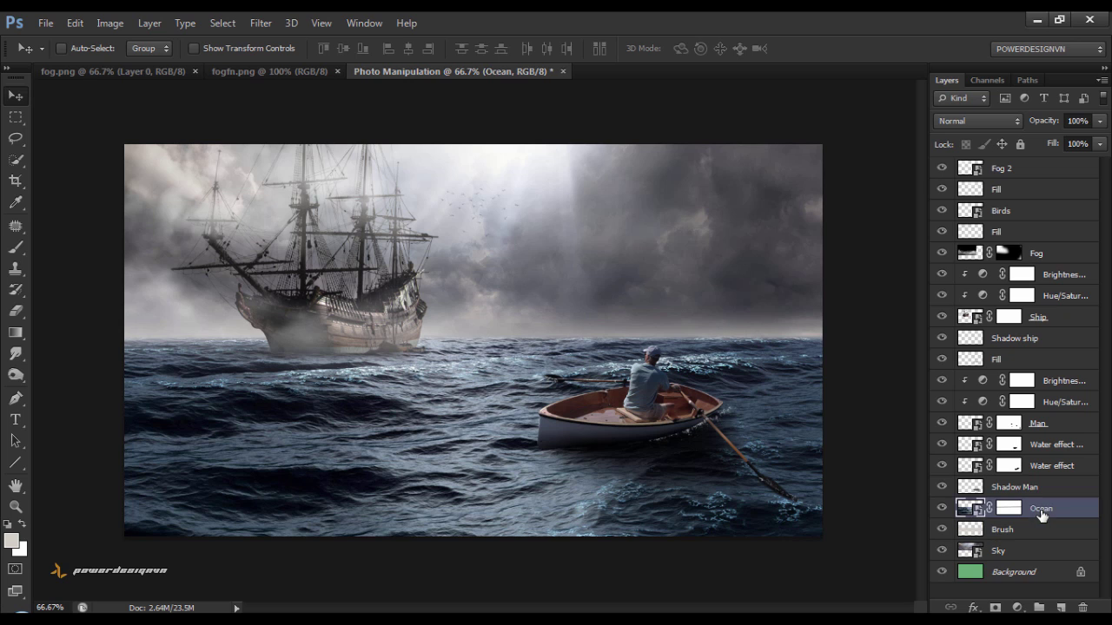
click(1017, 607)
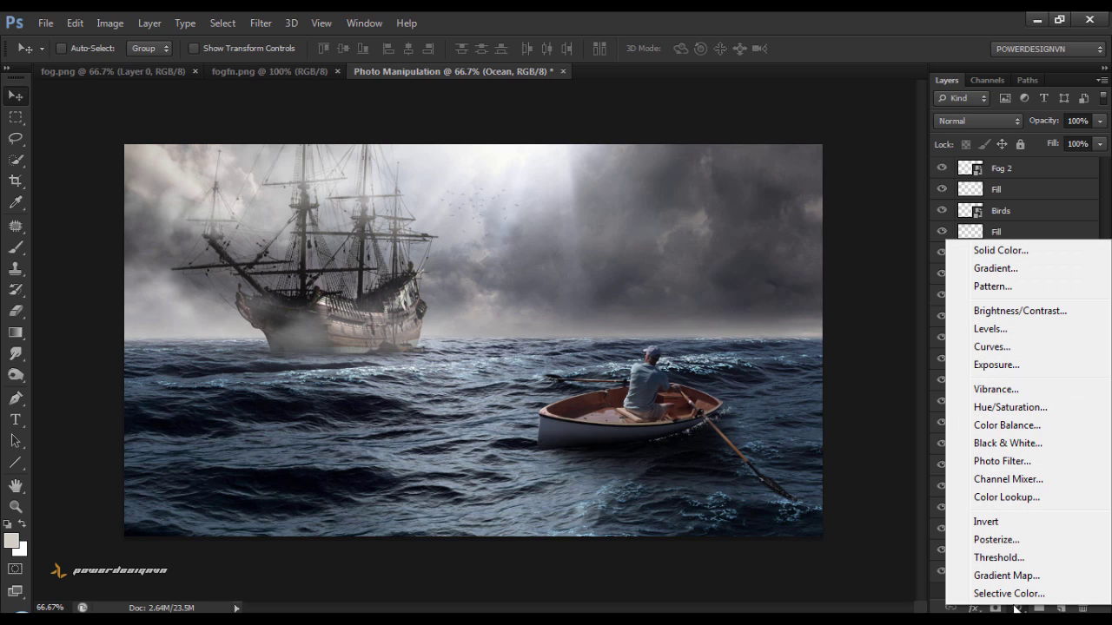
click(1037, 349)
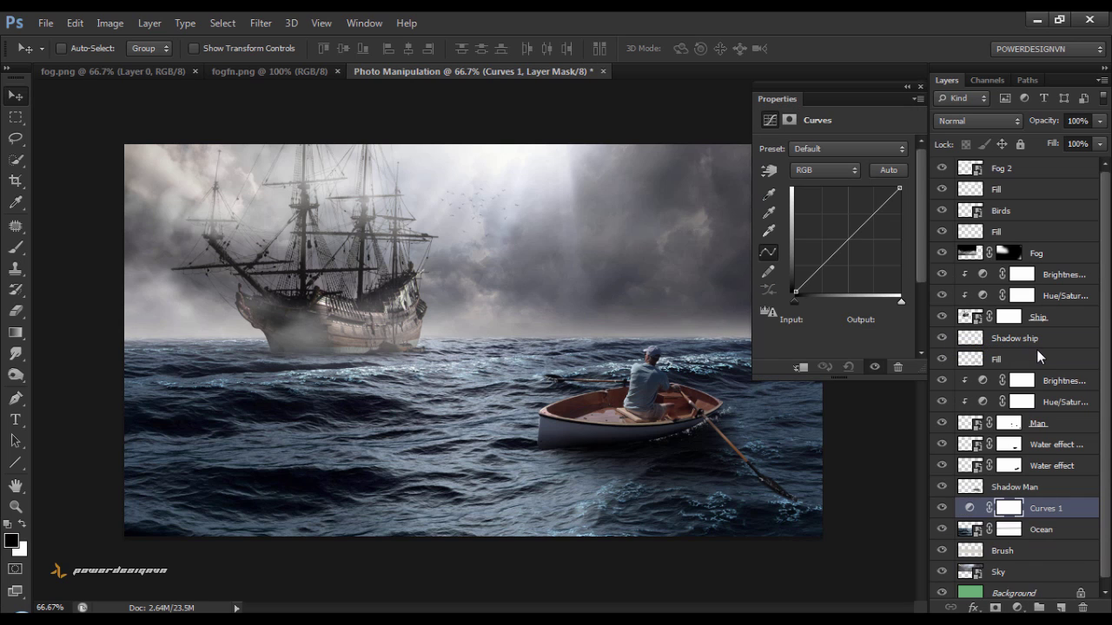
click(800, 366)
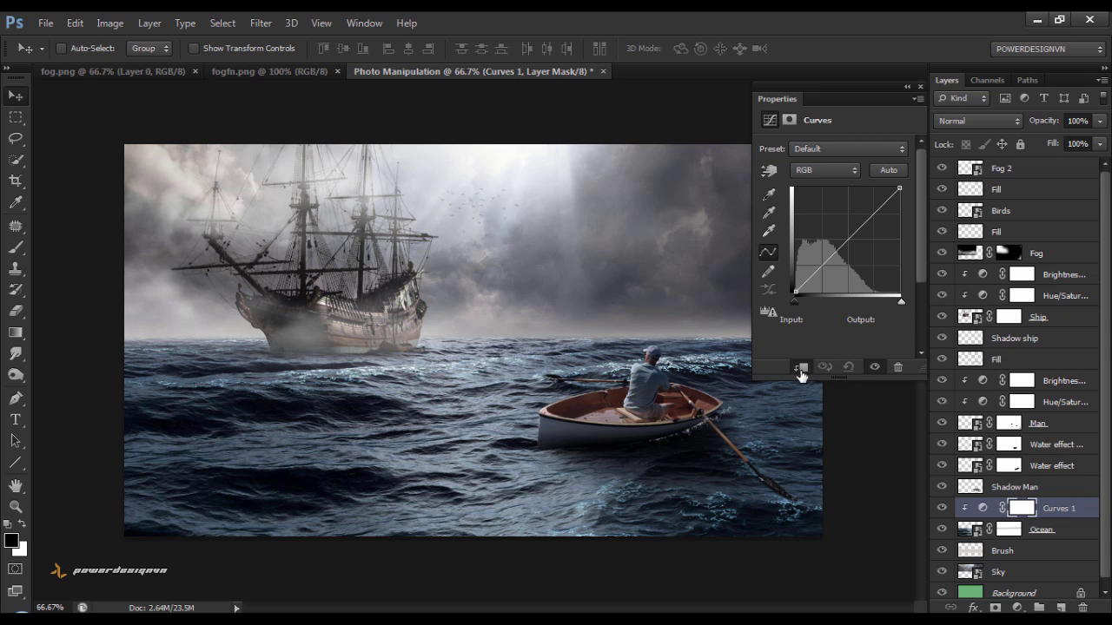
drag(847, 243, 848, 253)
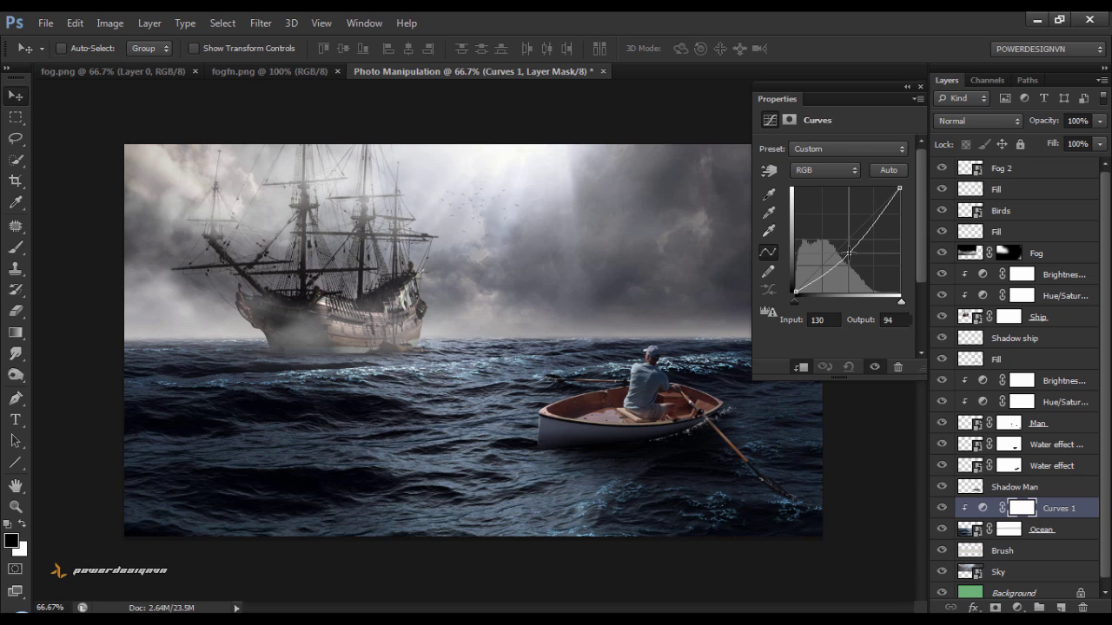
drag(848, 253, 846, 251)
click(795, 291)
drag(794, 291, 790, 285)
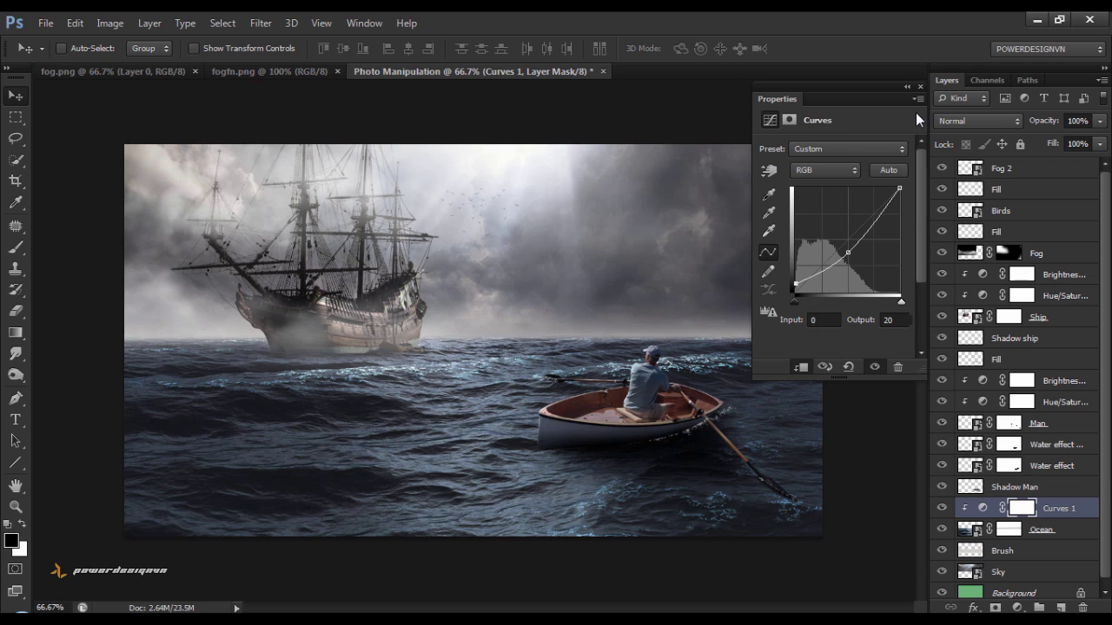
click(919, 87)
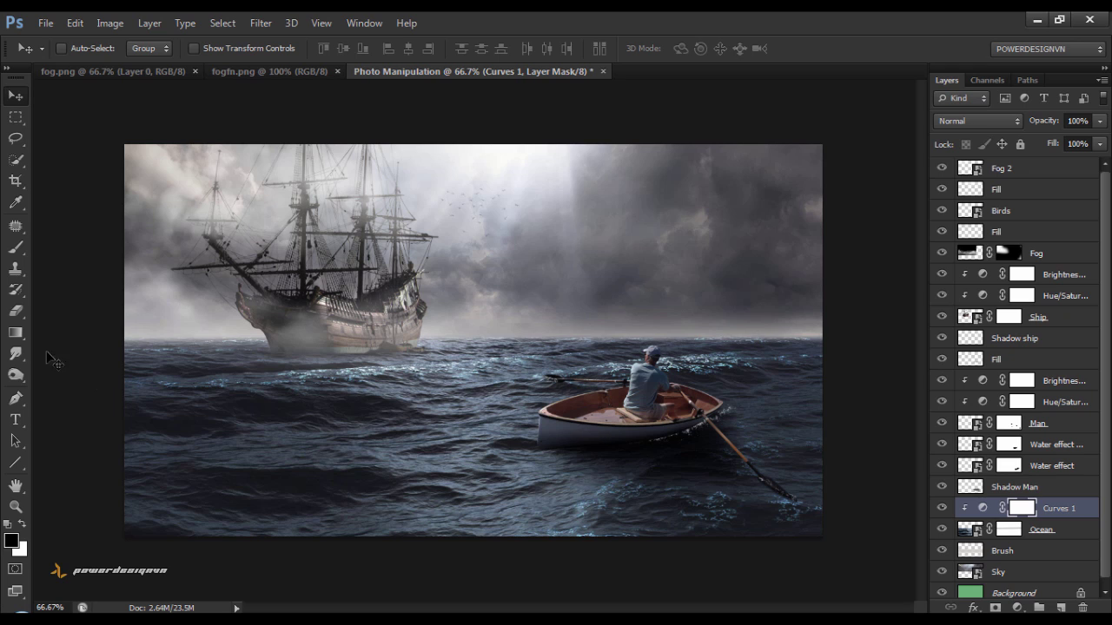
Set up a black, 3% hardness brush of about 229 px.
click(15, 247)
click(71, 248)
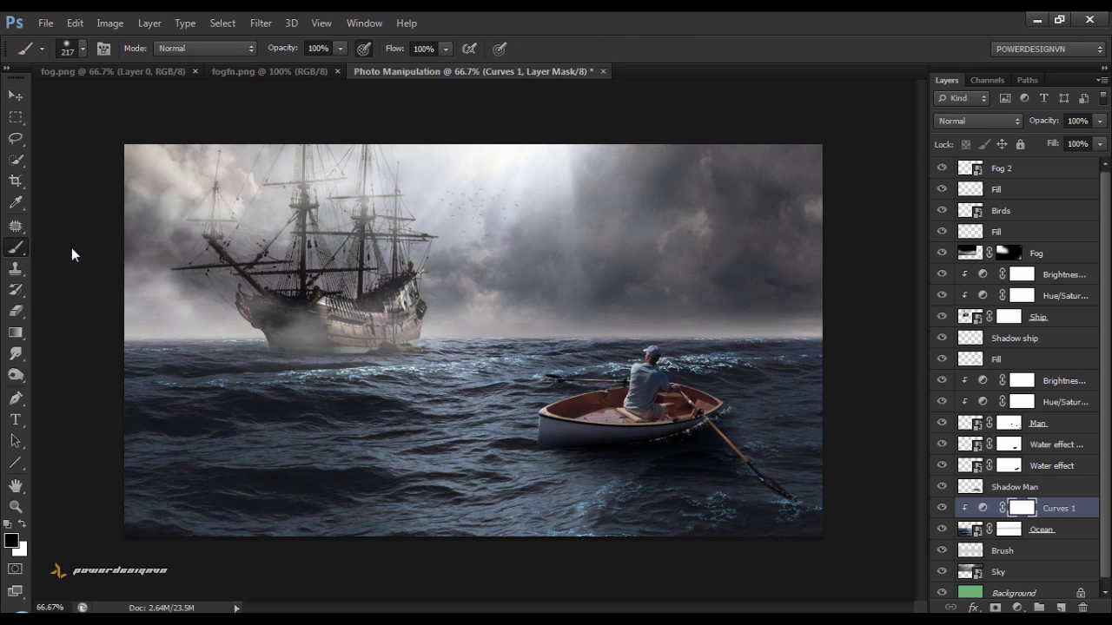
right_click(488, 290)
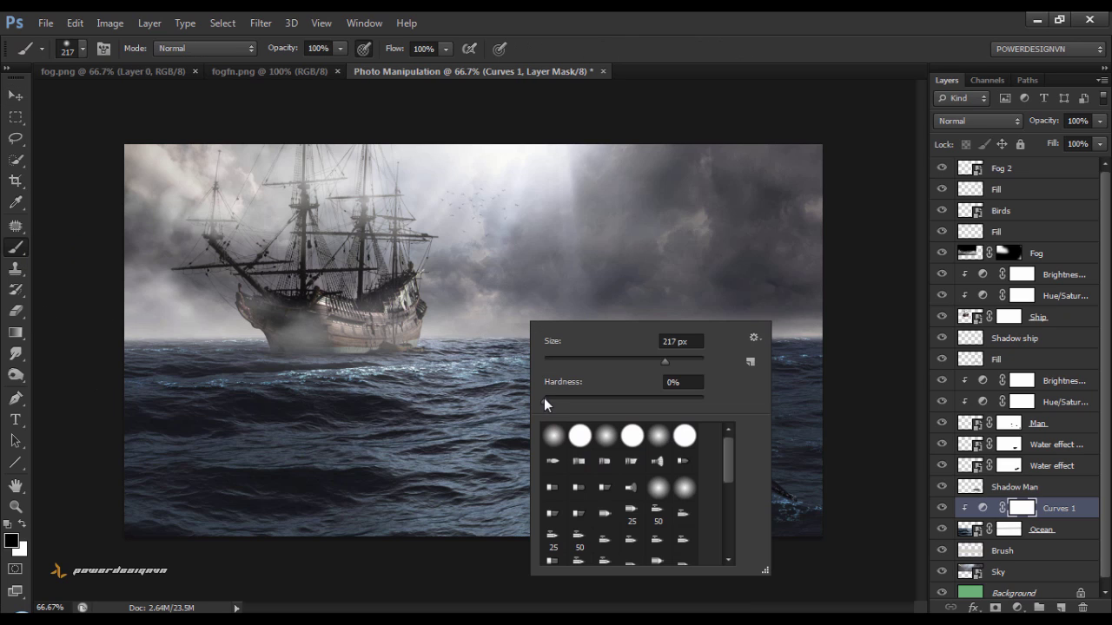
click(545, 399)
key(Return)
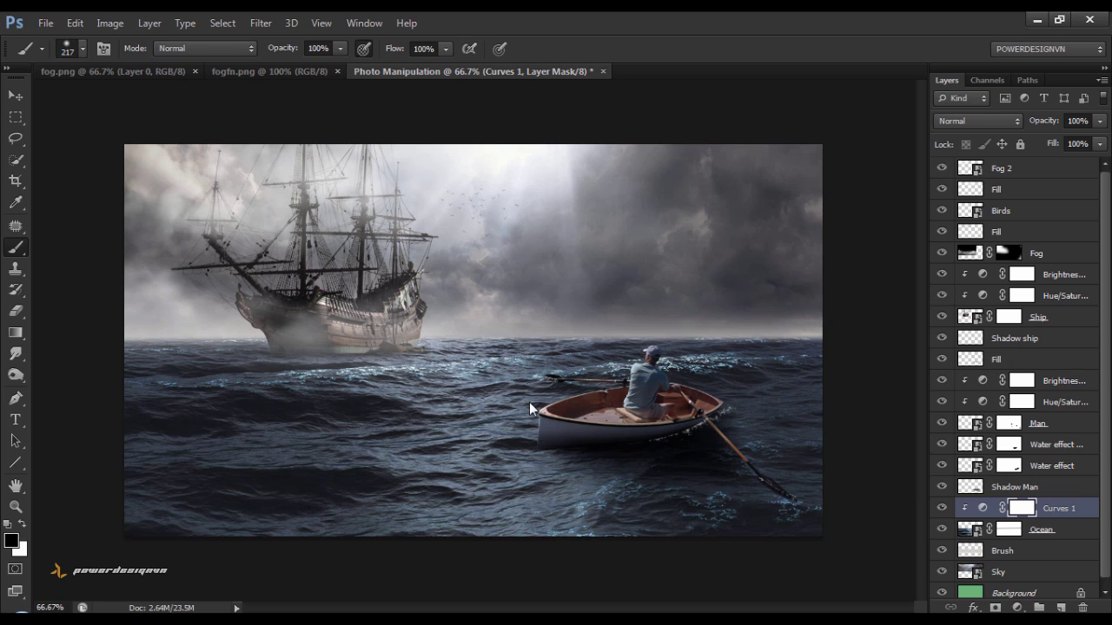
click(12, 542)
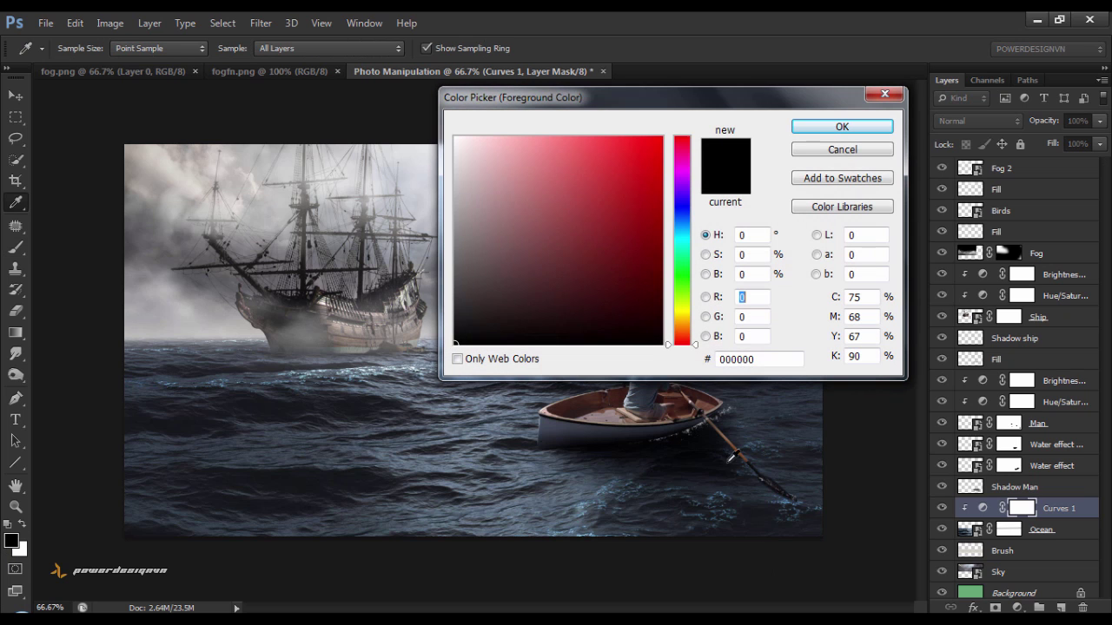
click(839, 128)
key(b)
drag(317, 402, 361, 430)
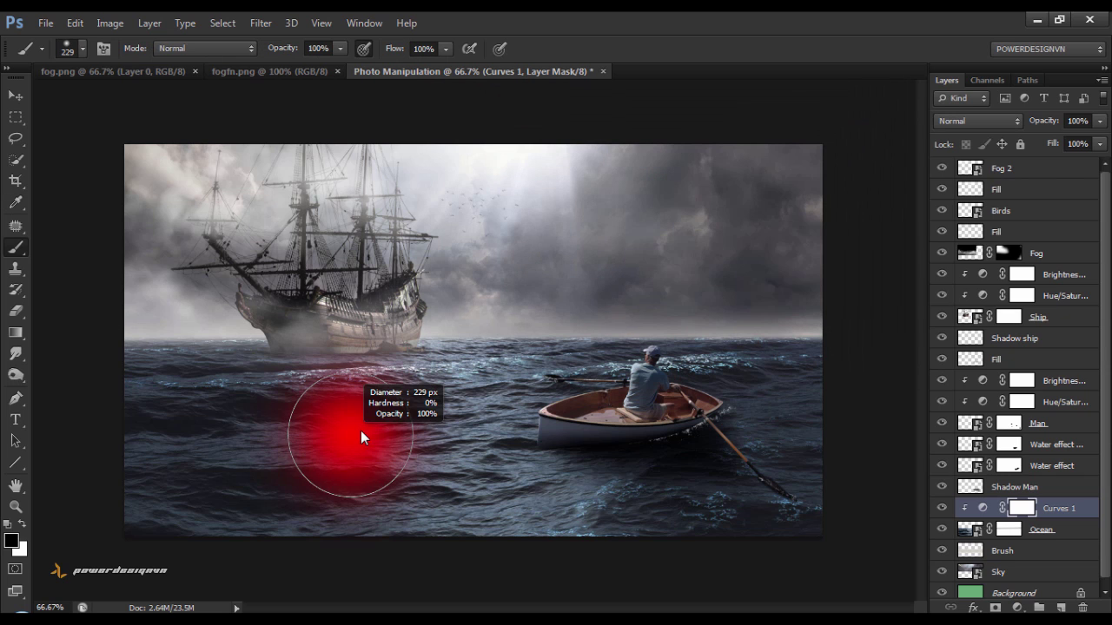
Paint the Curves 1 mask across the lower sea and compare with Curves 1 toggled off.
drag(42, 485, 799, 486)
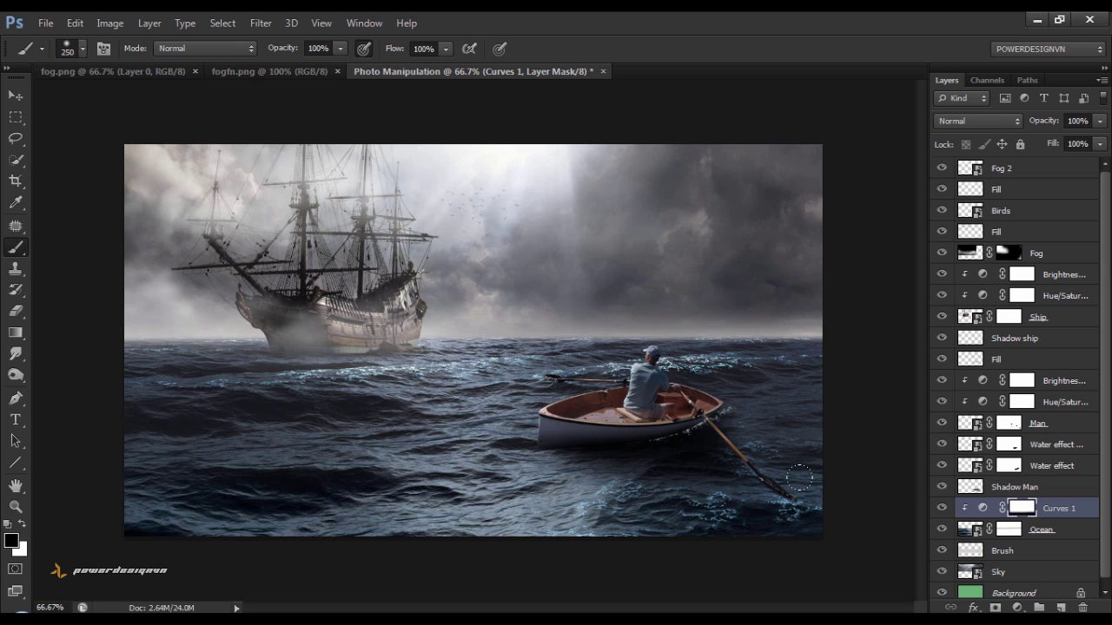
drag(789, 451, 744, 428)
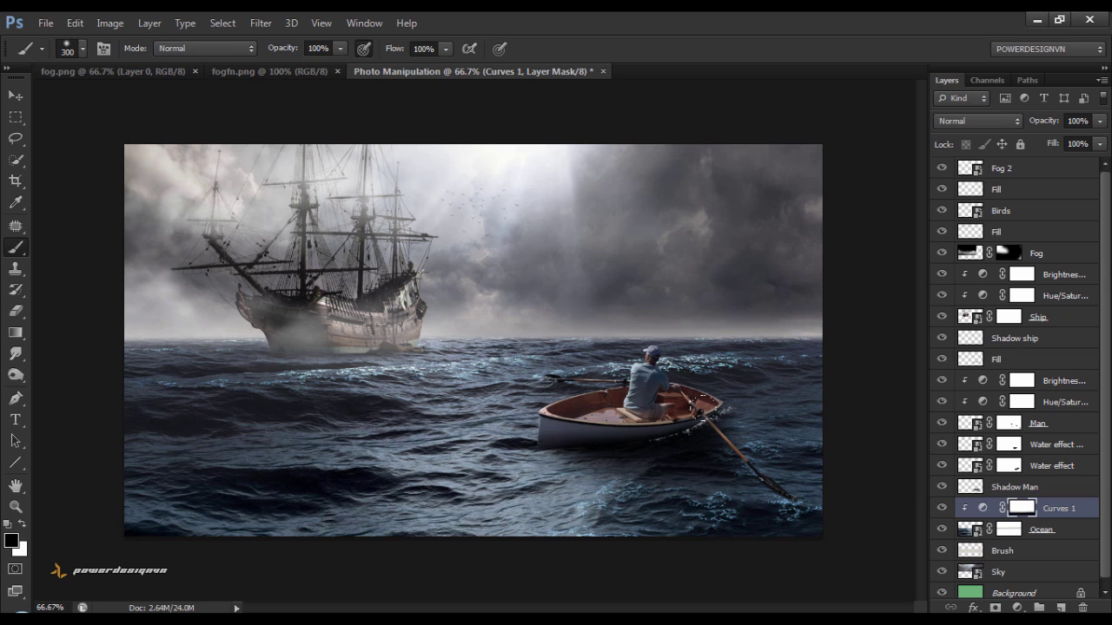
drag(556, 399, 91, 407)
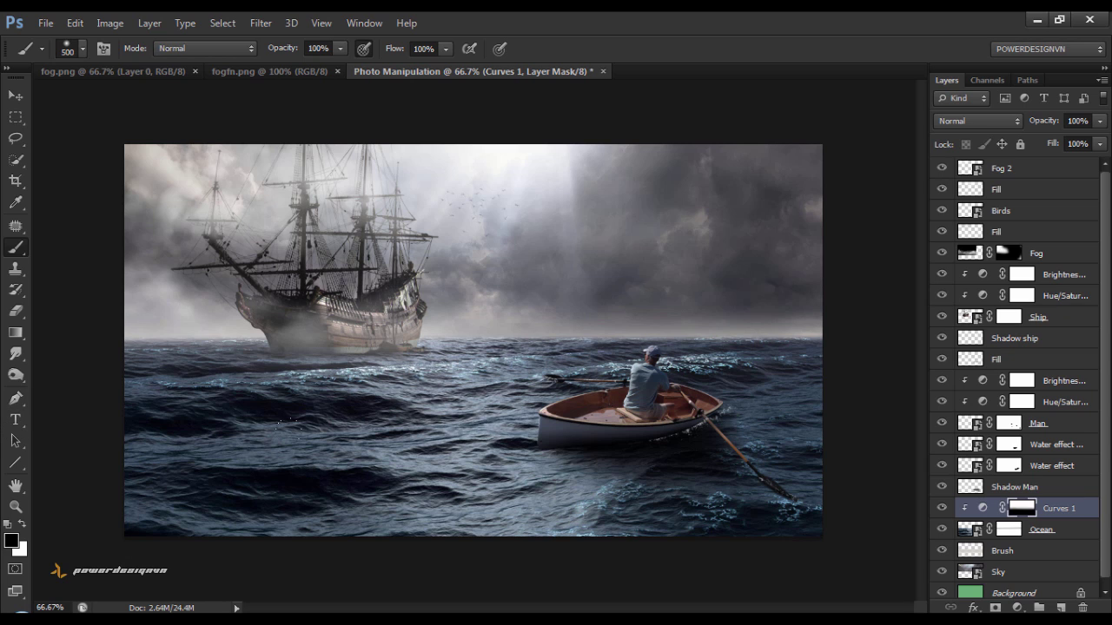
click(942, 508)
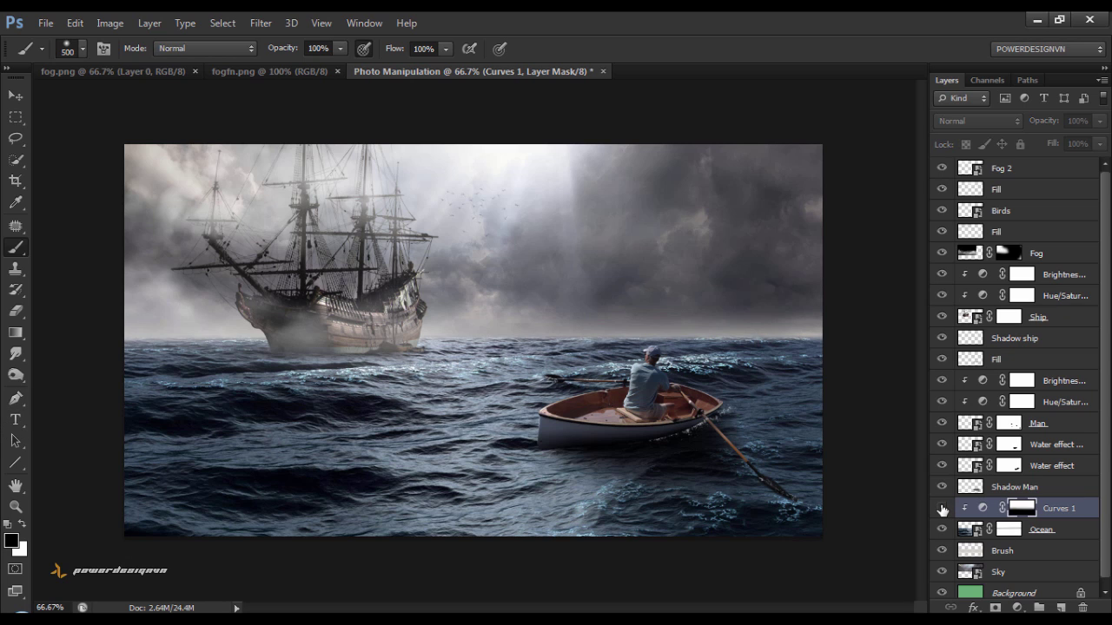
click(941, 508)
click(942, 508)
click(941, 508)
click(942, 508)
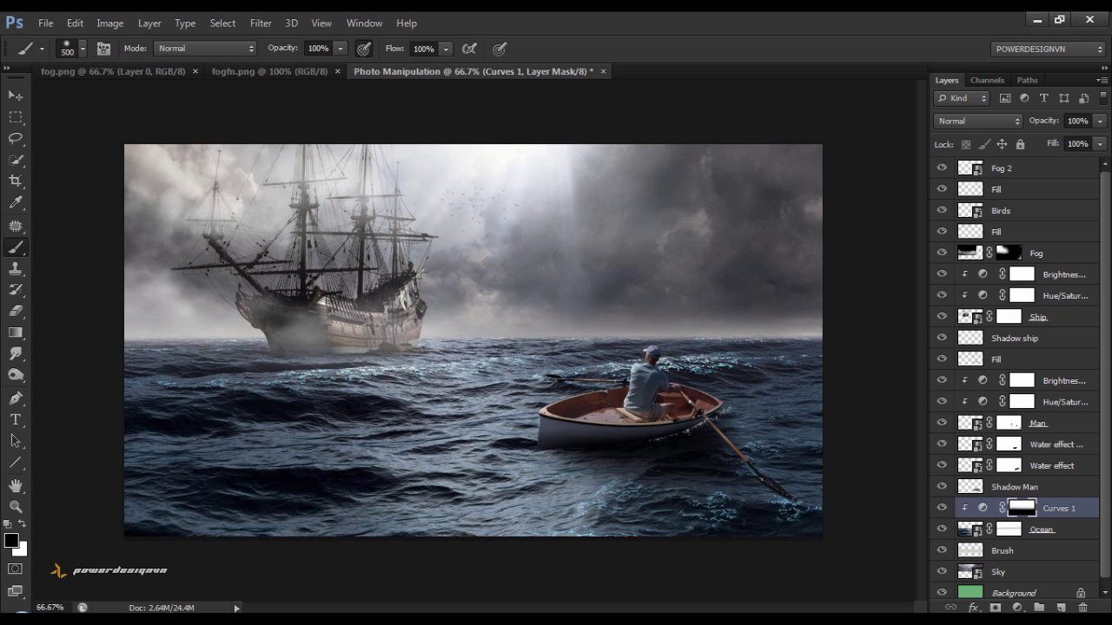
key(v)
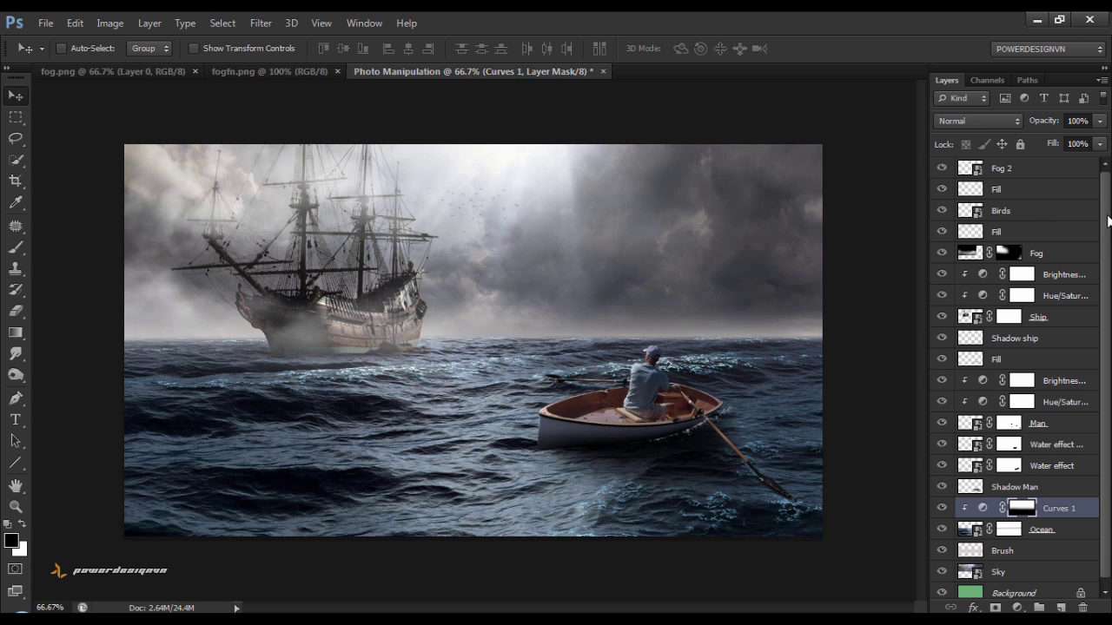
Add a Color Balance adjustment at the top with Highlights Yellow/Blue at −26.
click(1068, 171)
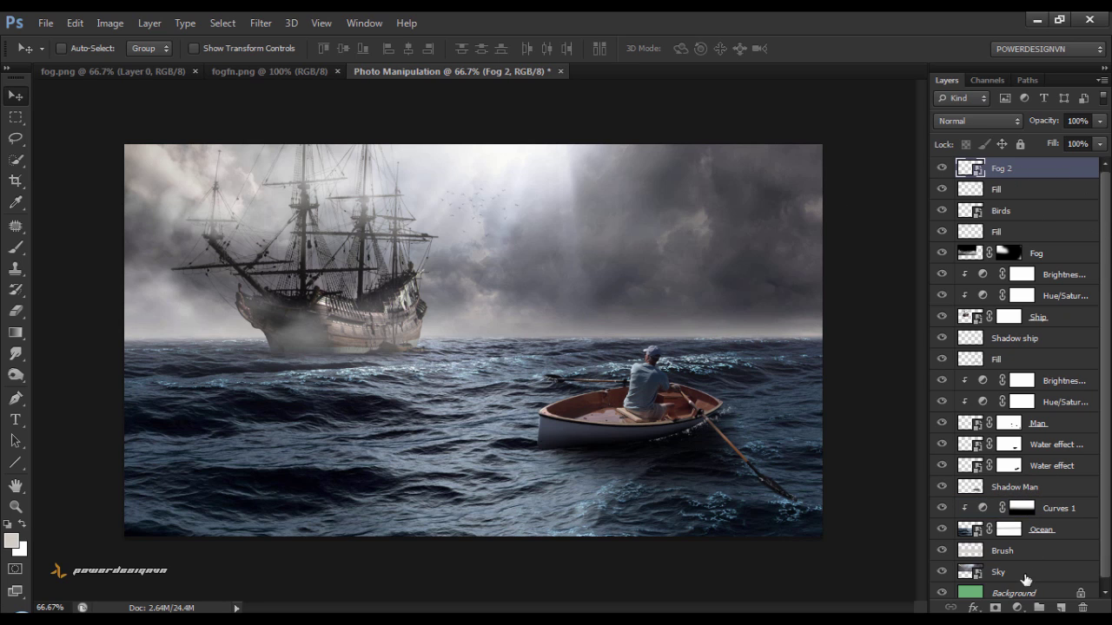
click(1025, 606)
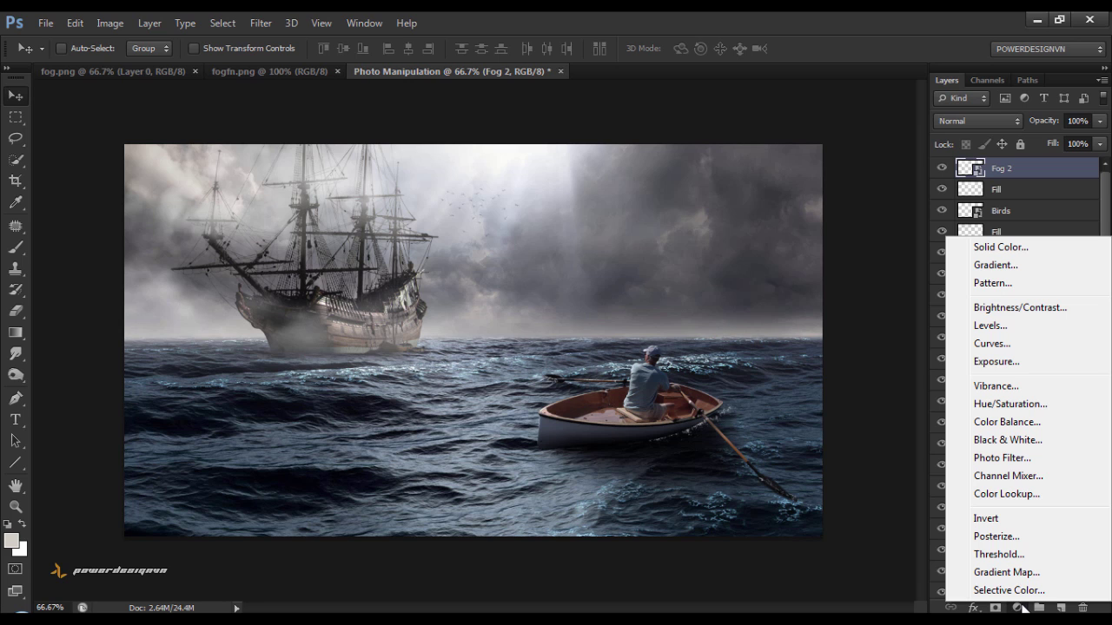
click(1025, 422)
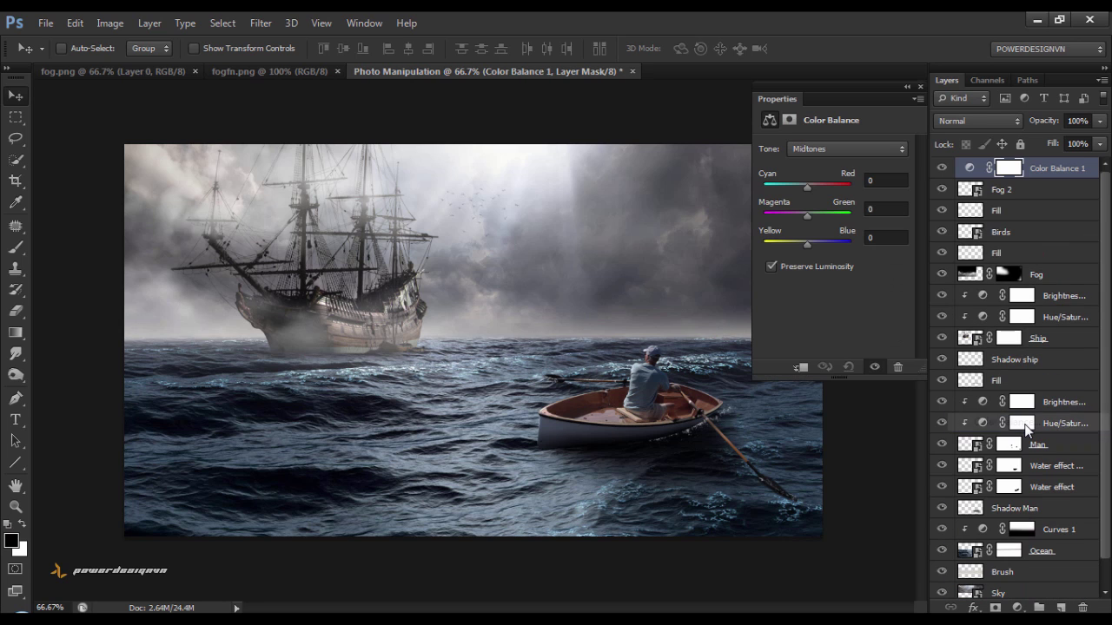
click(885, 150)
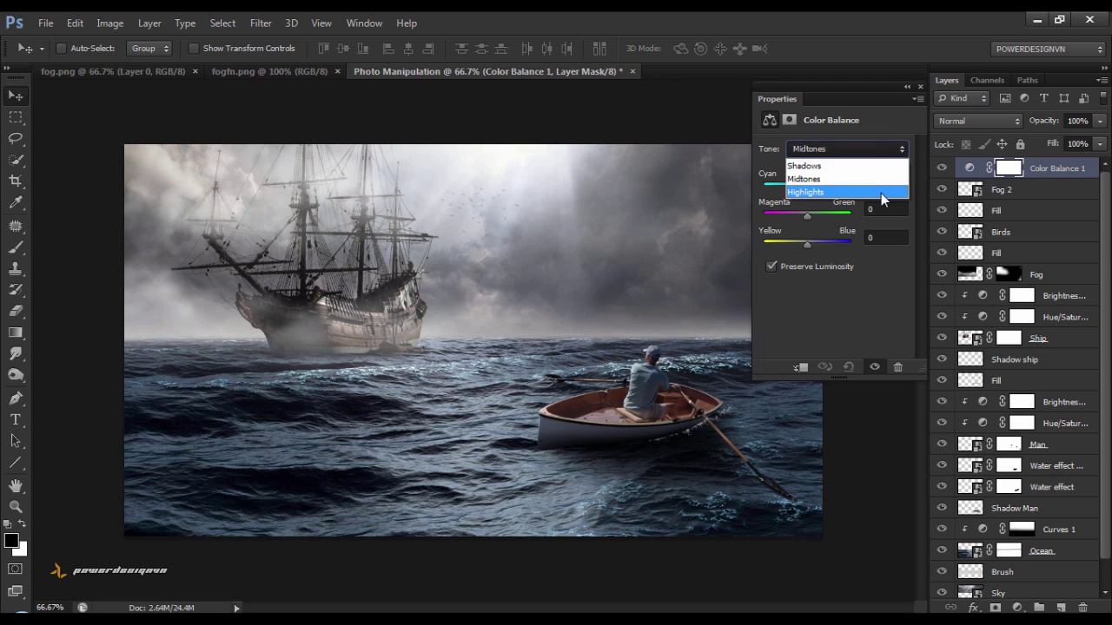
click(881, 193)
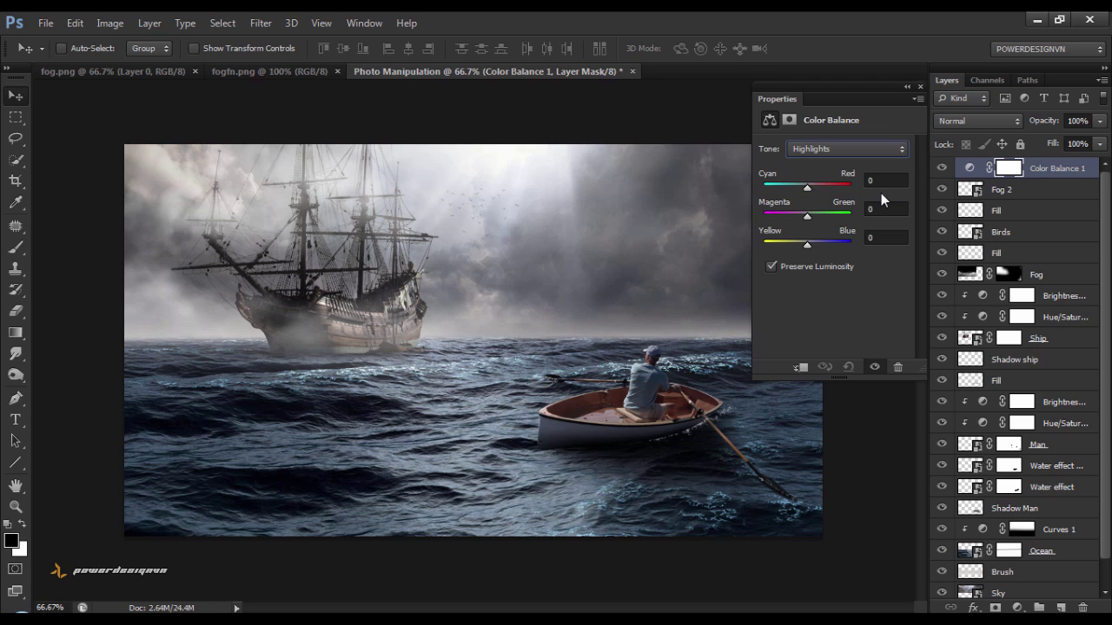
drag(807, 246, 800, 246)
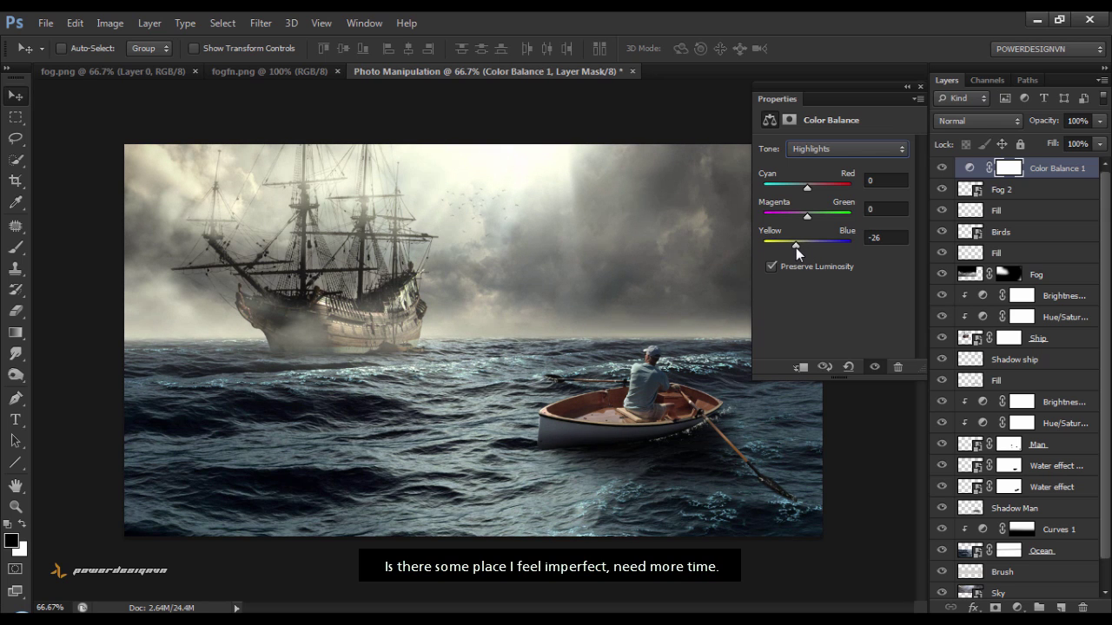
Set the Shadows Yellow/Blue to +26 and change the Color Balance blend mode to Color.
click(890, 151)
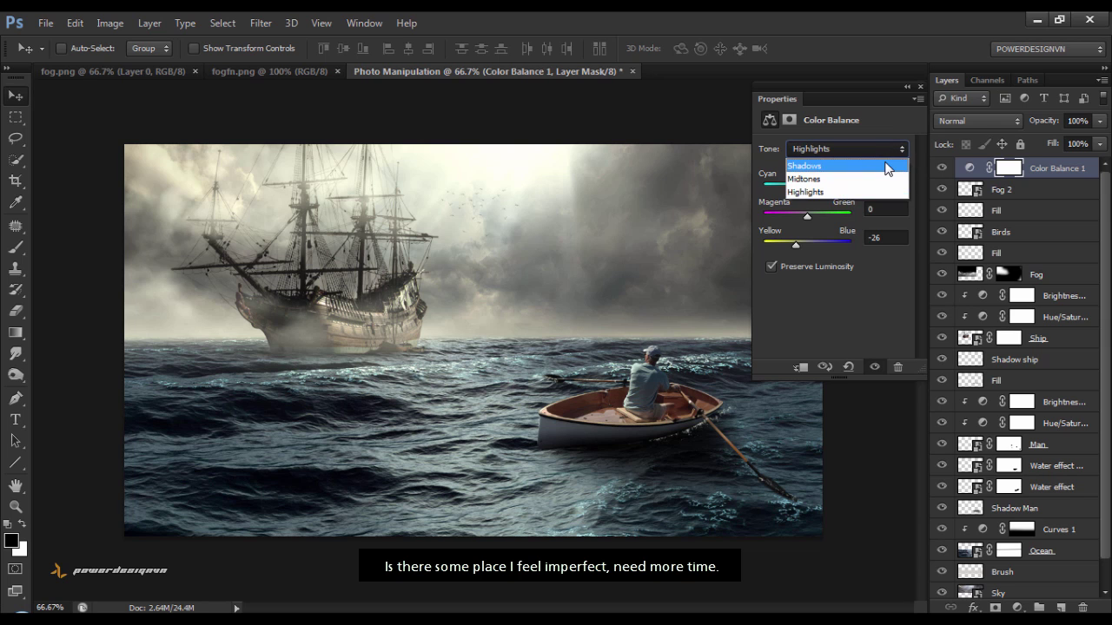
click(877, 163)
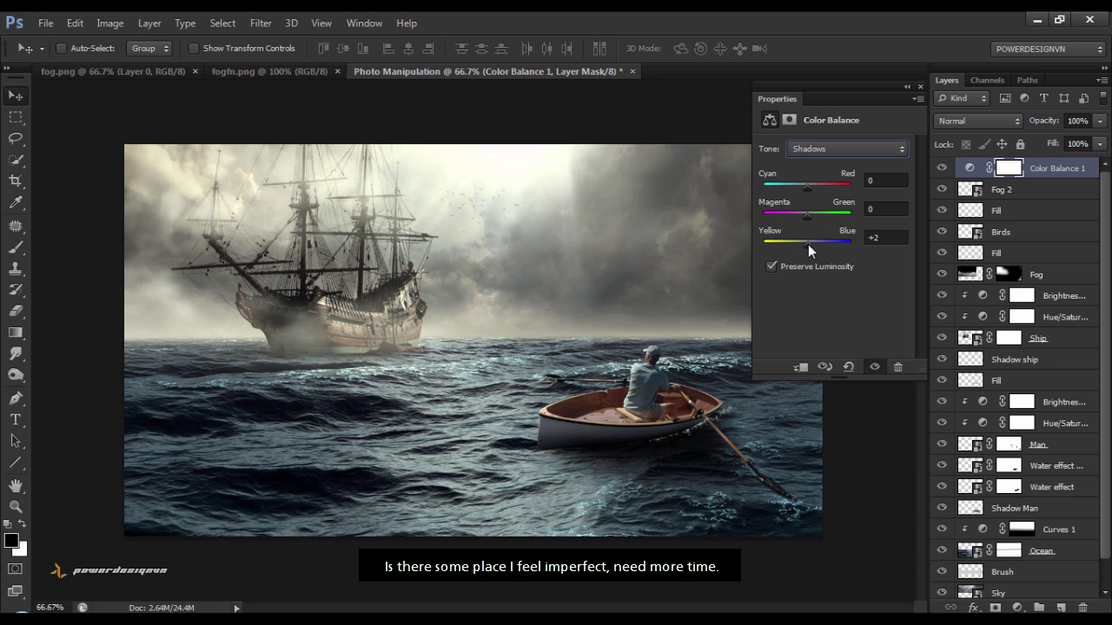
drag(808, 244, 822, 245)
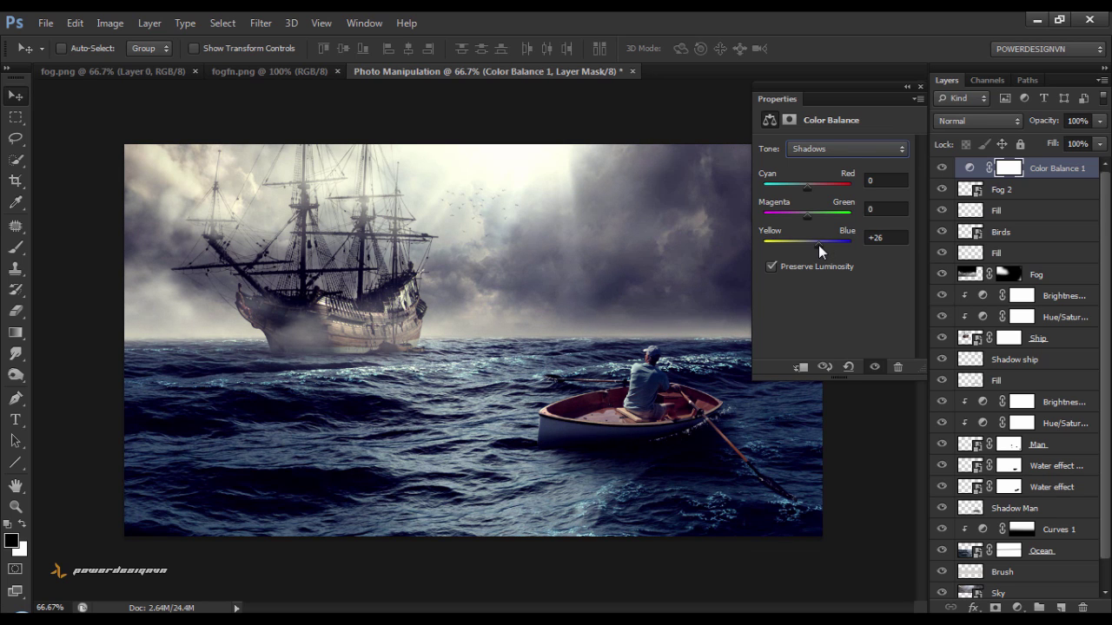
click(982, 122)
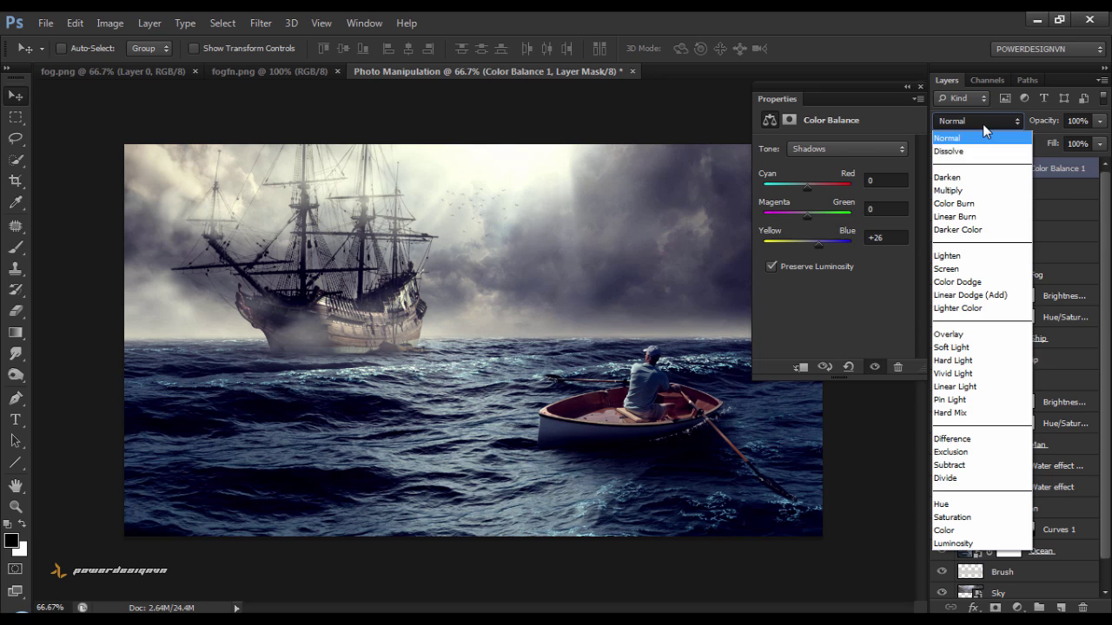
click(971, 530)
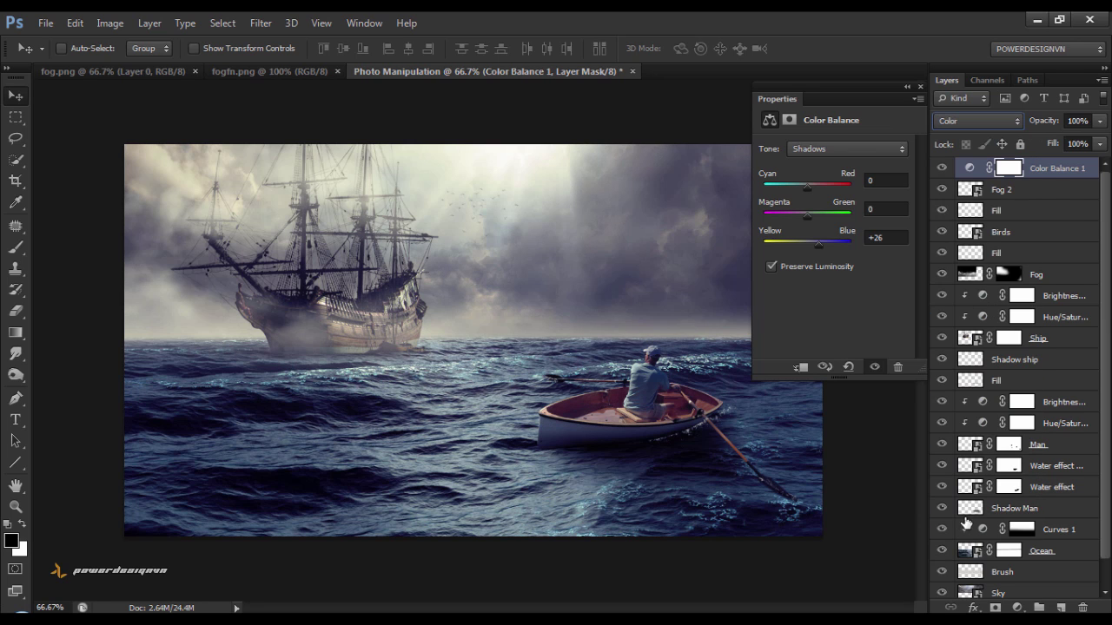
click(920, 85)
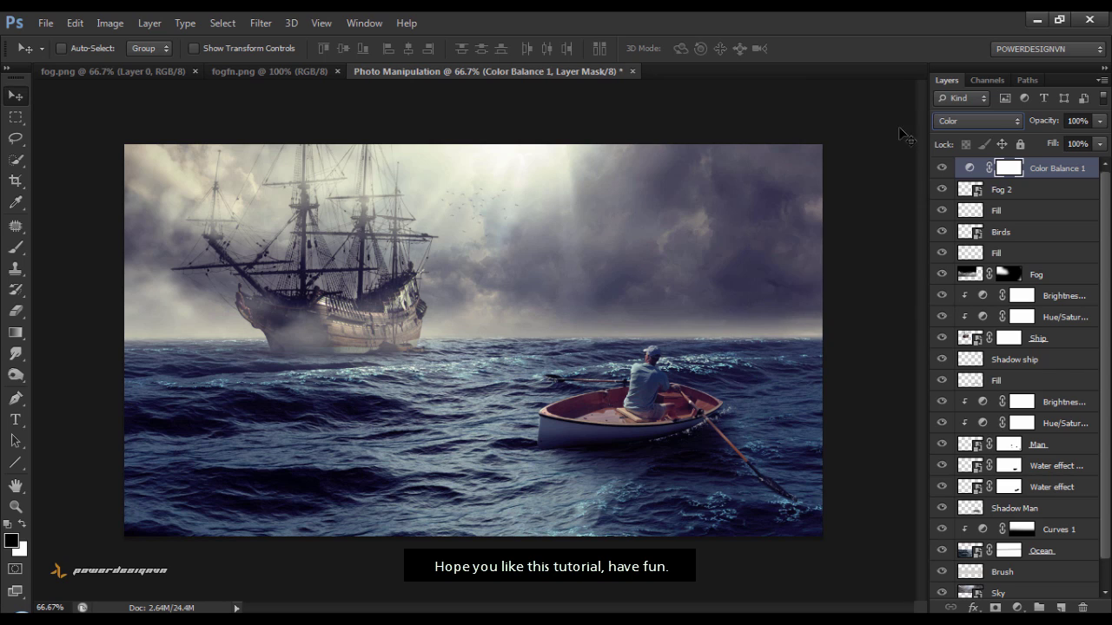
Lower the upper light-ray Fill layer's opacity to 34%, toggling it to compare.
click(941, 211)
click(942, 211)
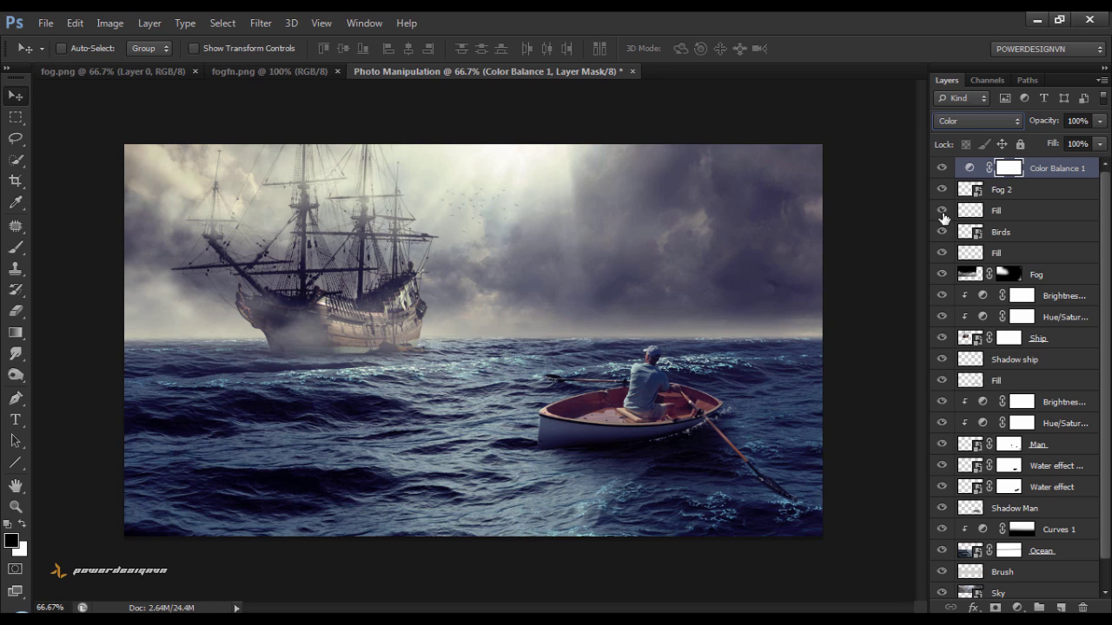
click(1016, 211)
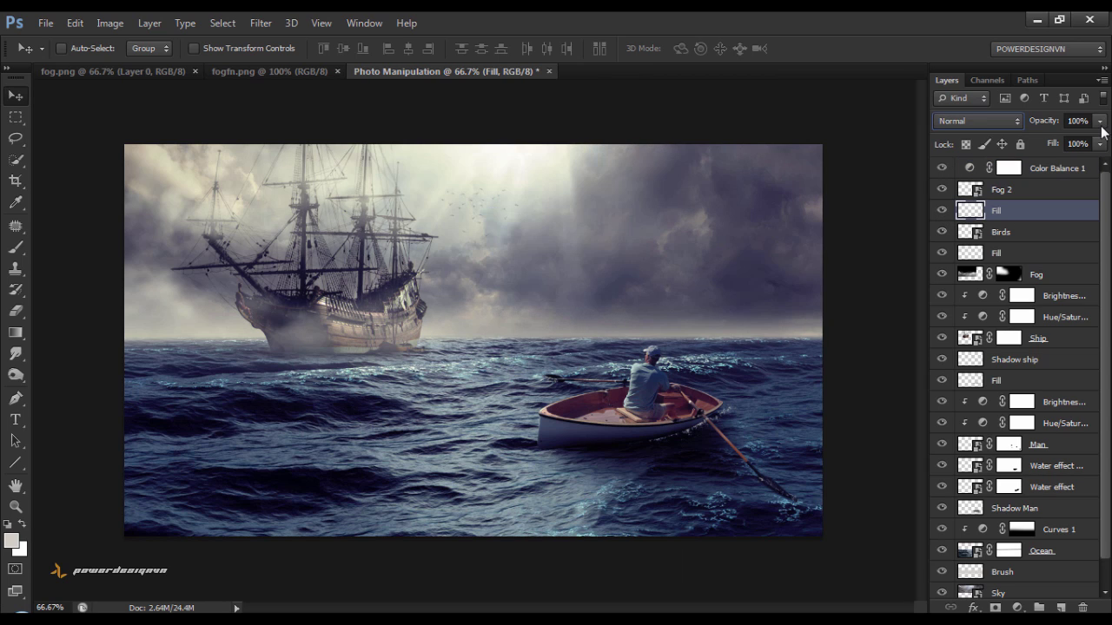
click(1099, 120)
drag(1069, 140, 1068, 141)
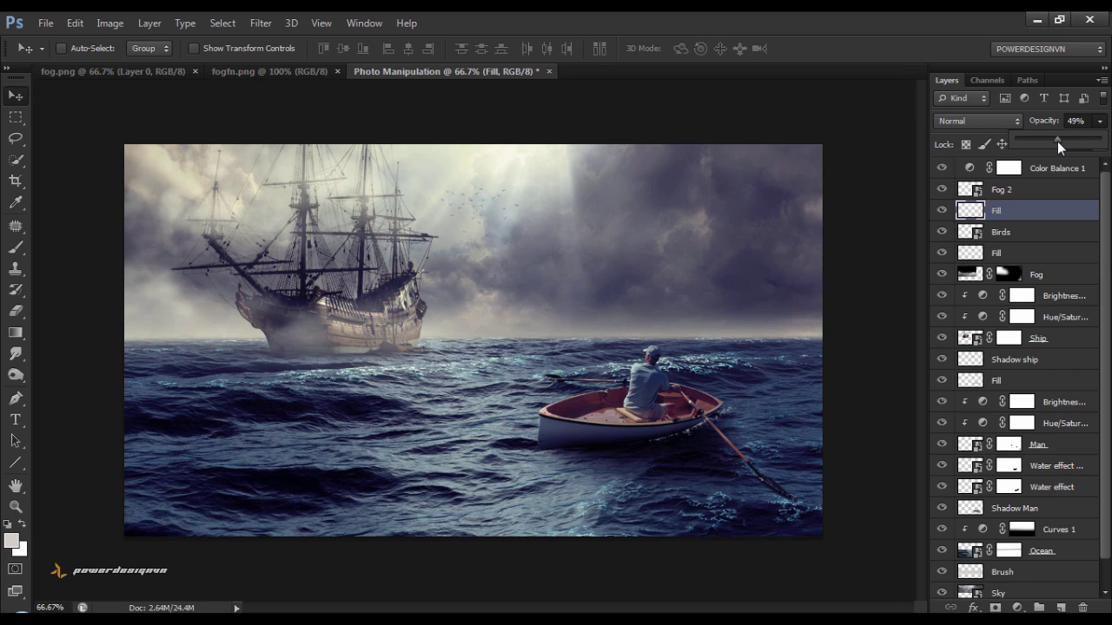
click(944, 215)
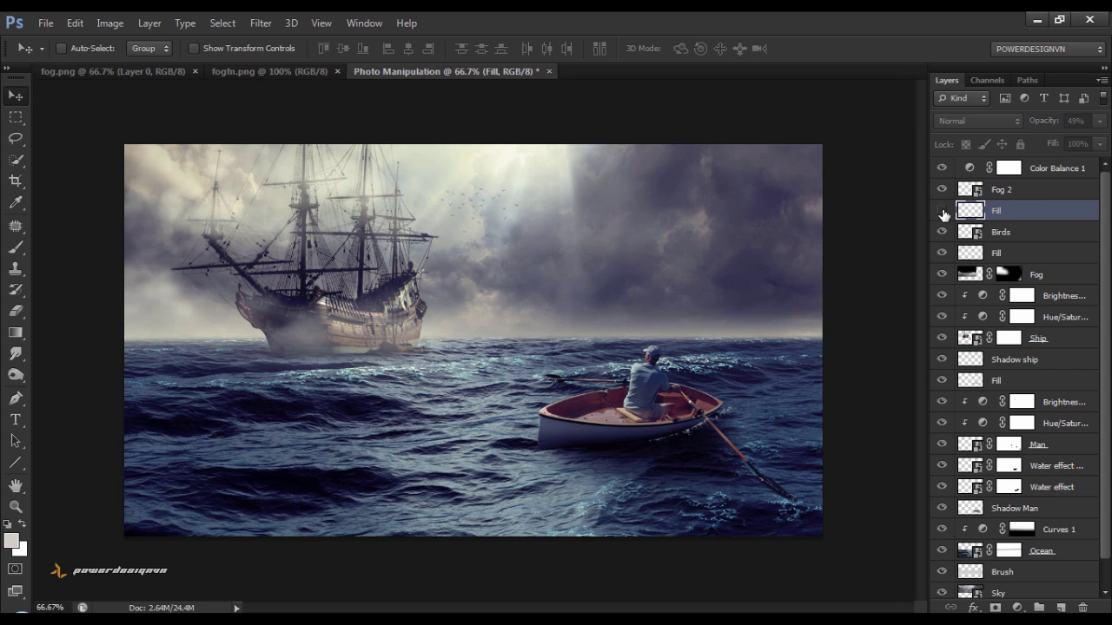
click(943, 212)
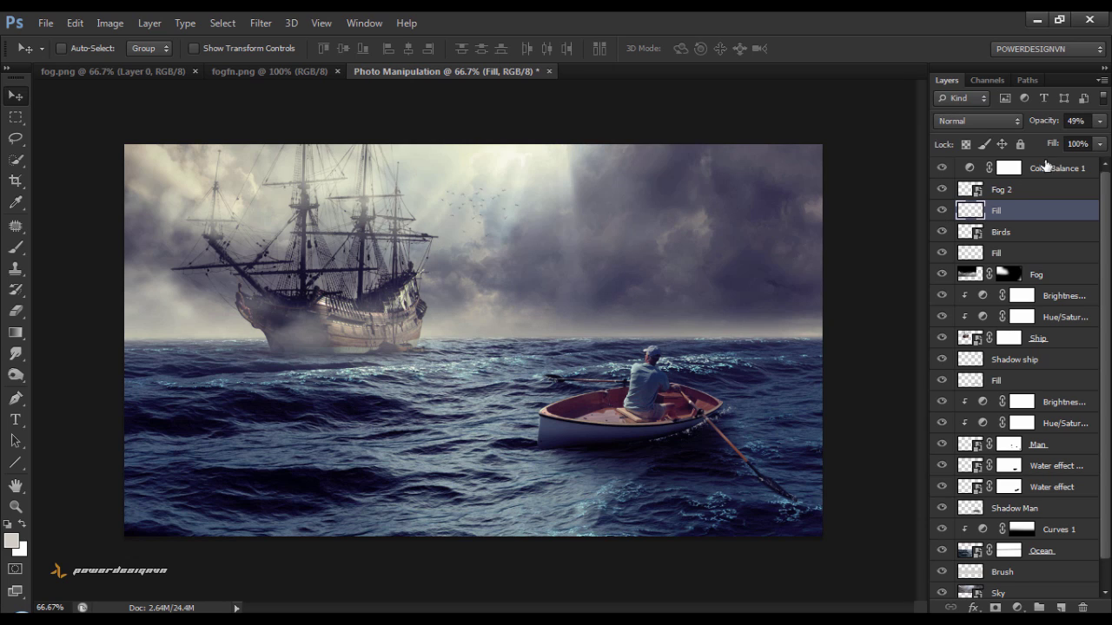
click(1100, 122)
click(942, 212)
click(942, 212)
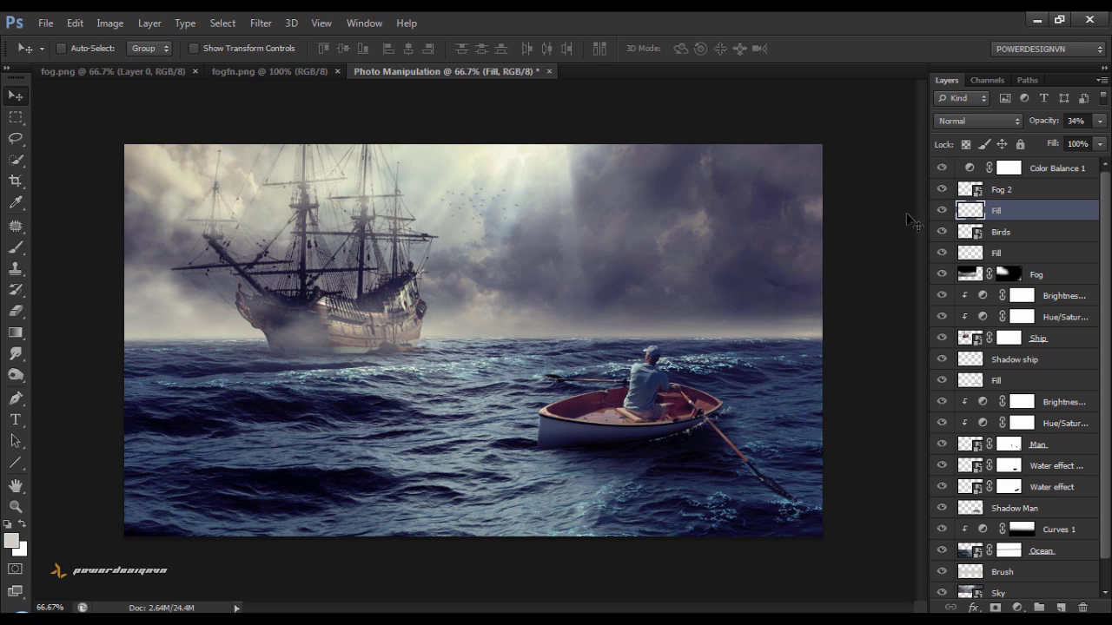